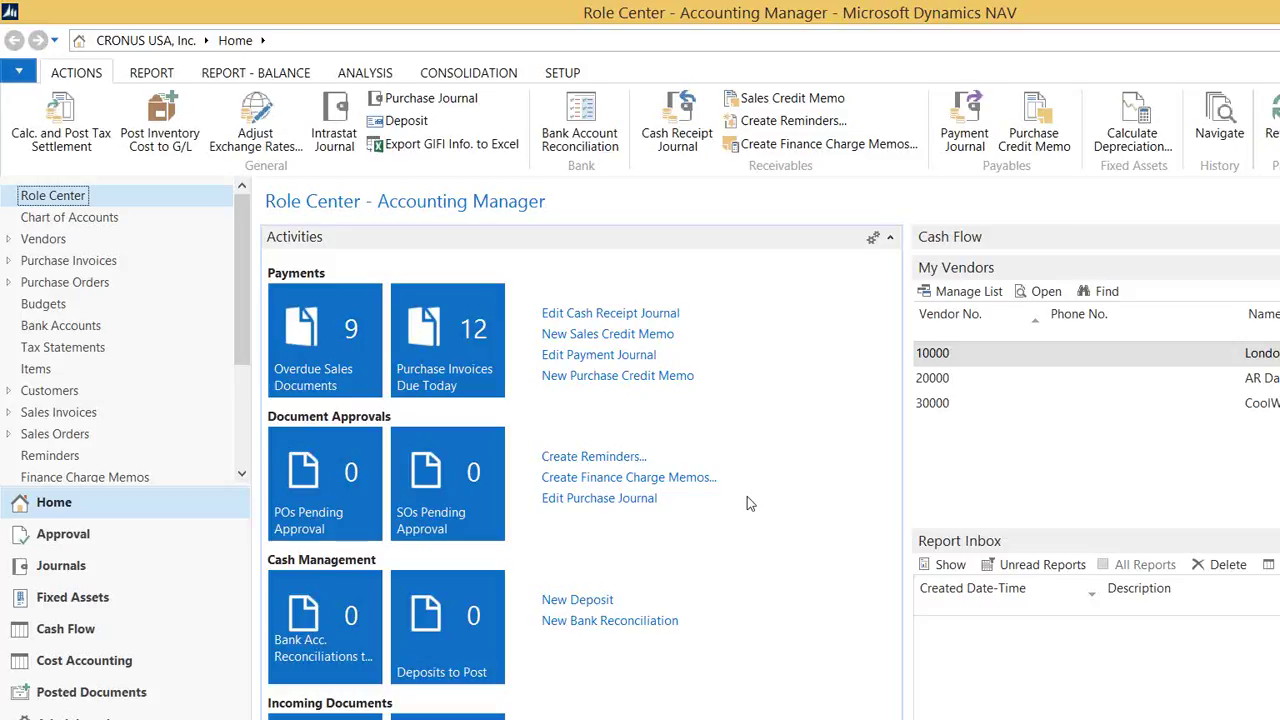
Open the Budgets list and select the 2016 budget
click(70, 310)
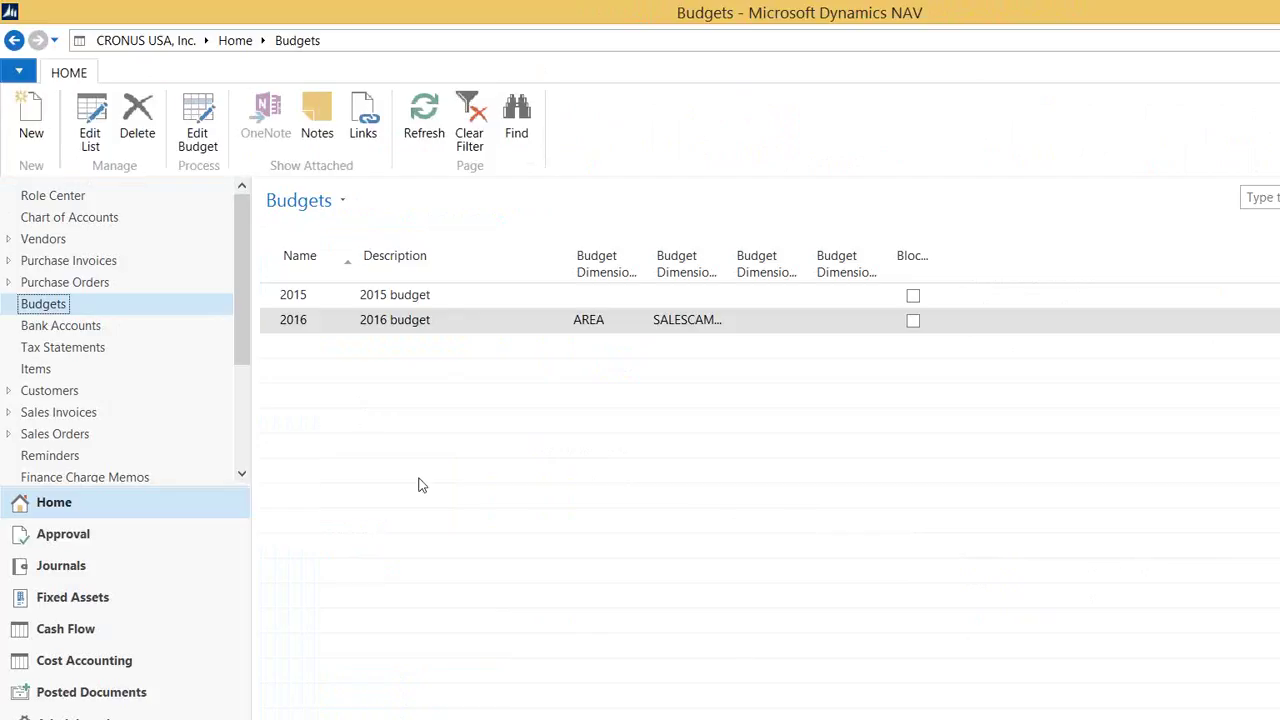
click(308, 298)
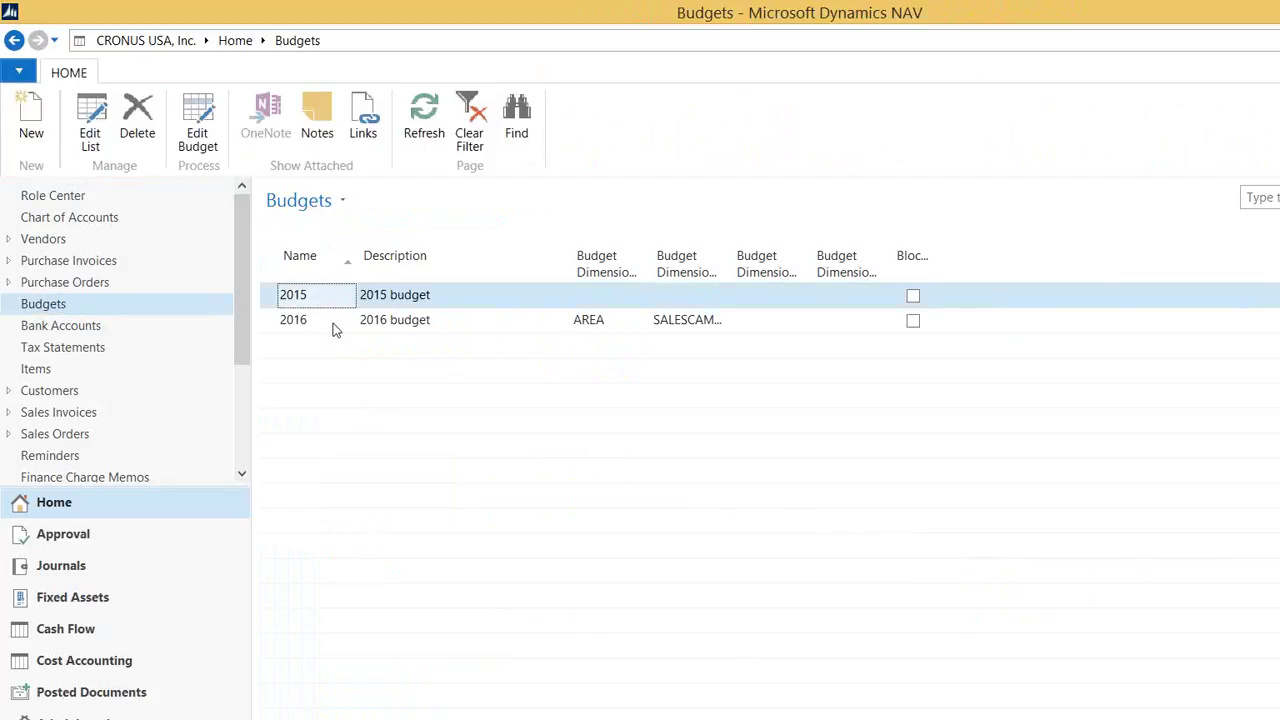
click(336, 331)
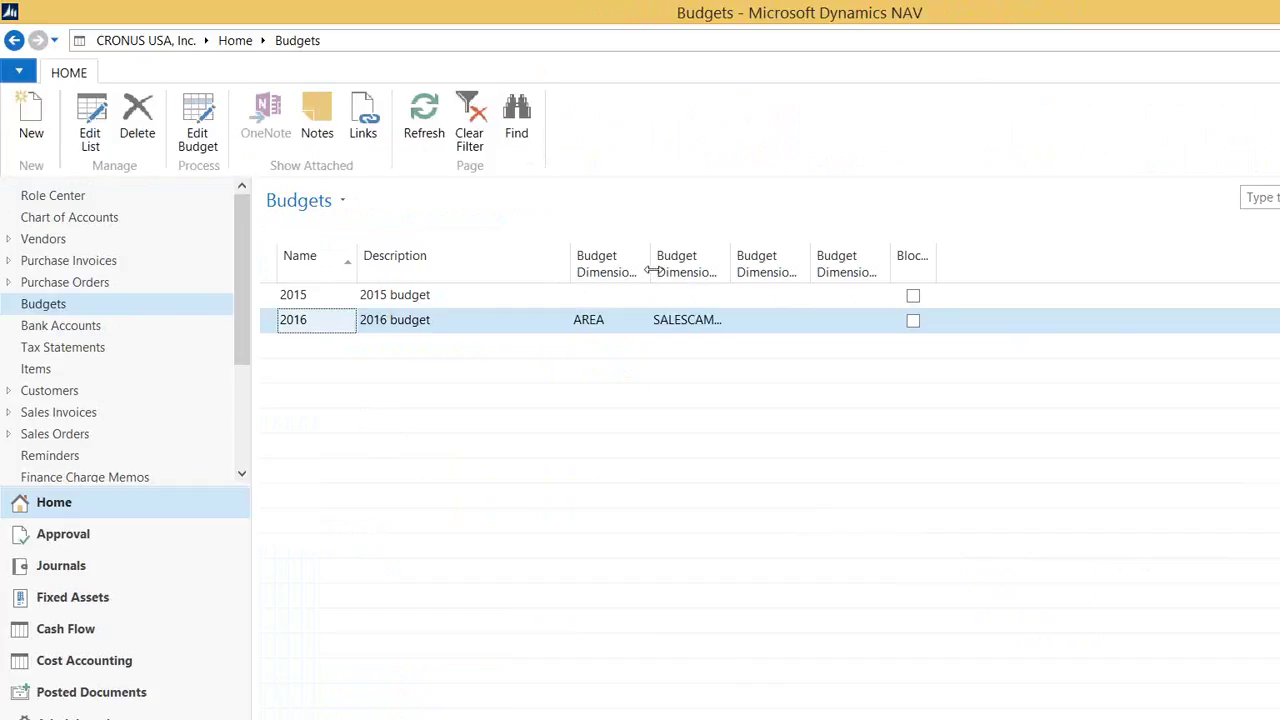
Widen the first two budget dimension code columns and the Blocked column in the budget list
drag(651, 265, 690, 265)
drag(775, 260, 801, 260)
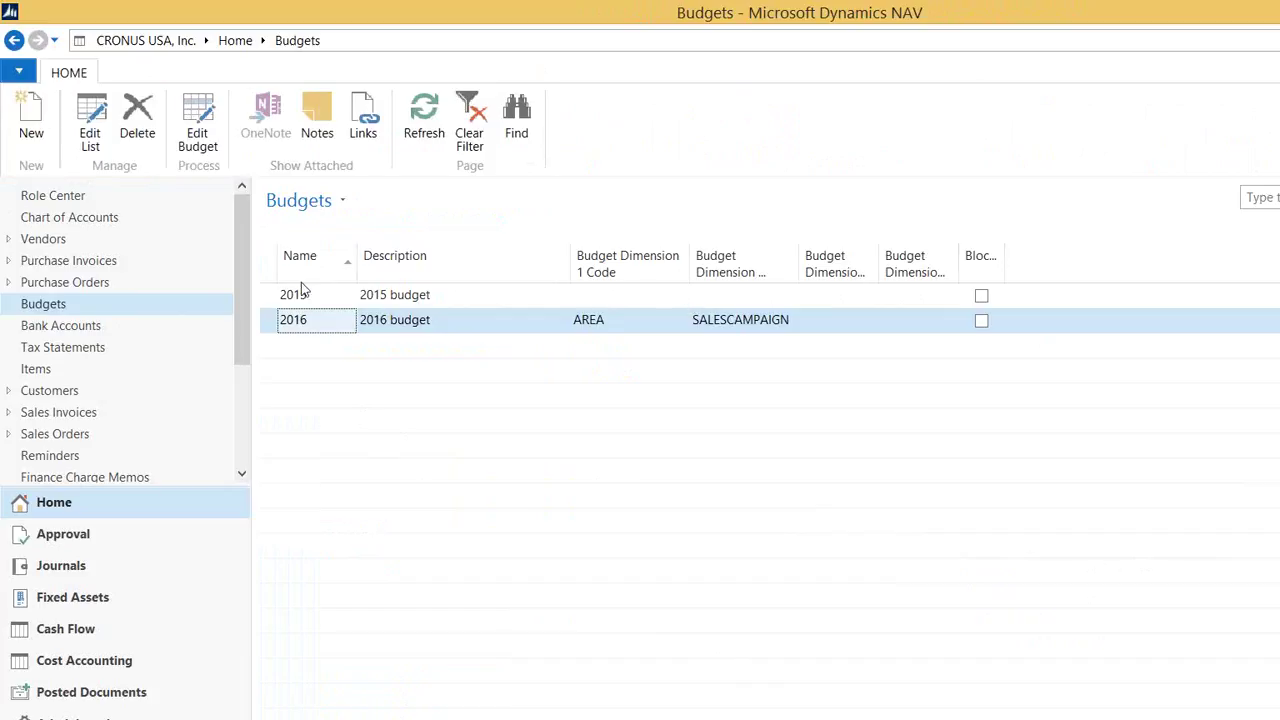
click(262, 298)
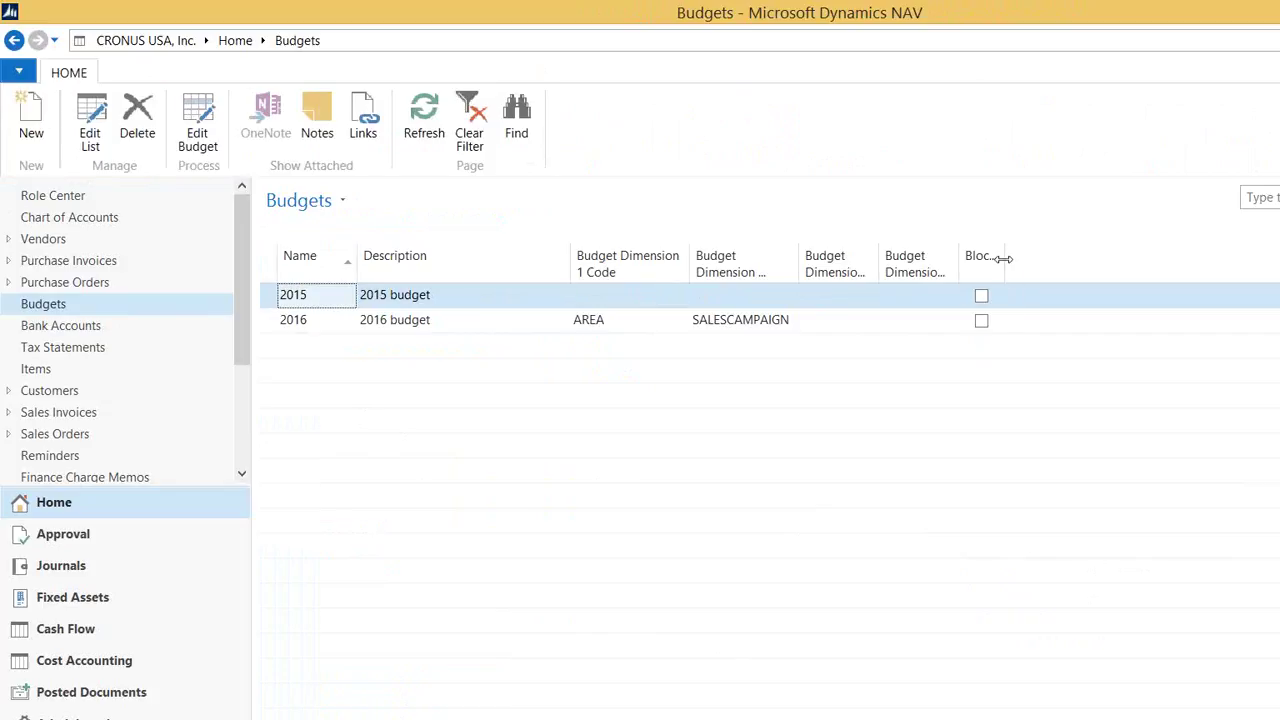
drag(1003, 258, 1039, 258)
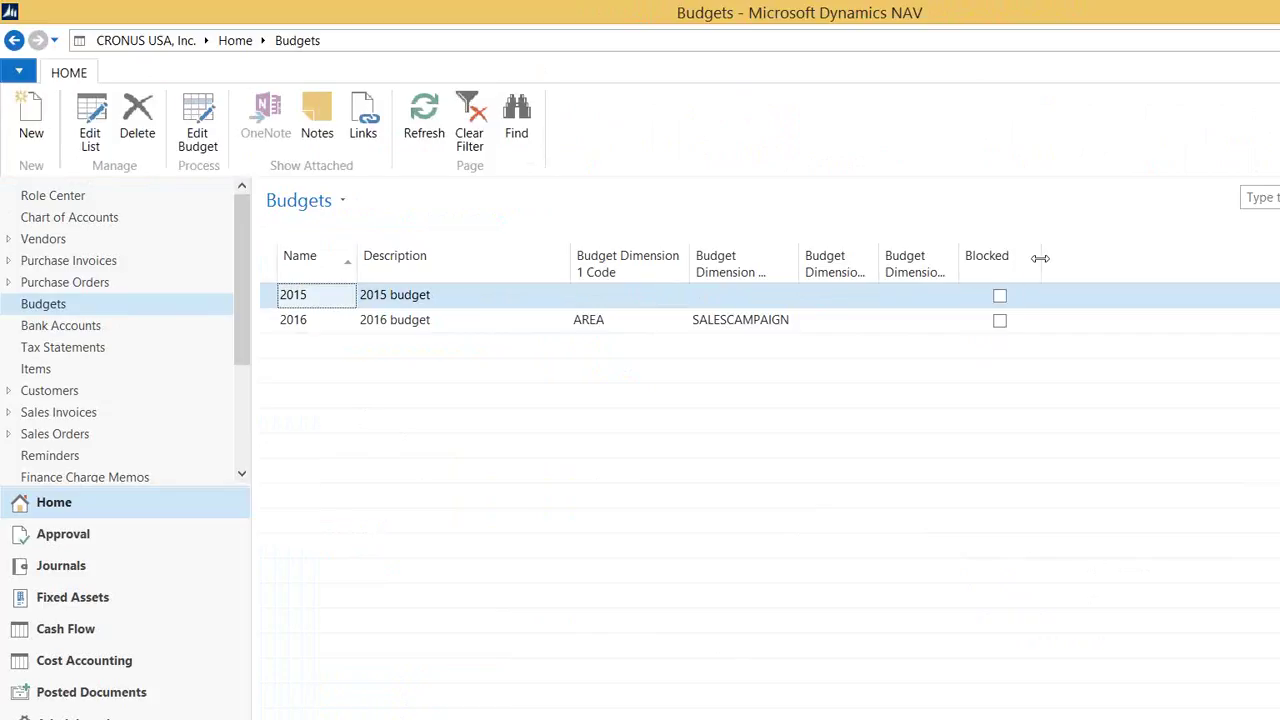
click(1002, 299)
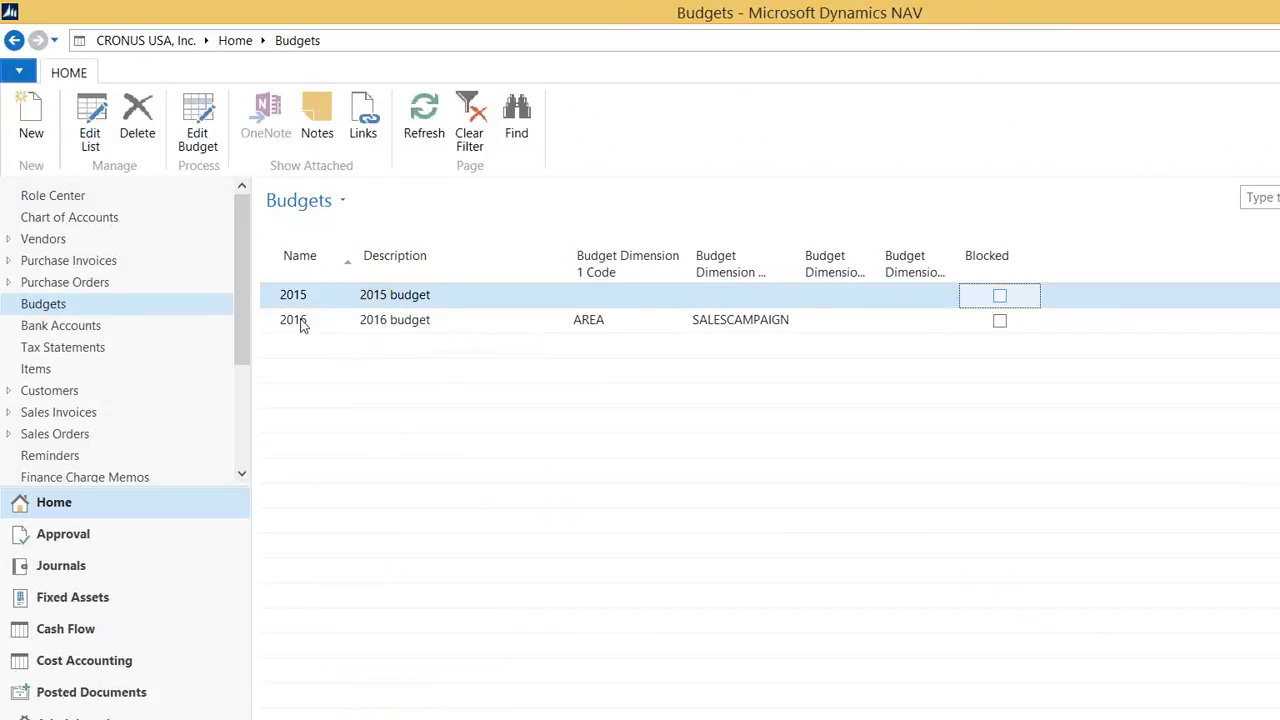
Open the 2015 budget for editing
click(268, 326)
click(308, 304)
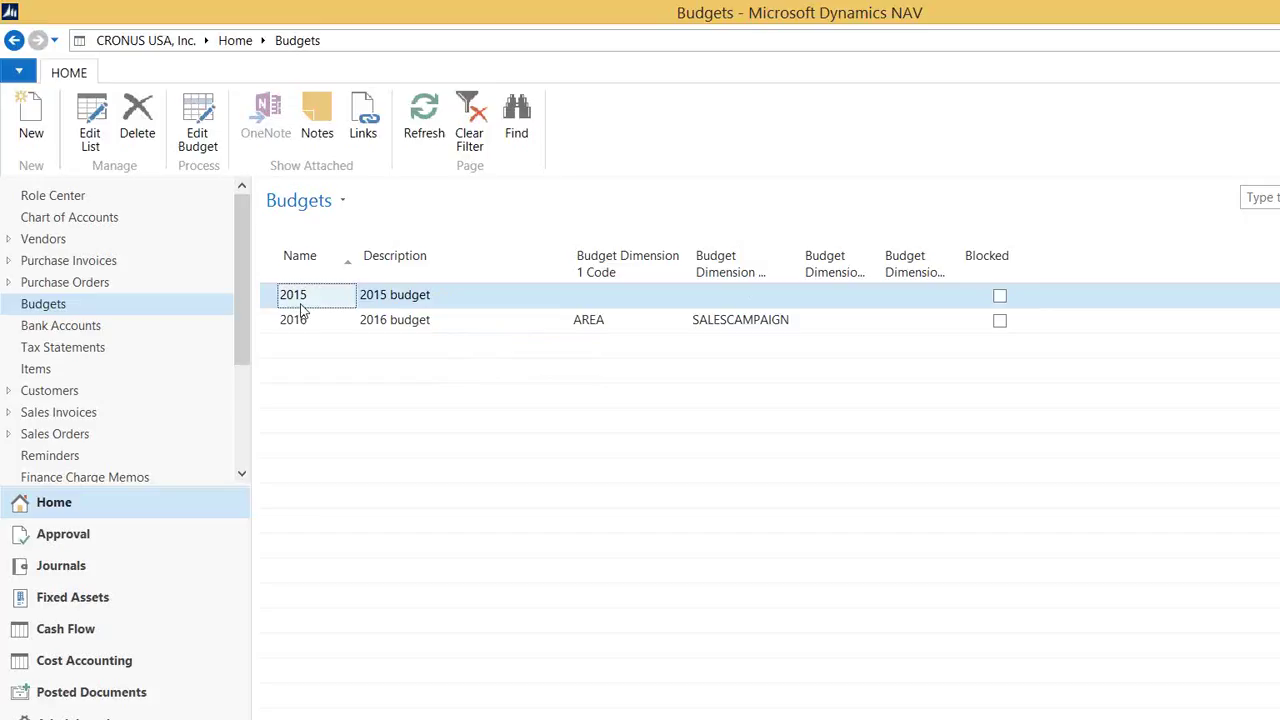
click(484, 303)
key(Return)
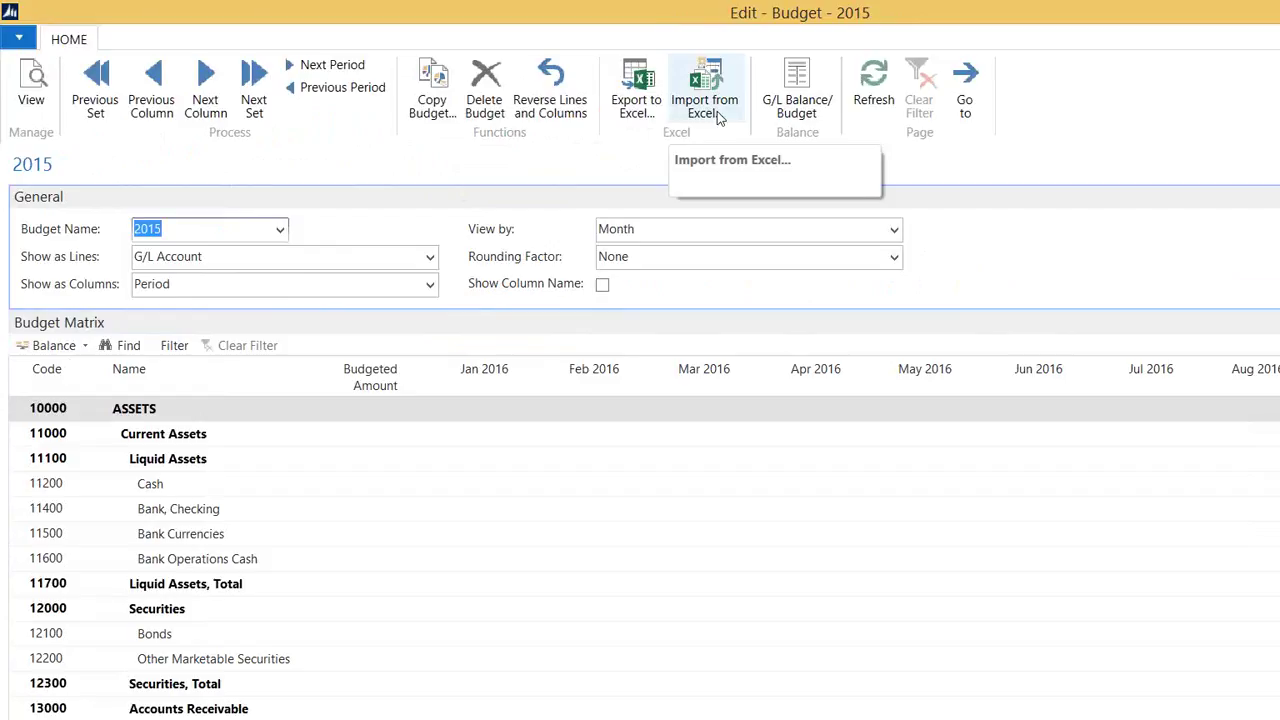
Try viewing the budget matrix by Day and return the view to Month
click(895, 229)
click(660, 252)
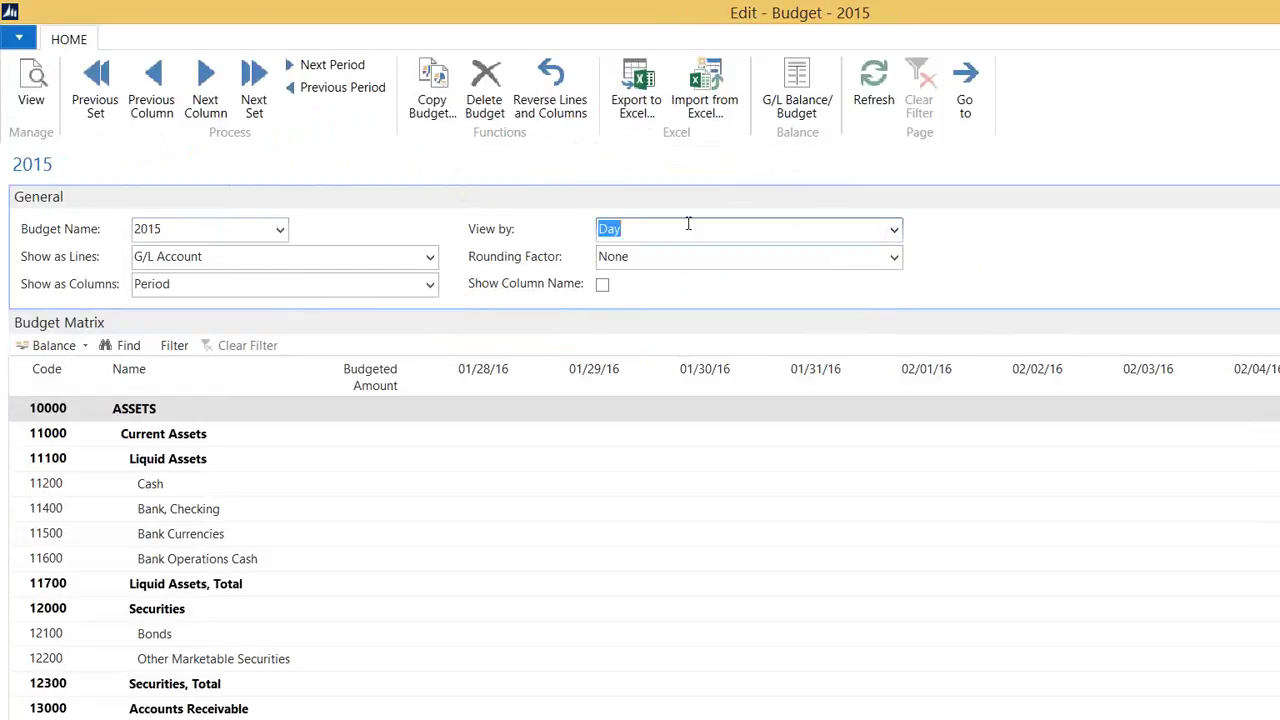
click(650, 223)
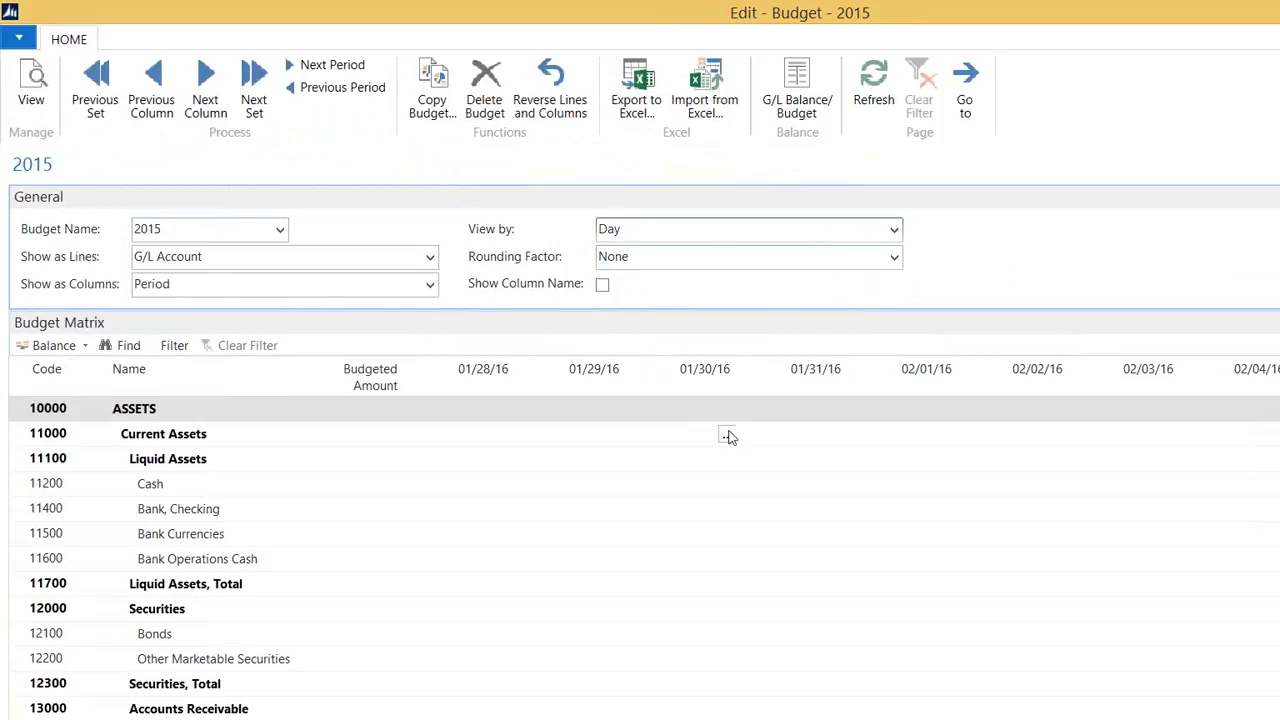
click(894, 231)
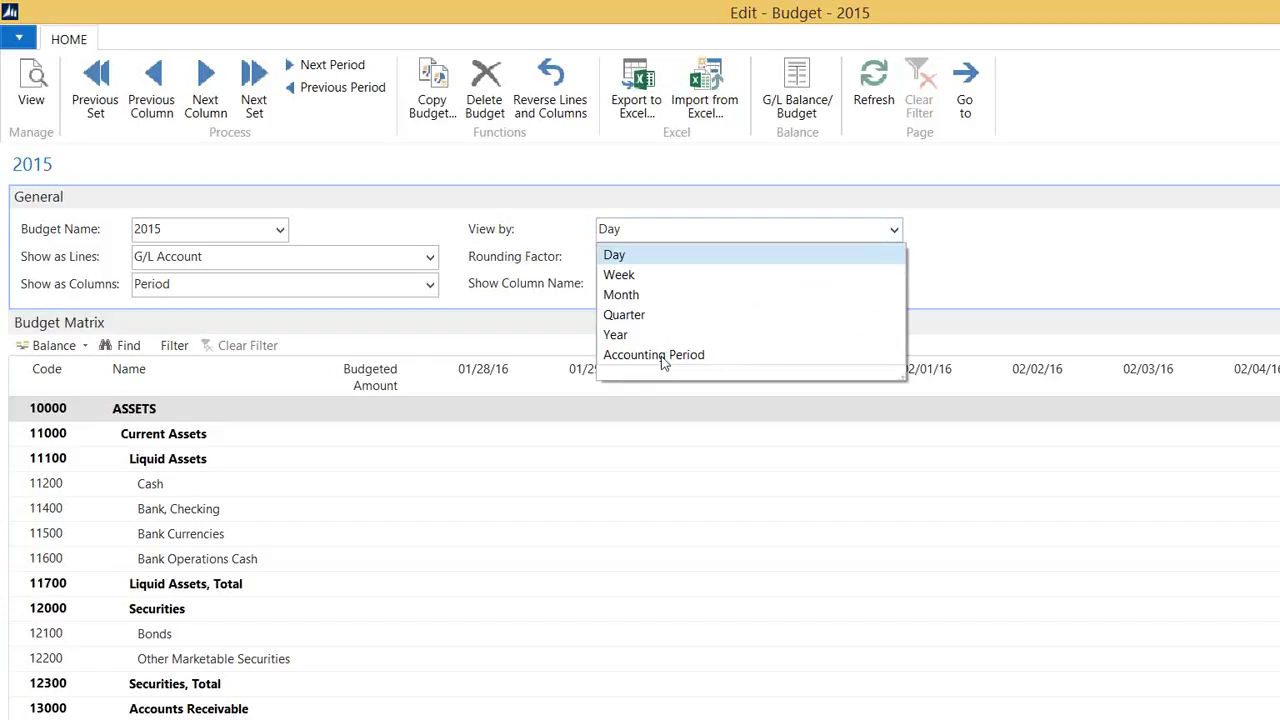
click(630, 296)
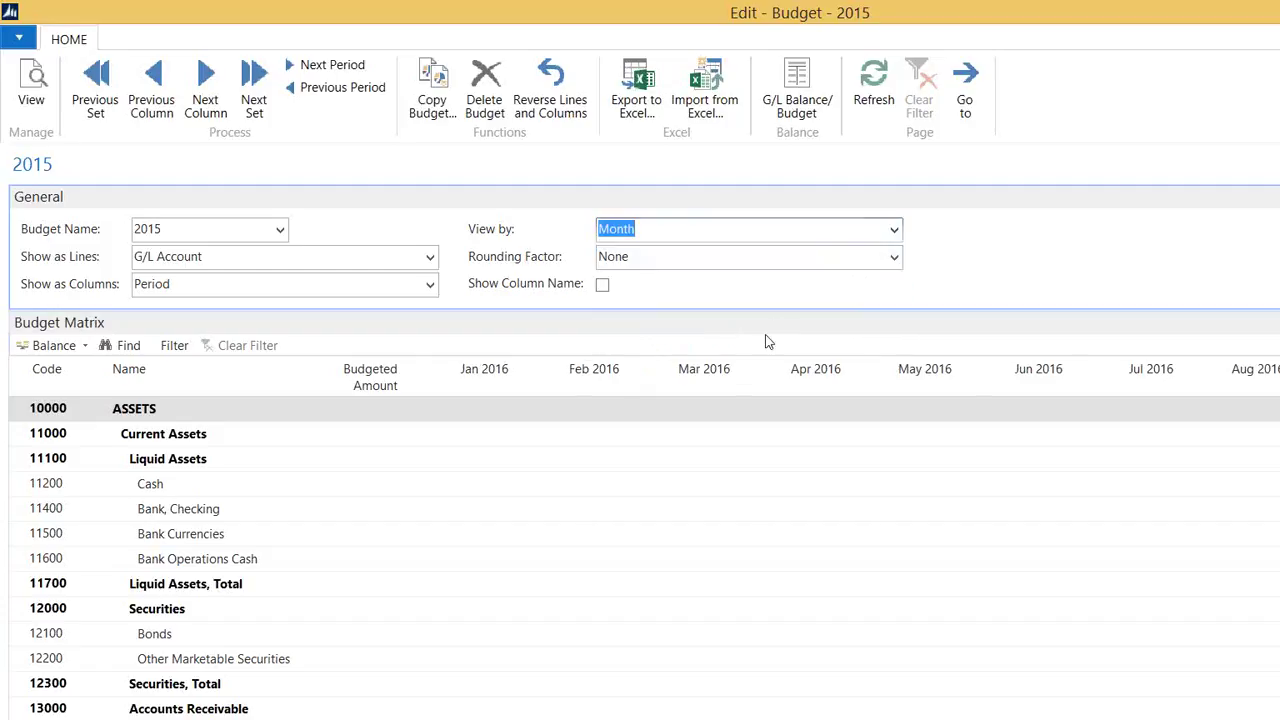
click(705, 383)
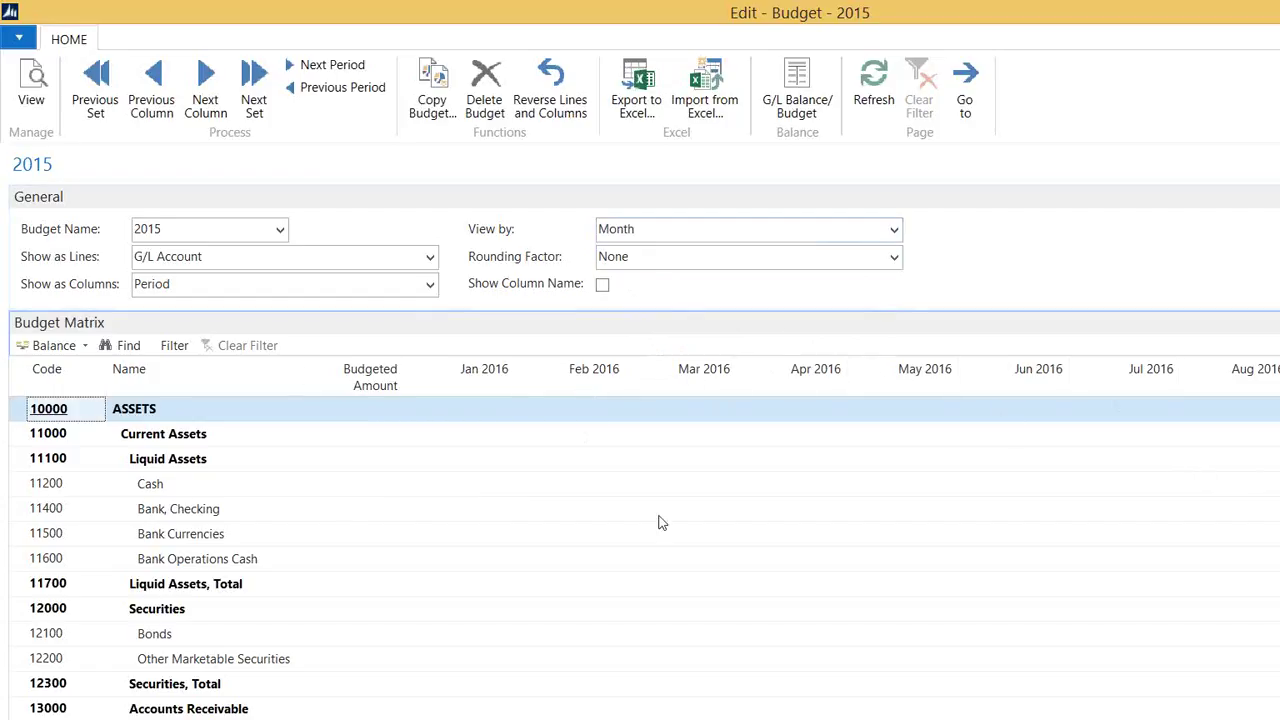
Shift the budget matrix's month columns to the set starting with Jan 2015
mouse_move(660, 521)
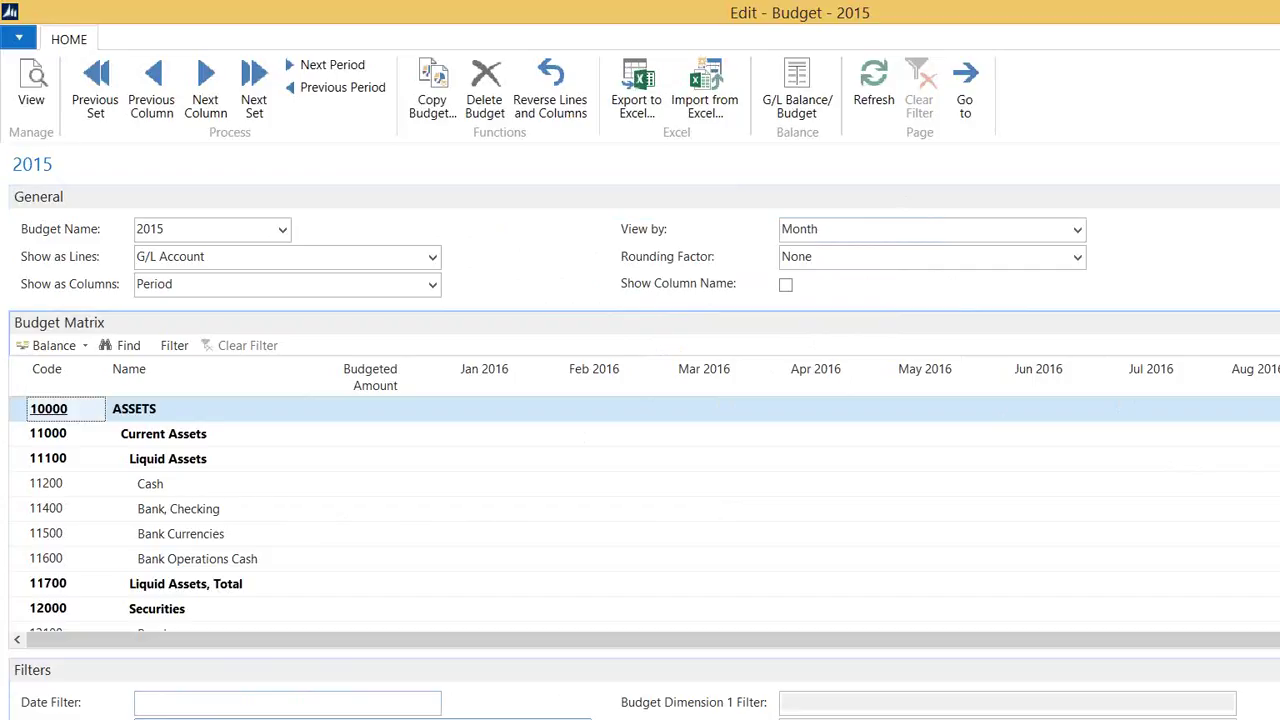
click(287, 703)
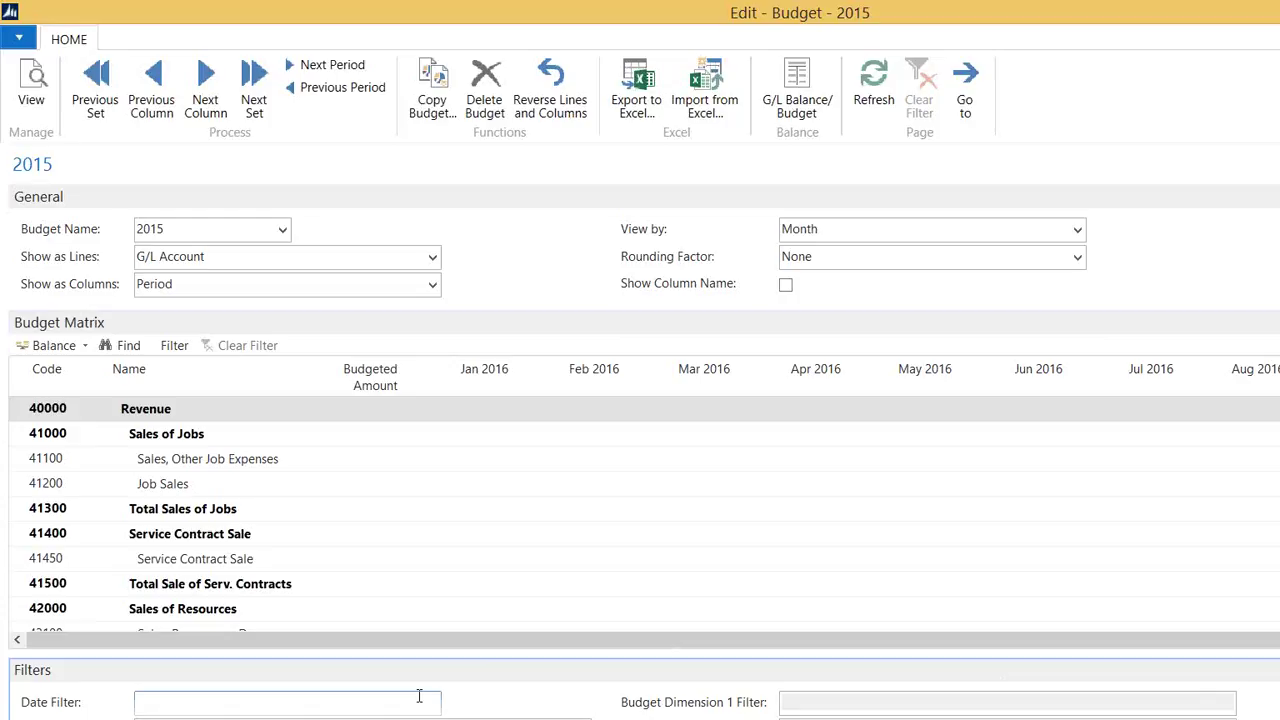
mouse_move(583, 560)
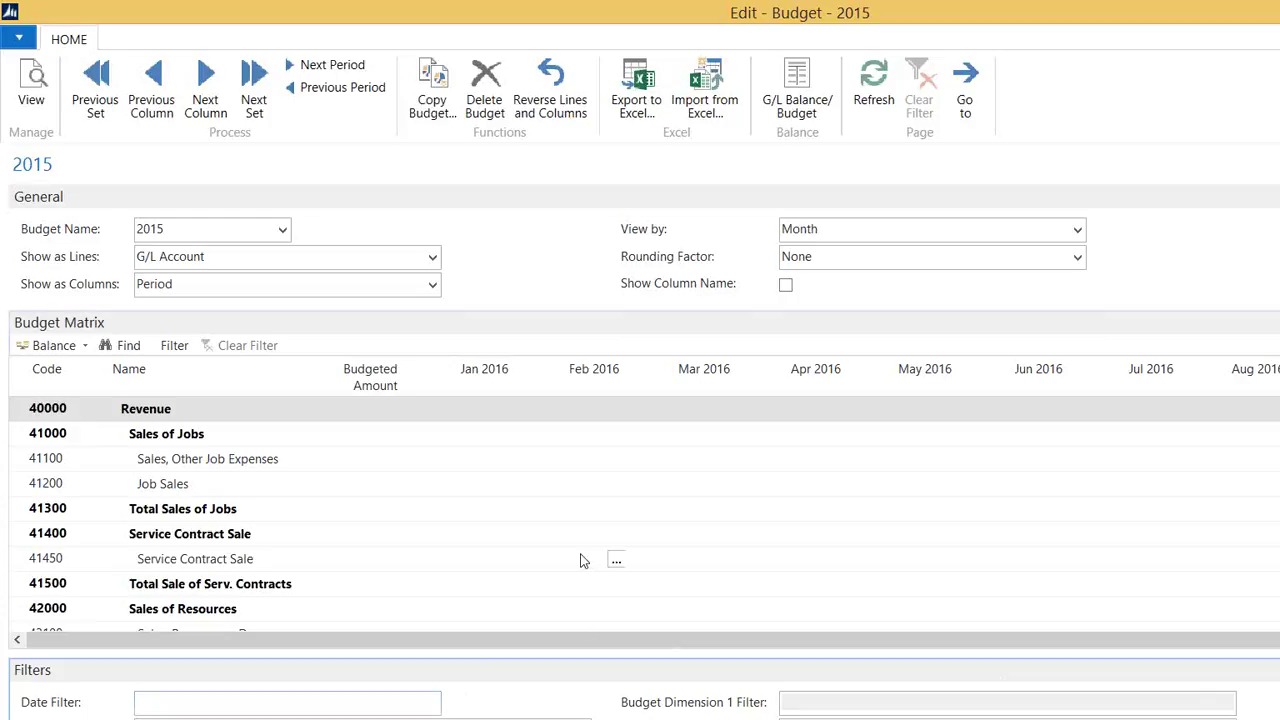
click(170, 228)
double_click(170, 228)
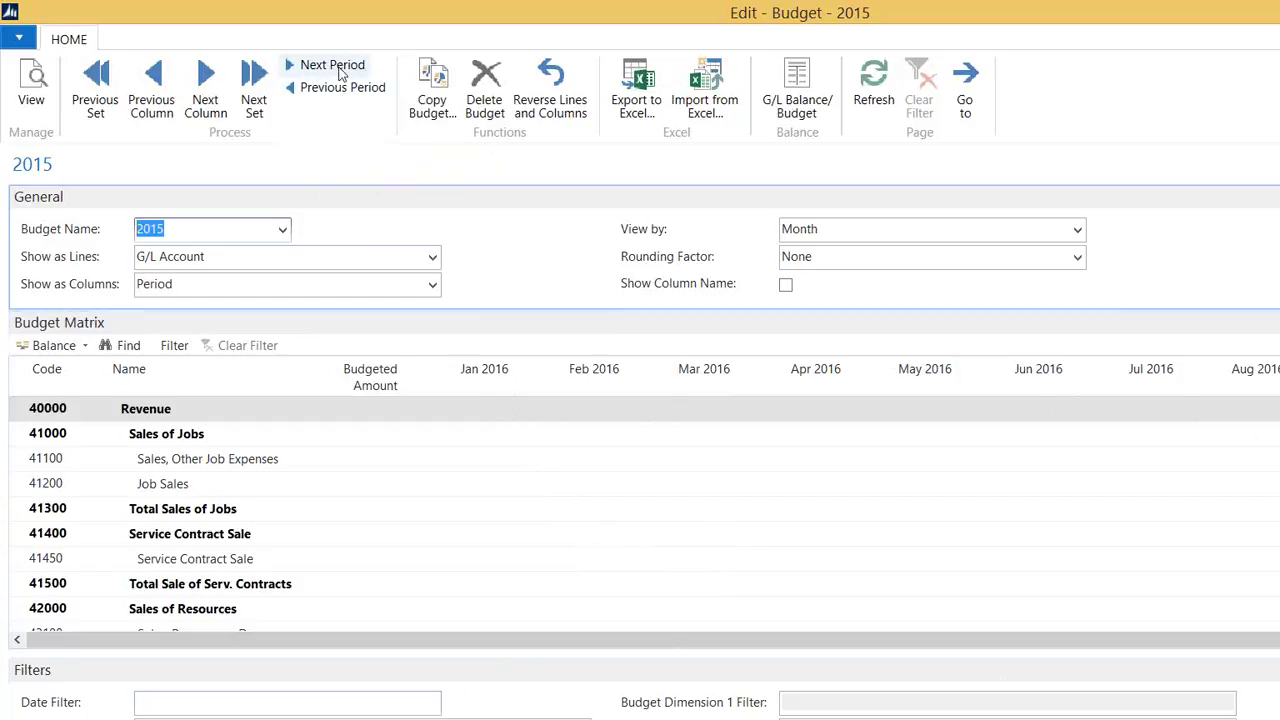
click(250, 95)
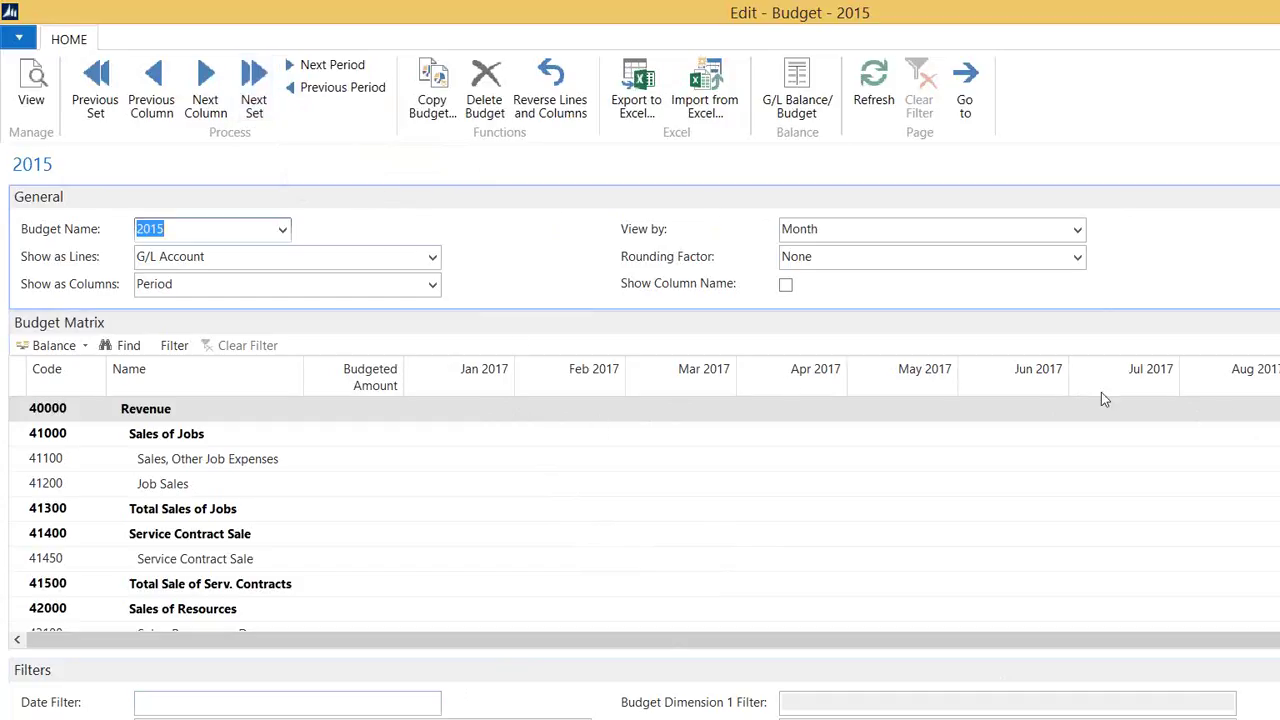
click(102, 95)
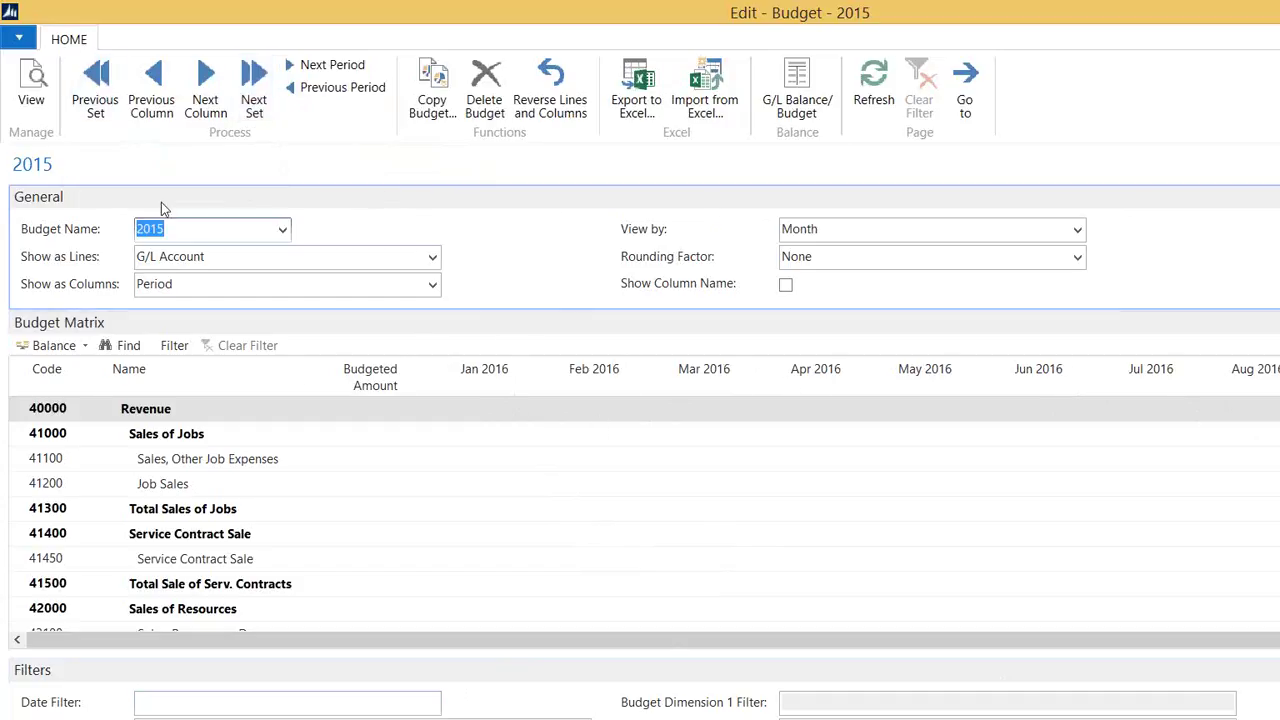
click(104, 106)
click(193, 230)
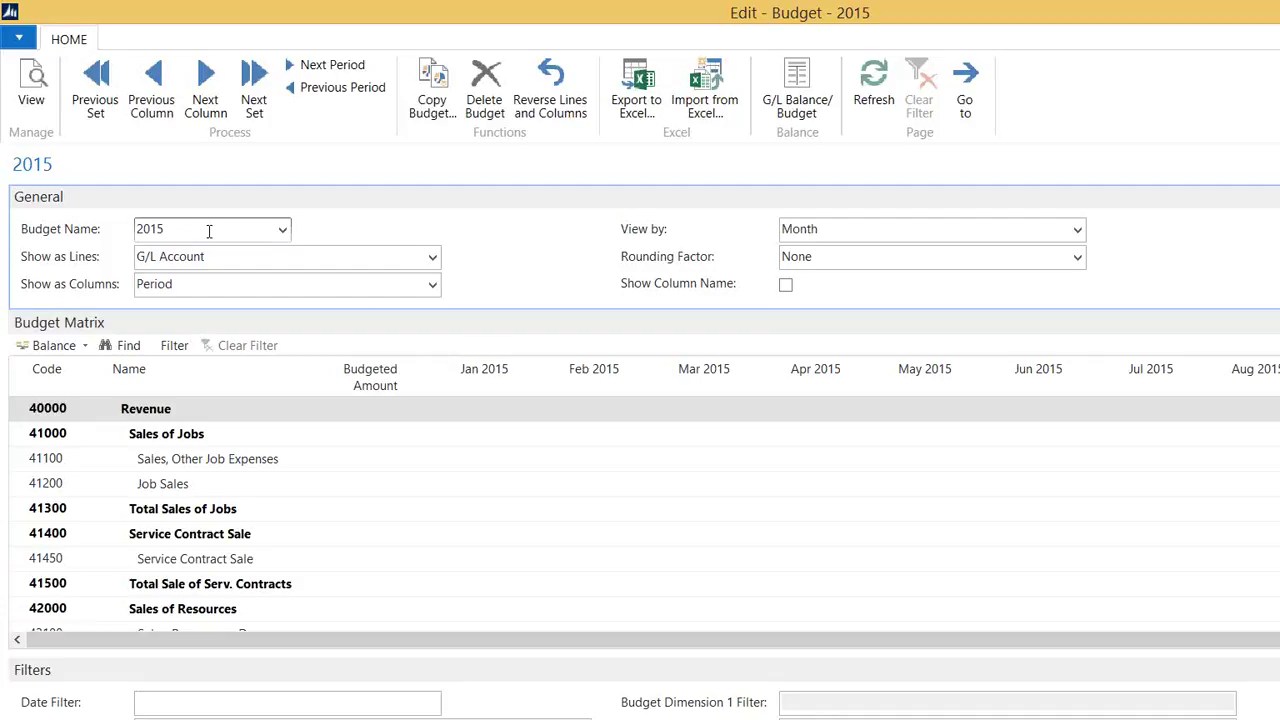
Set the budget's date filter to 01/01/15..12/31/15
click(158, 700)
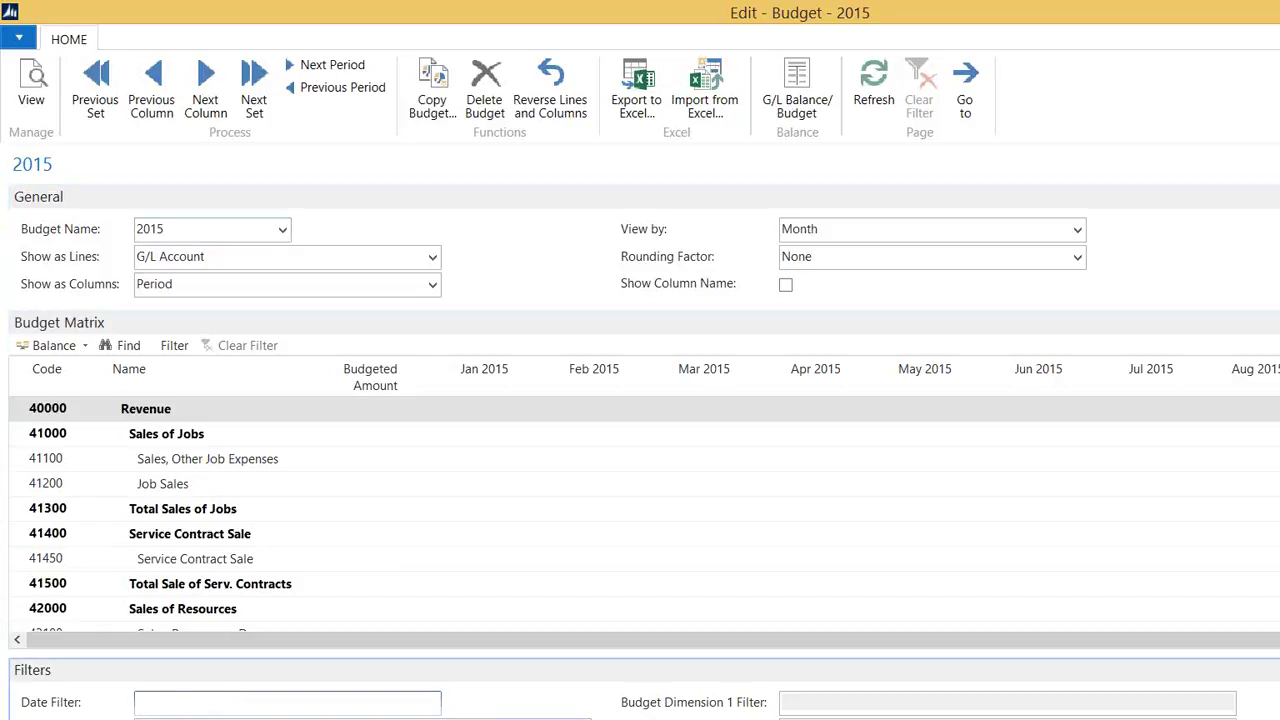
text(010115..123115)
key(Tab)
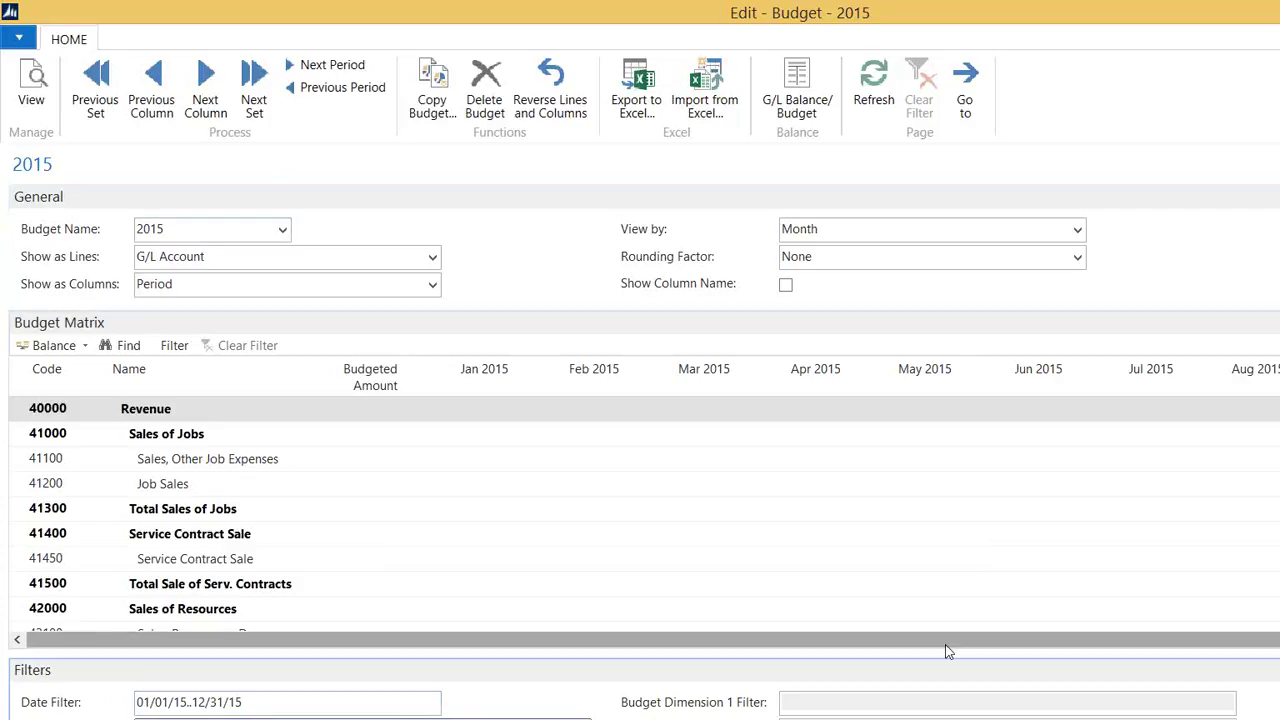
Enter a budget amount of -50,000 for account 41100 Sales, Other Job Expenses in both Jan 2015 and Feb 2015
drag(946, 642, 866, 628)
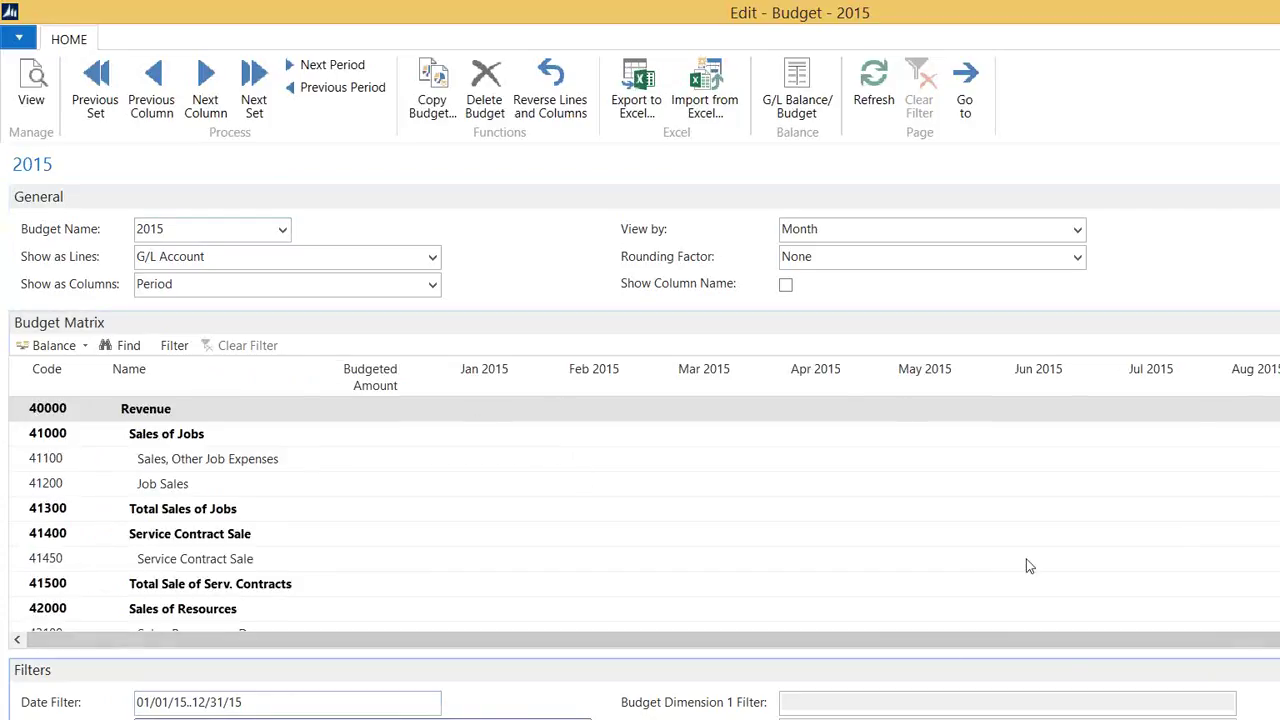
mouse_move(690, 598)
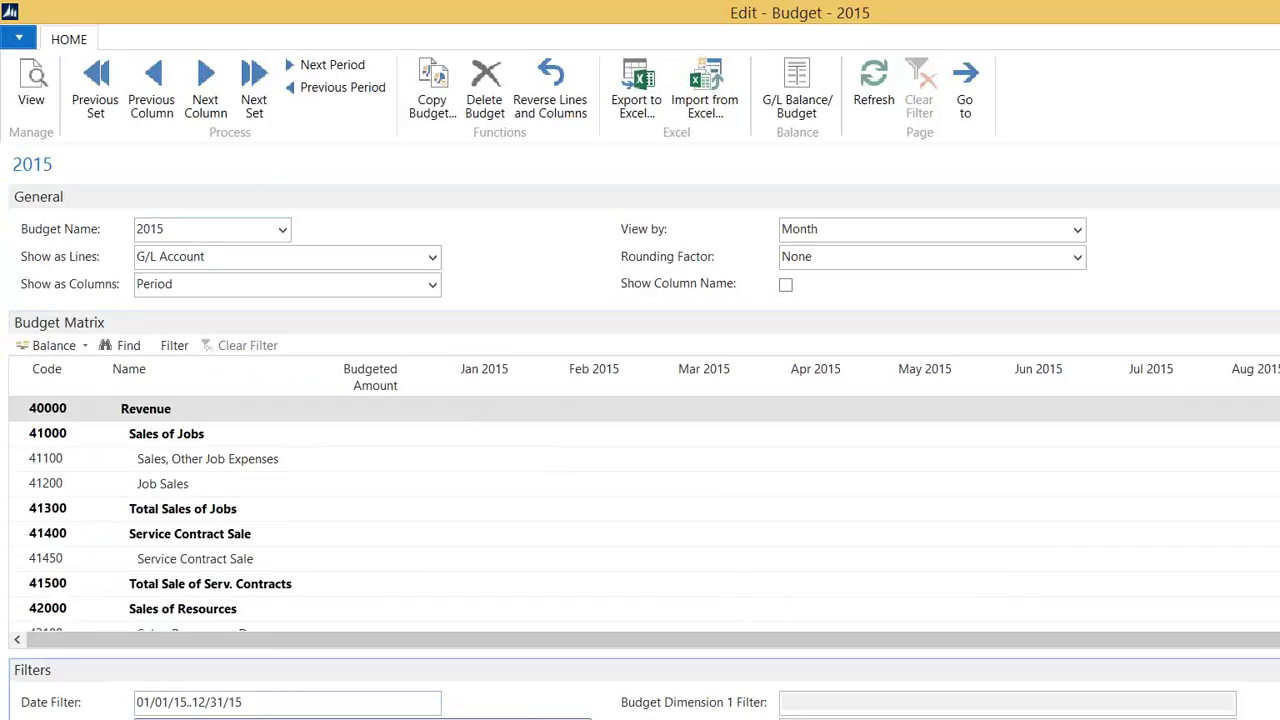
drag(1250, 650, 1233, 706)
mouse_move(951, 610)
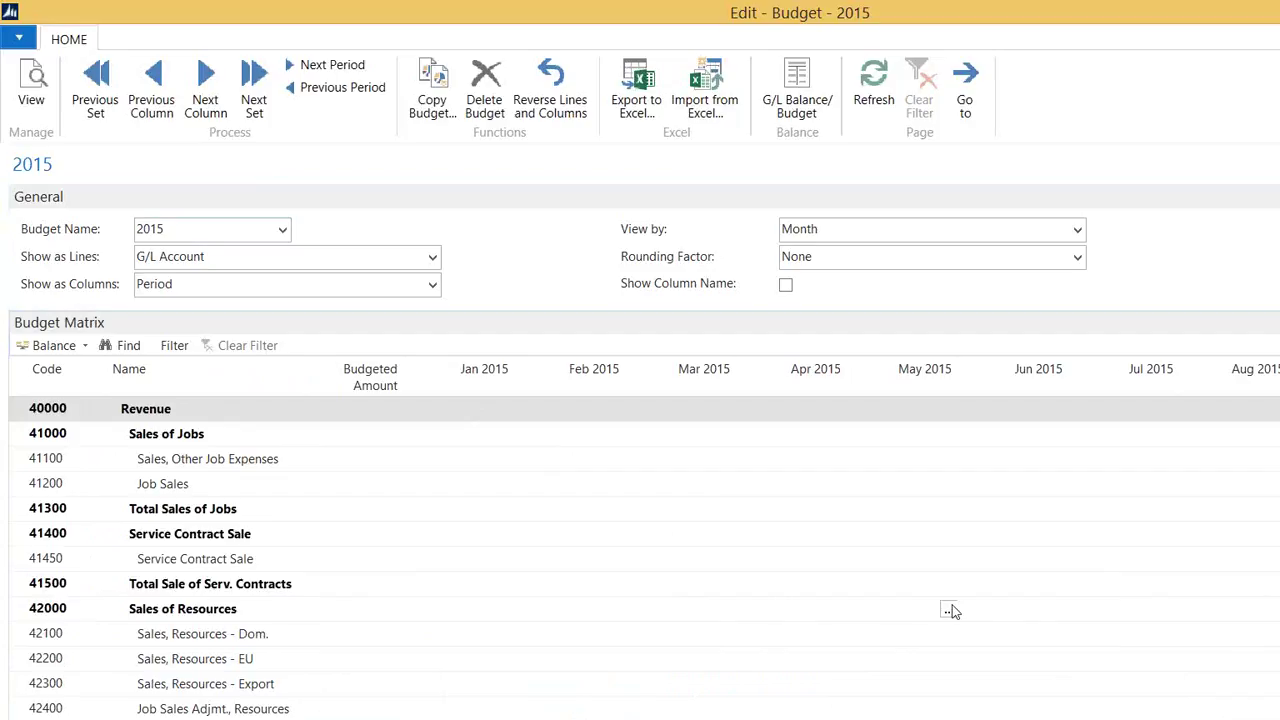
click(489, 439)
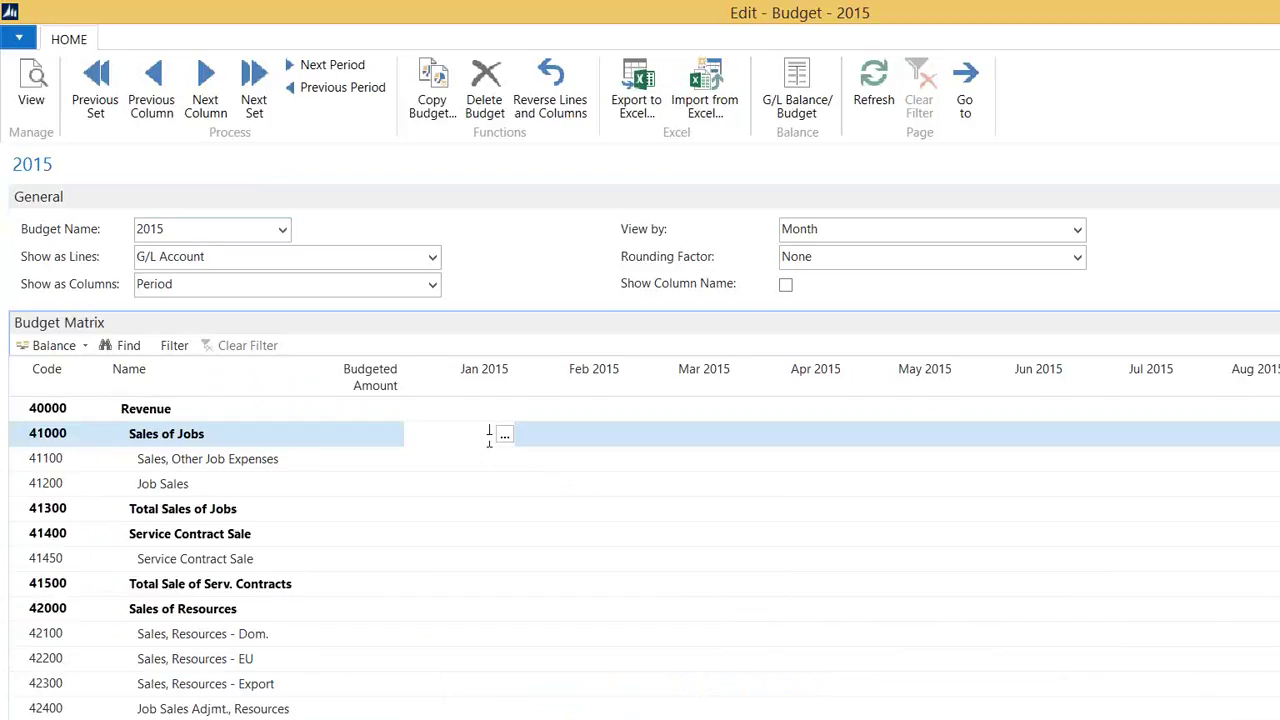
click(462, 463)
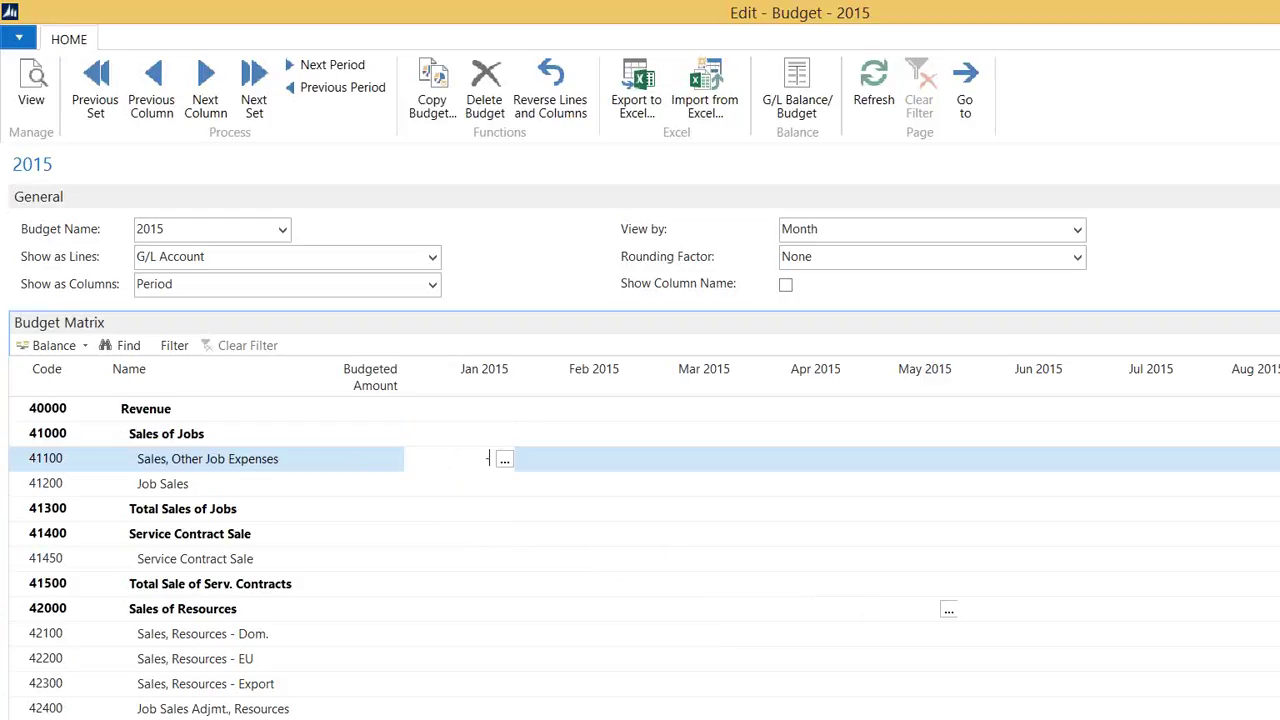
text(50000)
key(Tab)
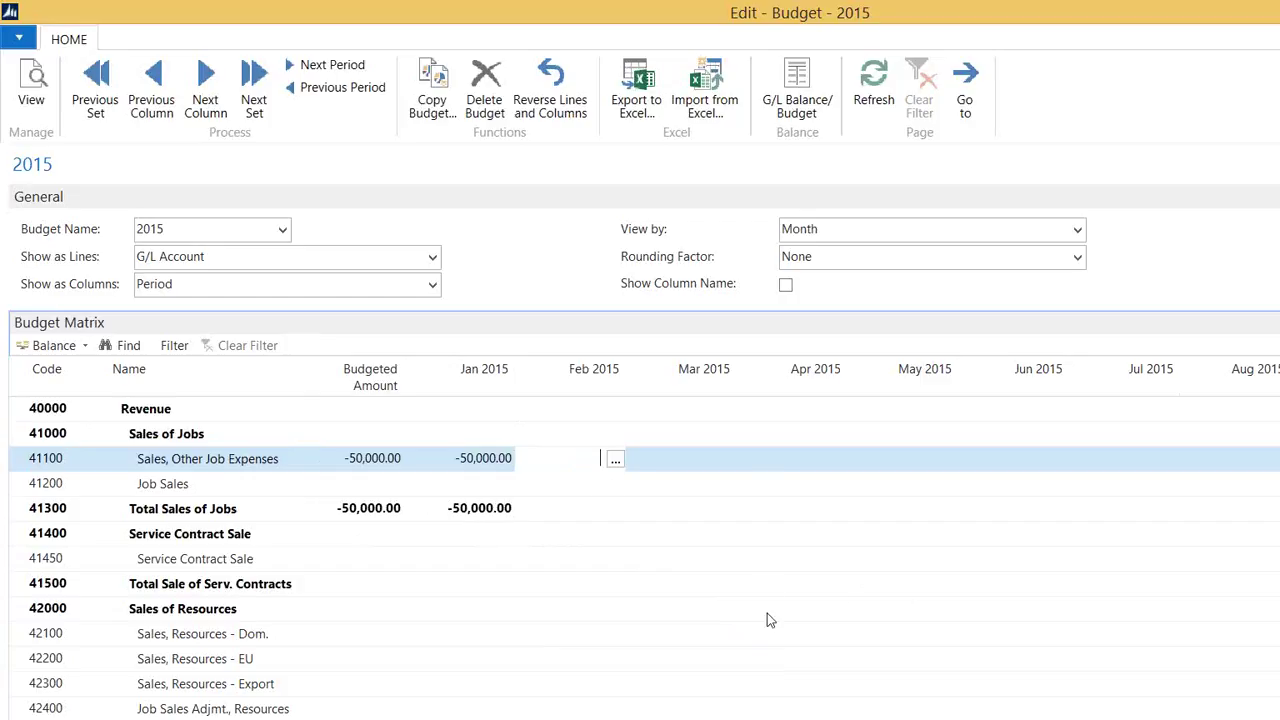
text(-50000)
key(Tab)
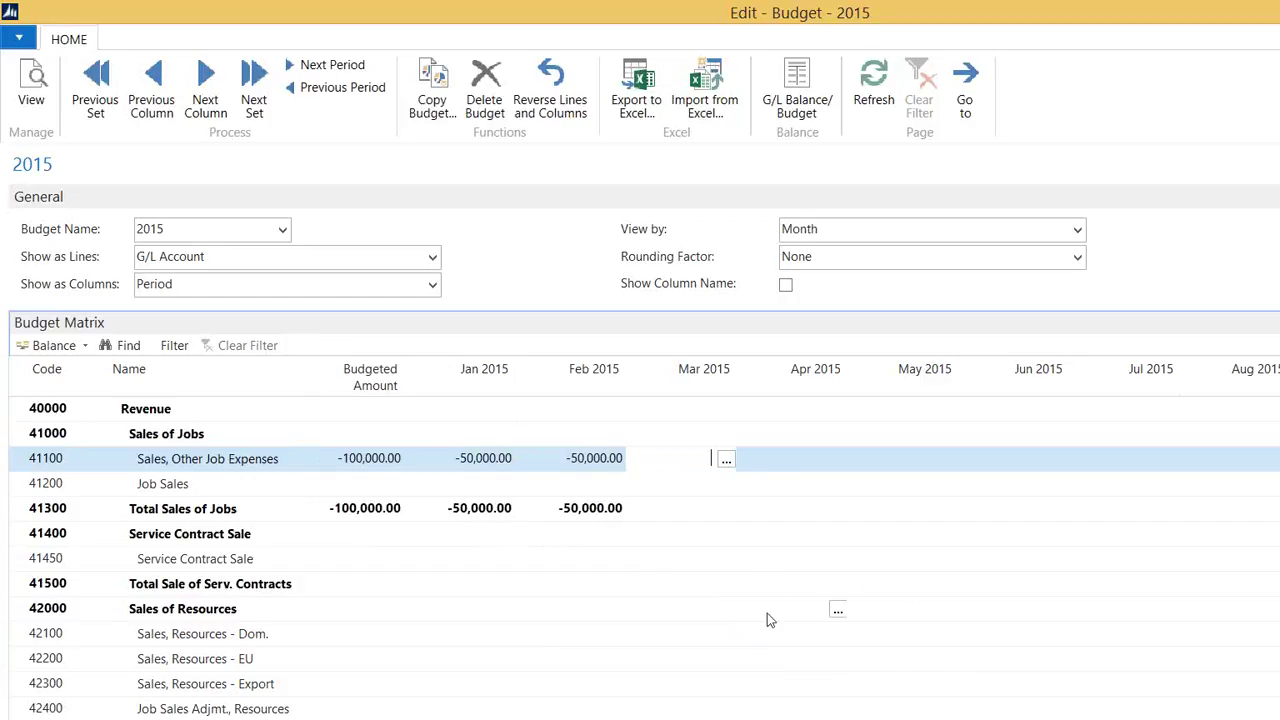
Copy the Feb 2015 amount of account 41100 into Mar, Apr, May and Jun 2015
click(544, 460)
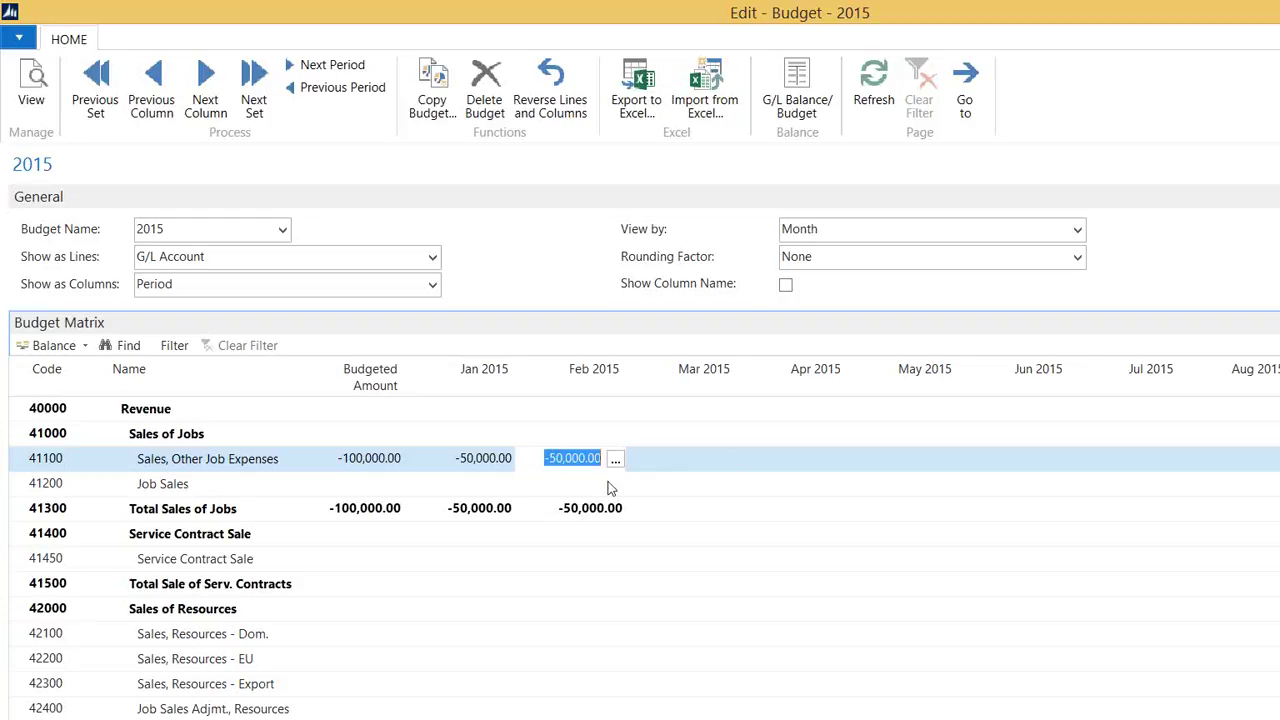
key(ctrl+c)
key(Tab)
key(ctrl+v)
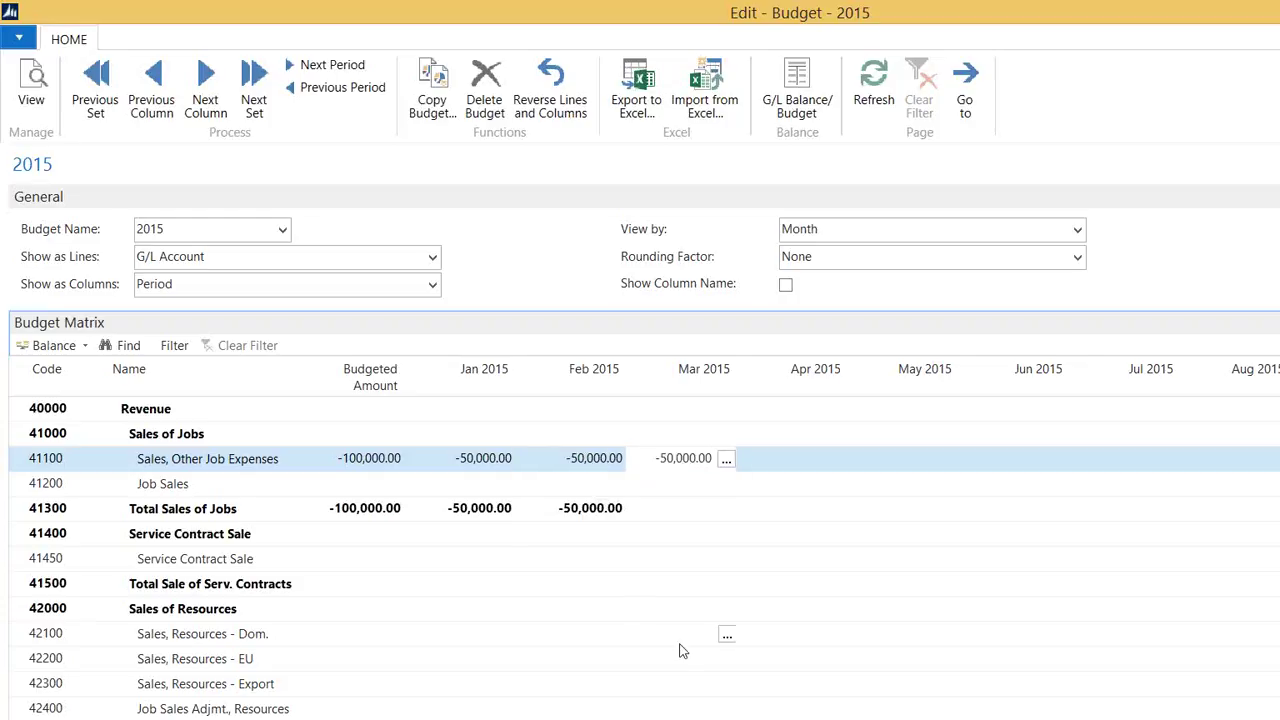
key(Tab)
key(ctrl+v)
key(Tab)
key(ctrl+v)
key(Tab)
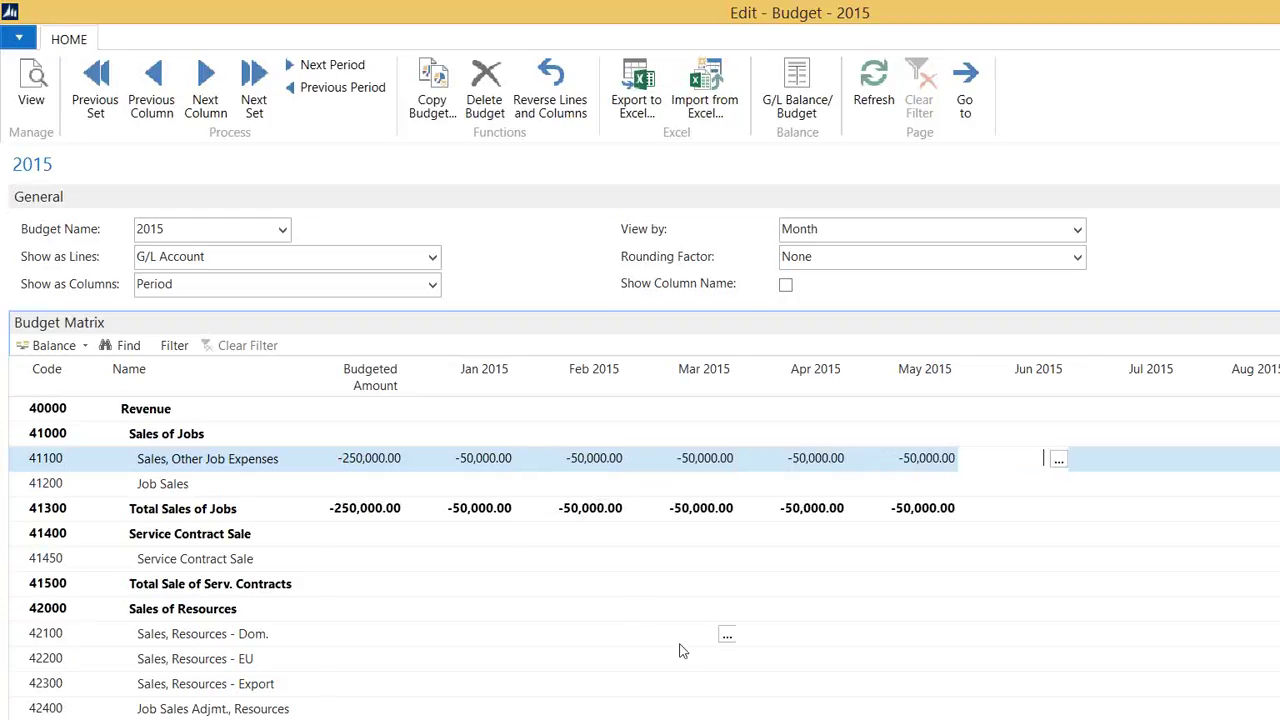
key(ctrl+v)
key(Tab)
click(916, 464)
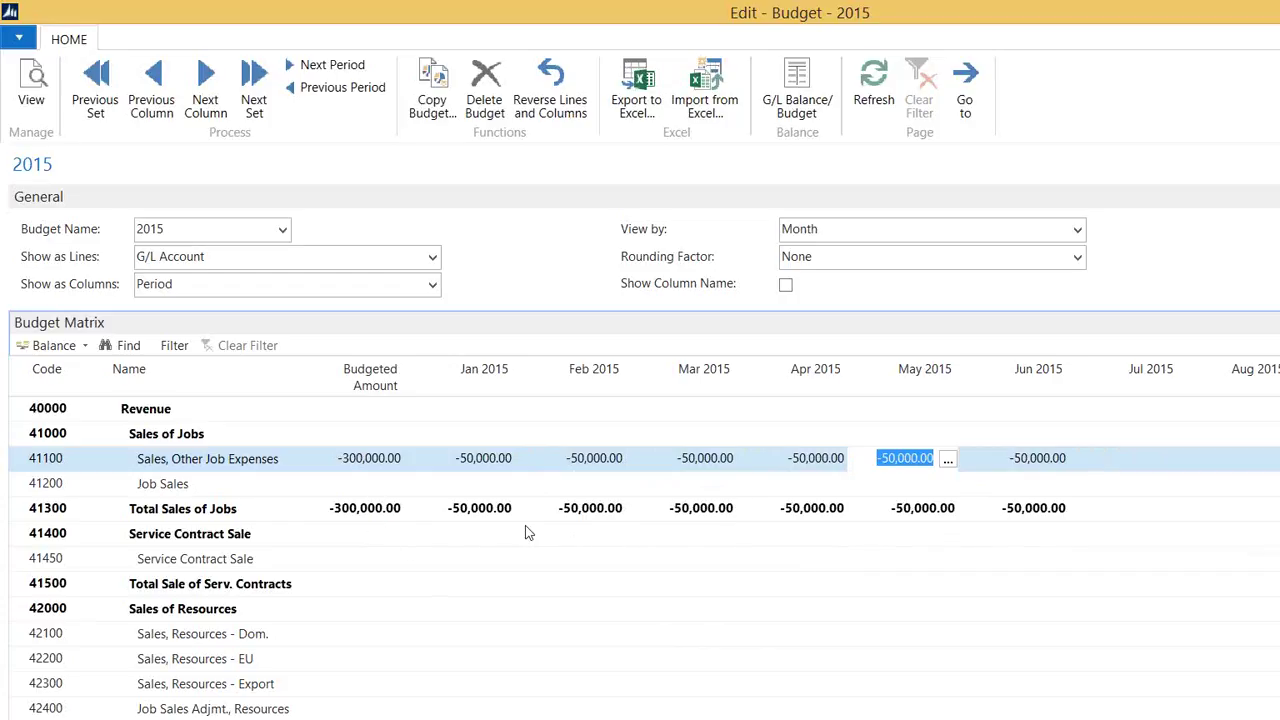
Enter a budget amount of -20,000 for account 41200 Job Sales in Jan 2015
click(476, 487)
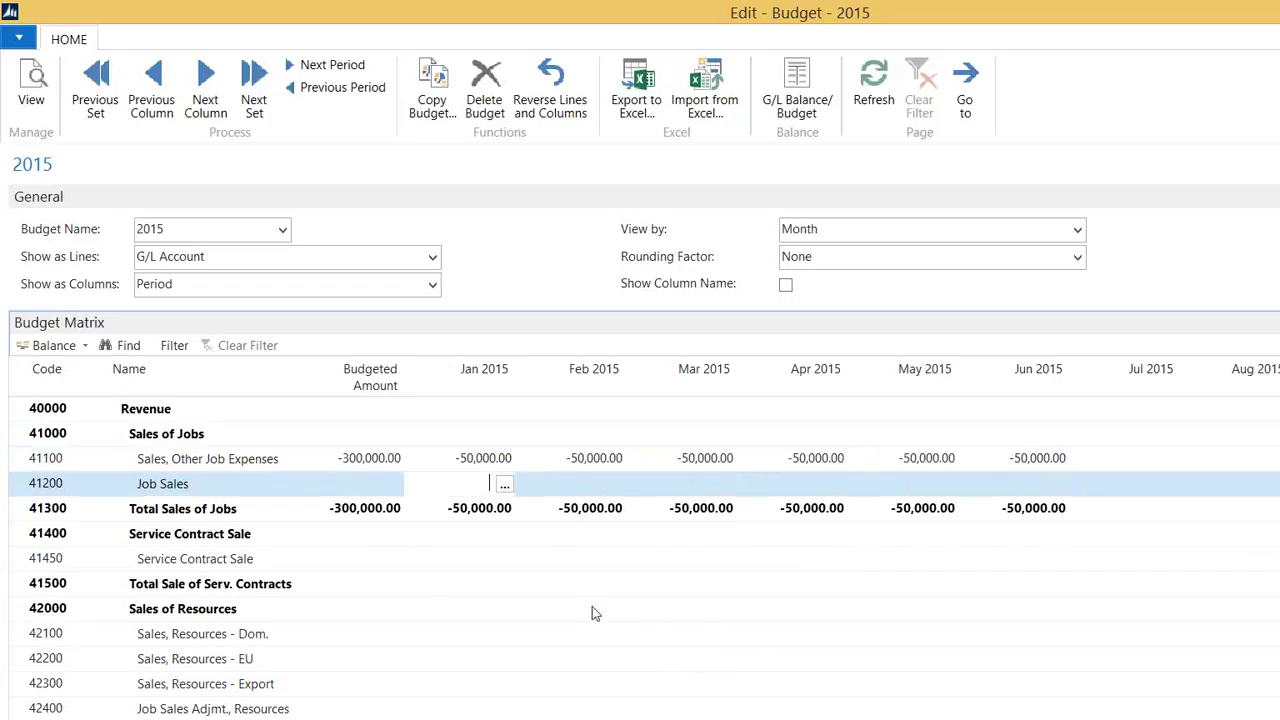
text(-20000)
key(Return)
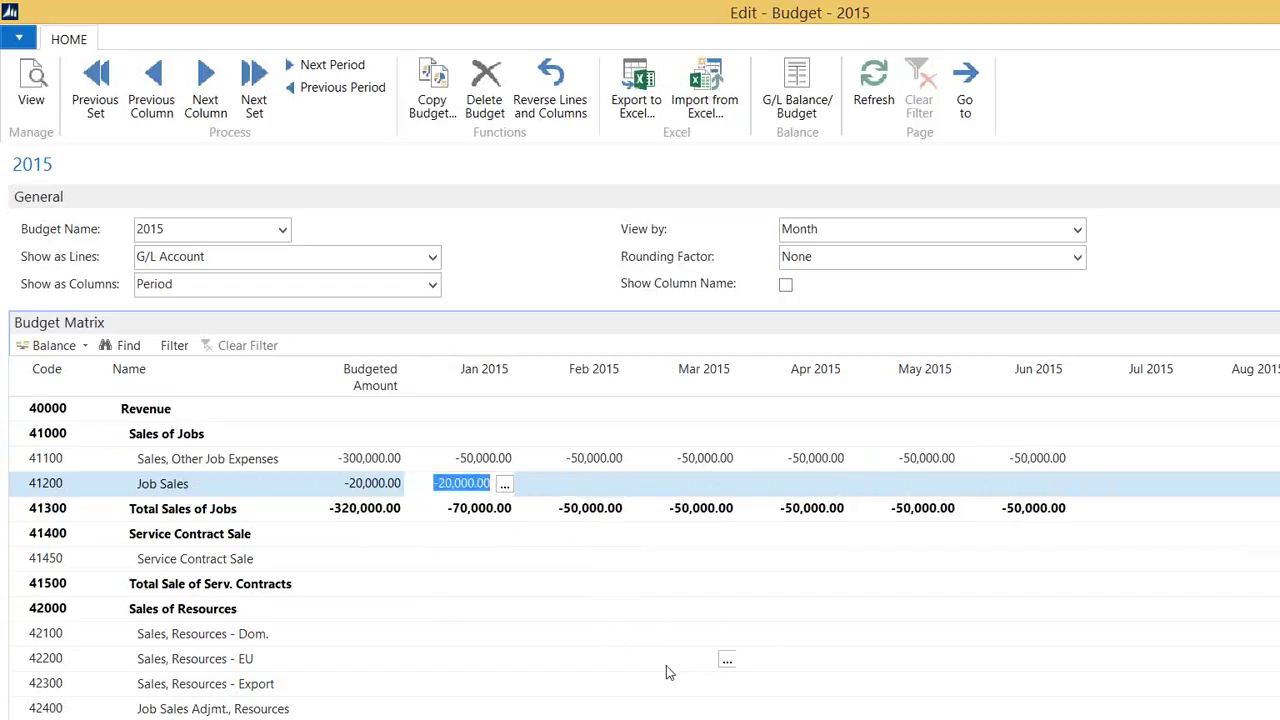
Copy the Jan 2015 amount of account 41200 Job Sales into each month from Feb through Jun 2015
key(ctrl+c)
key(Tab)
key(ctrl+v)
key(Tab)
key(ctrl+v)
key(Tab)
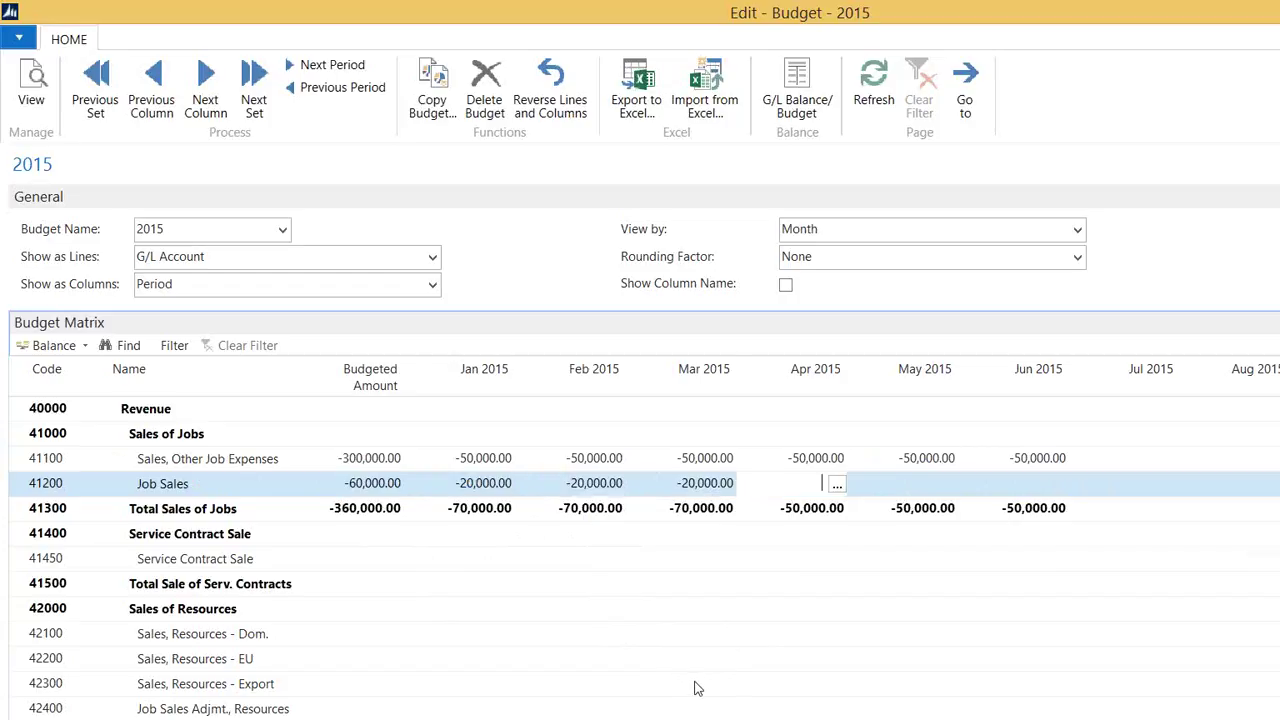
key(ctrl+v)
key(Tab)
key(ctrl+v)
key(Tab)
key(ctrl+v)
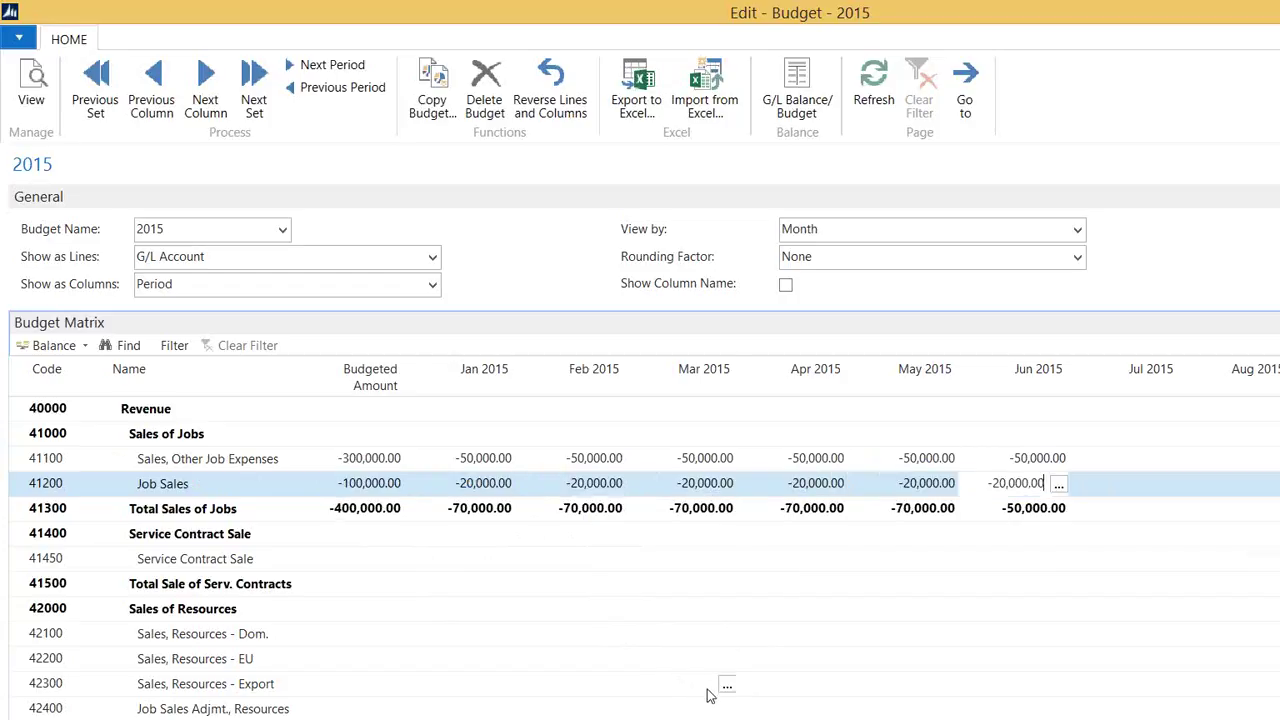
click(515, 508)
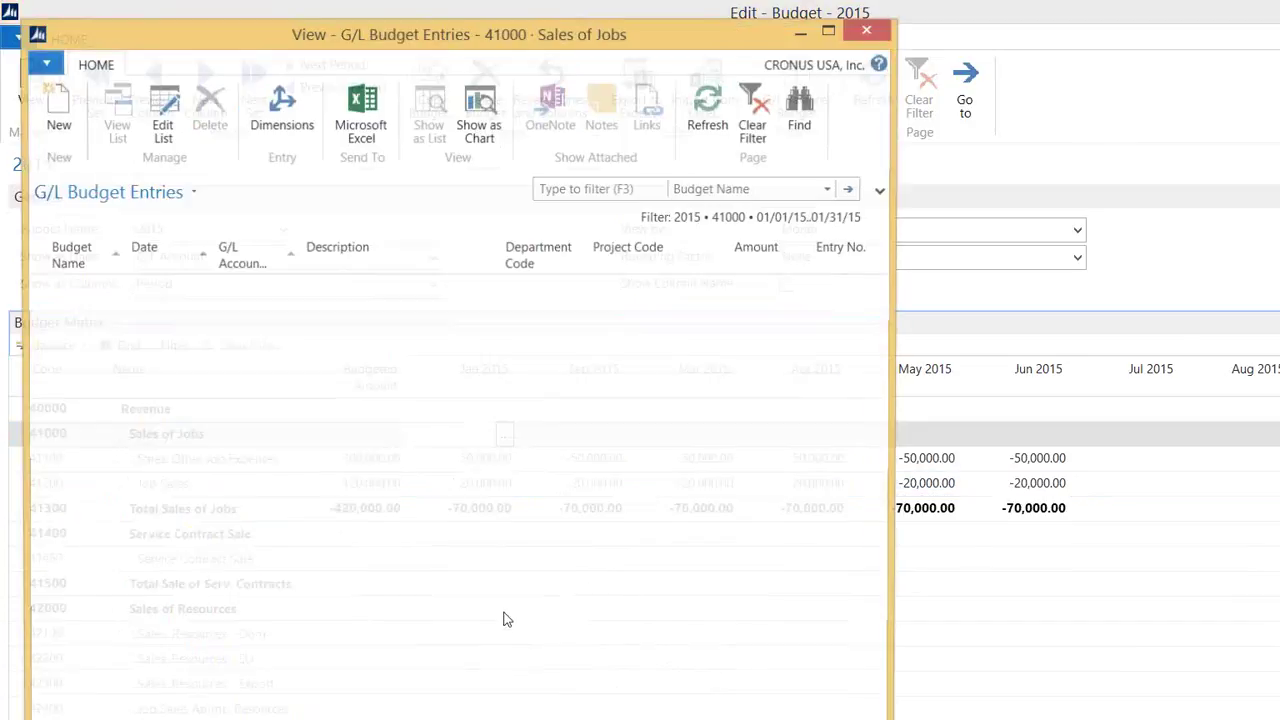
key(Escape)
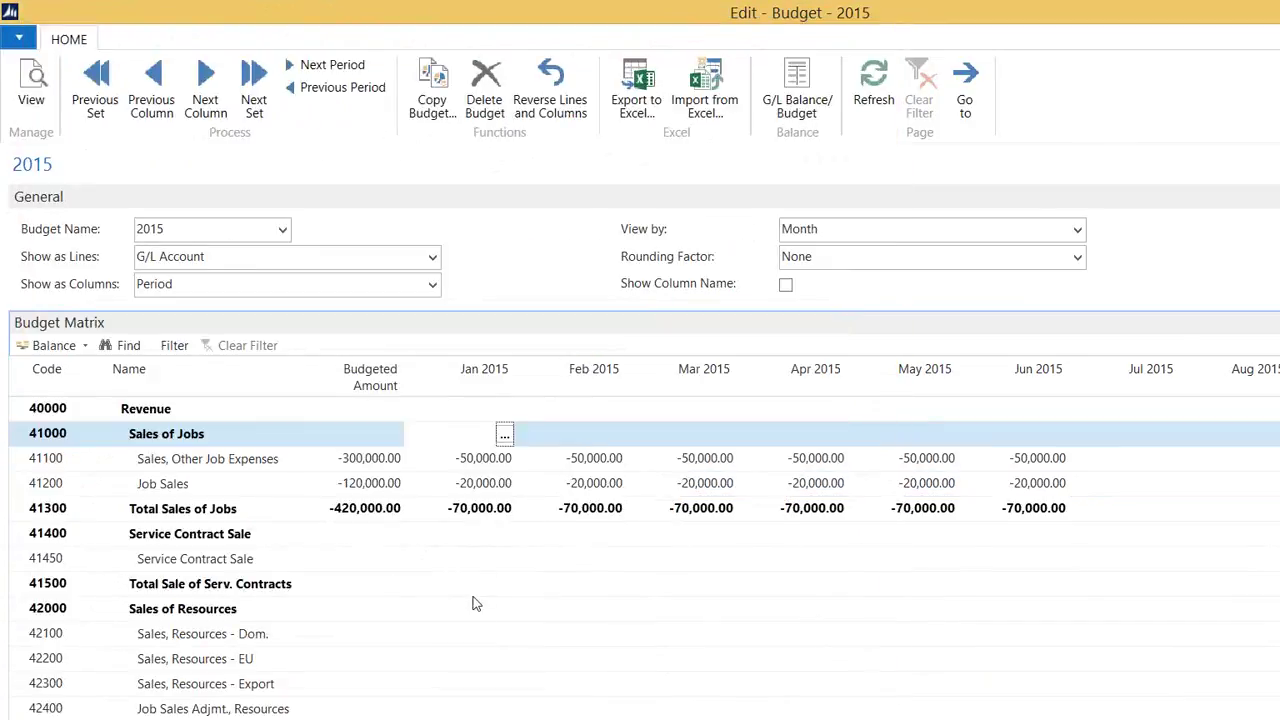
Enter a budget amount of -100,000 for account 42000 Sales of Resources in each month from Jan through Jun 2015
mouse_move(475, 605)
click(30, 618)
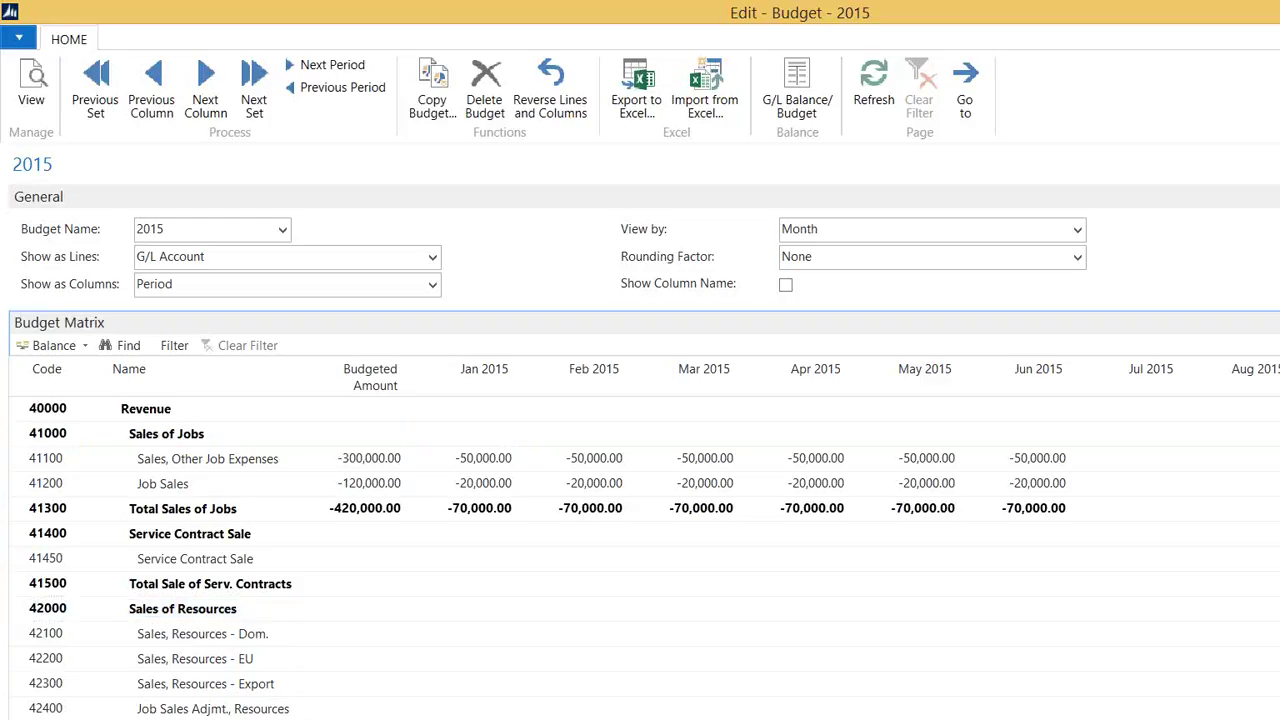
click(537, 619)
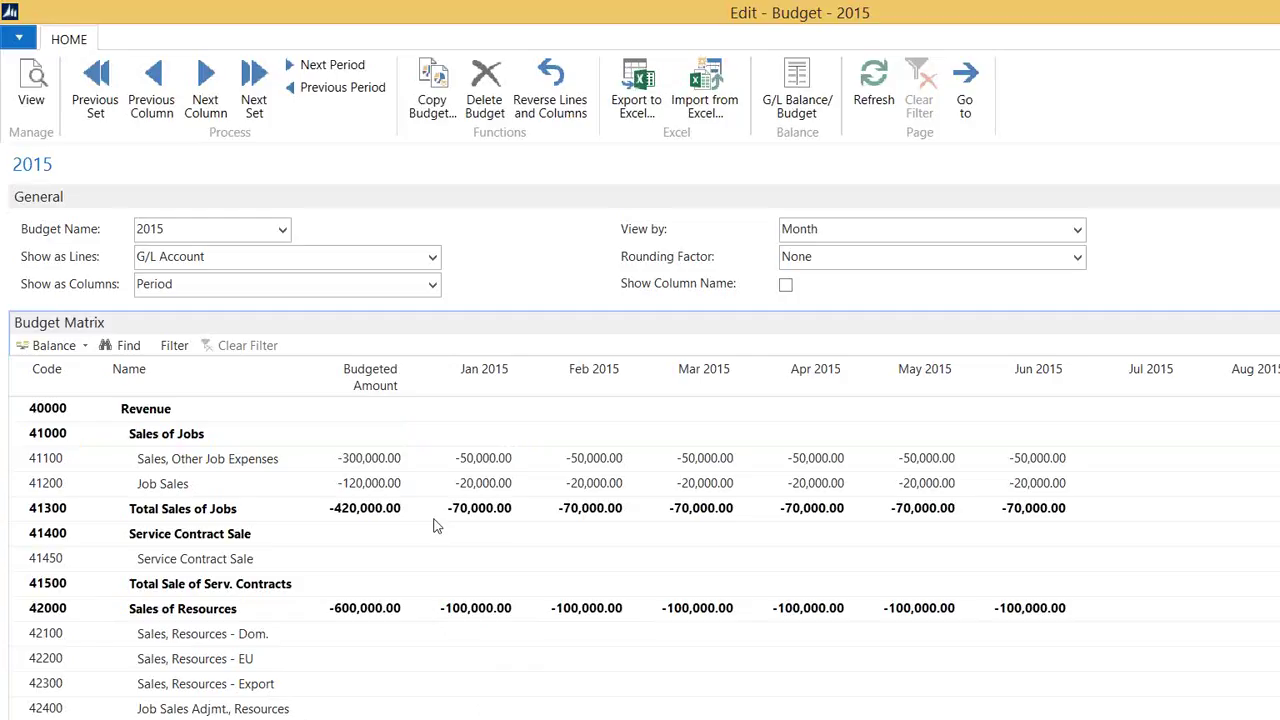
View the G/L budget entries behind the Jan 2015 amount of account 41100 Sales, Other Job Expenses, and close them
click(476, 460)
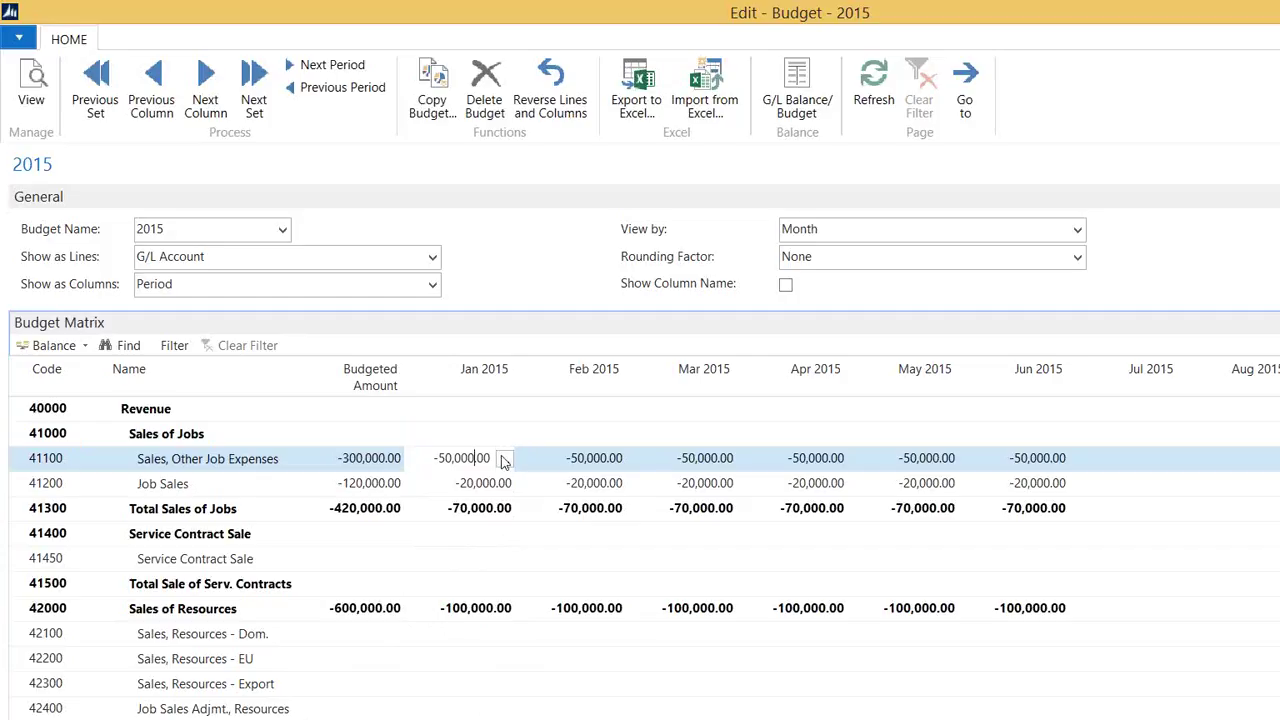
click(503, 458)
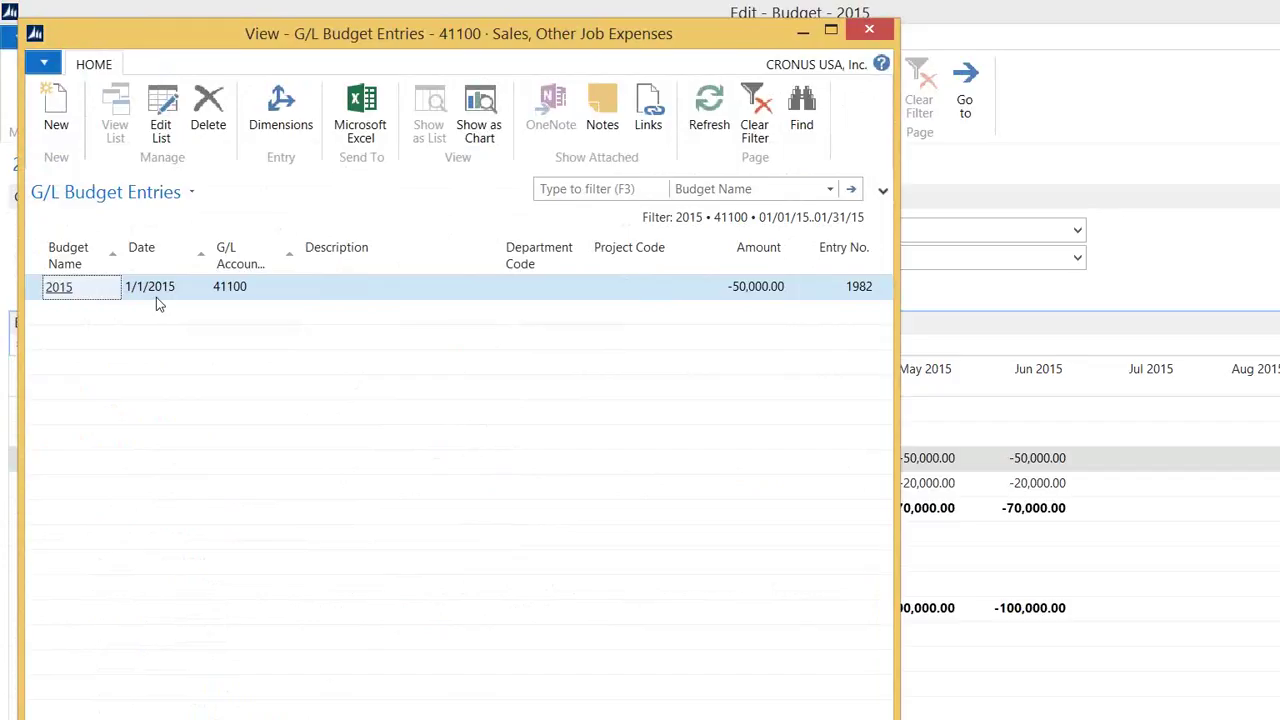
click(869, 31)
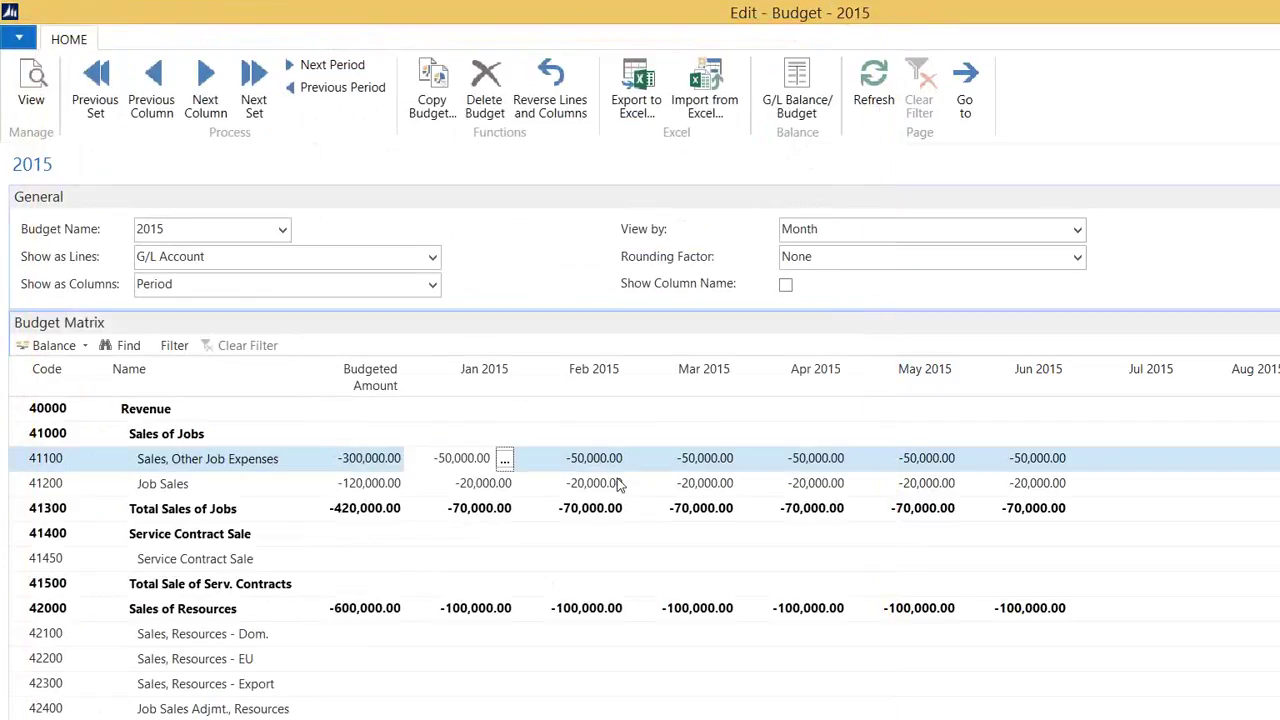
Check which period lengths the budget can be viewed by, keeping Month
click(462, 458)
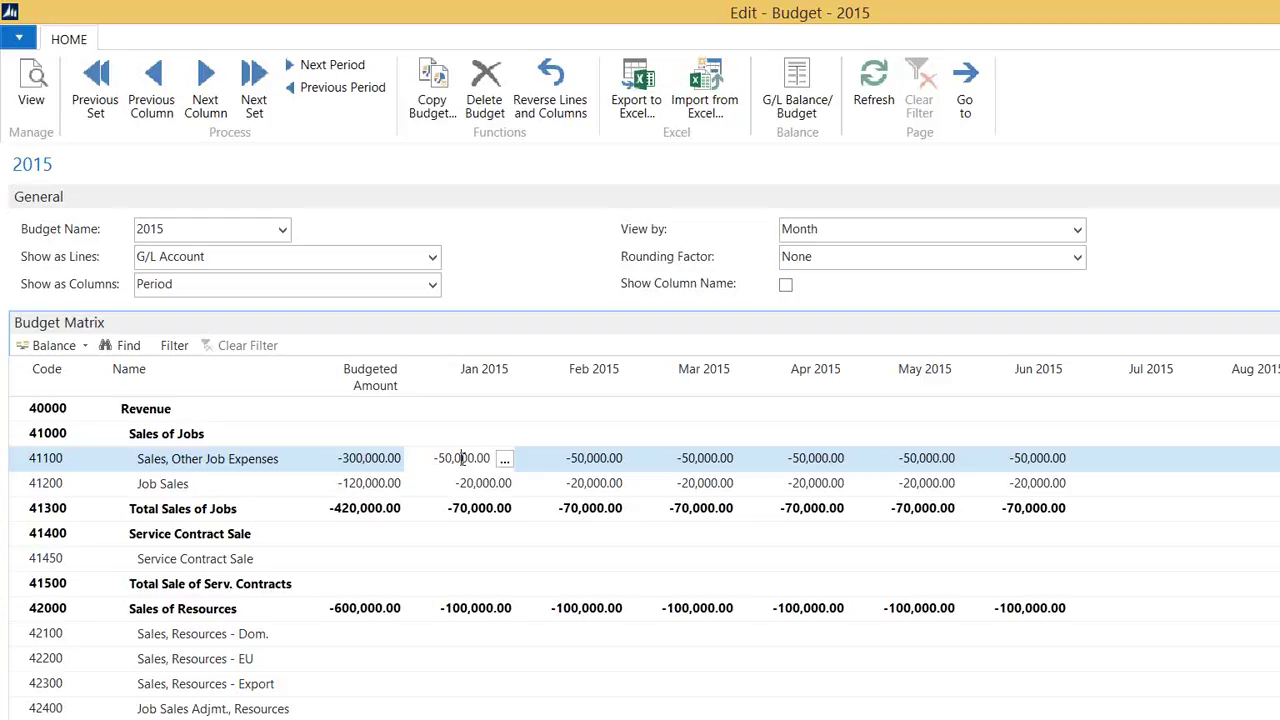
click(1077, 229)
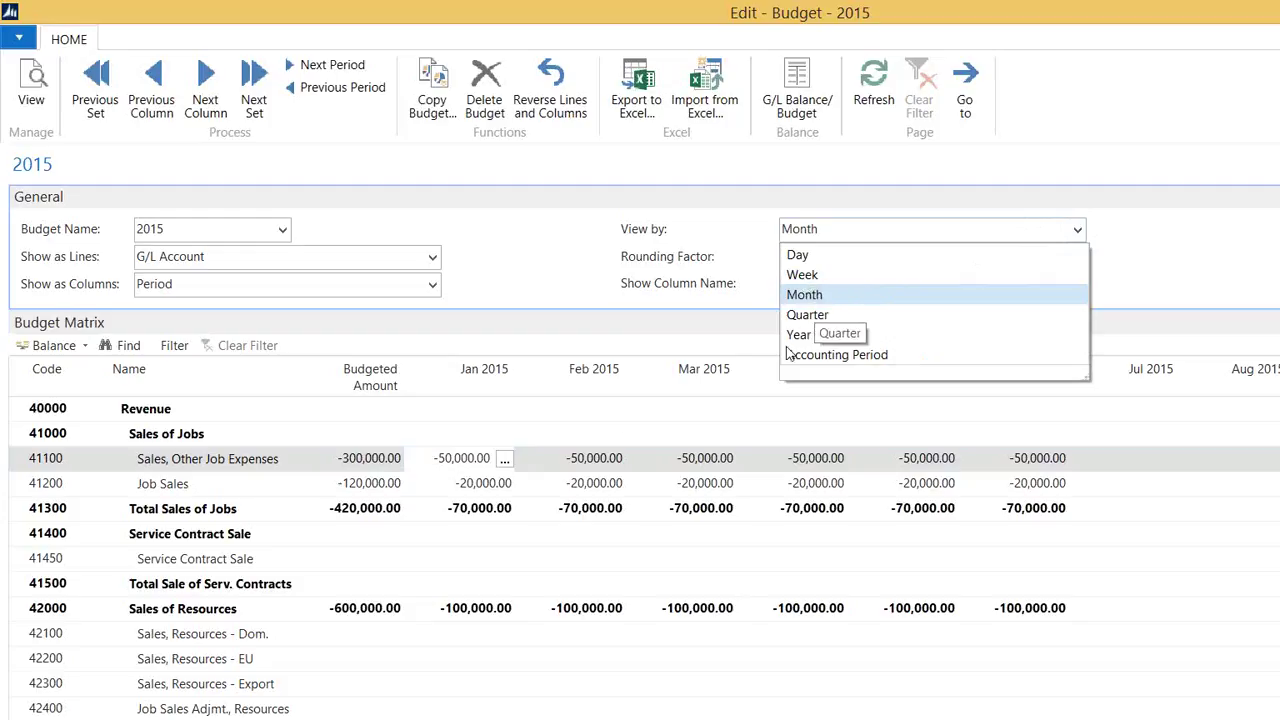
click(470, 436)
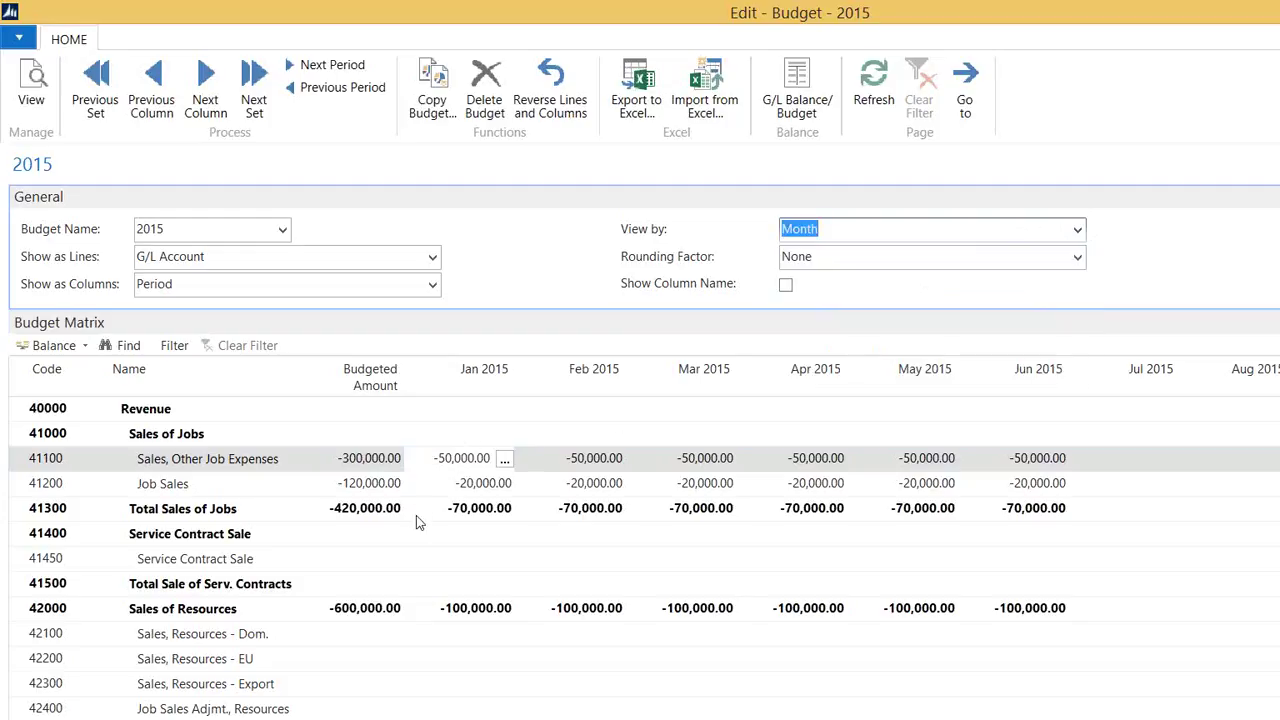
click(476, 538)
Reopen the Jan 2015 budget entries of account 41100, check the actions available for the entry, and close the list
click(476, 458)
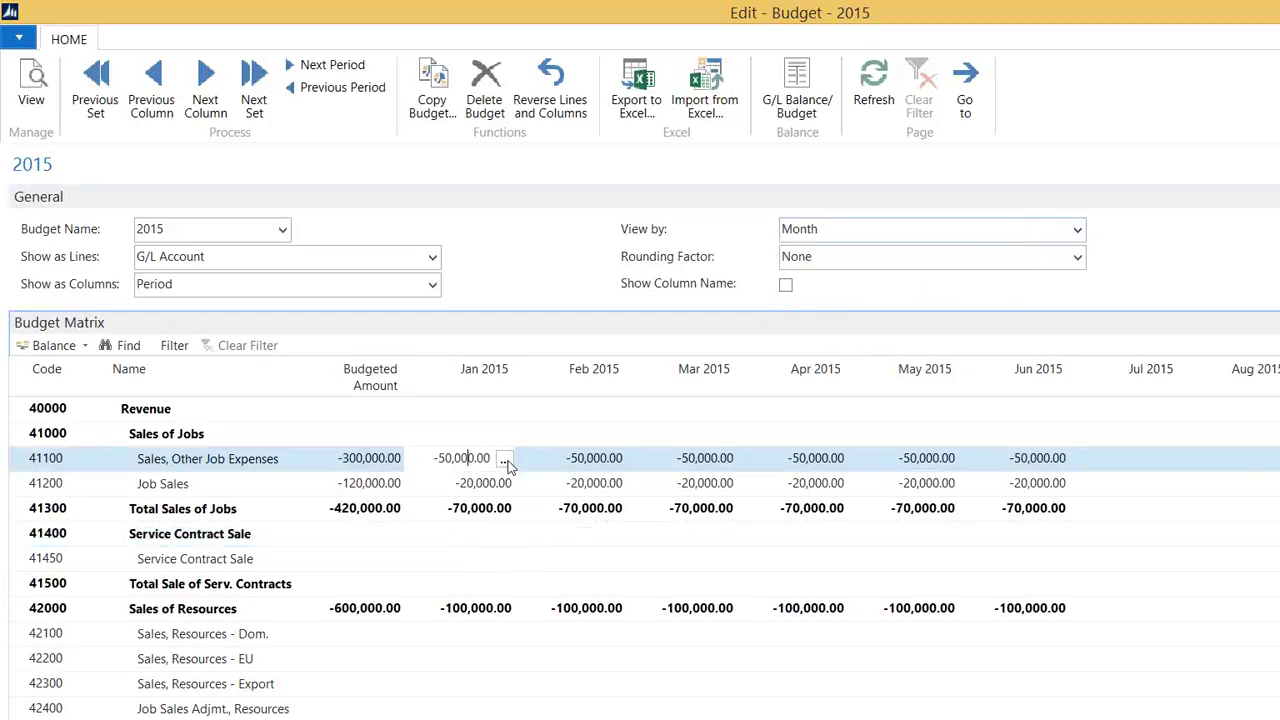
click(505, 460)
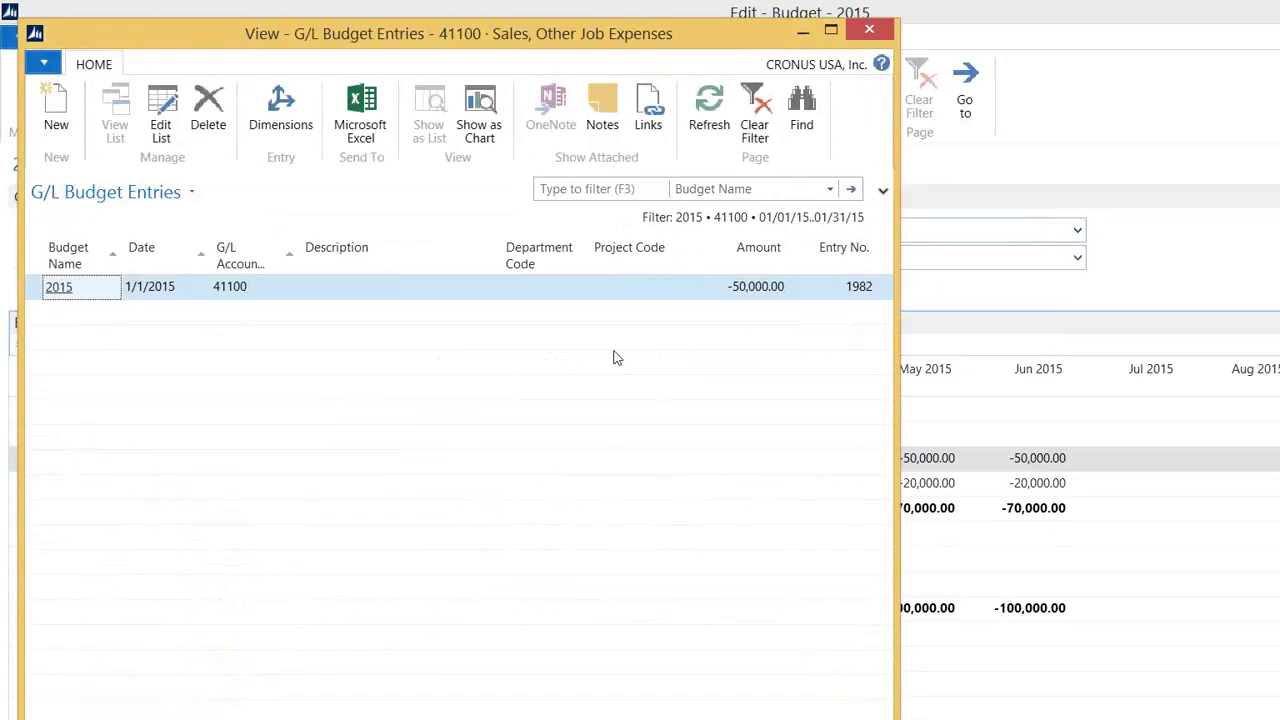
right_click(35, 296)
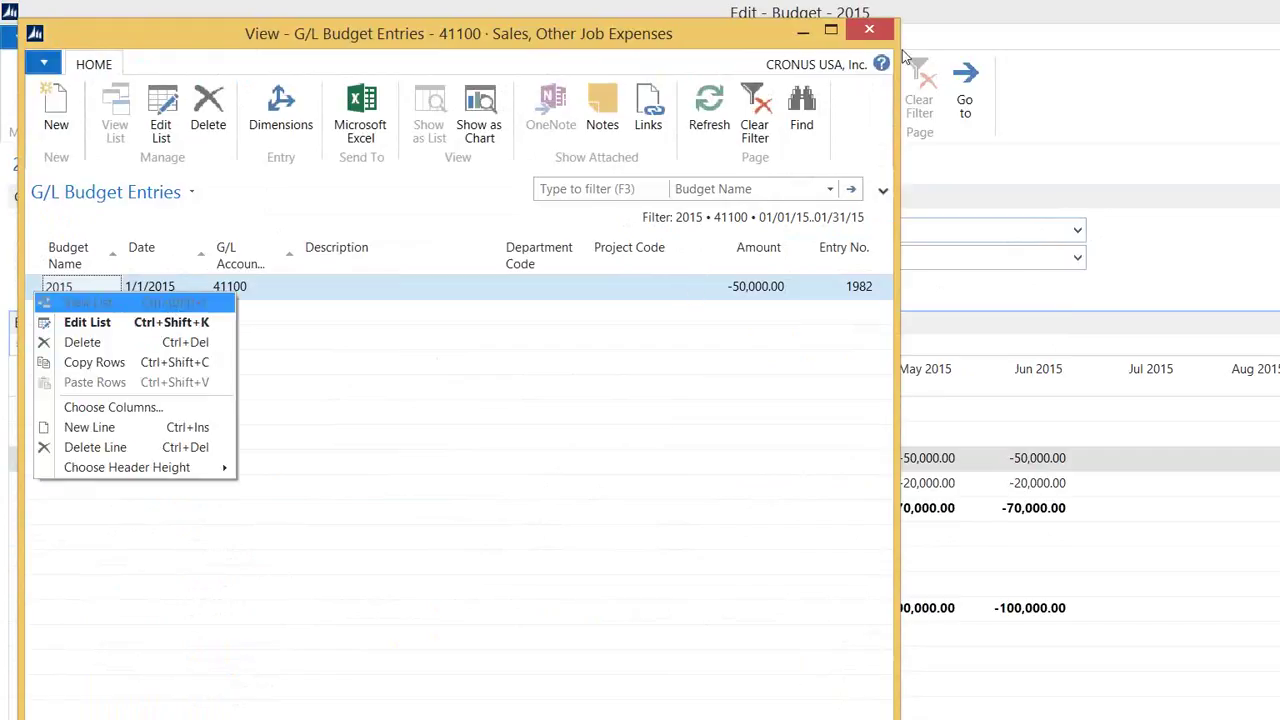
click(871, 35)
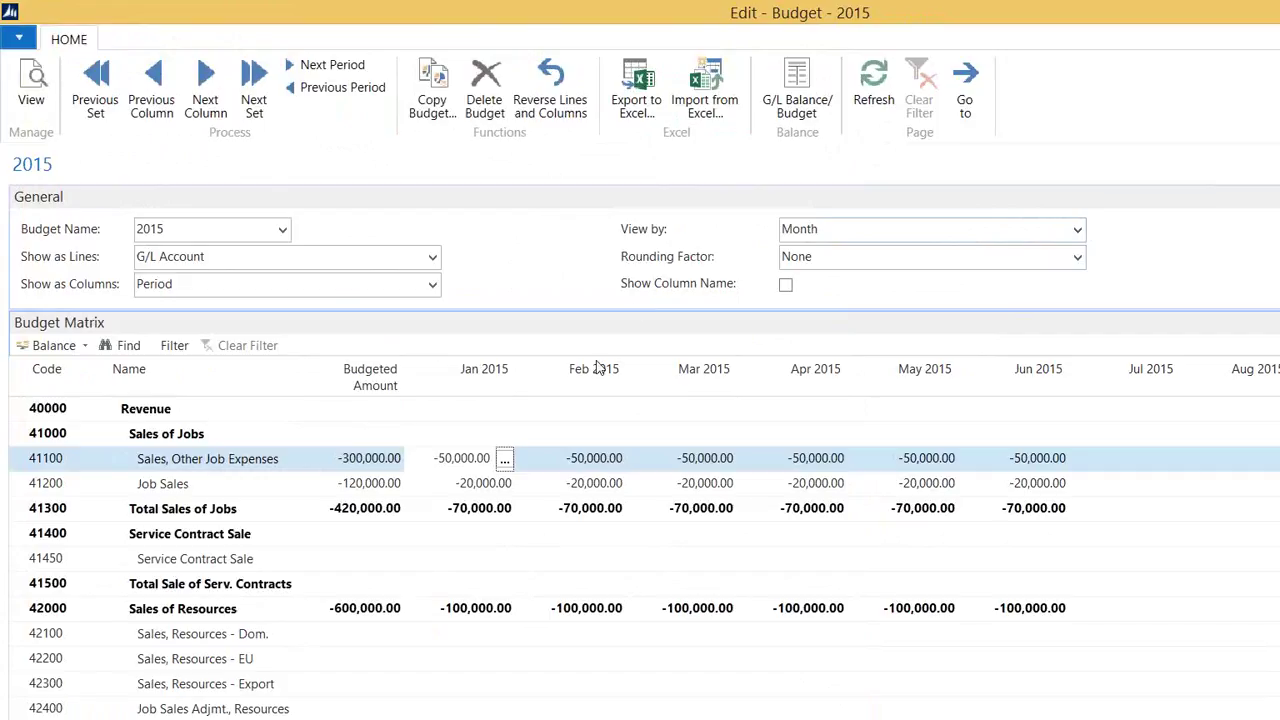
Set the Jan 2015 budget amount of account 41100 Sales, Other Job Expenses to -60,000
click(562, 457)
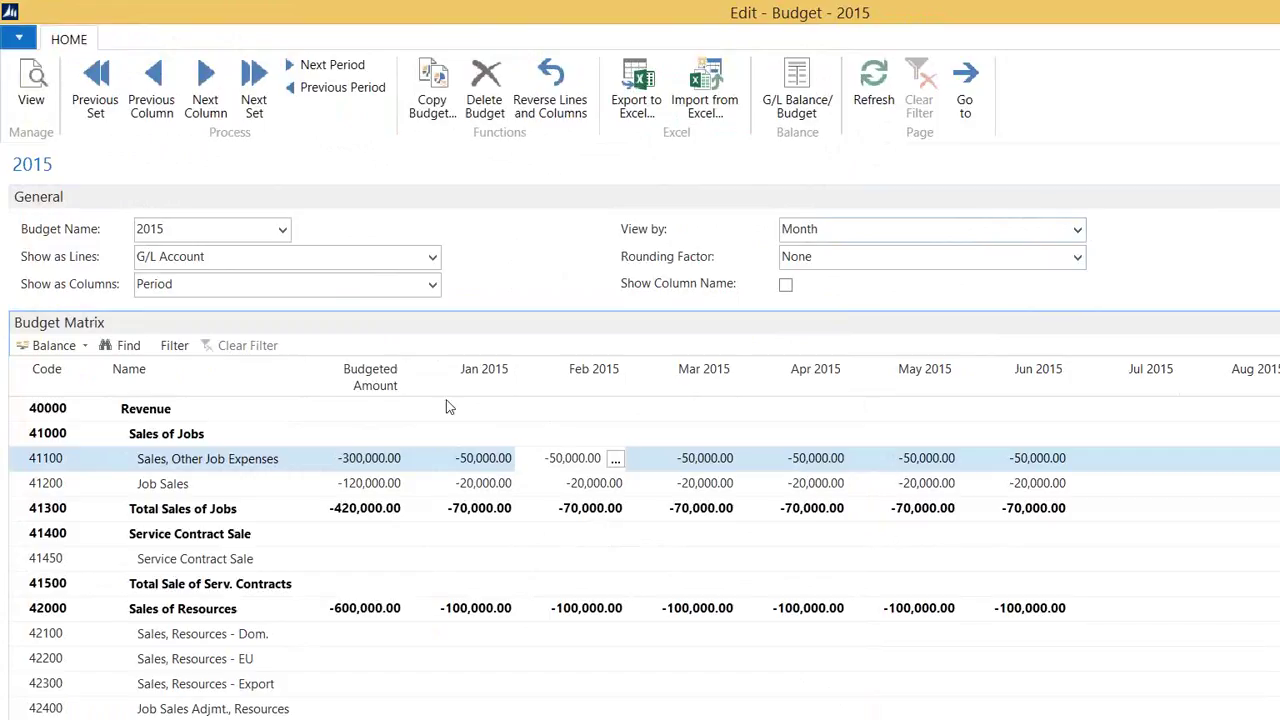
click(448, 458)
drag(433, 458, 526, 462)
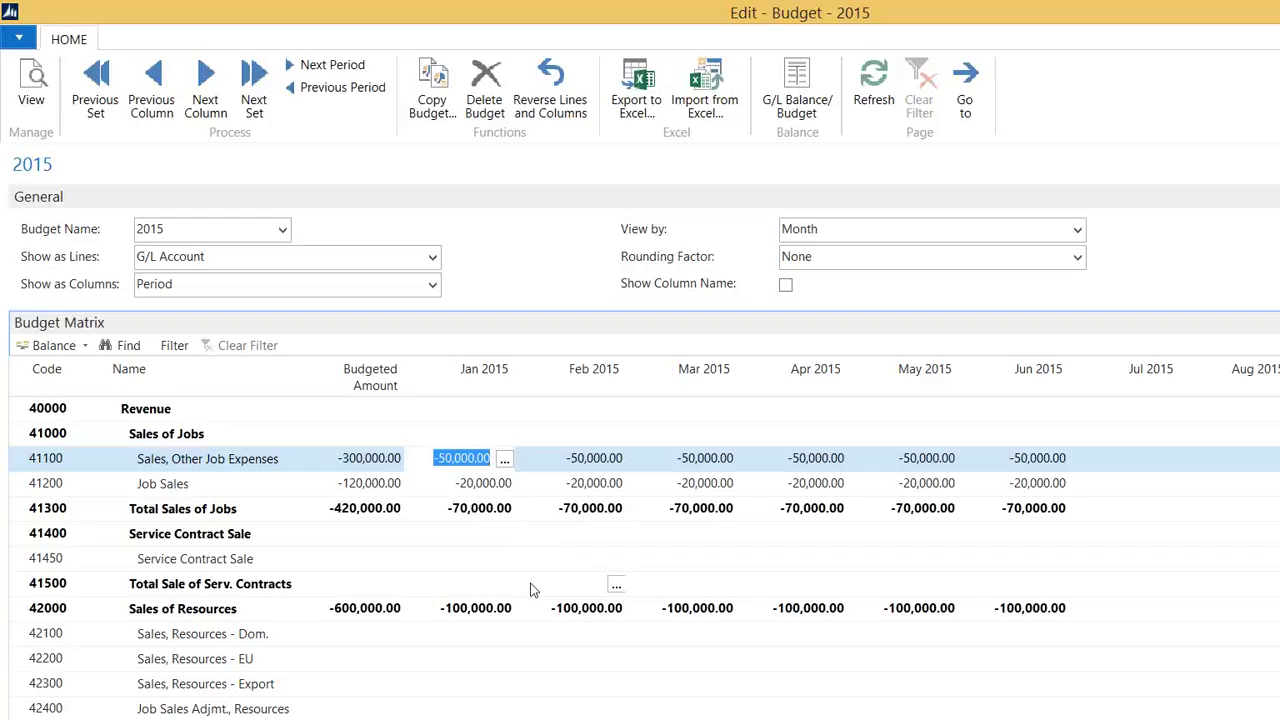
text(-60000)
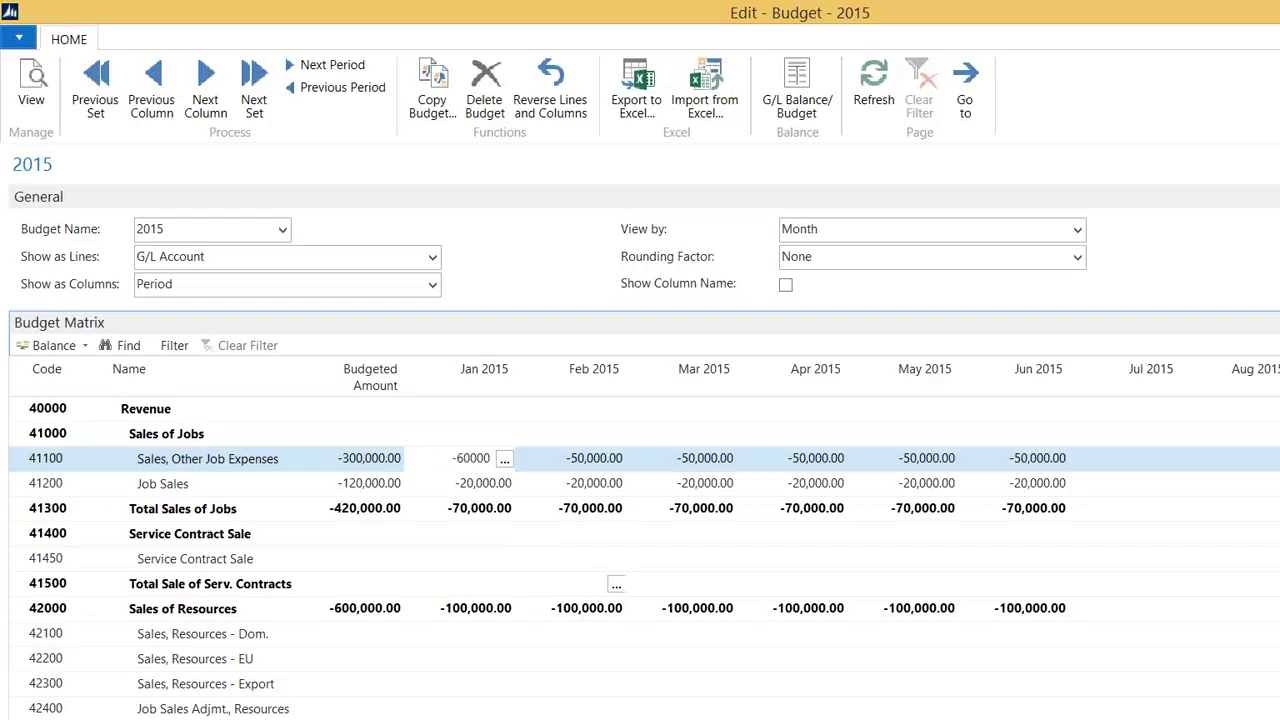
key(Tab)
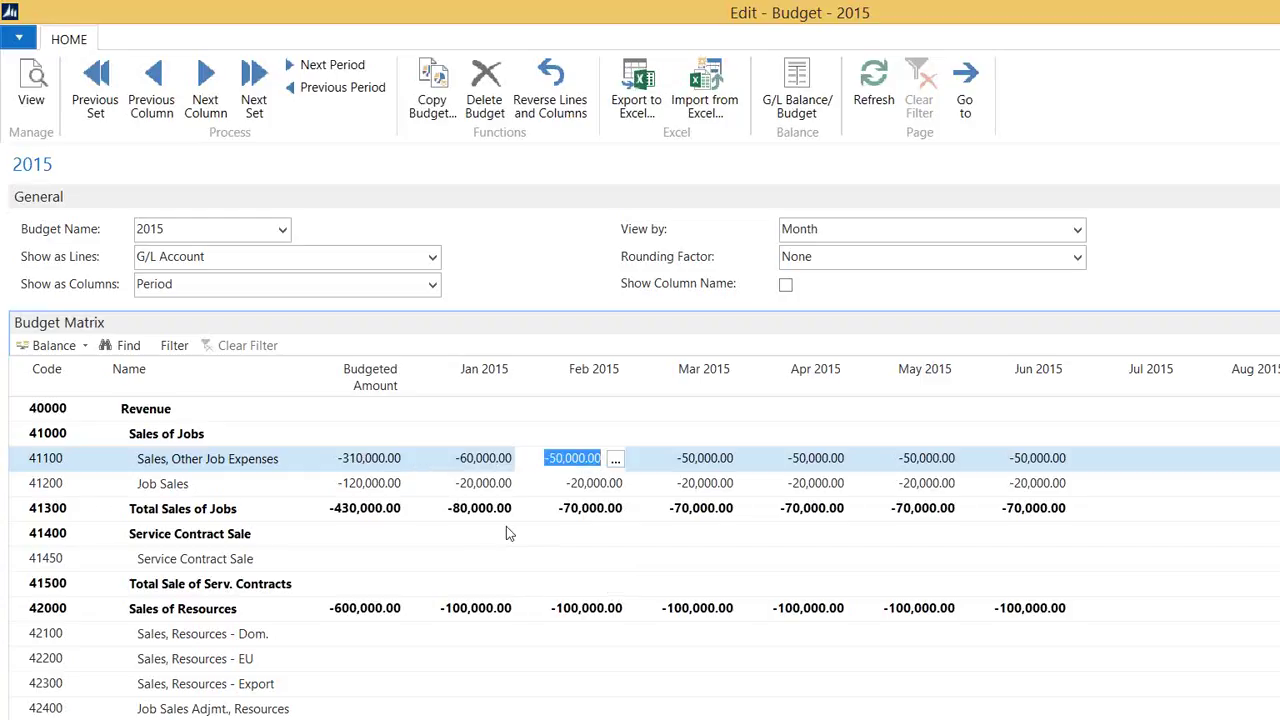
Give the -10,000 budget entry behind account 41100's Jan 2015 amount the description "Adjusted due to new customer ABC"
click(474, 457)
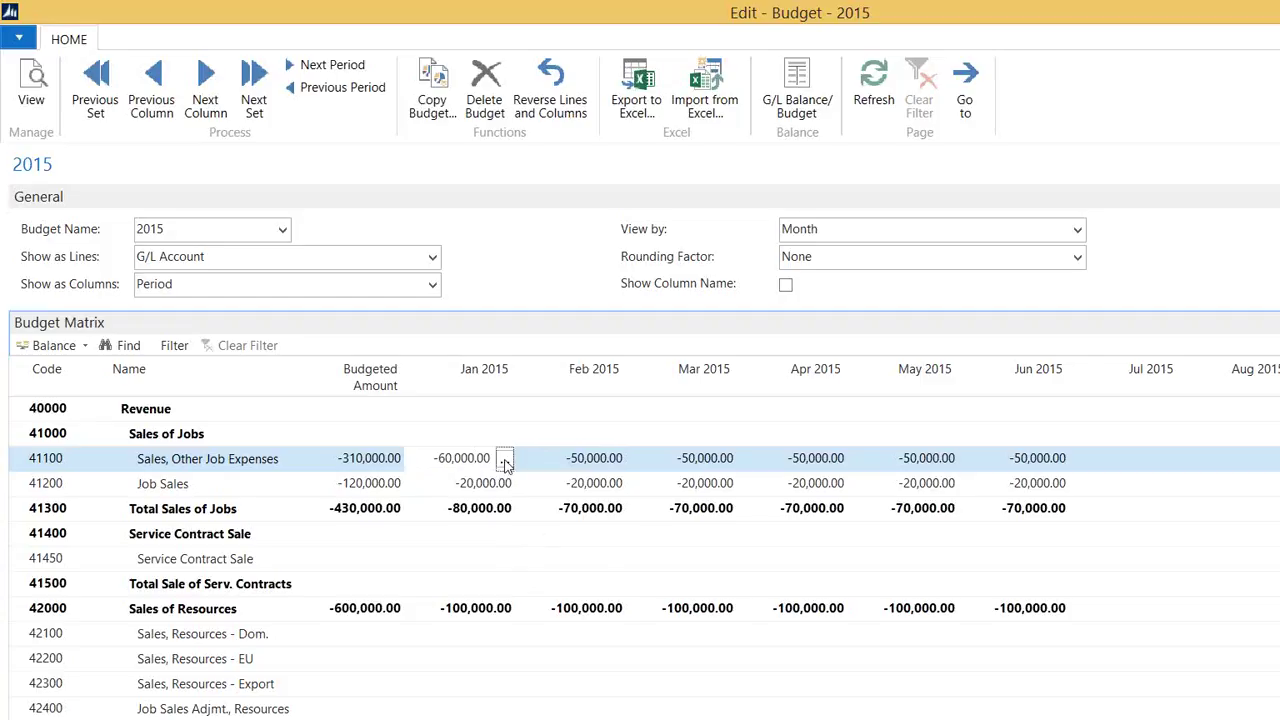
click(504, 460)
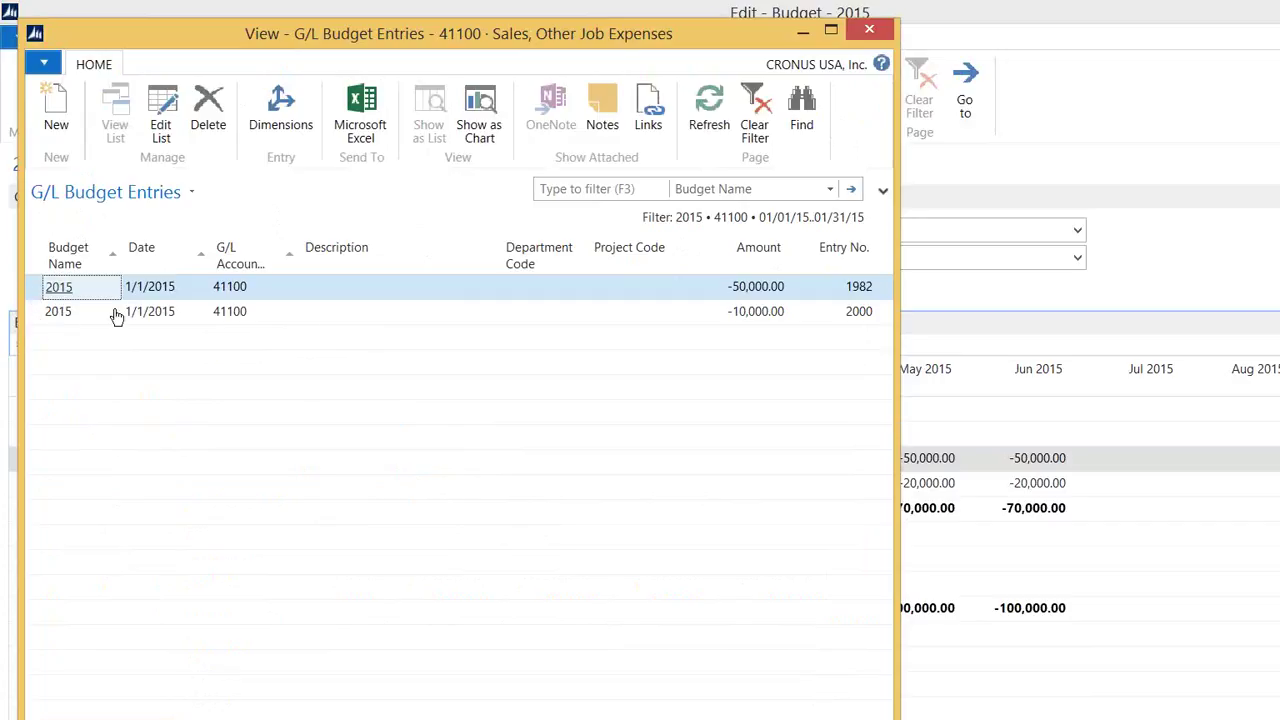
click(358, 316)
right_click(358, 316)
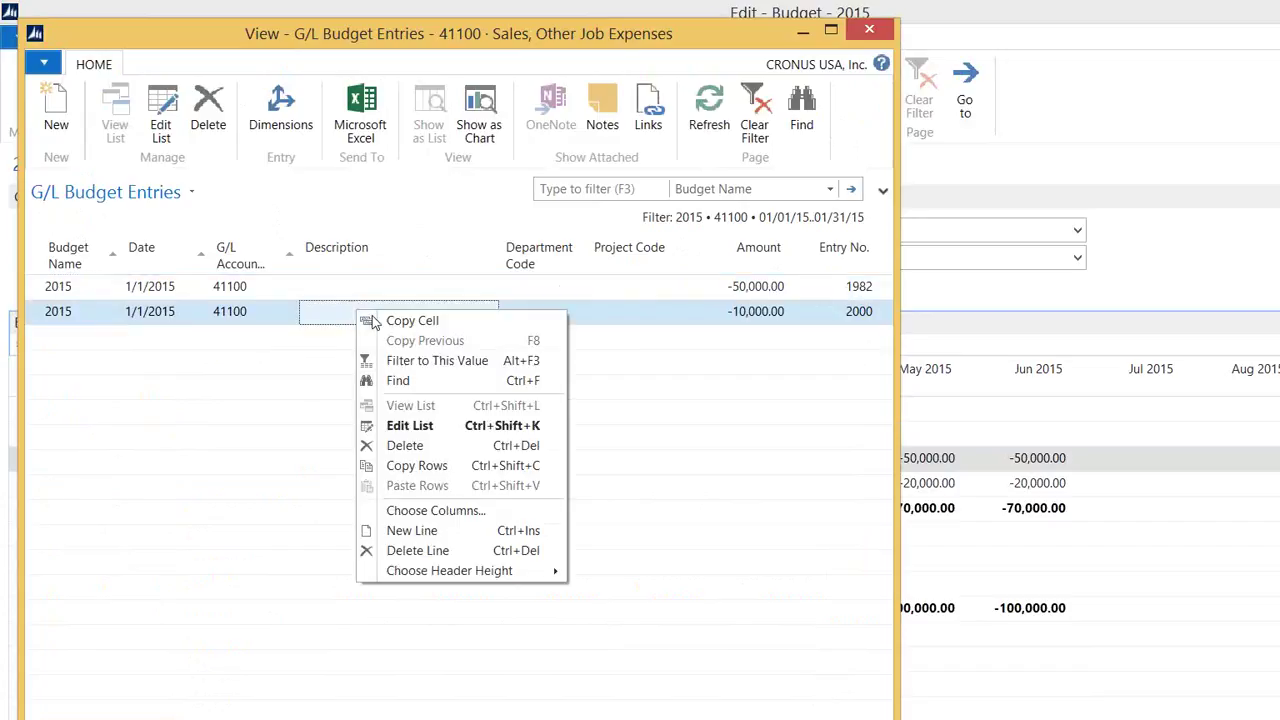
click(436, 427)
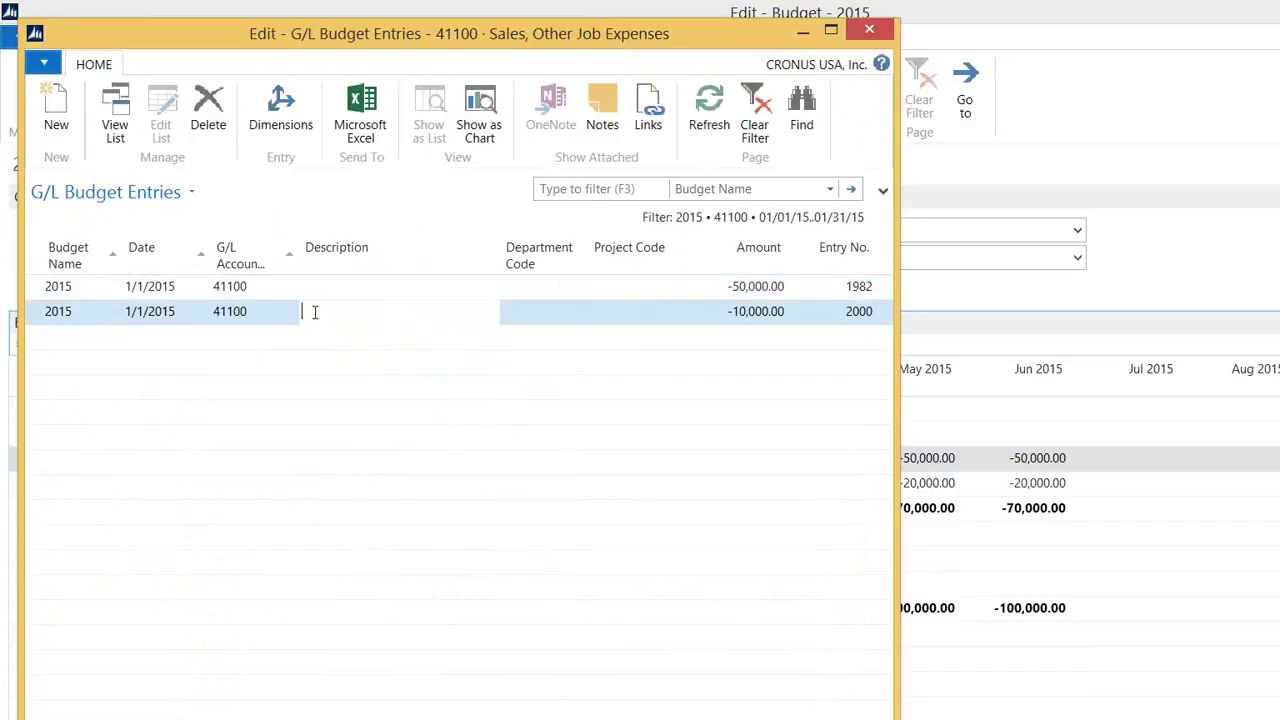
text(Adjusted due to new custoemr)
key(BackSpace)
key(BackSpace)
key(BackSpace)
key(BackSpace)
text(mer ABC)
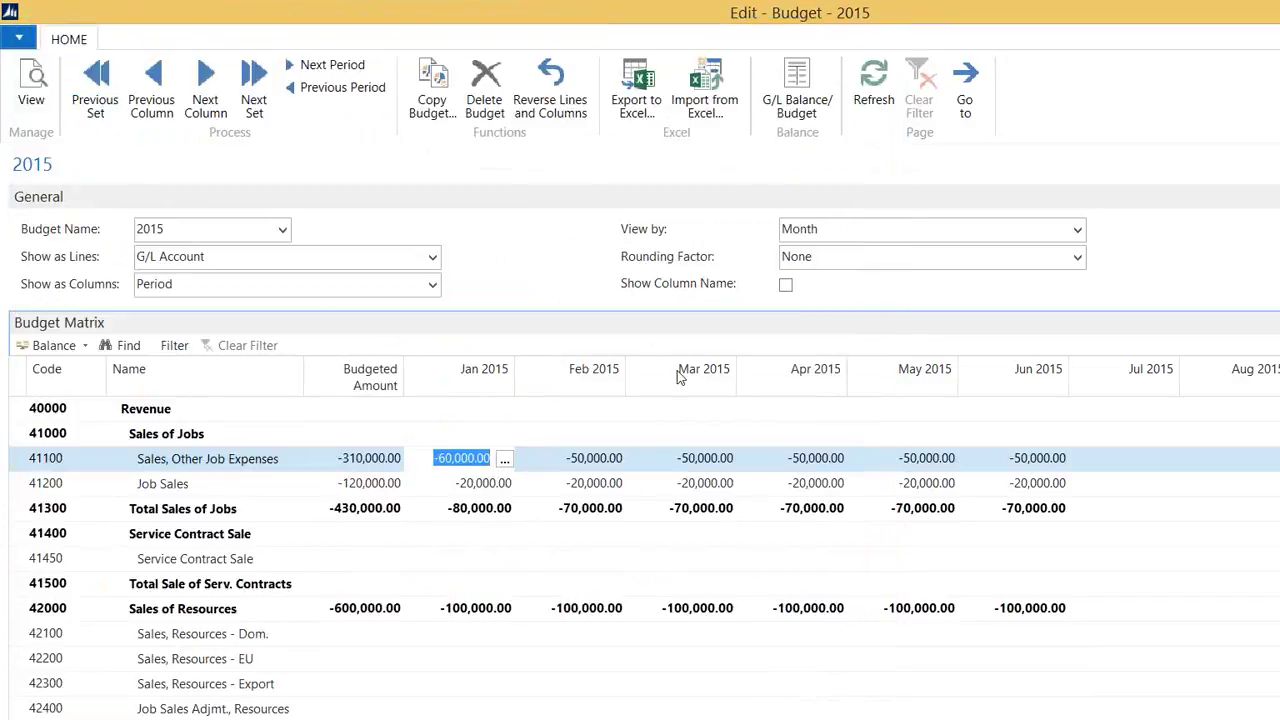
Set the Jan 2015 budget amount of account 41100 to -65,000 and open its budget entries
text(-650000)
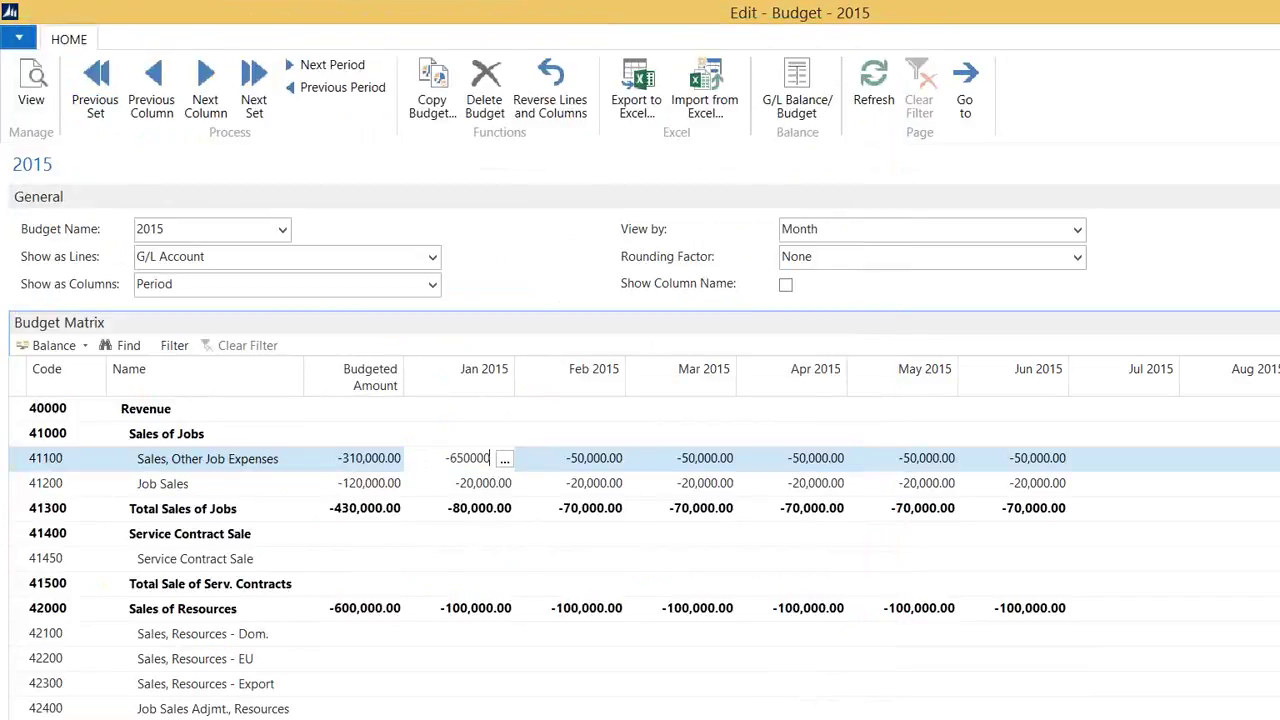
key(Tab)
click(505, 458)
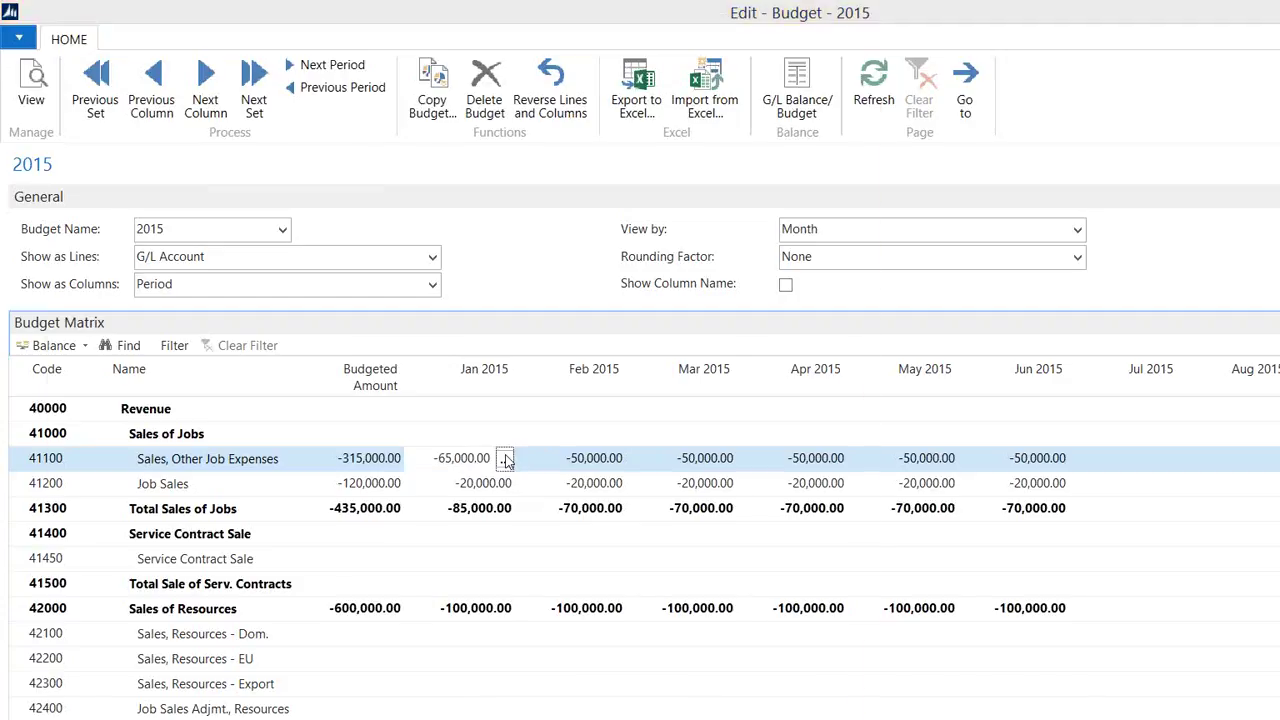
click(505, 458)
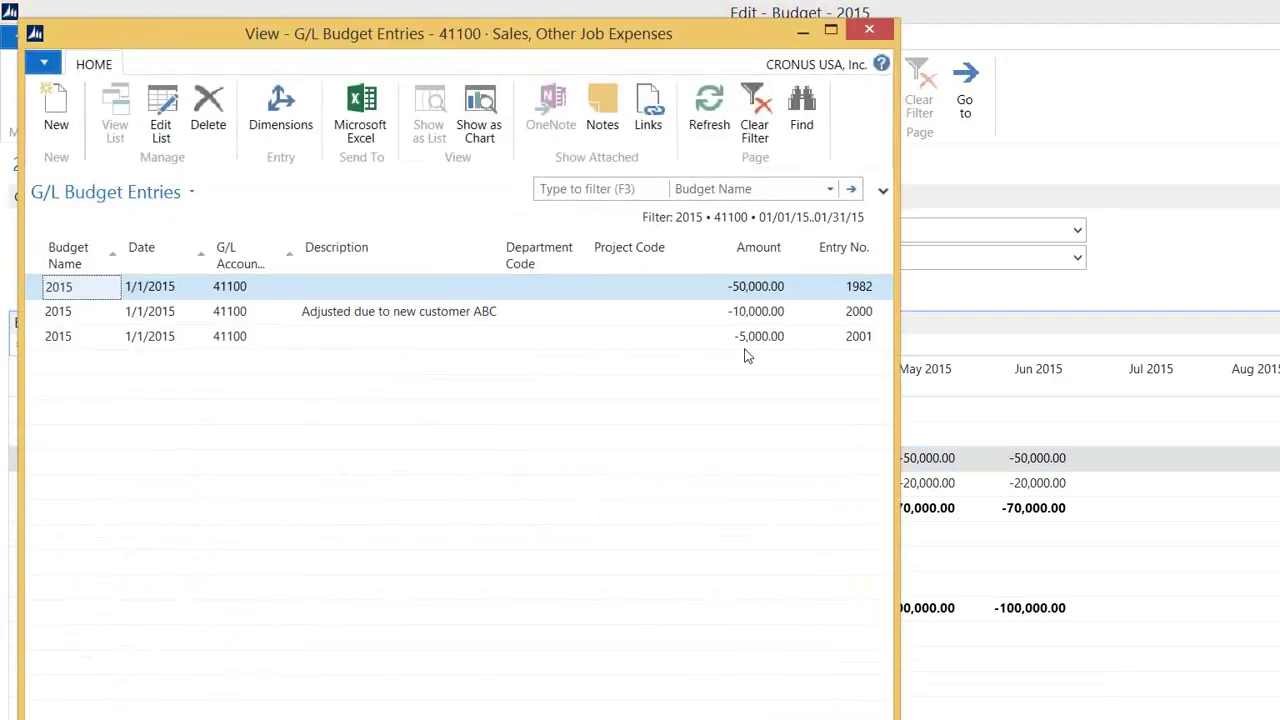
Make the entries list editable and copy the description from the entry above into the -5,000 entry
click(355, 344)
right_click(349, 345)
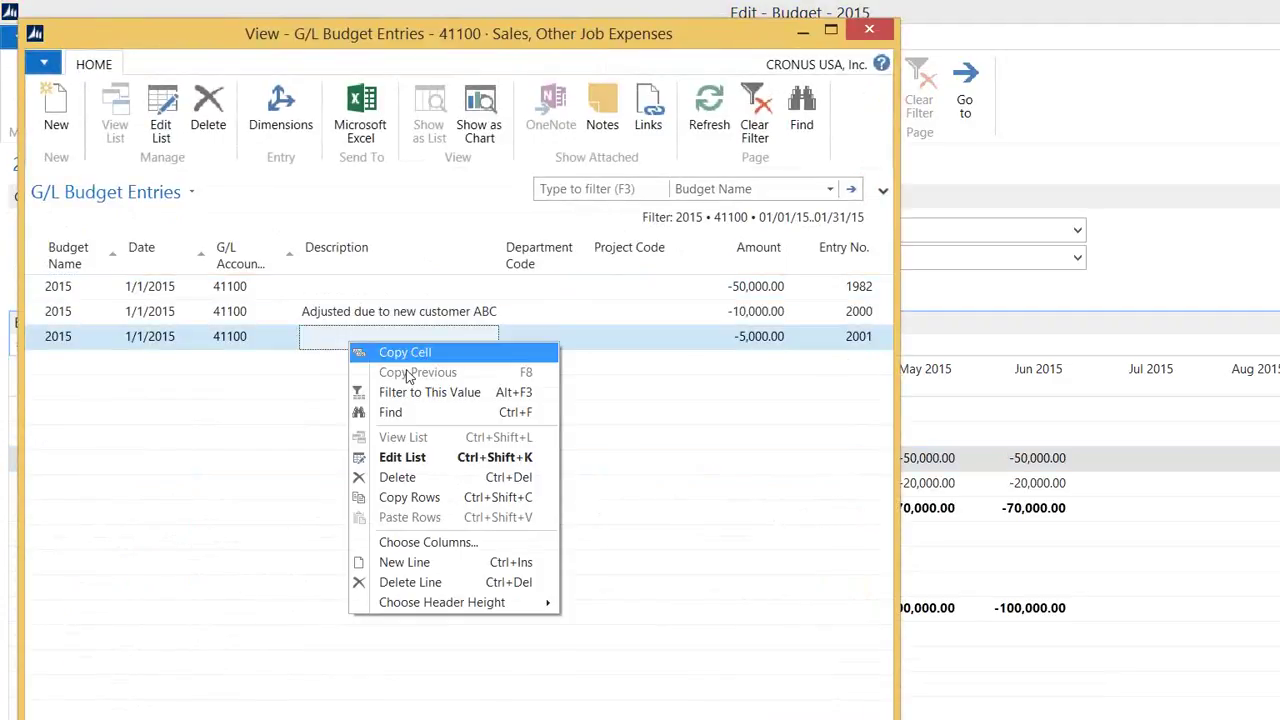
key(Down)
key(Down)
key(Down)
key(Return)
key(F8)
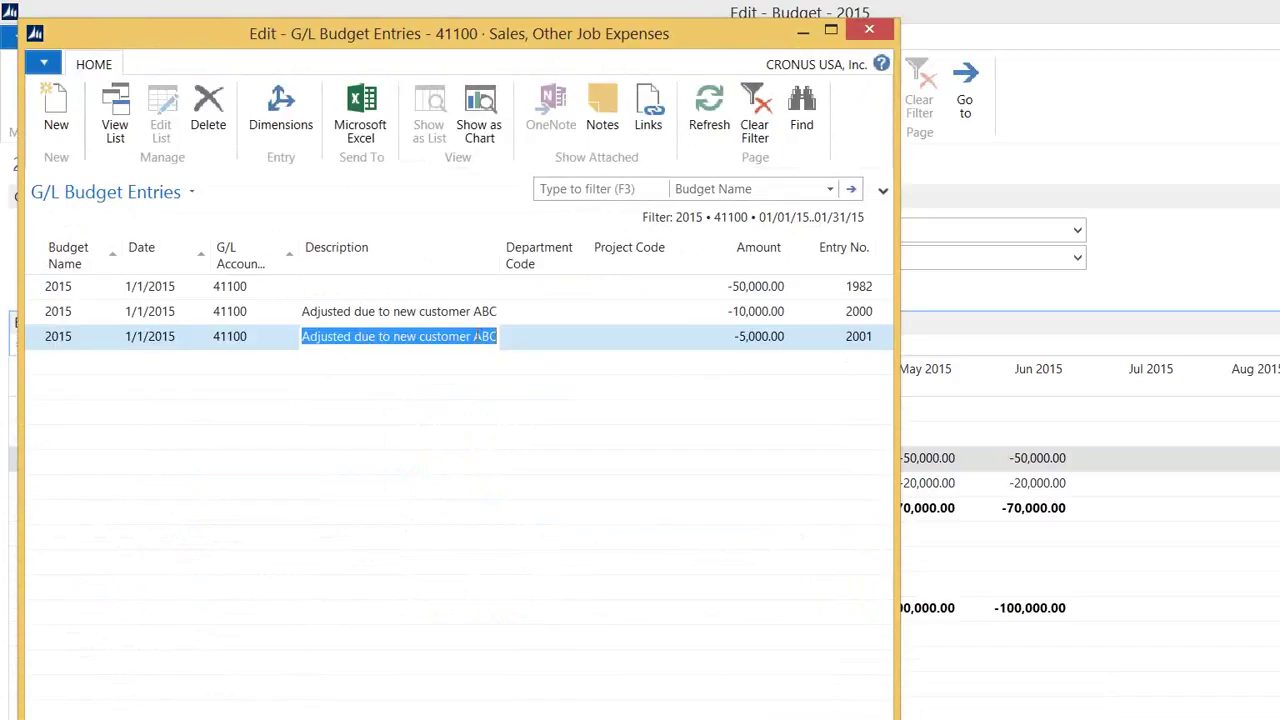
Change the -5,000 entry's description to "Adjusted due to new customer DEF" and return to the budget matrix
key(End)
key(BackSpace)
key(BackSpace)
key(BackSpace)
text(DEF)
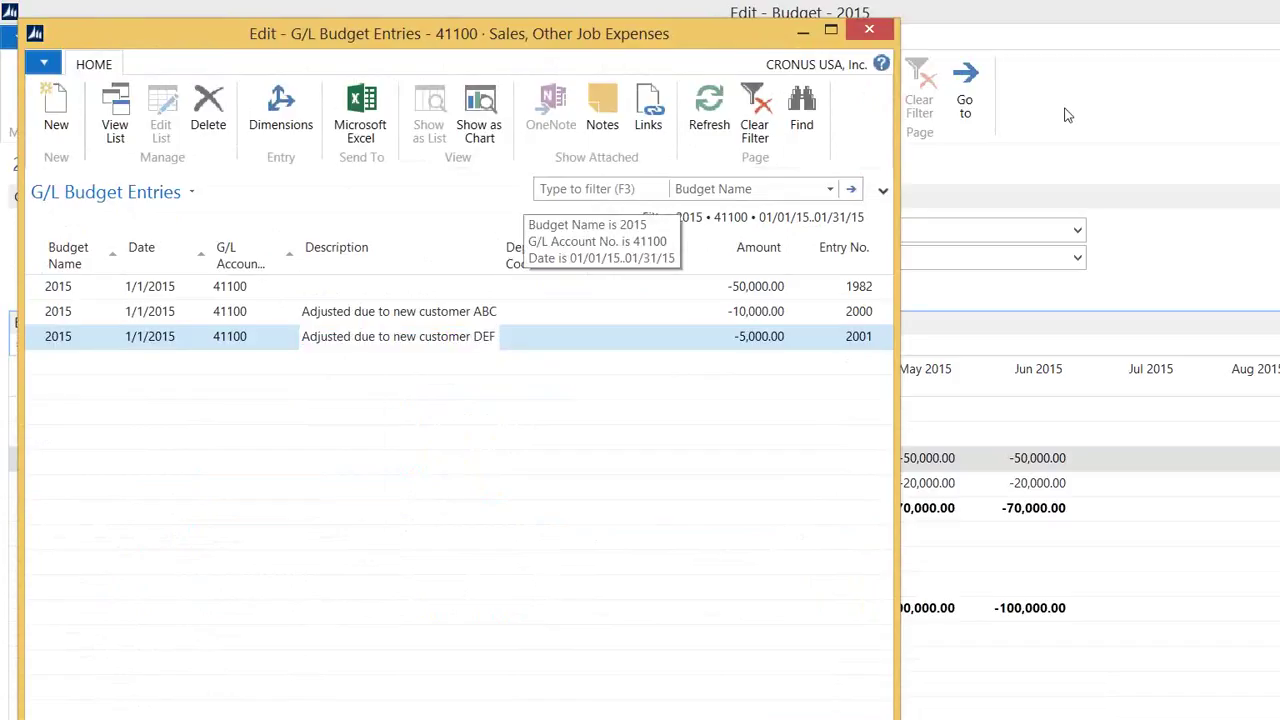
key(Tab)
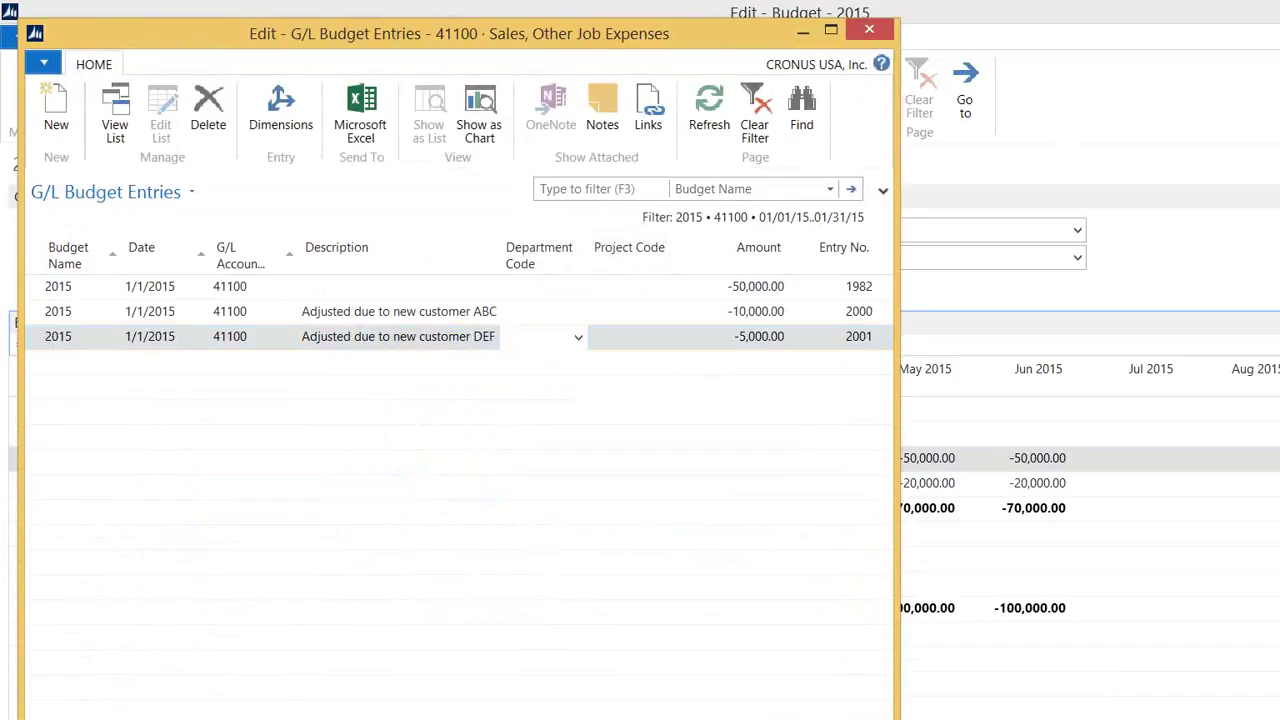
key(Escape)
click(457, 484)
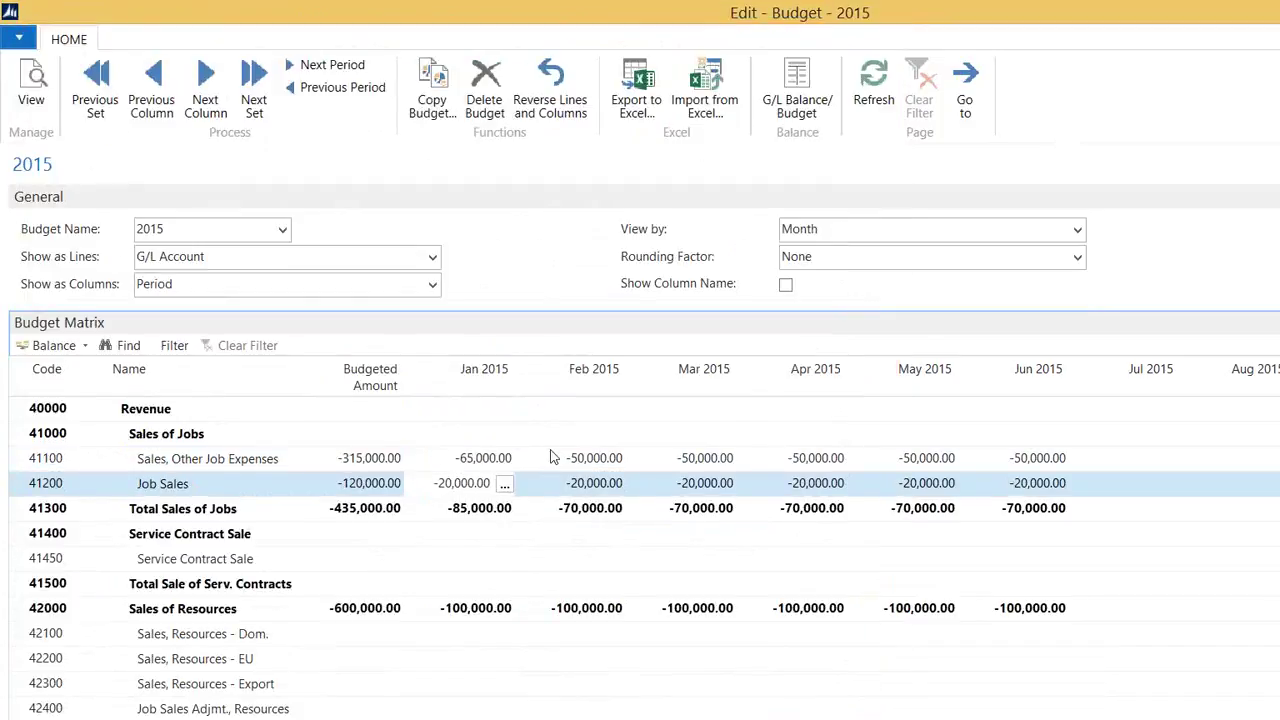
Open the budget entries behind account 41100's Feb 2015 amount, delete the -50,000 entry and return to the budget matrix
click(587, 458)
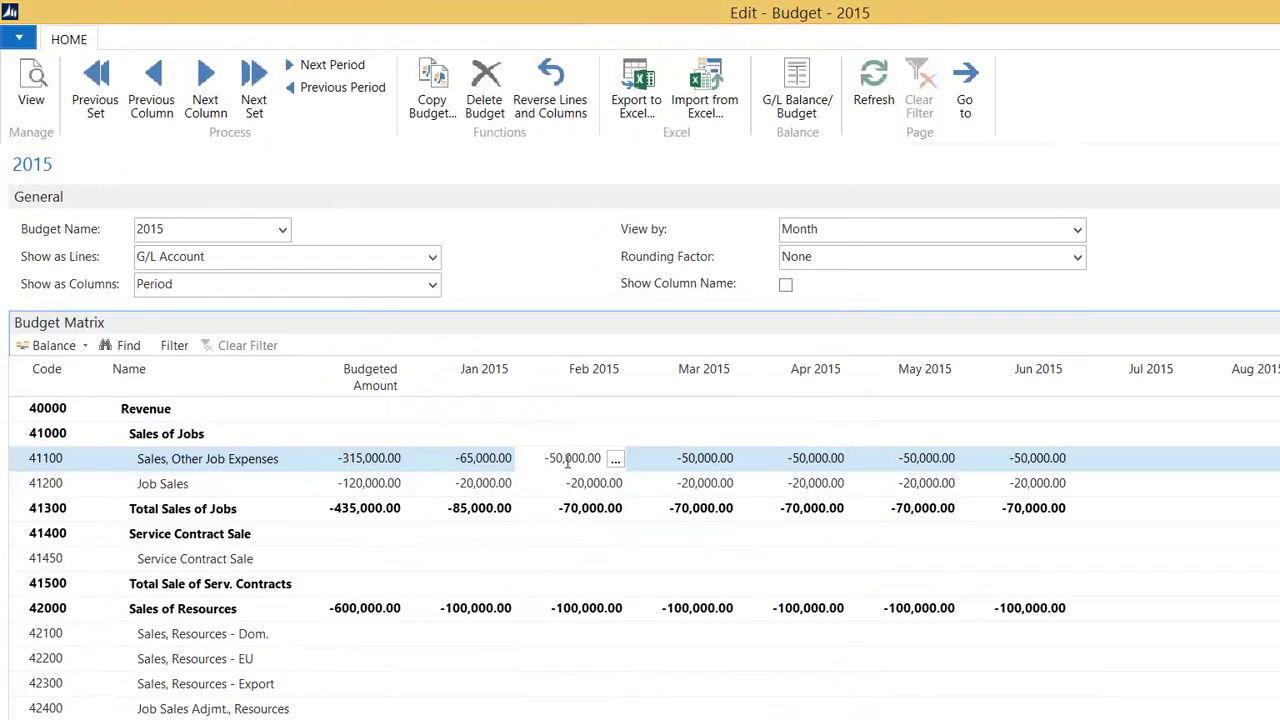
key(Home)
key(shift+End)
click(616, 460)
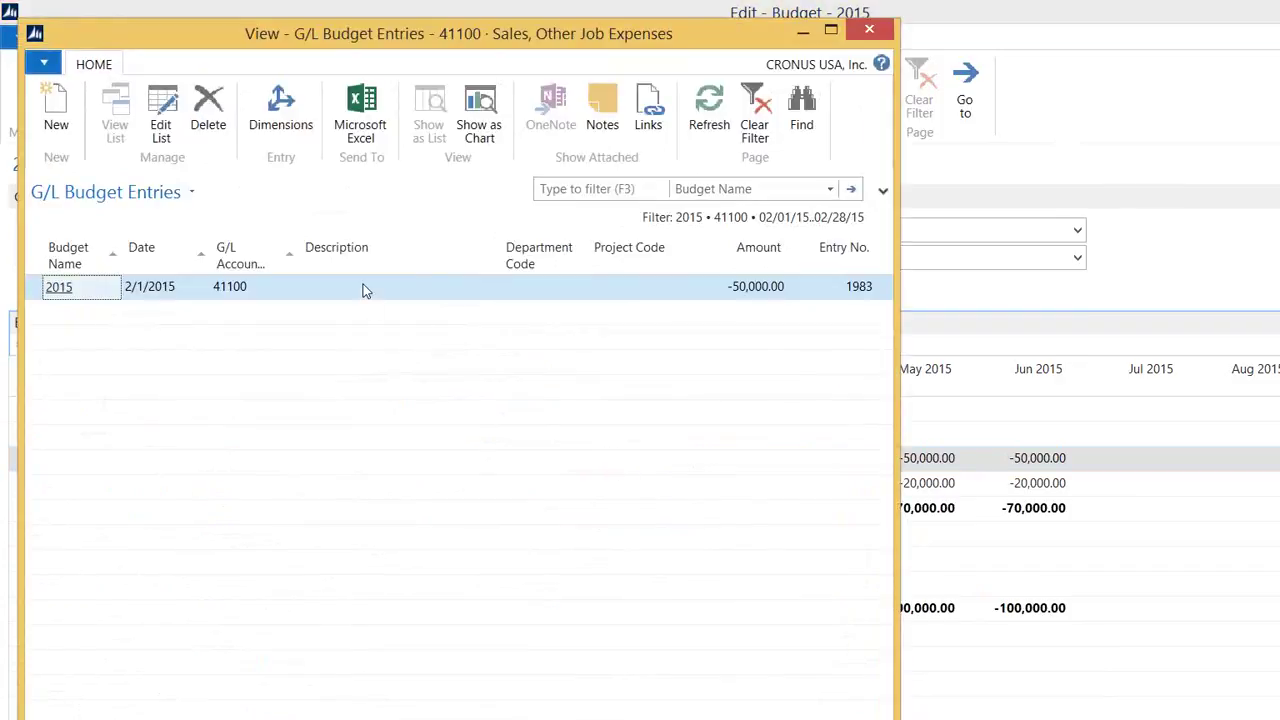
right_click(363, 284)
click(432, 398)
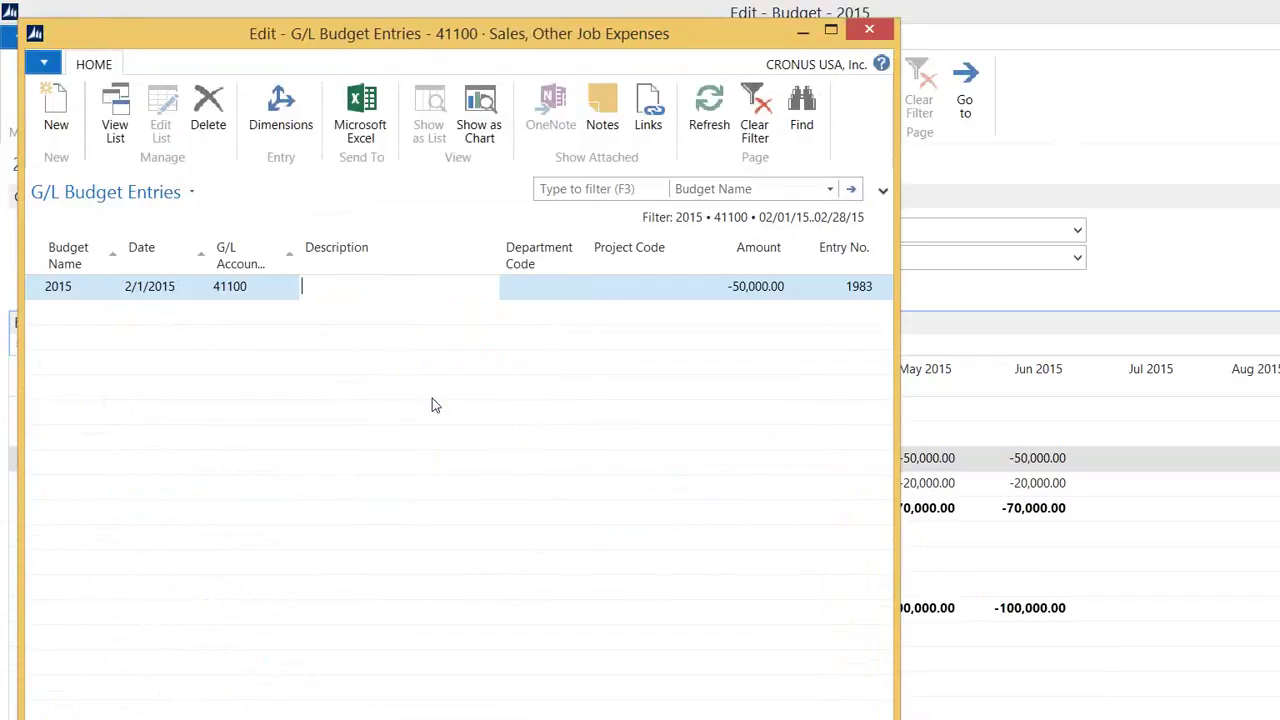
click(208, 112)
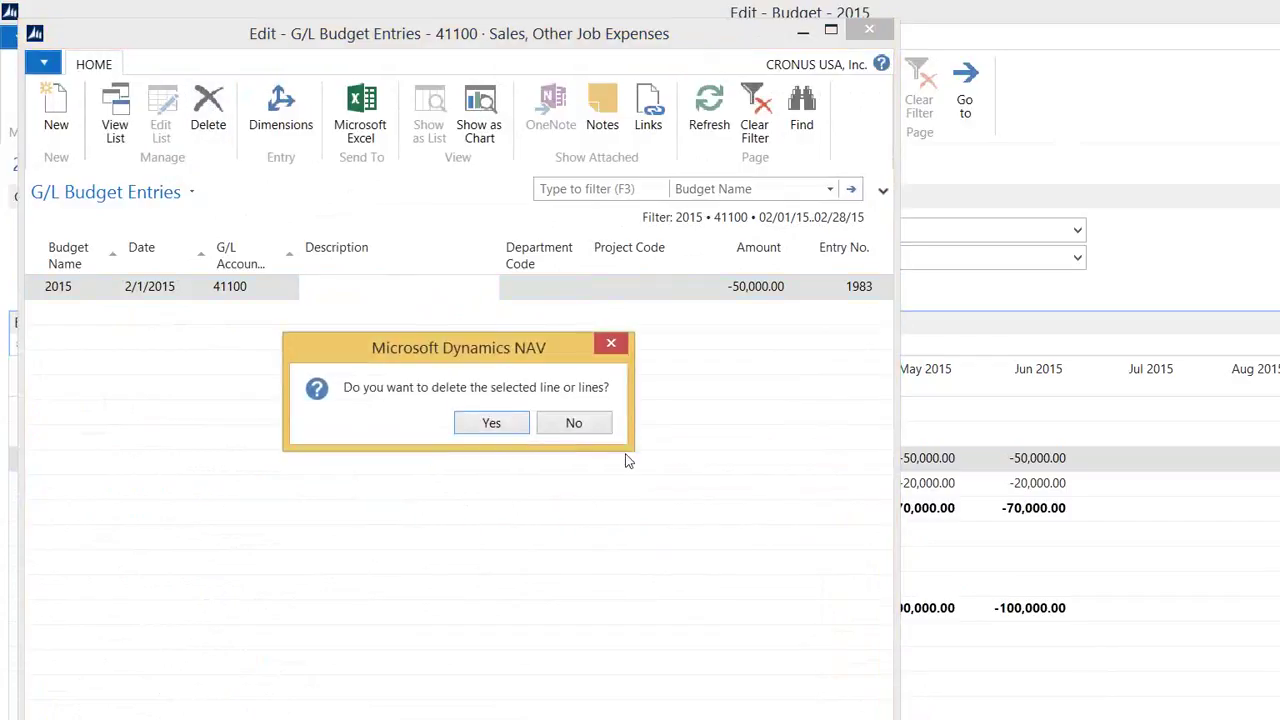
click(492, 424)
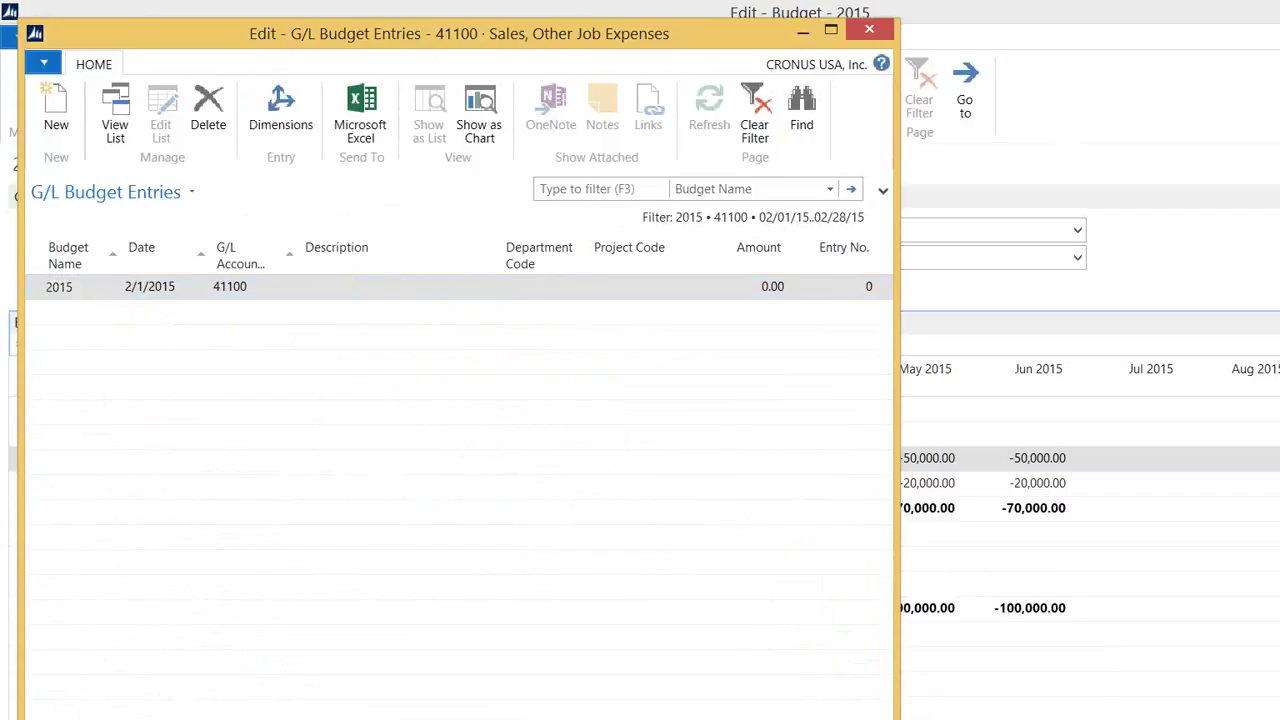
key(Escape)
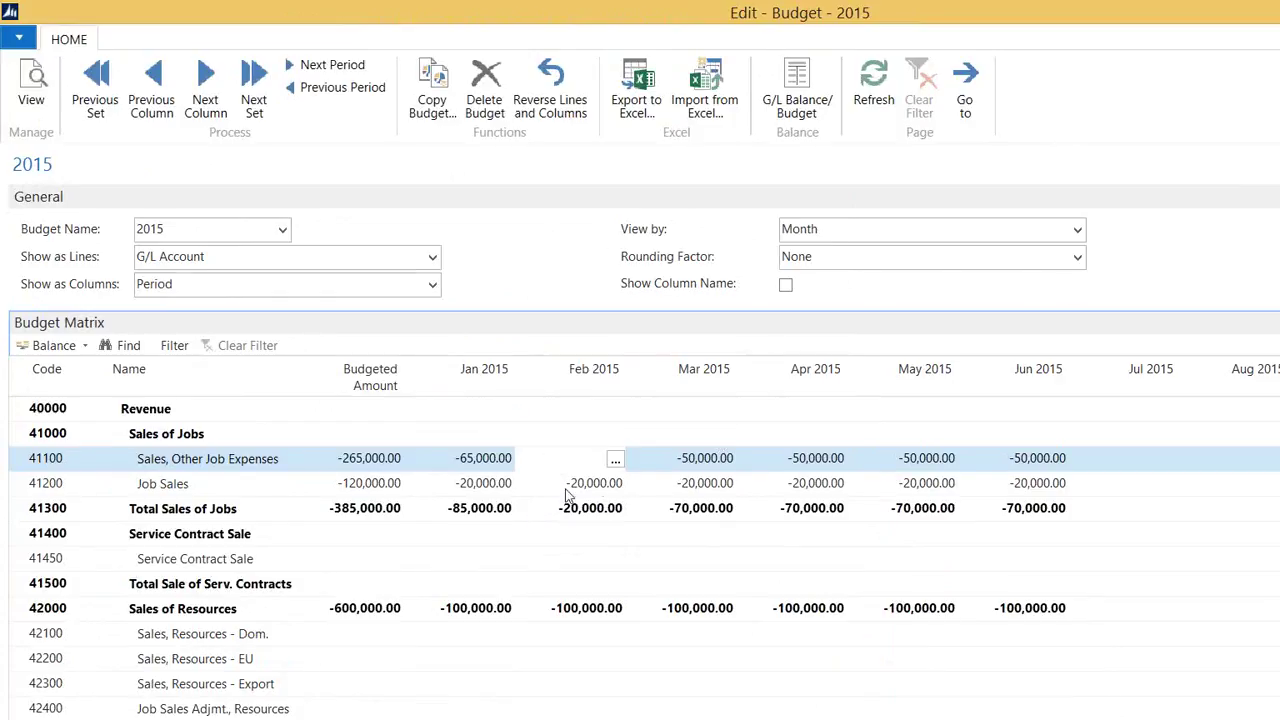
click(574, 556)
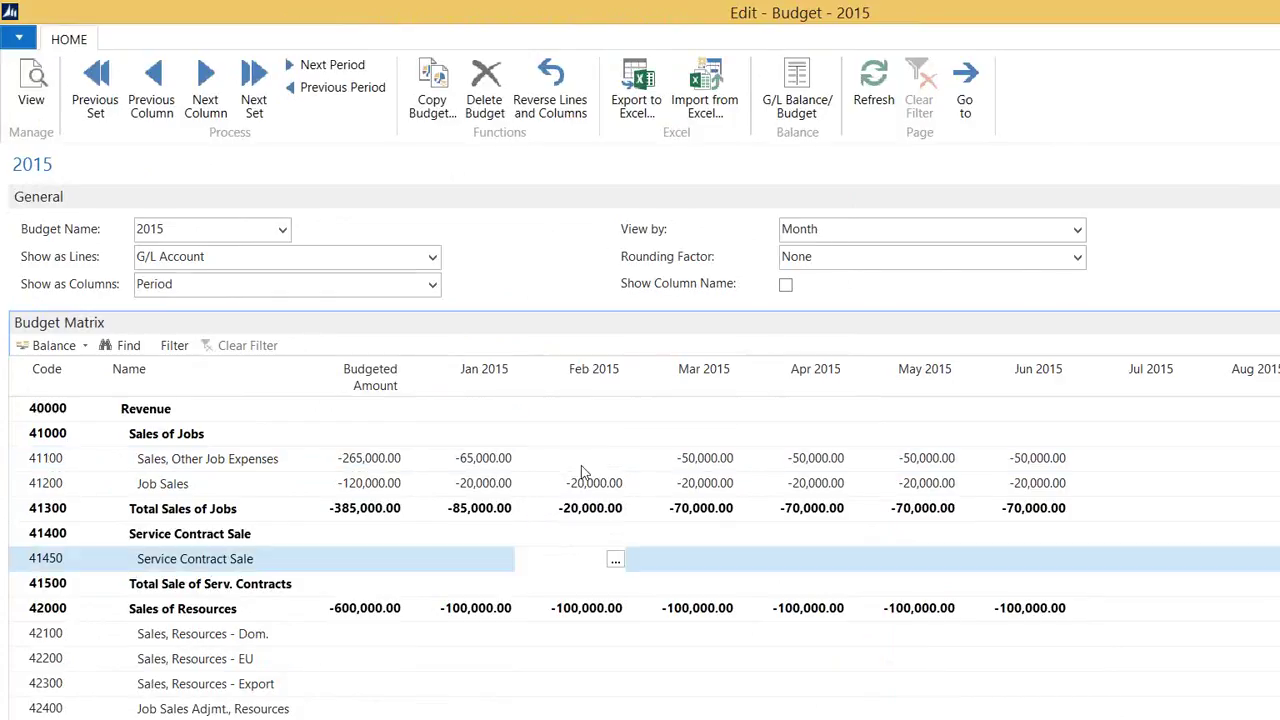
Open the budget entries behind account 41100's Mar 2015 amount and show the advanced filter
mouse_move(581, 465)
click(699, 460)
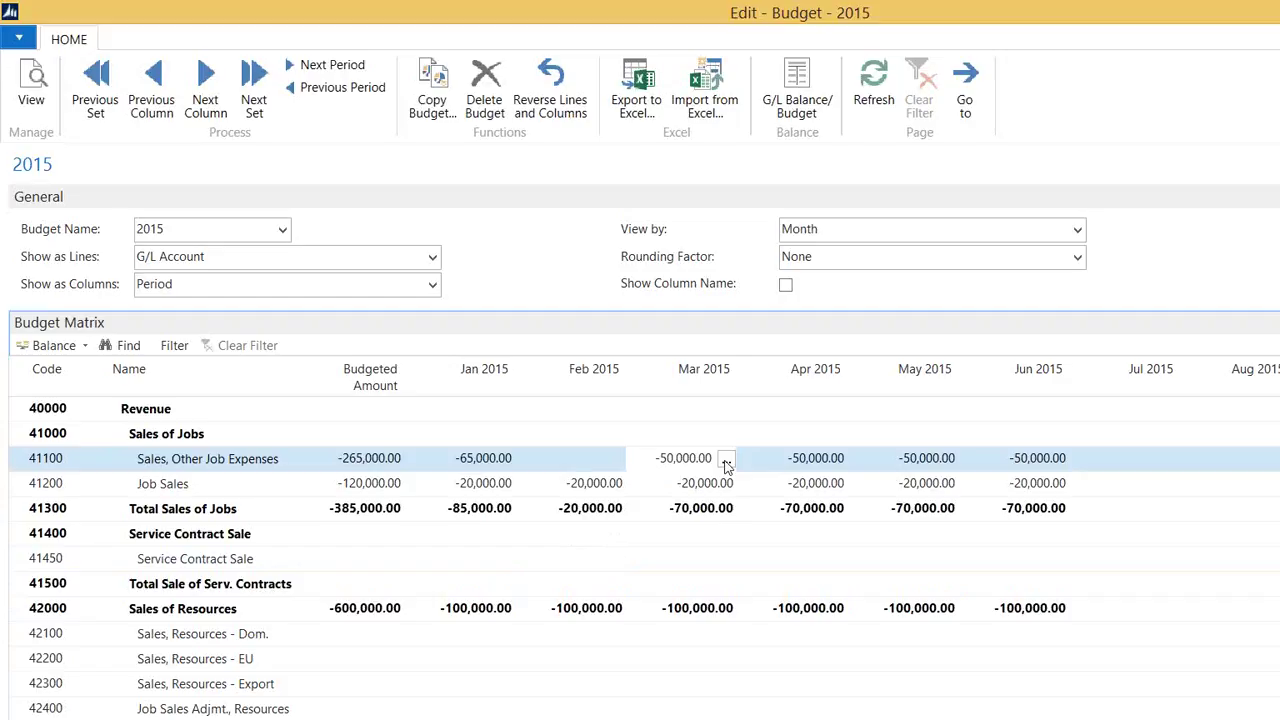
click(727, 462)
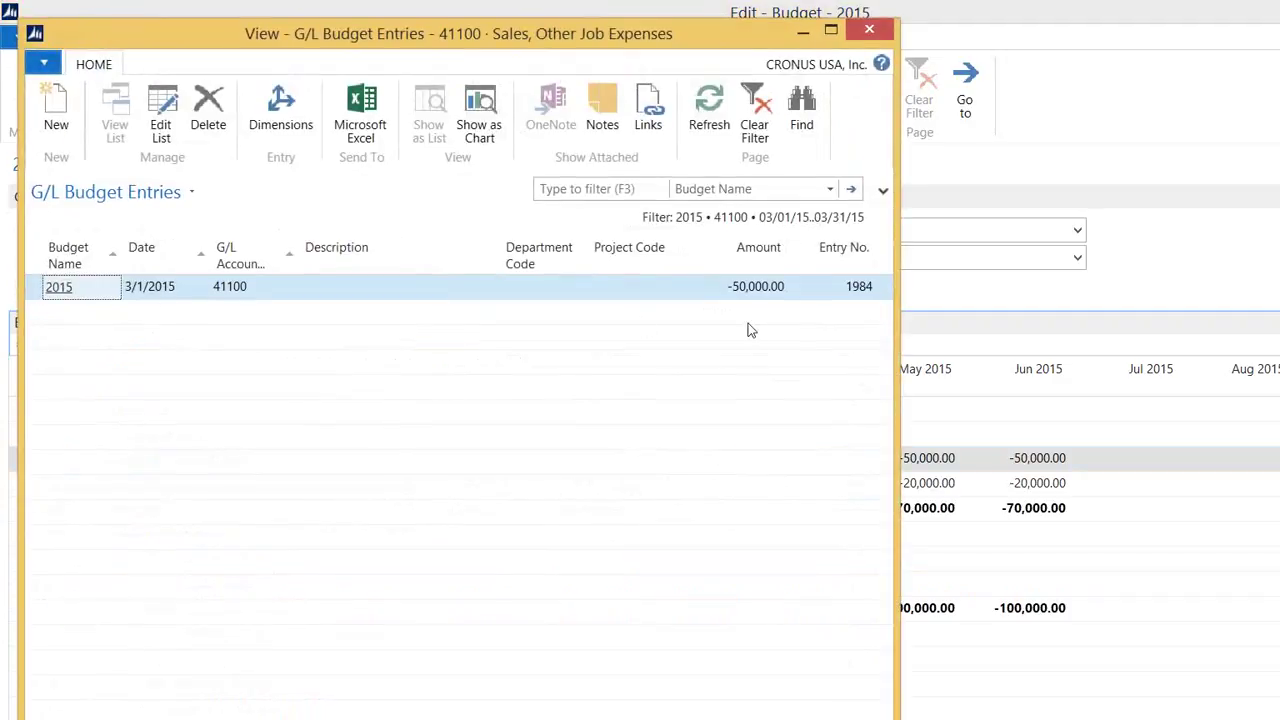
click(117, 194)
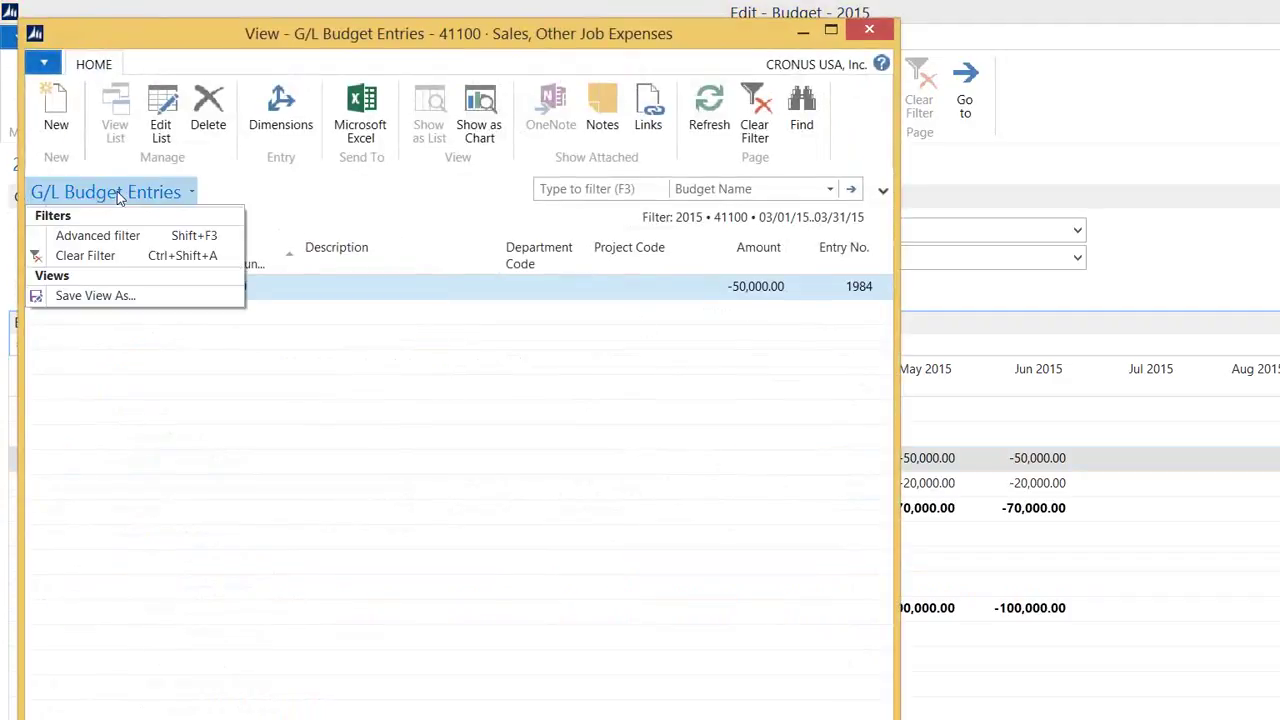
click(145, 238)
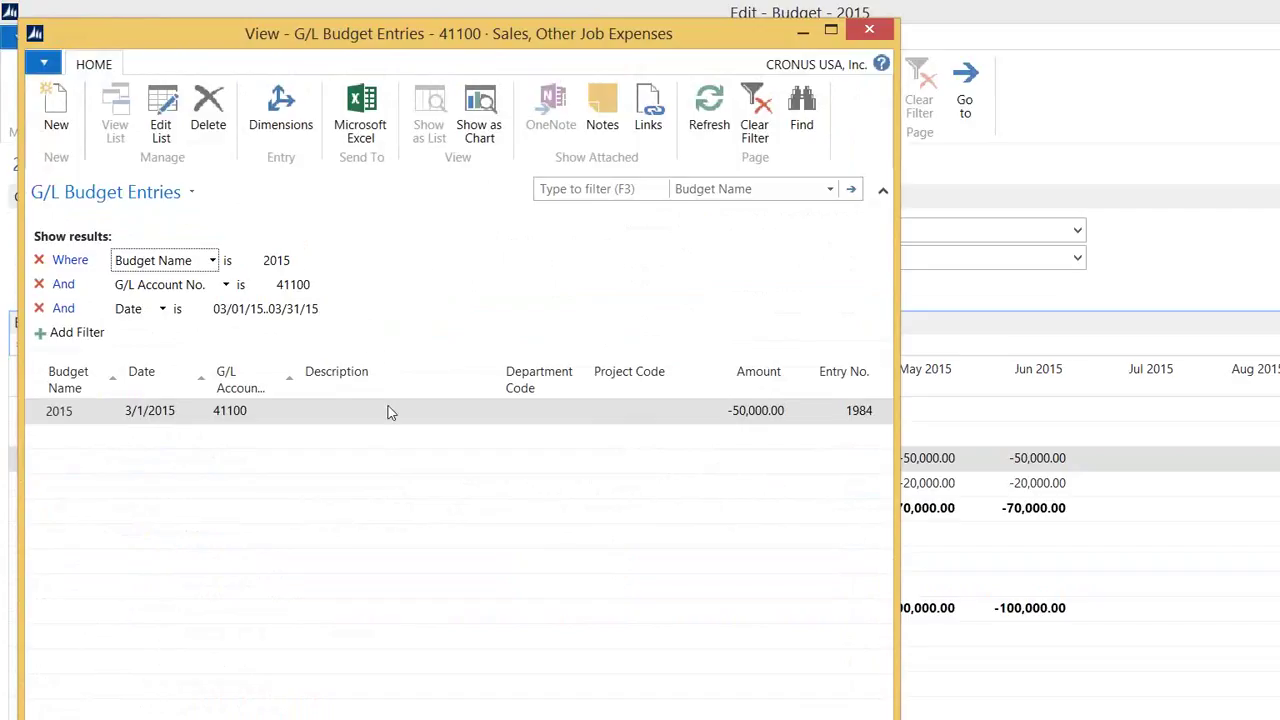
Clear the G/L account number and date filters, keeping only the budget name 2015 as filter
click(316, 285)
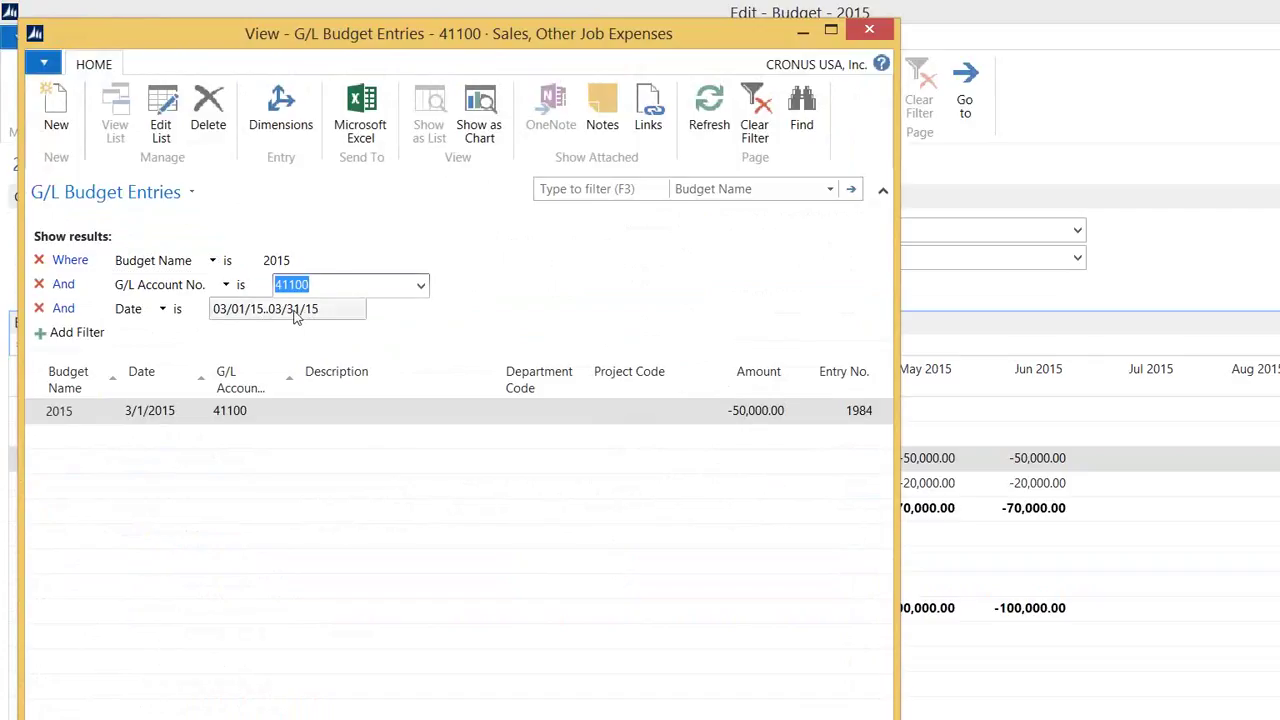
key(Delete)
click(328, 310)
key(Delete)
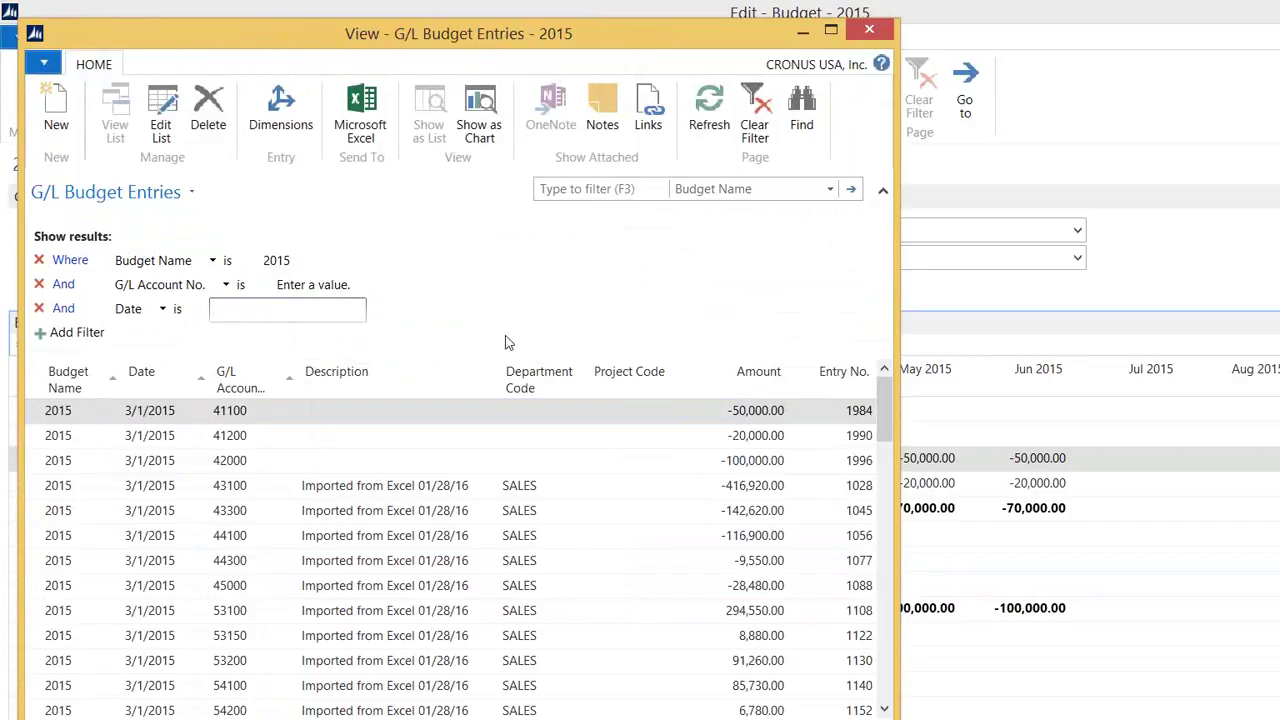
click(358, 510)
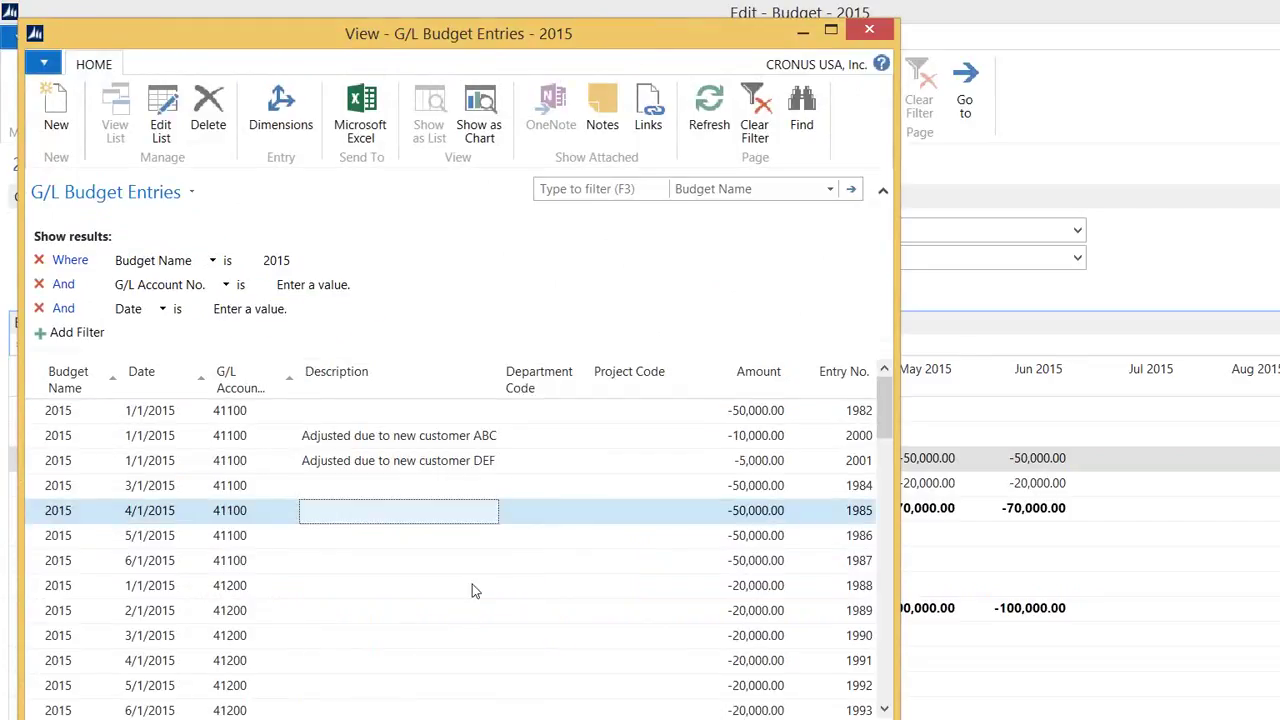
Select a block of entries in the unfiltered list, extend the selection to all entries, and return to the budget matrix without changes
scroll(472, 584, down, 2)
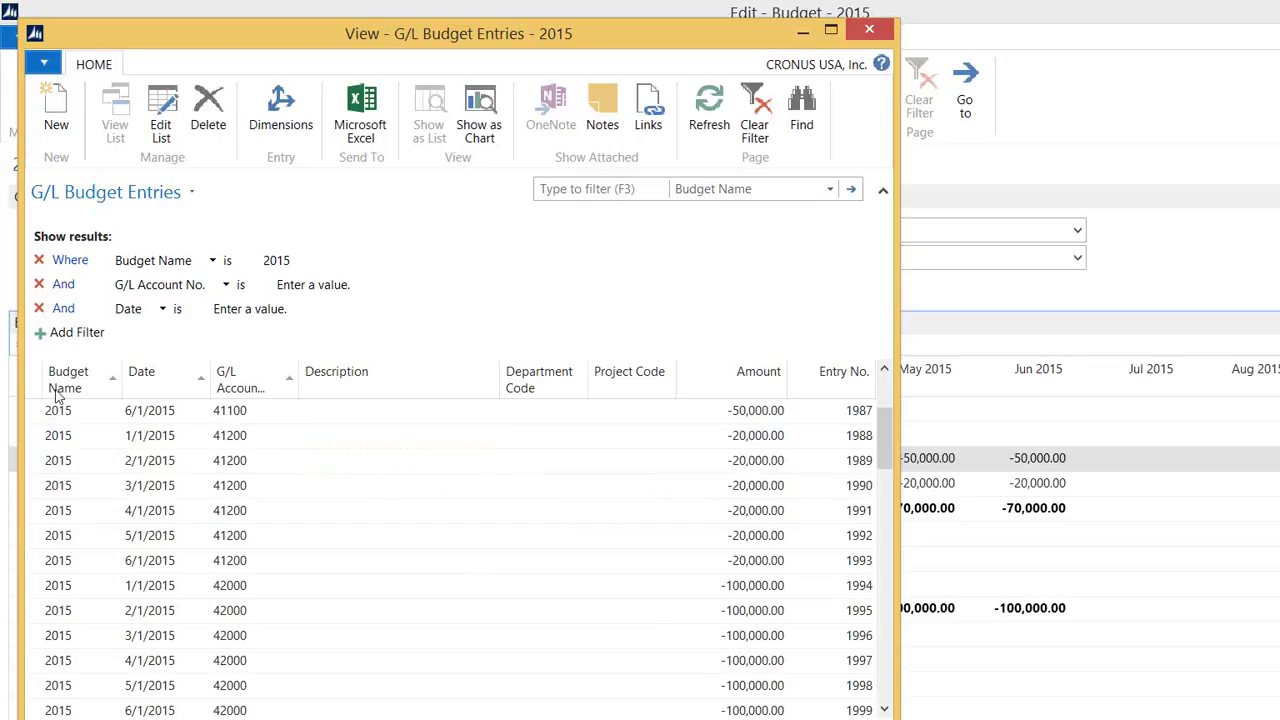
drag(36, 413, 15, 640)
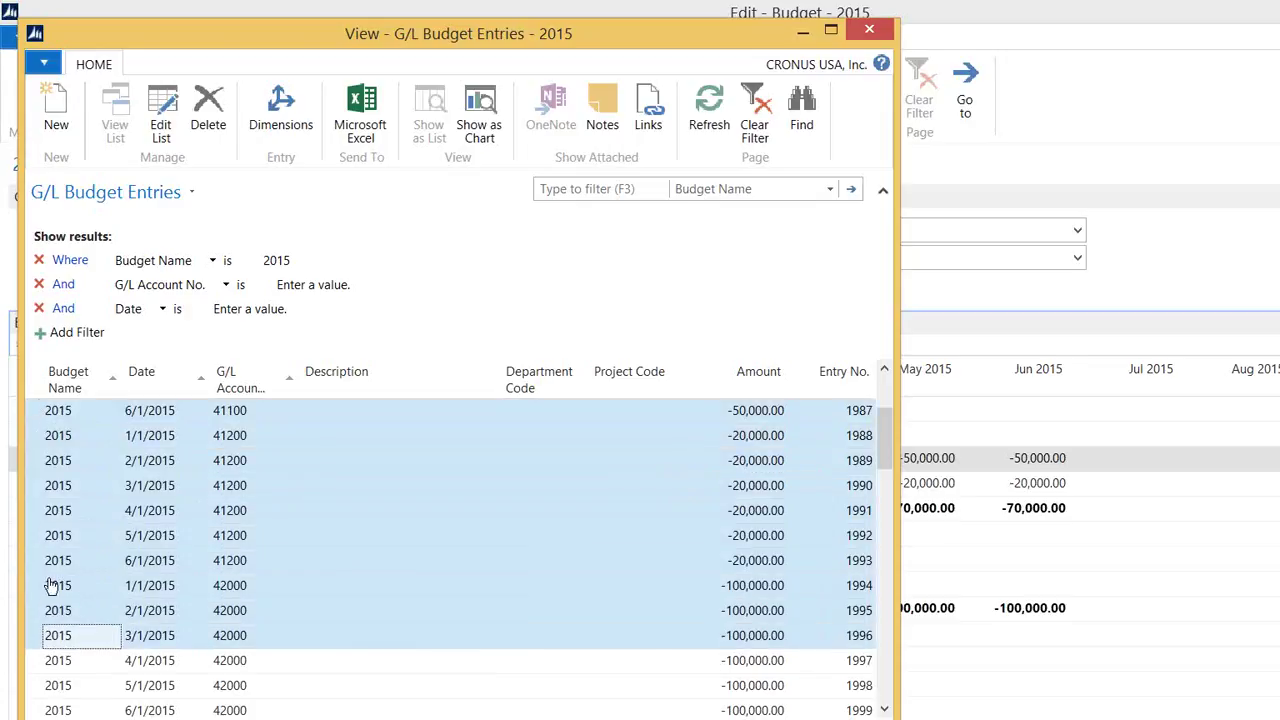
click(38, 380)
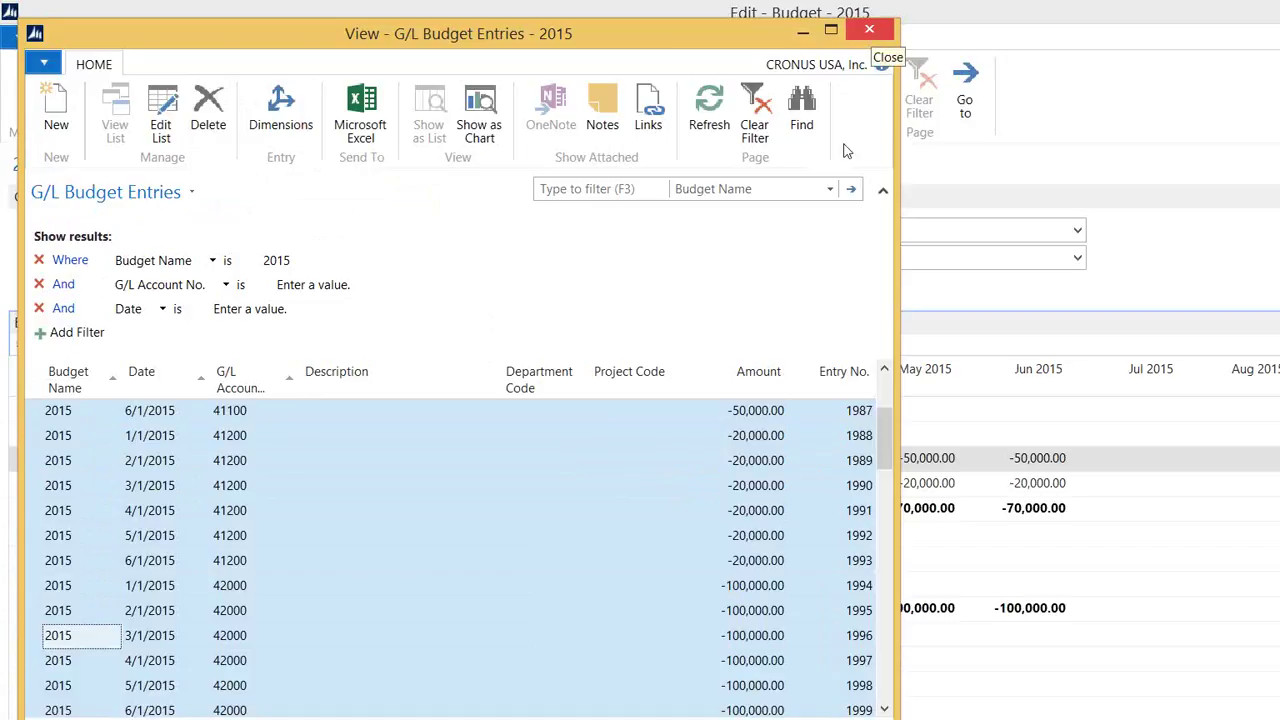
click(792, 460)
click(762, 516)
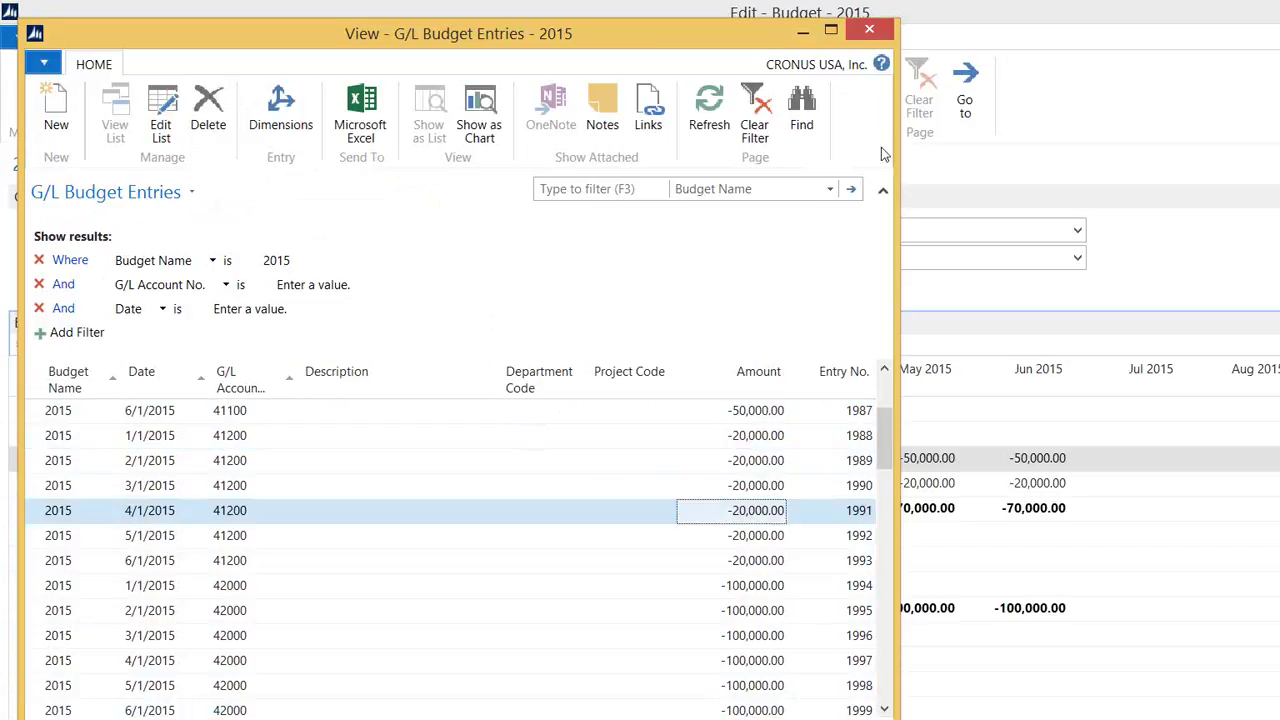
click(869, 31)
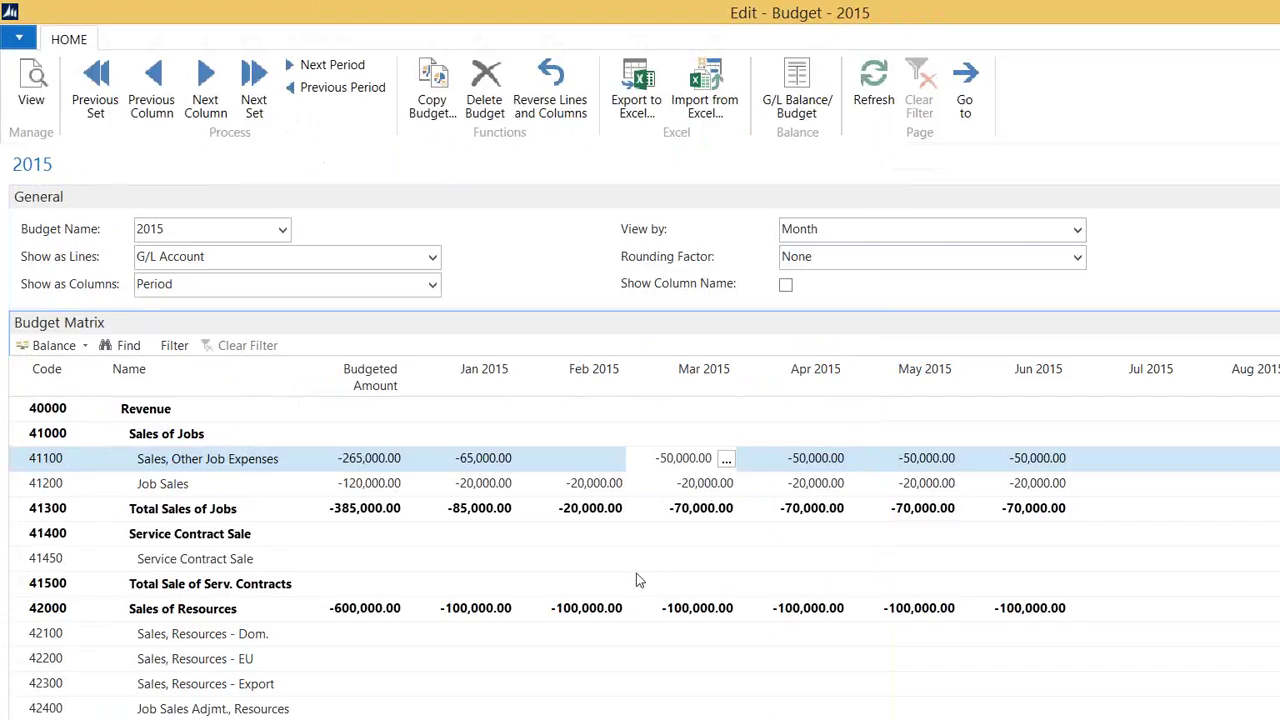
click(692, 558)
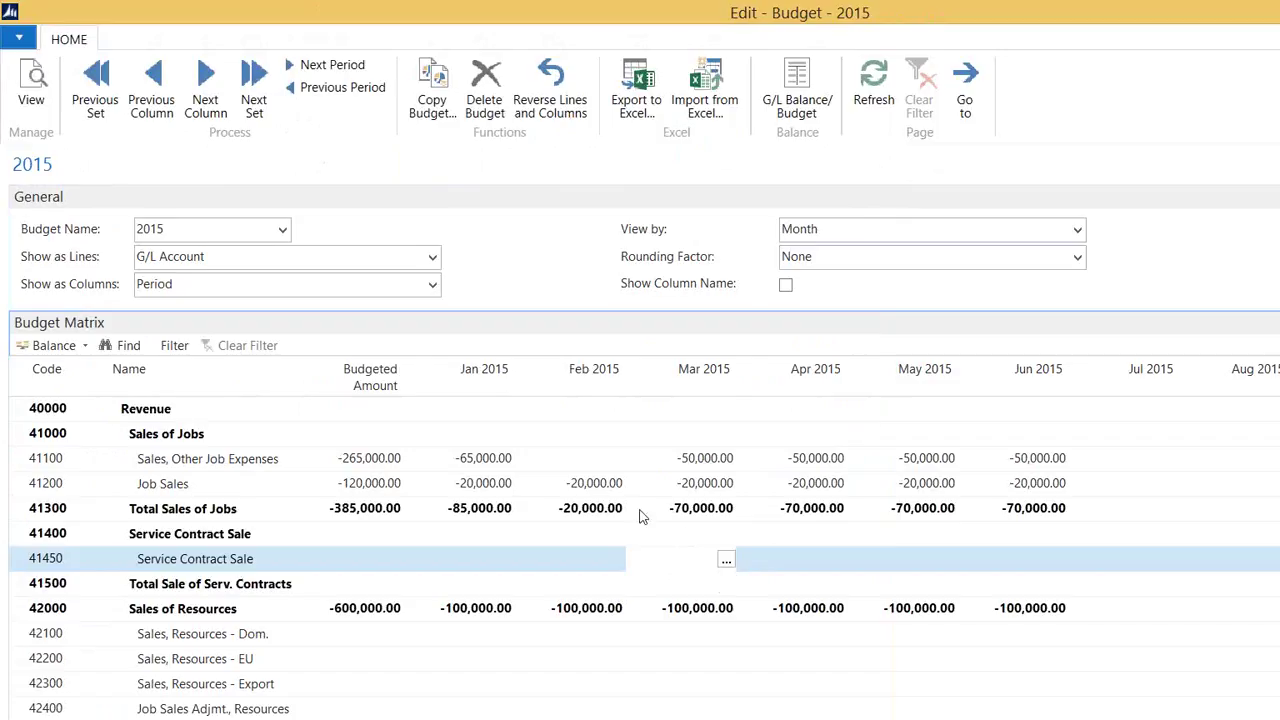
Set the amount of account 41100's existing Mar 2015 budget entry to -66,000 and return to the refreshed budget matrix
click(587, 462)
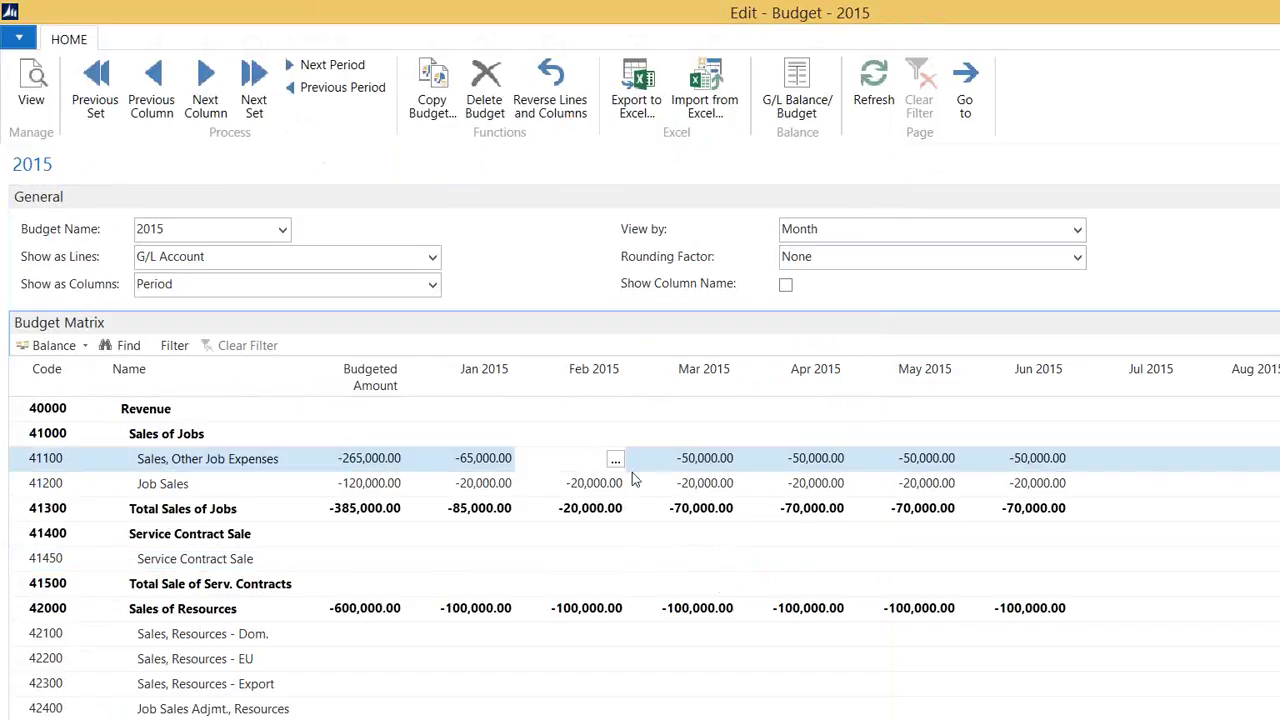
click(706, 462)
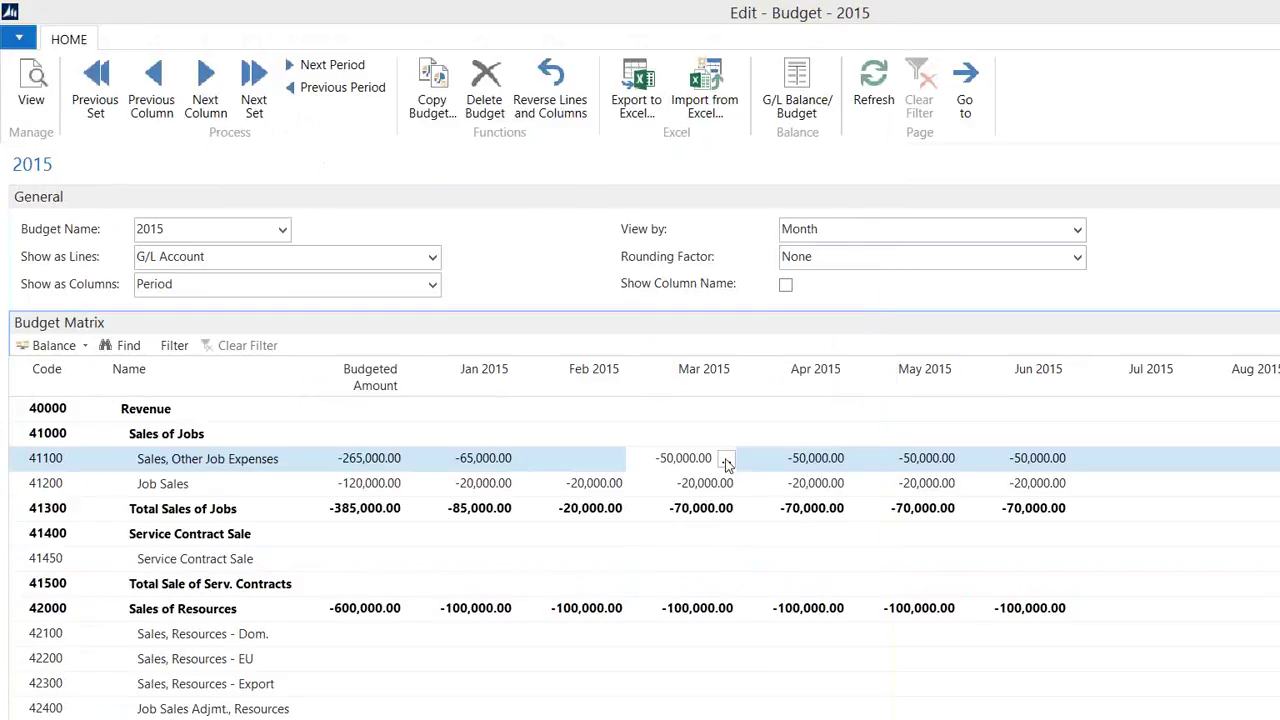
click(727, 462)
right_click(592, 418)
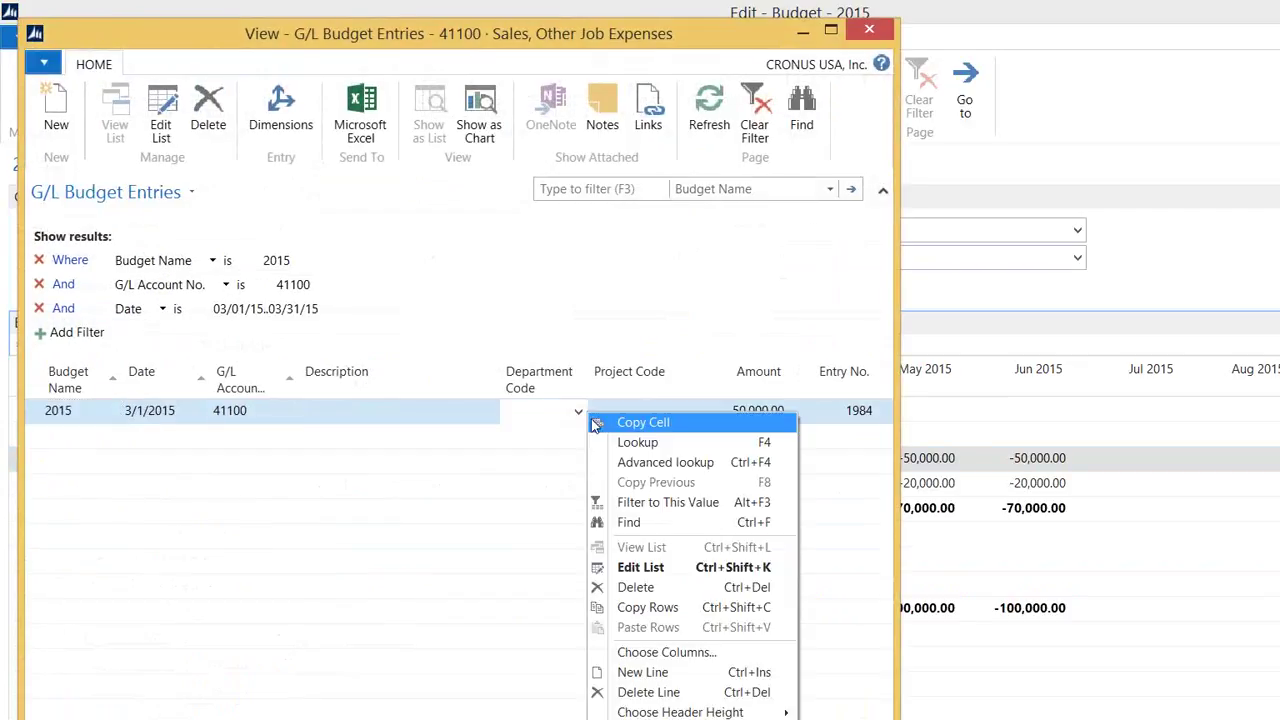
click(645, 567)
click(733, 412)
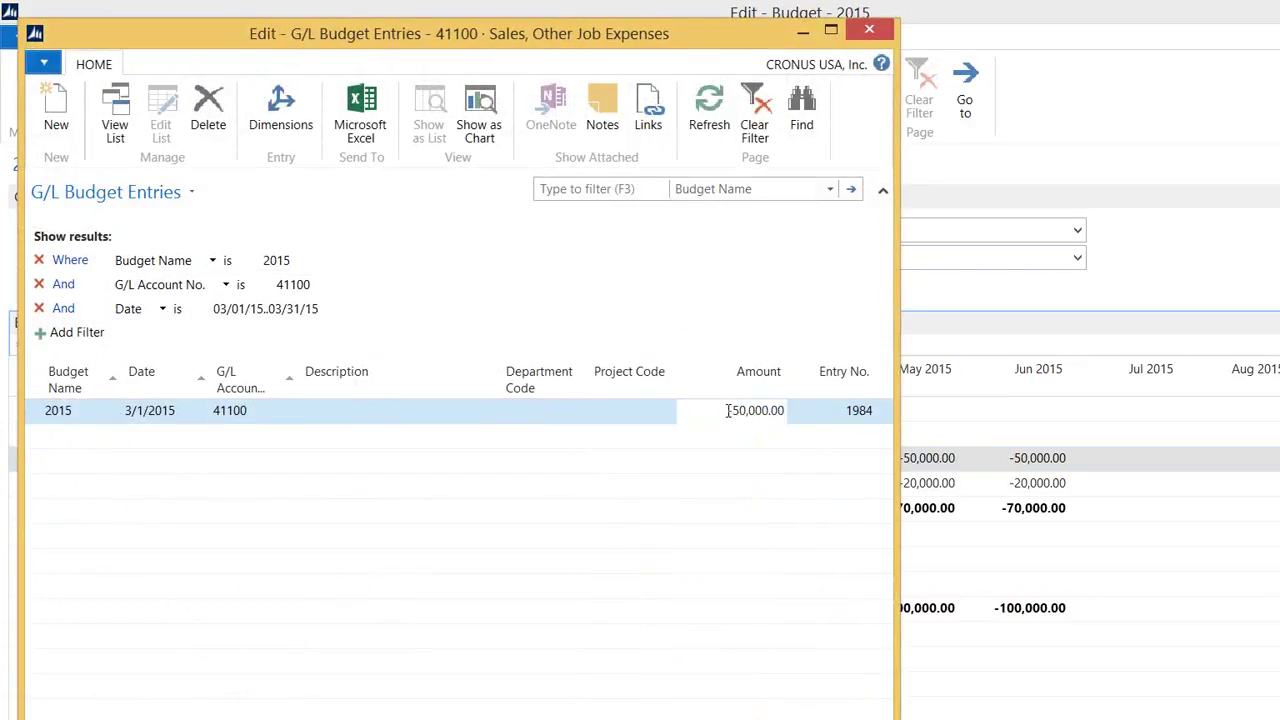
drag(730, 412, 800, 391)
text(-66,000)
key(Tab)
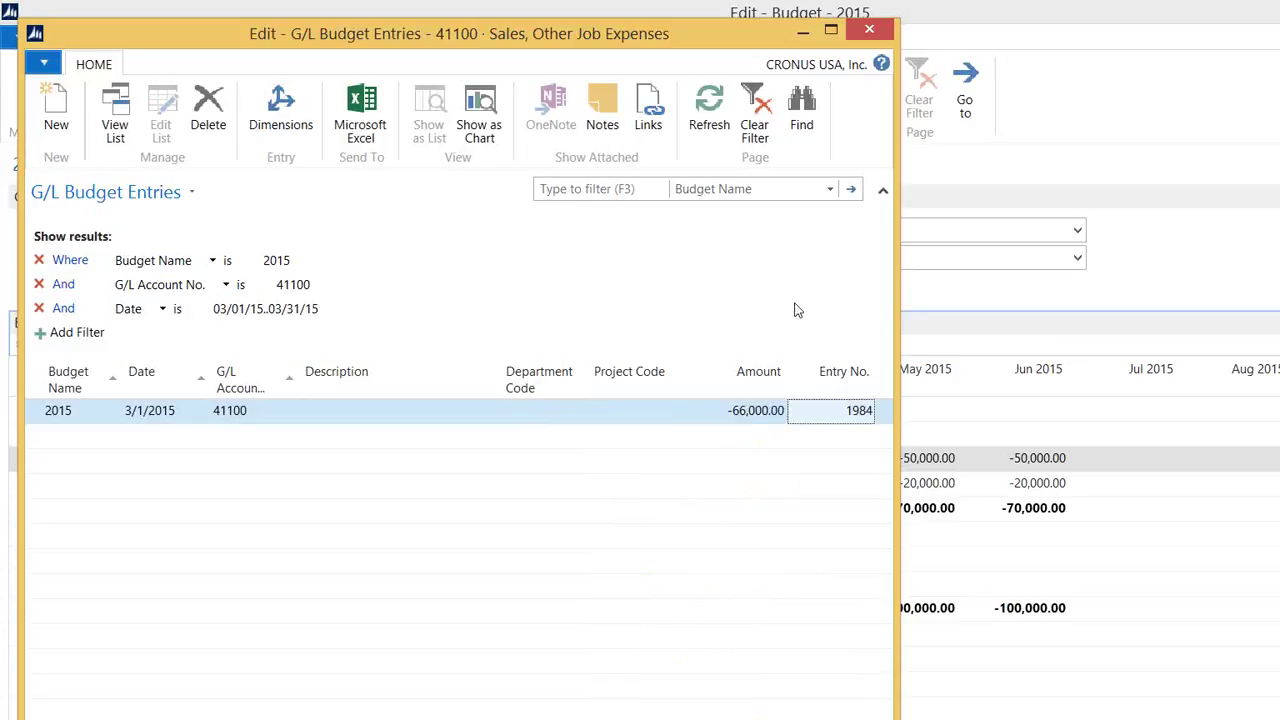
key(Escape)
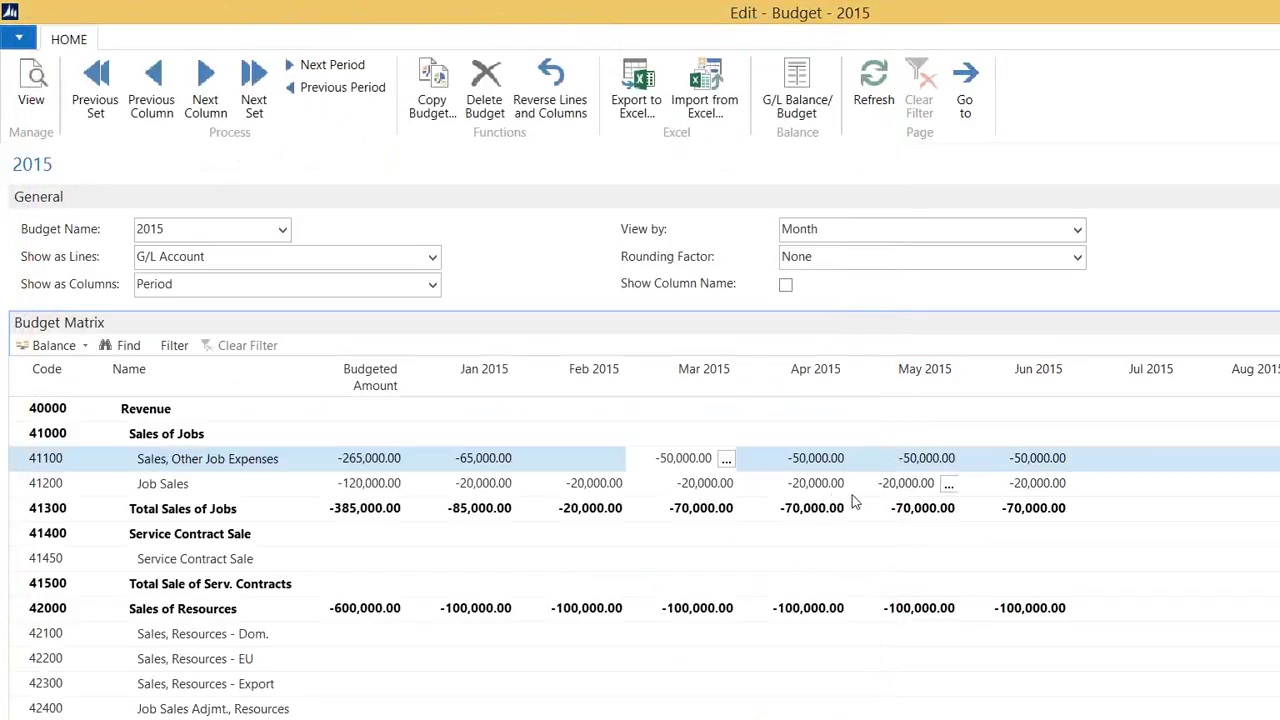
click(692, 510)
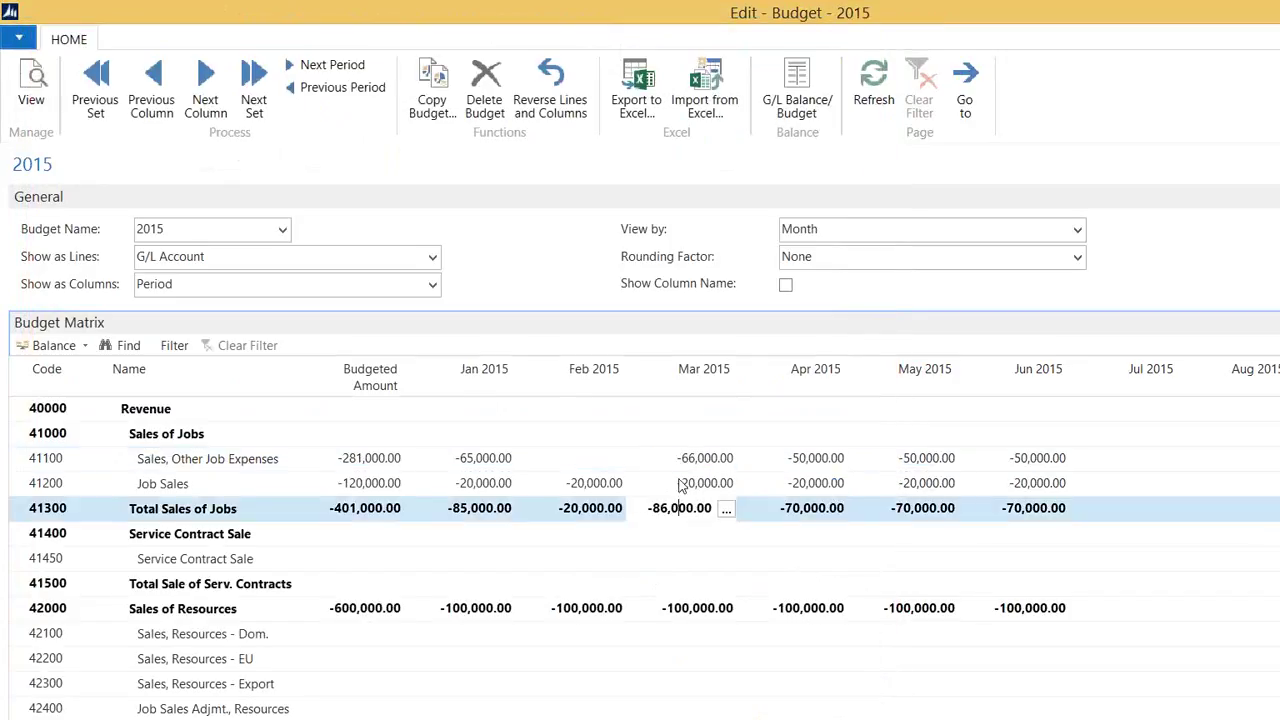
Set the Feb 2015 budget amount of account 41100 to -65,000 in the budget matrix
click(600, 457)
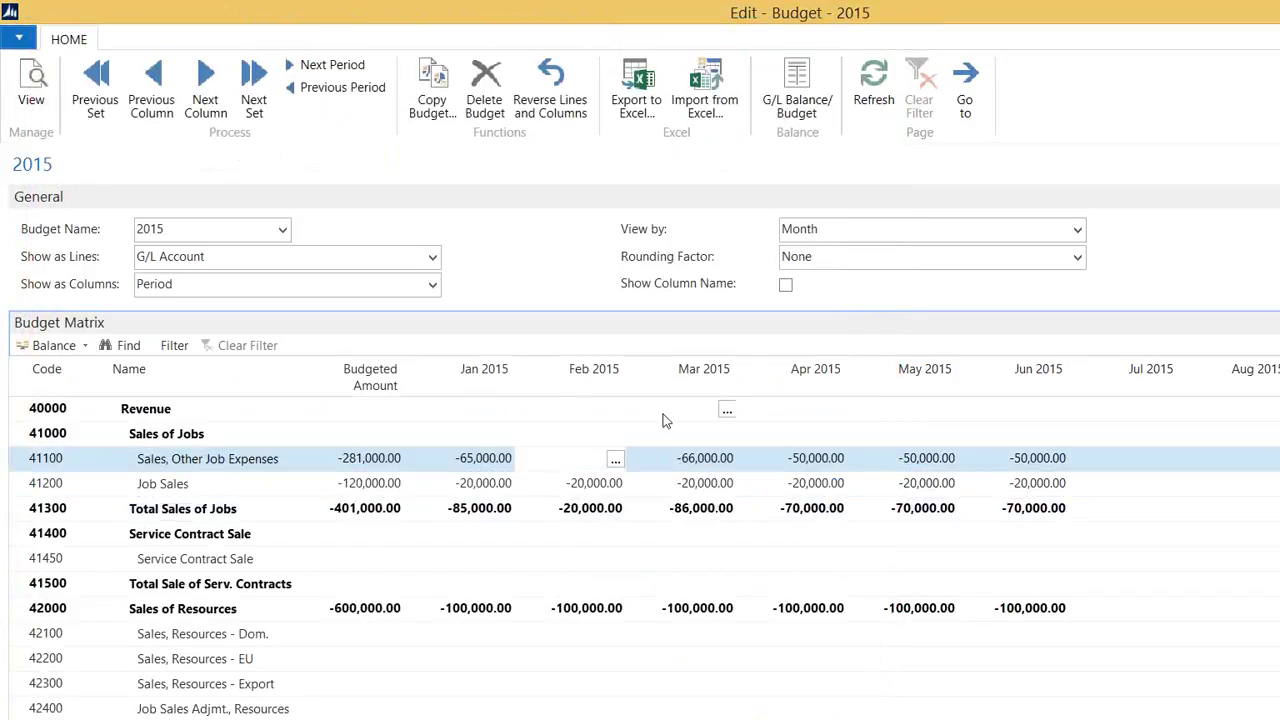
text(-65,000)
key(Tab)
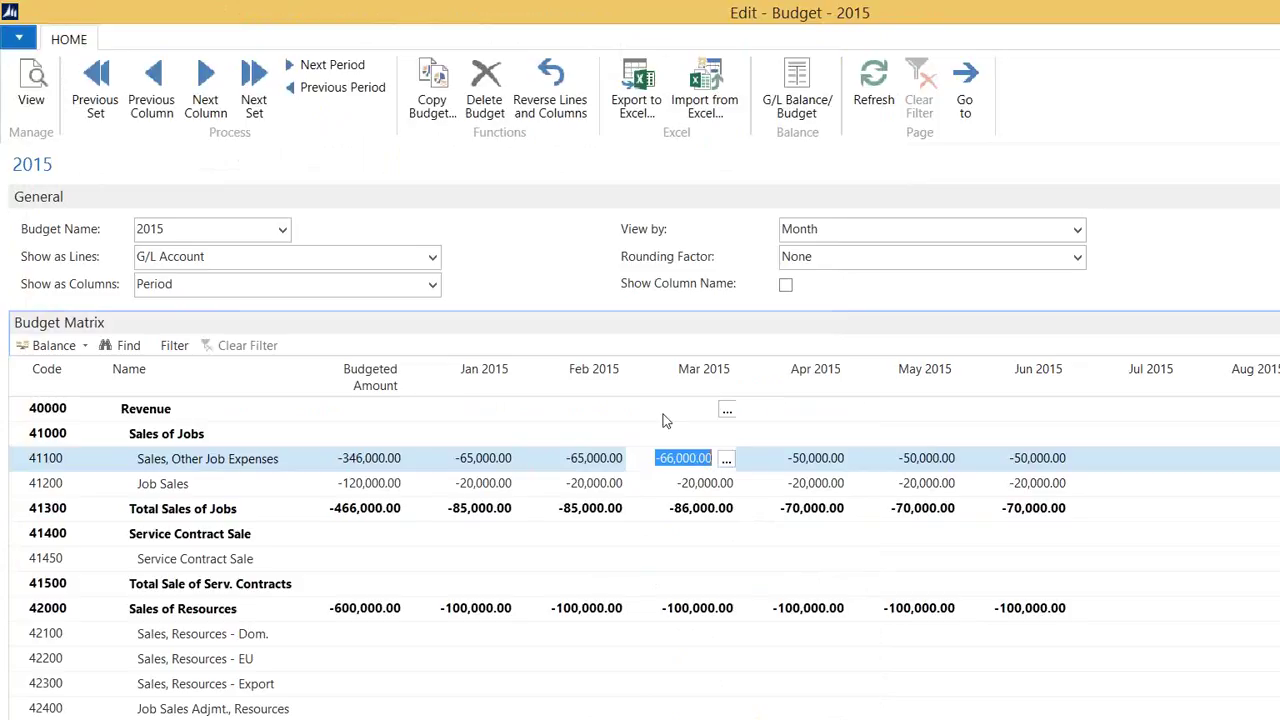
key(Down)
key(Down)
key(Down)
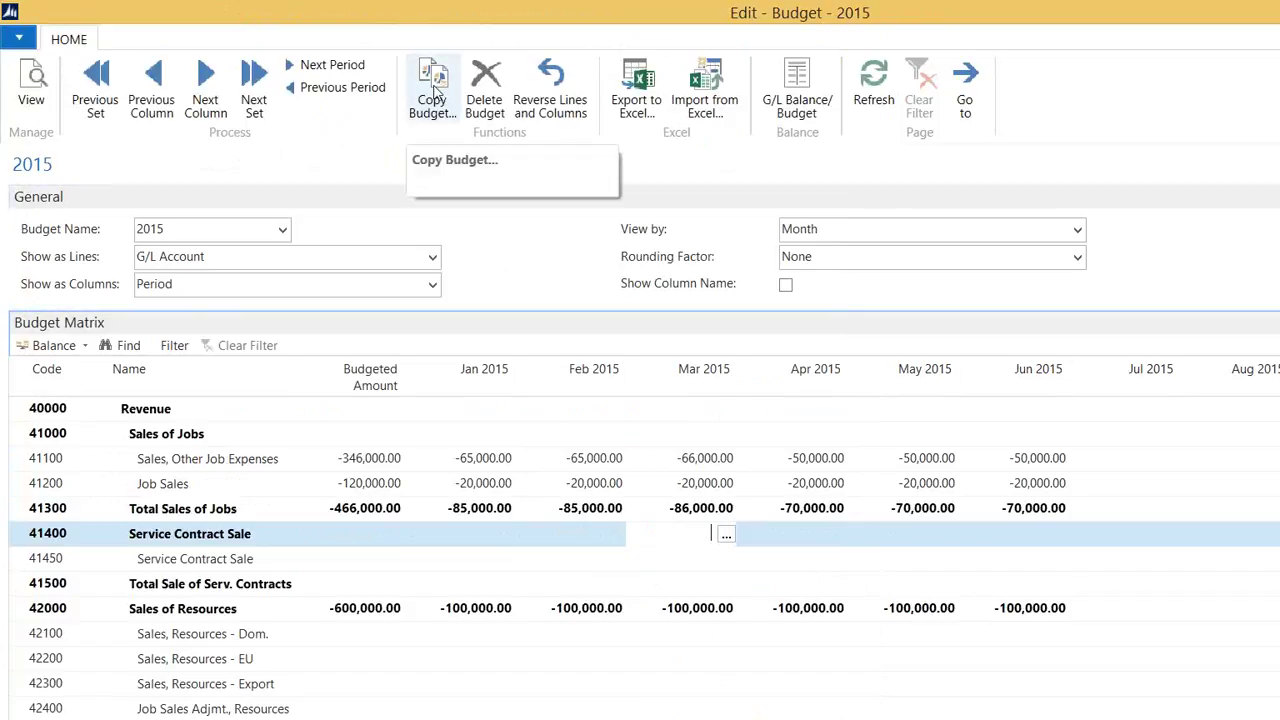
Start copying a budget, with G/L Budget Entry as the source and 2015 as the budget to copy from
click(433, 90)
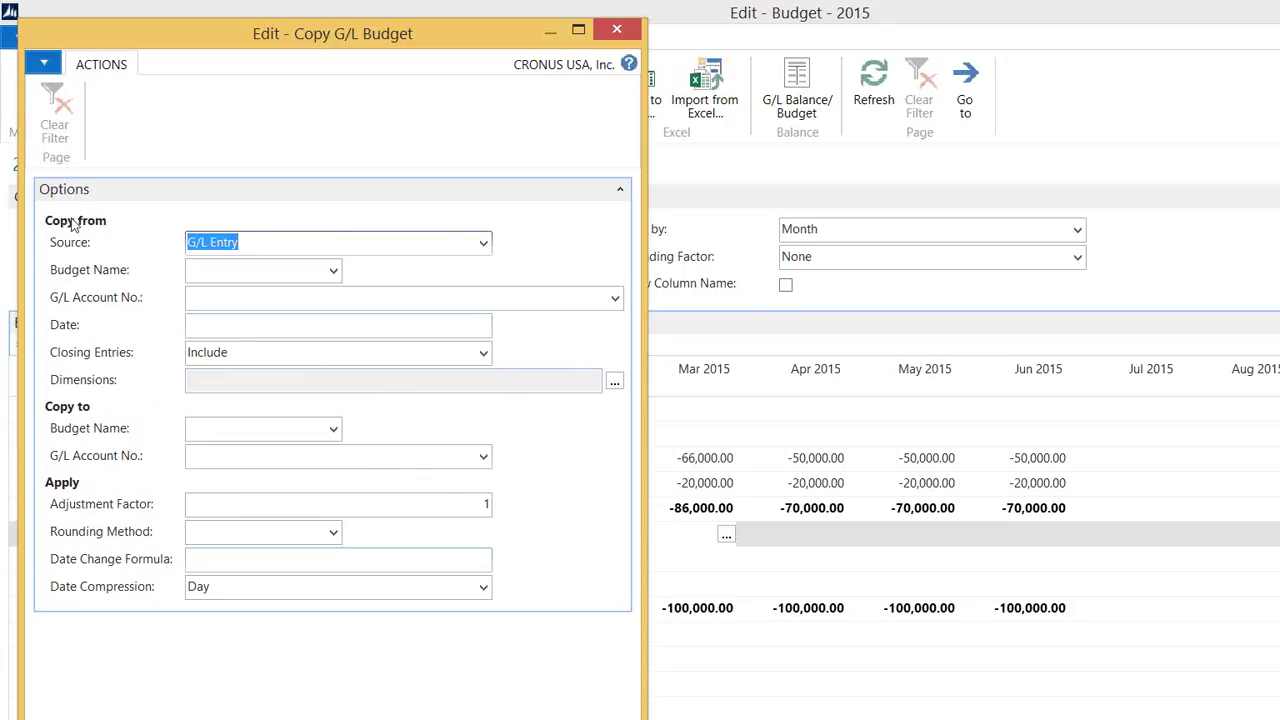
click(483, 242)
click(242, 289)
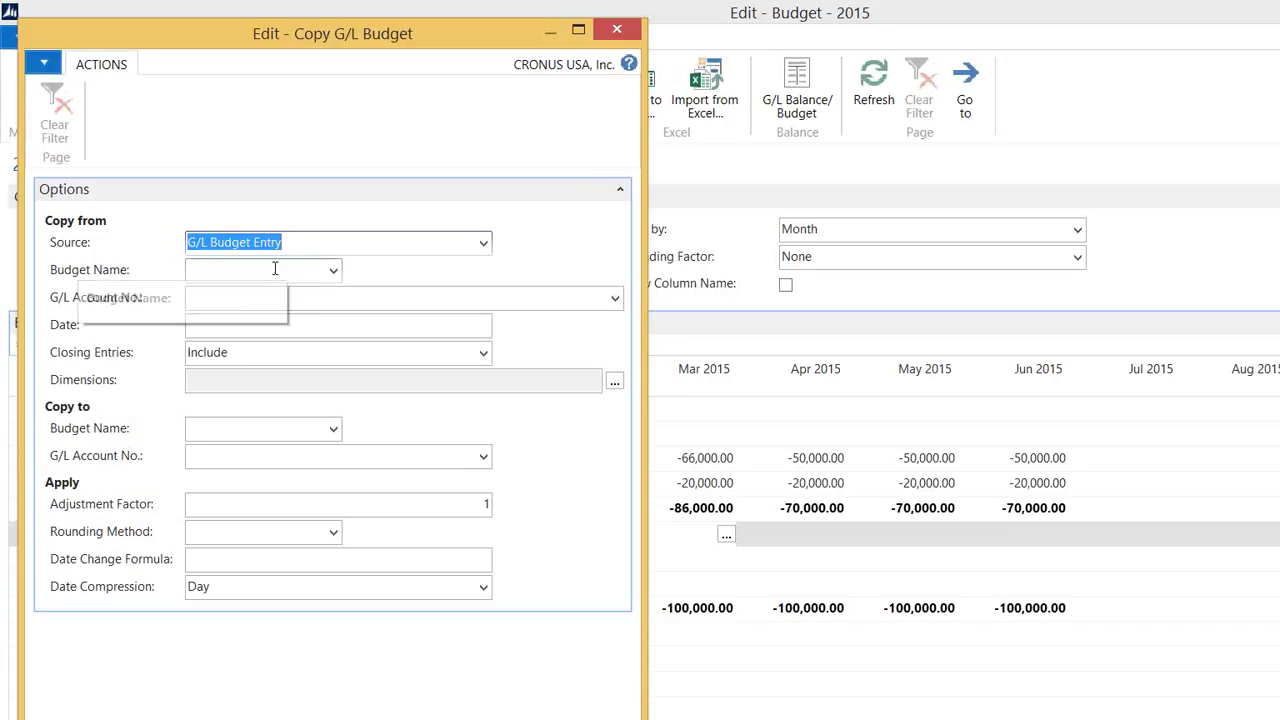
click(333, 270)
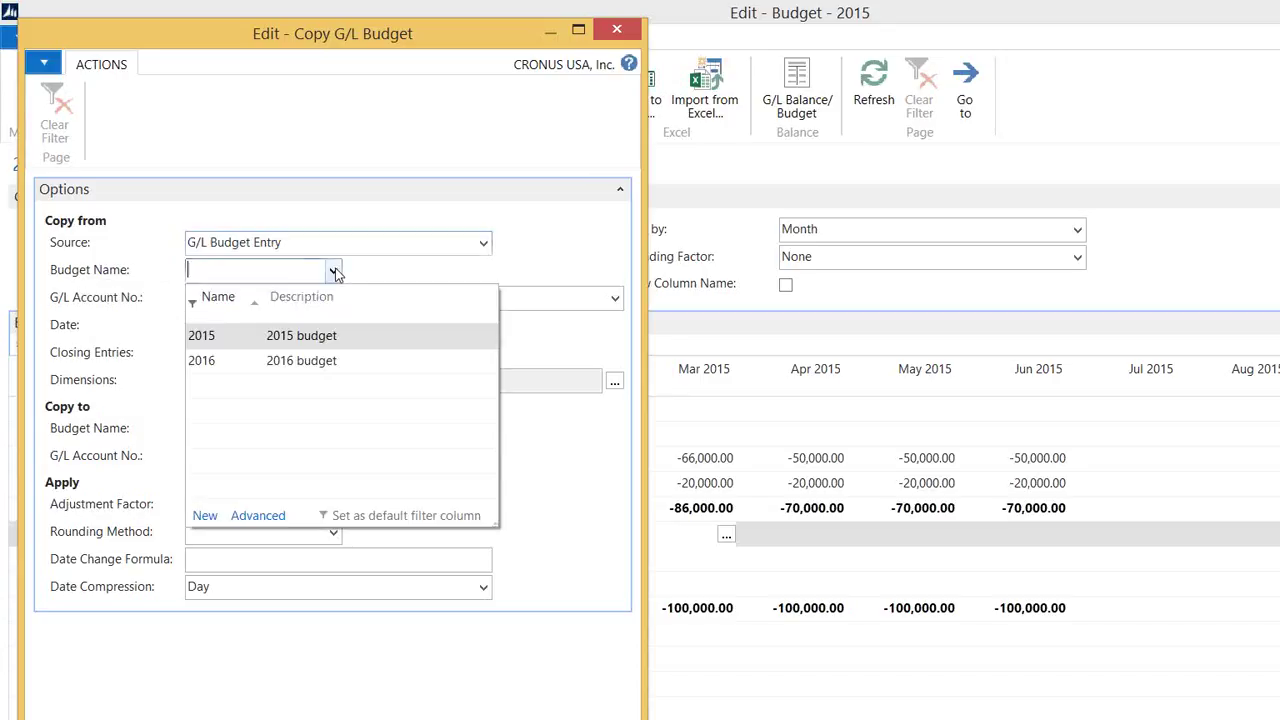
click(230, 336)
key(Tab)
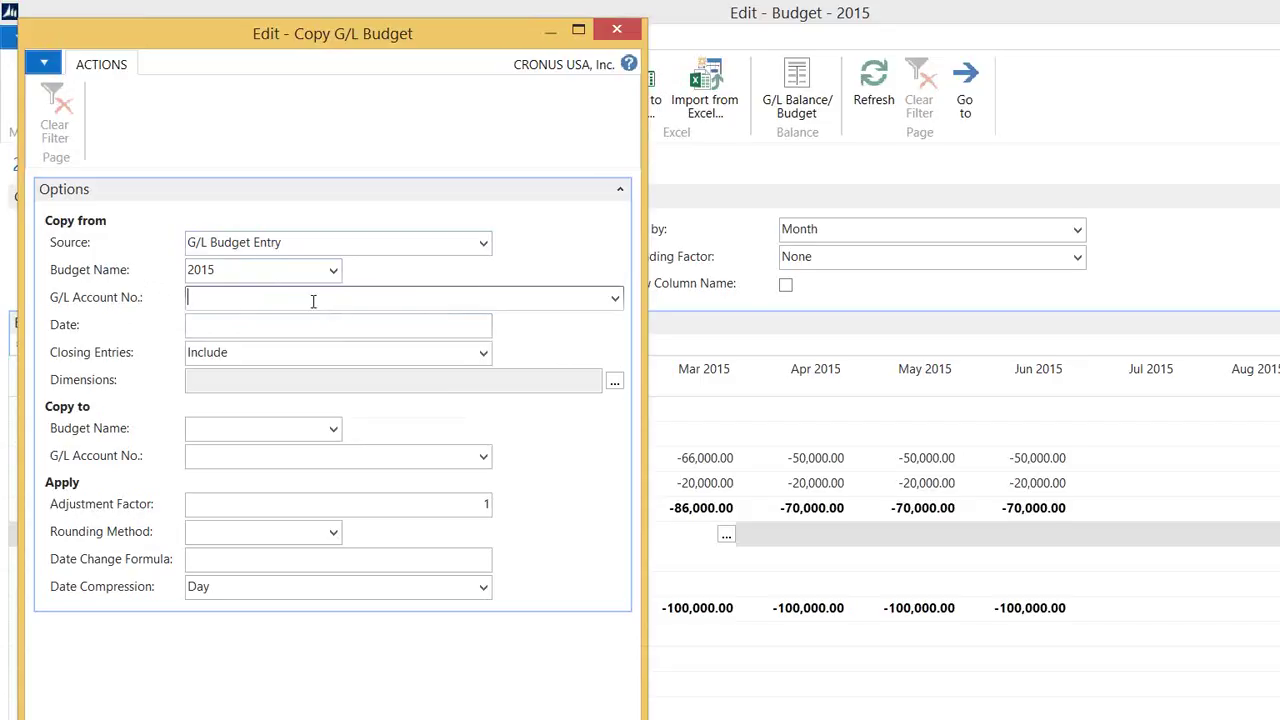
click(208, 324)
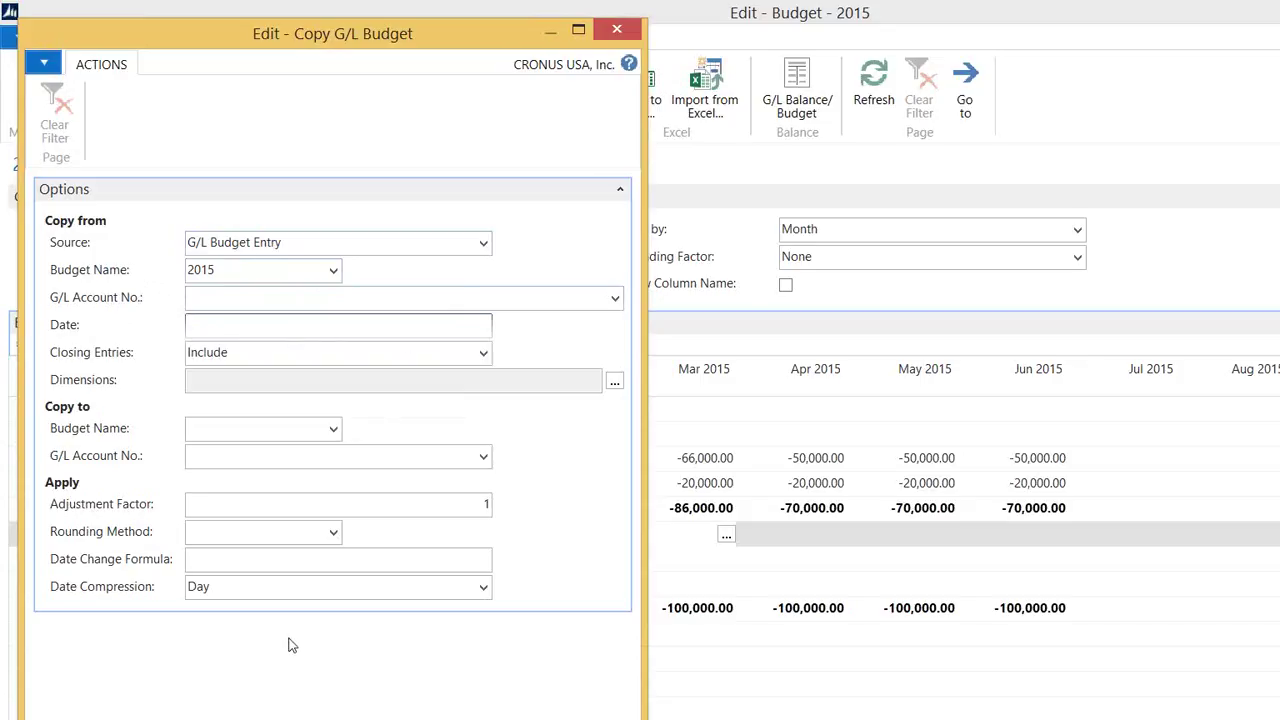
Keep closing entries set to Include and choose 2016 as the budget to copy to
click(485, 356)
click(334, 380)
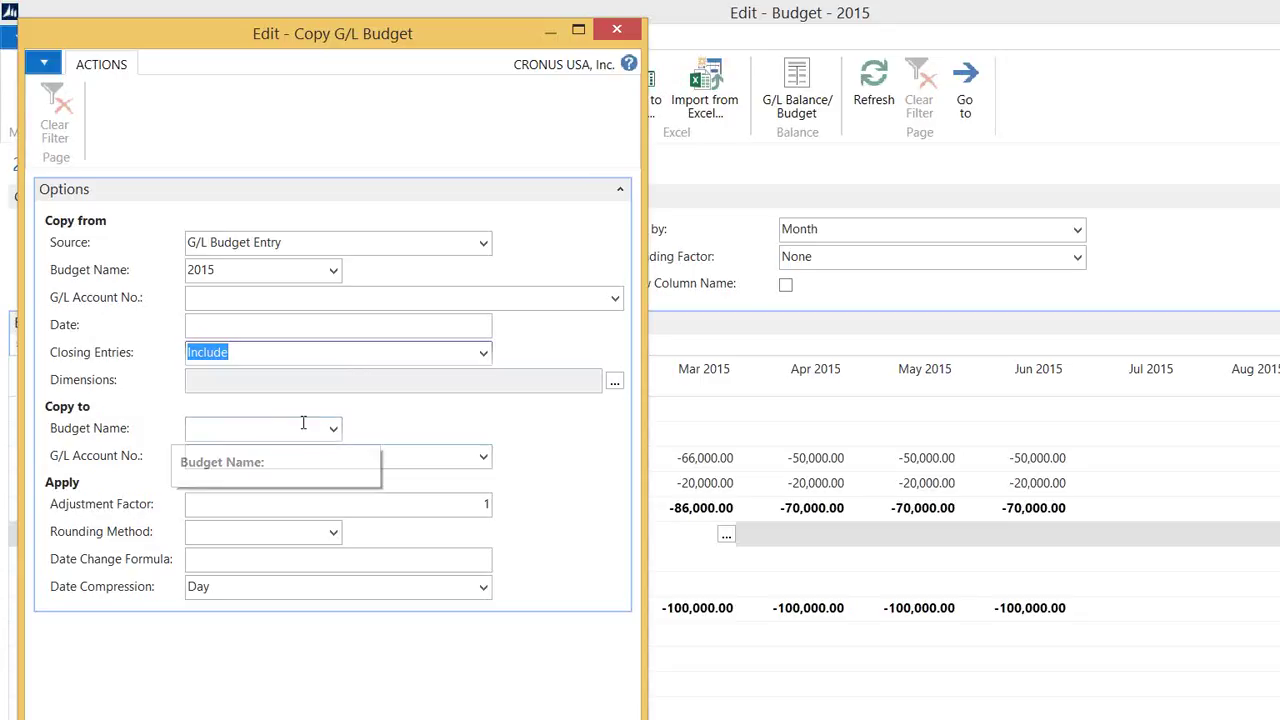
click(334, 428)
click(223, 523)
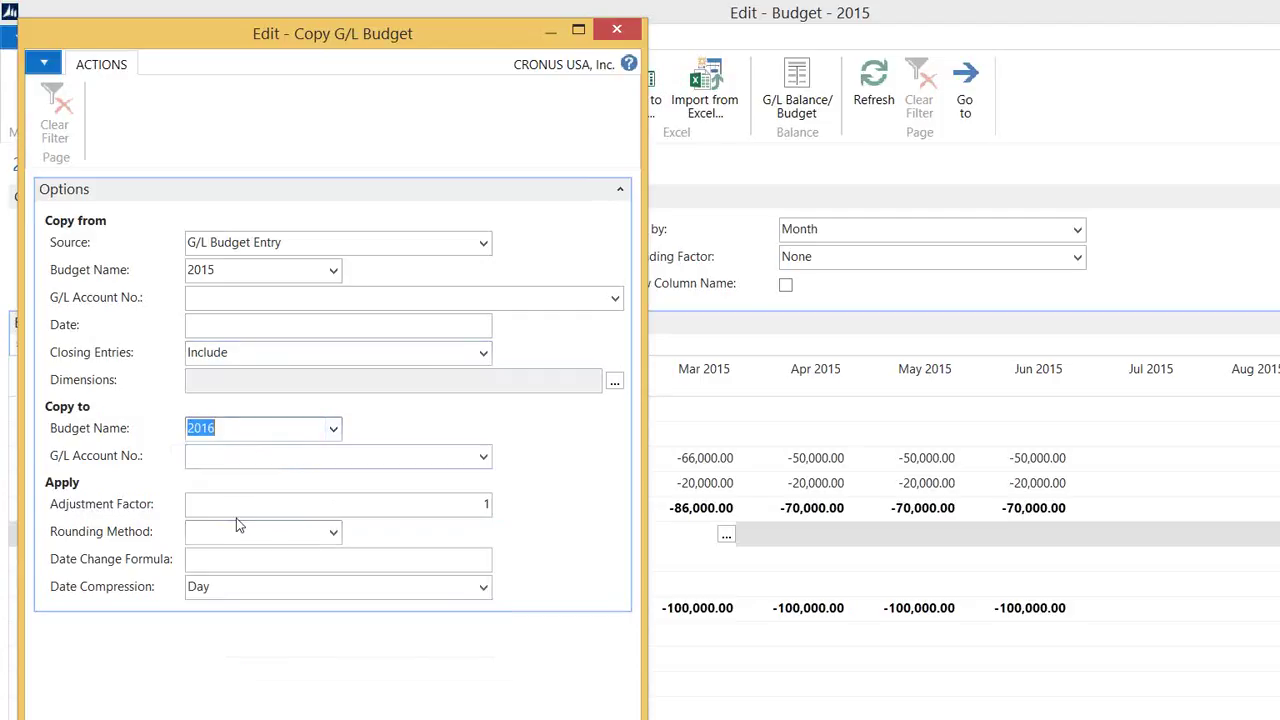
click(187, 455)
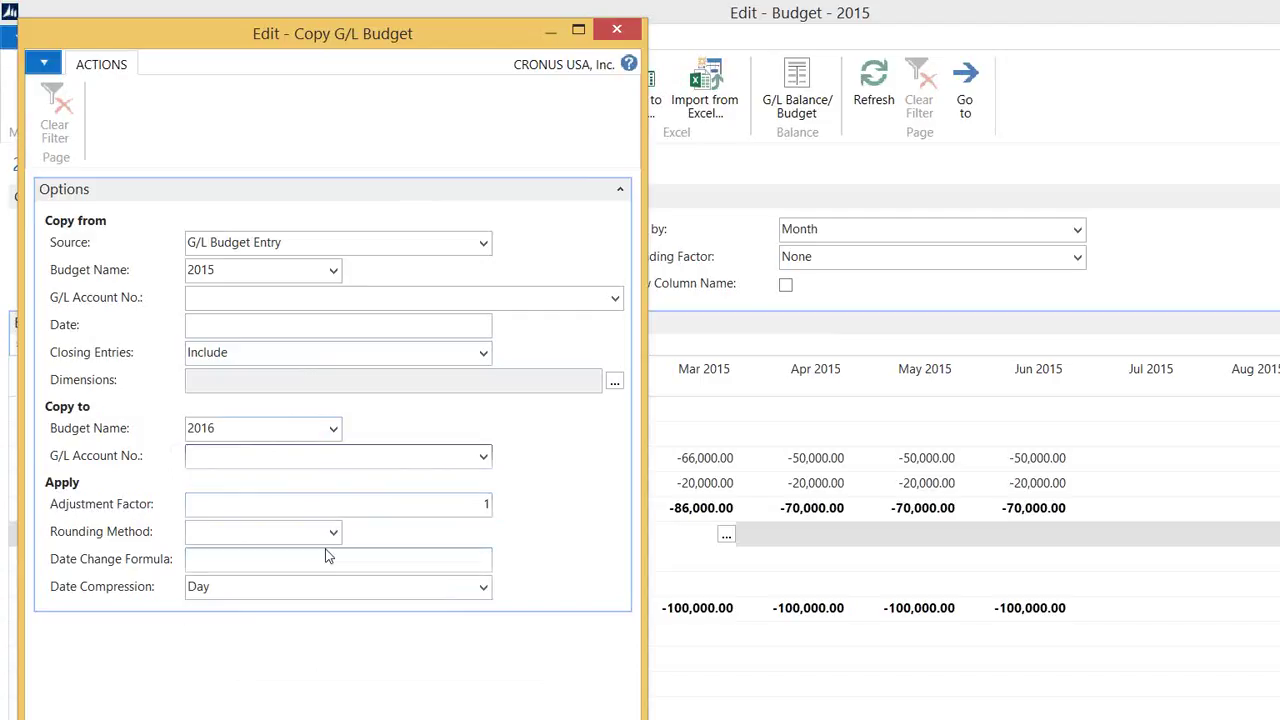
Set the copy's adjustment factor to 1.1 and look through the rounding methods without choosing one
click(429, 504)
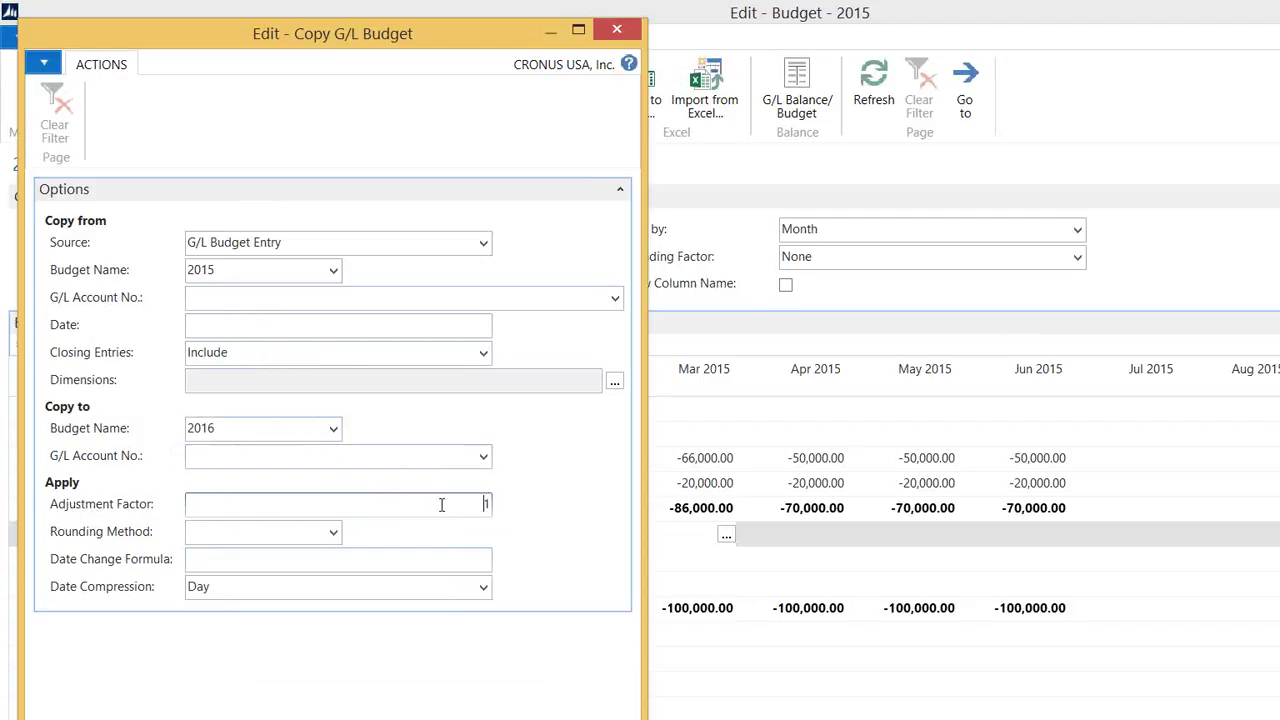
double_click(487, 504)
text(1.1)
click(262, 531)
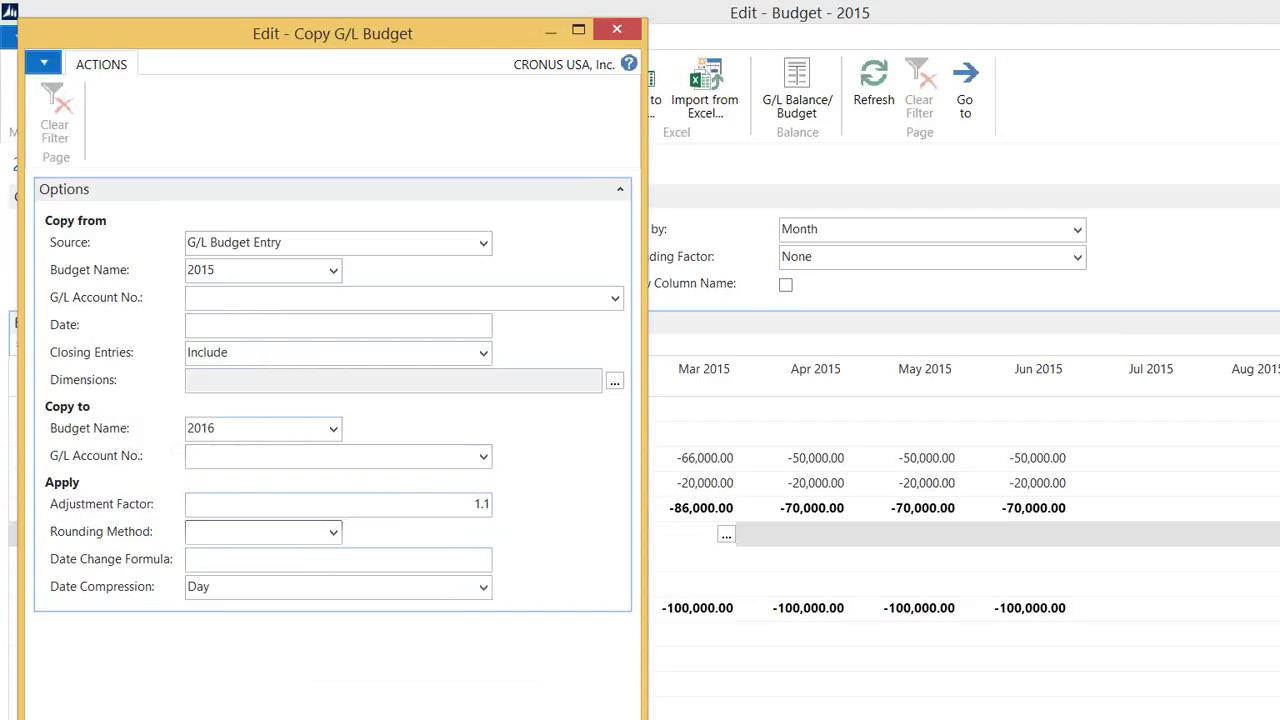
click(334, 533)
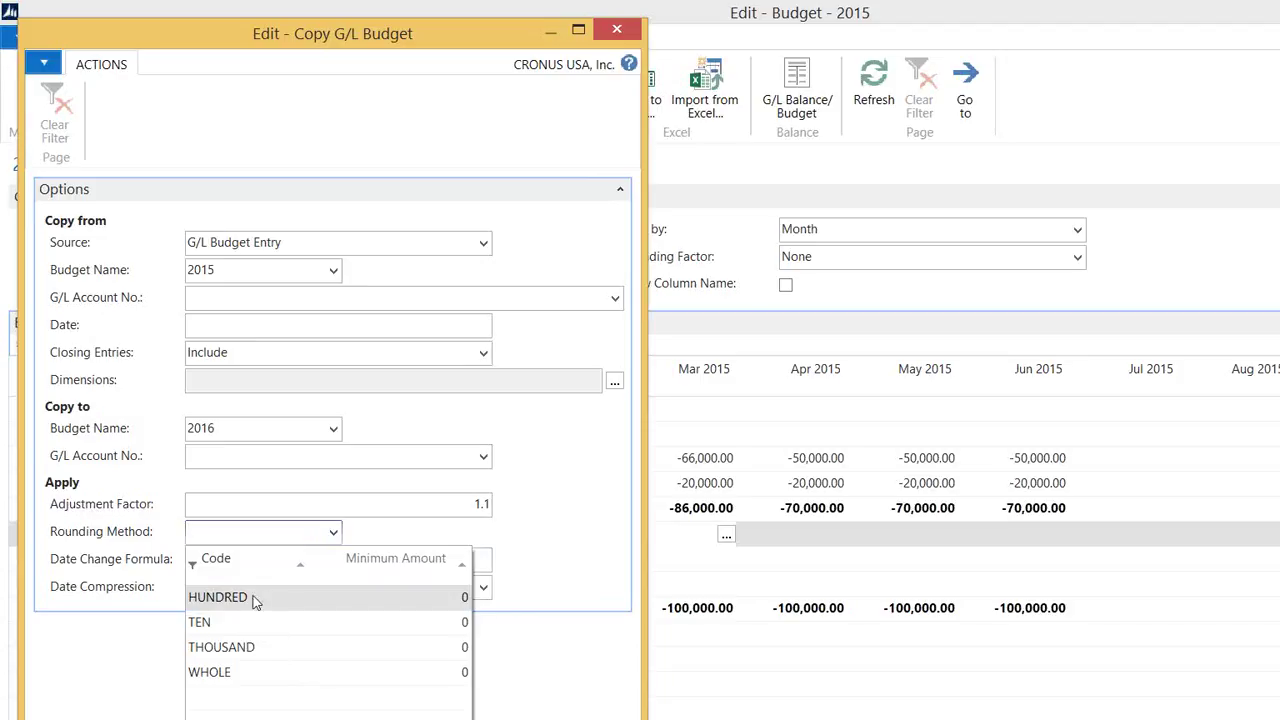
click(549, 575)
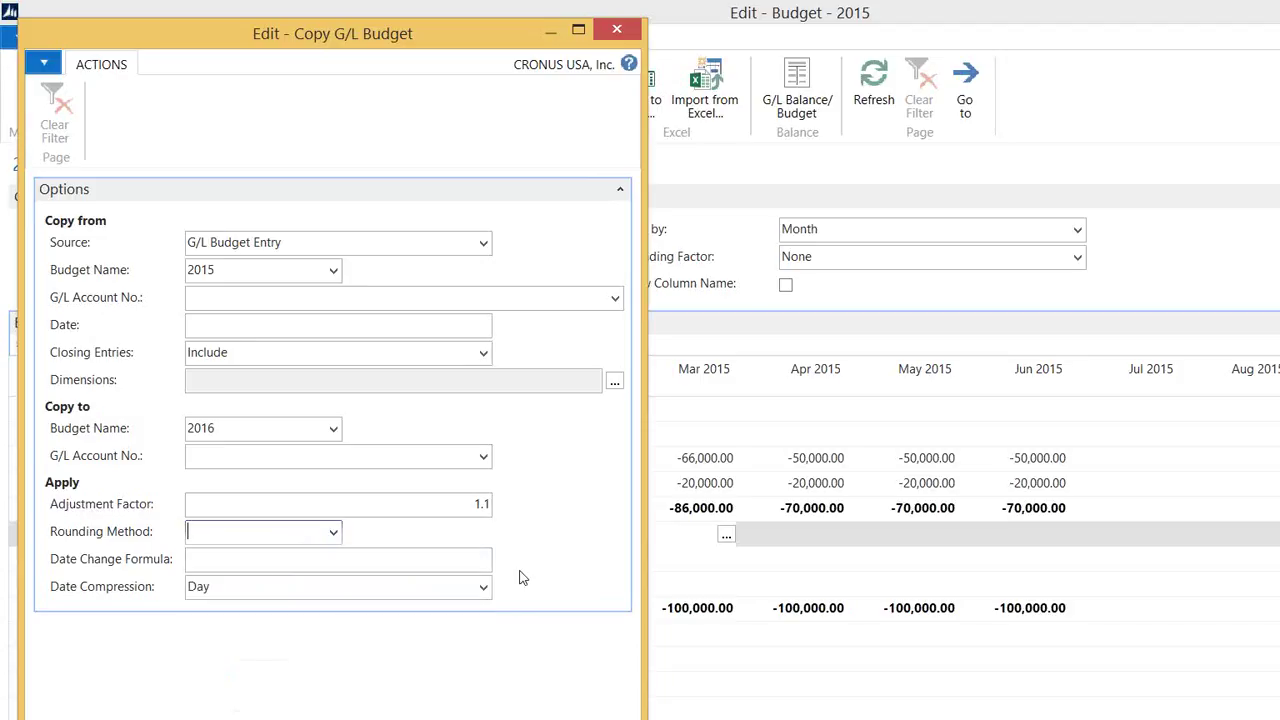
Set the date change formula to +1Y, then run and confirm the copy into the 2016 budget
click(196, 561)
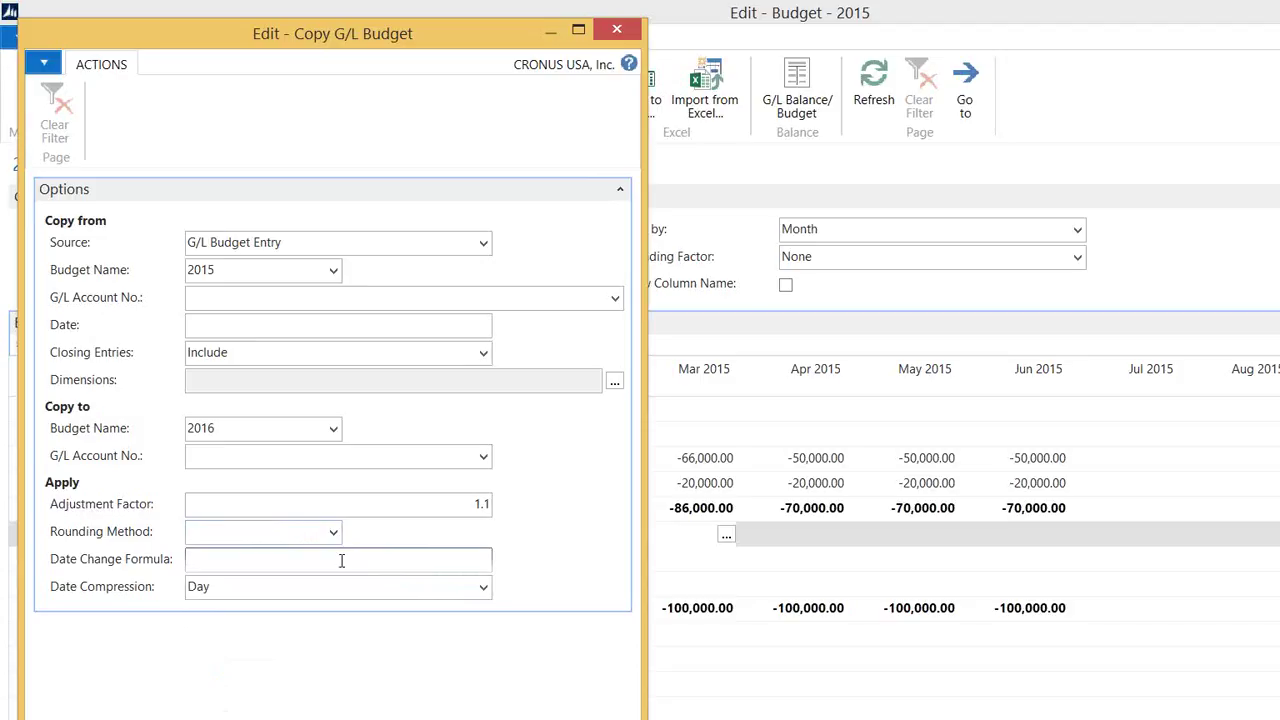
text(+1Y)
key(Tab)
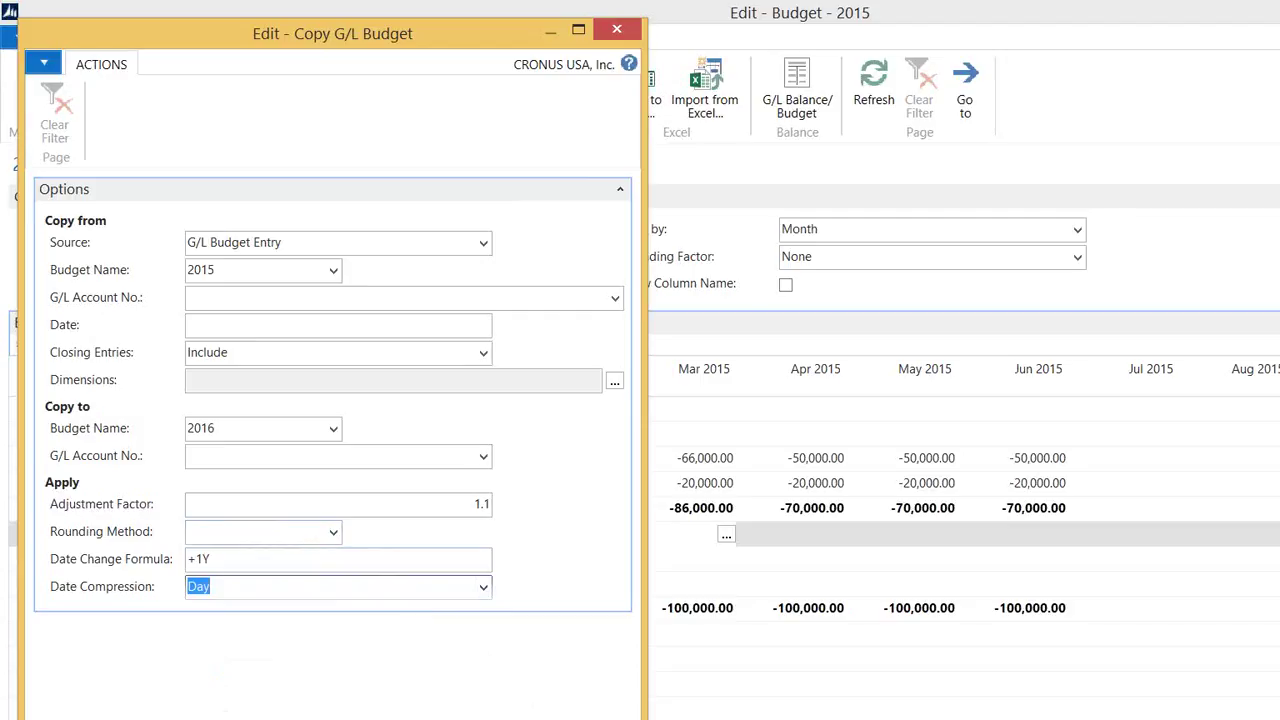
key(Return)
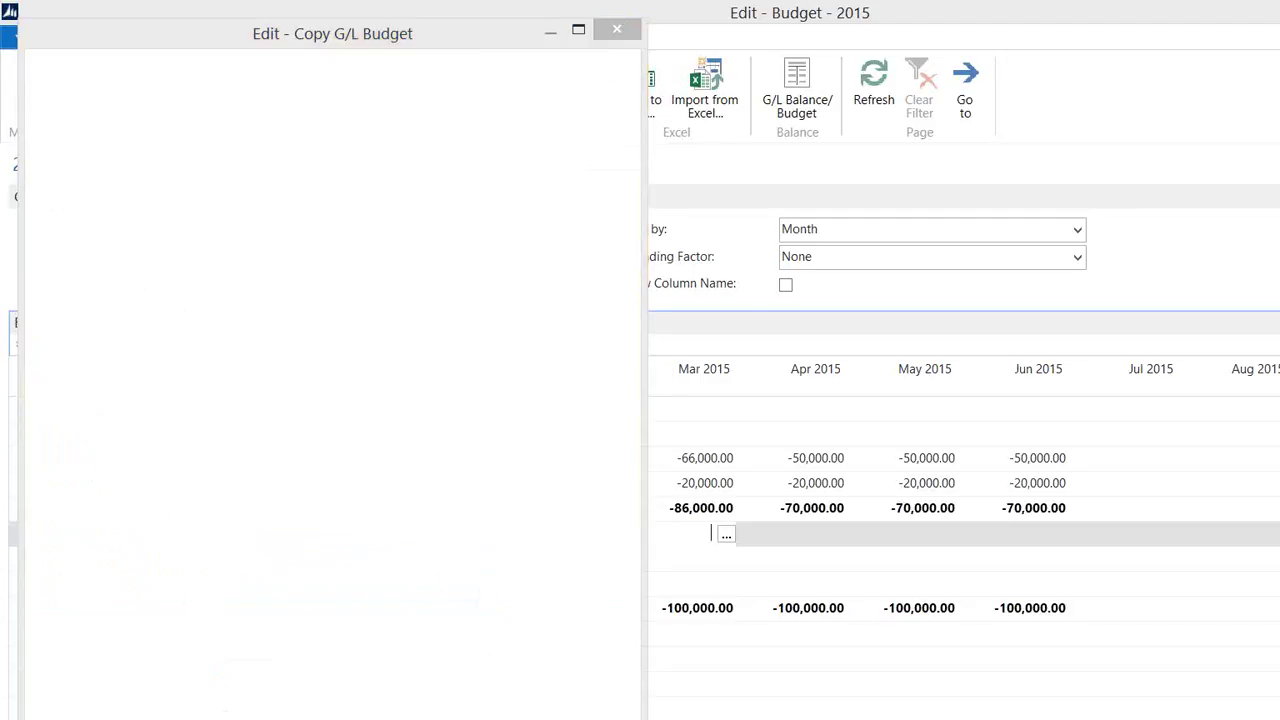
click(786, 461)
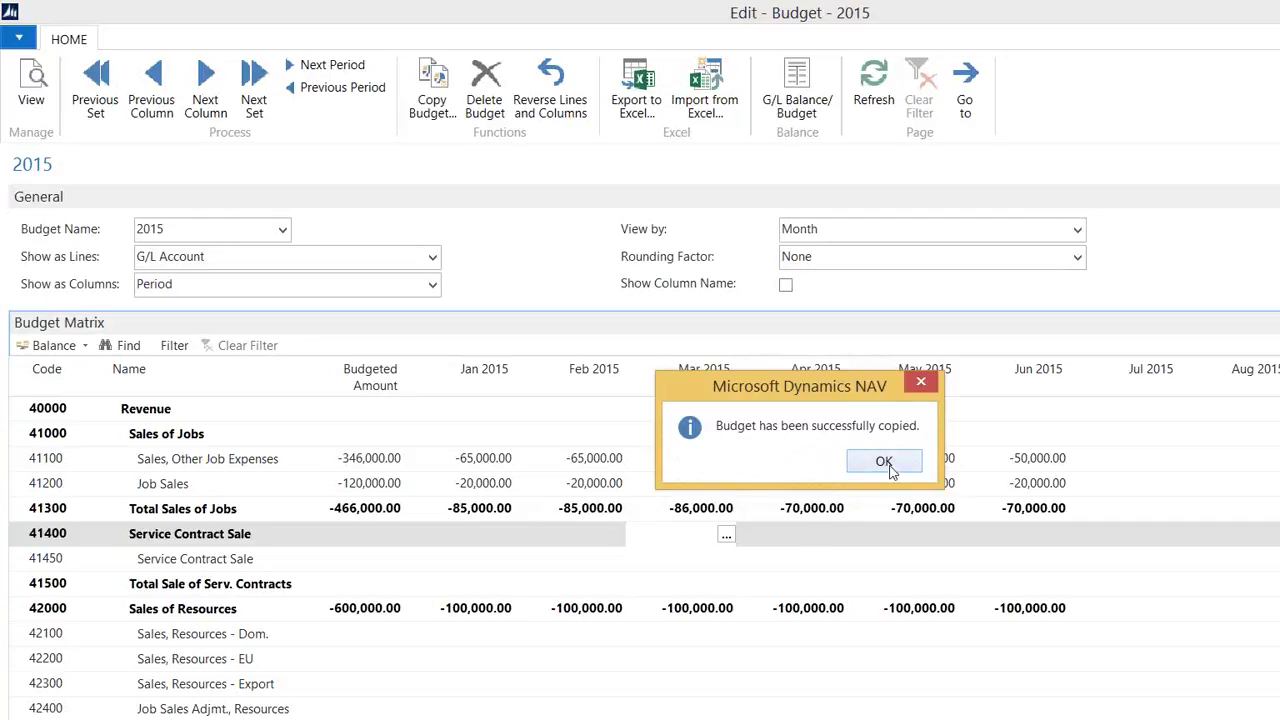
click(905, 460)
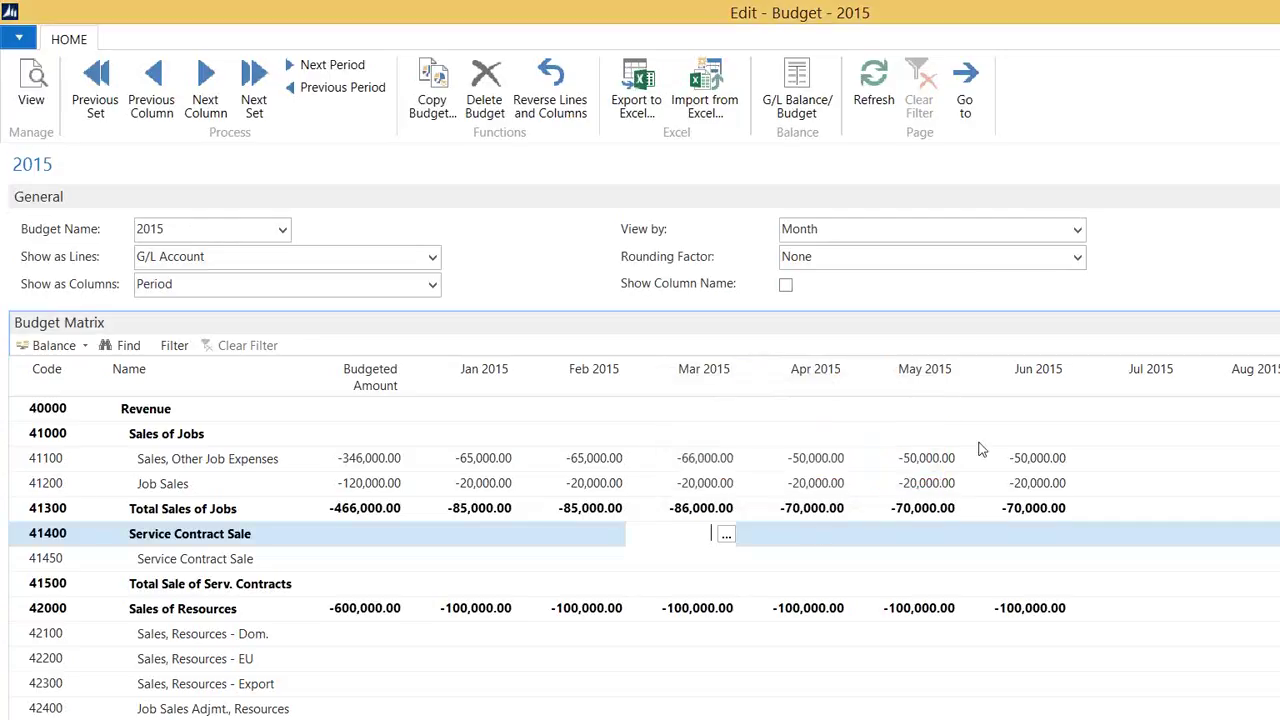
Switch the budget matrix to the 2016 budget and advance its columns to the 2016 months
click(284, 230)
double_click(85, 312)
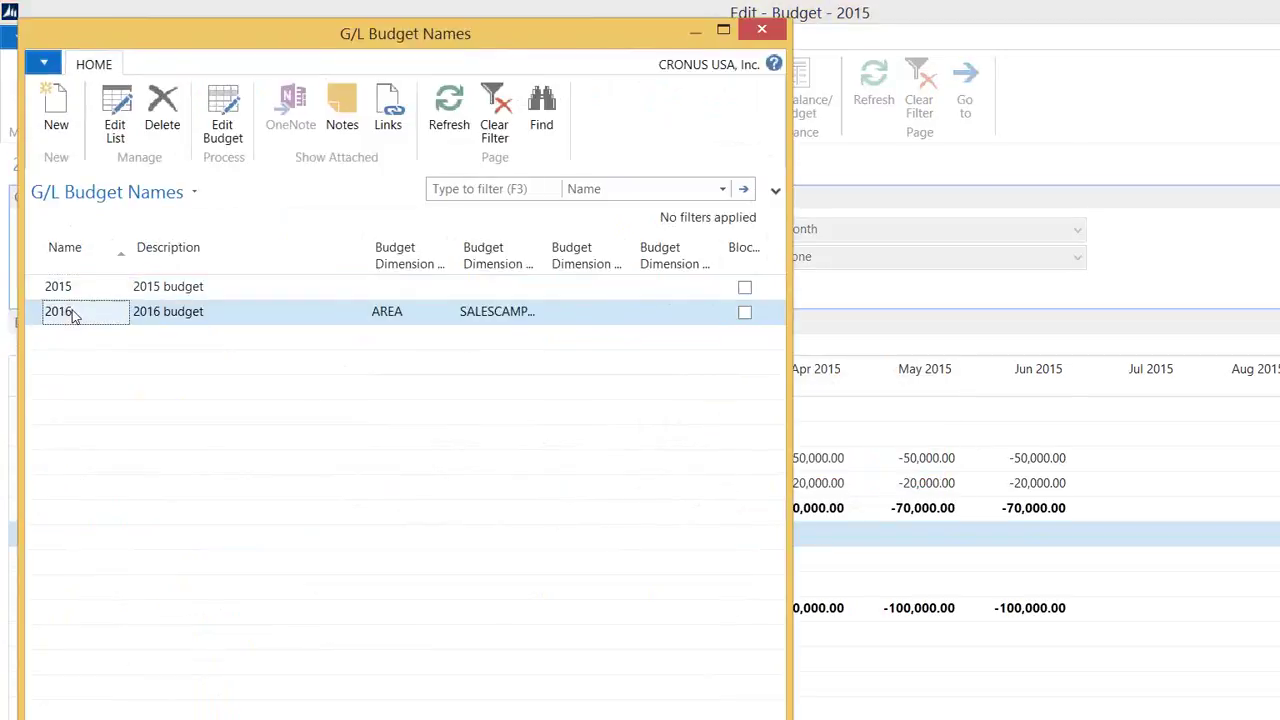
click(492, 490)
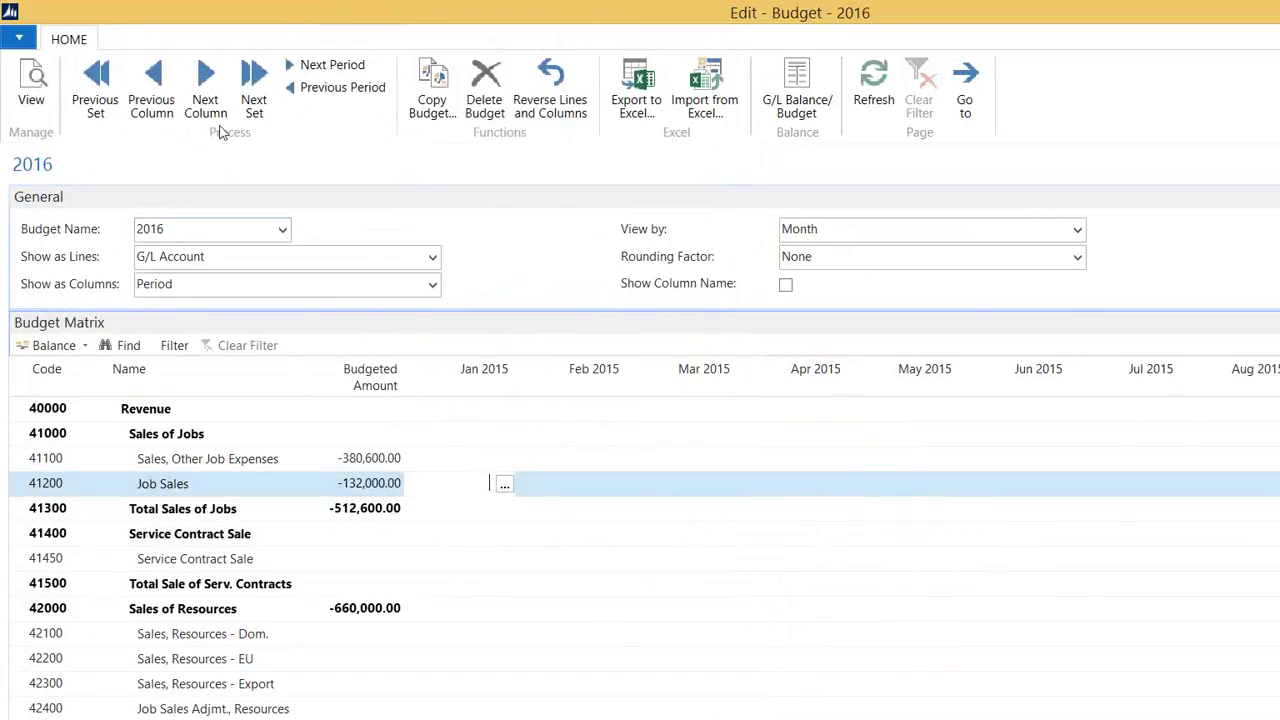
click(256, 88)
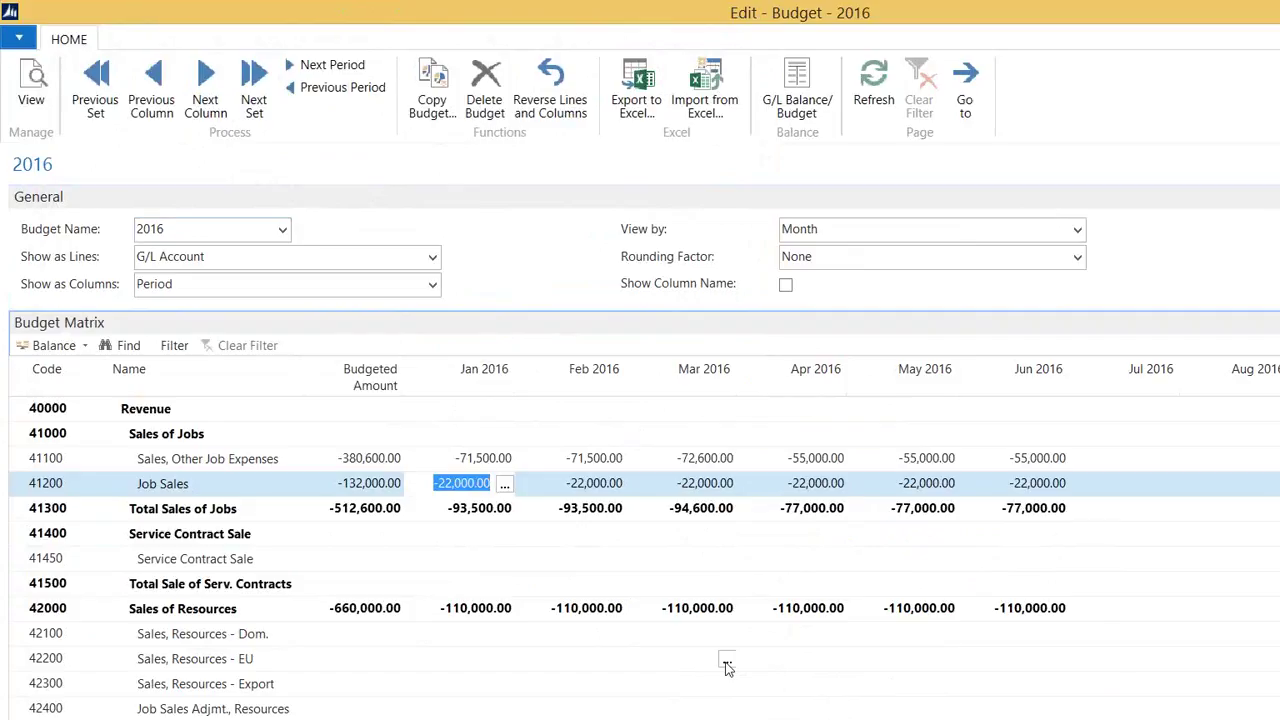
Start another budget copy with G/L Entry as the source and G/L accounts 40000..99999
click(436, 80)
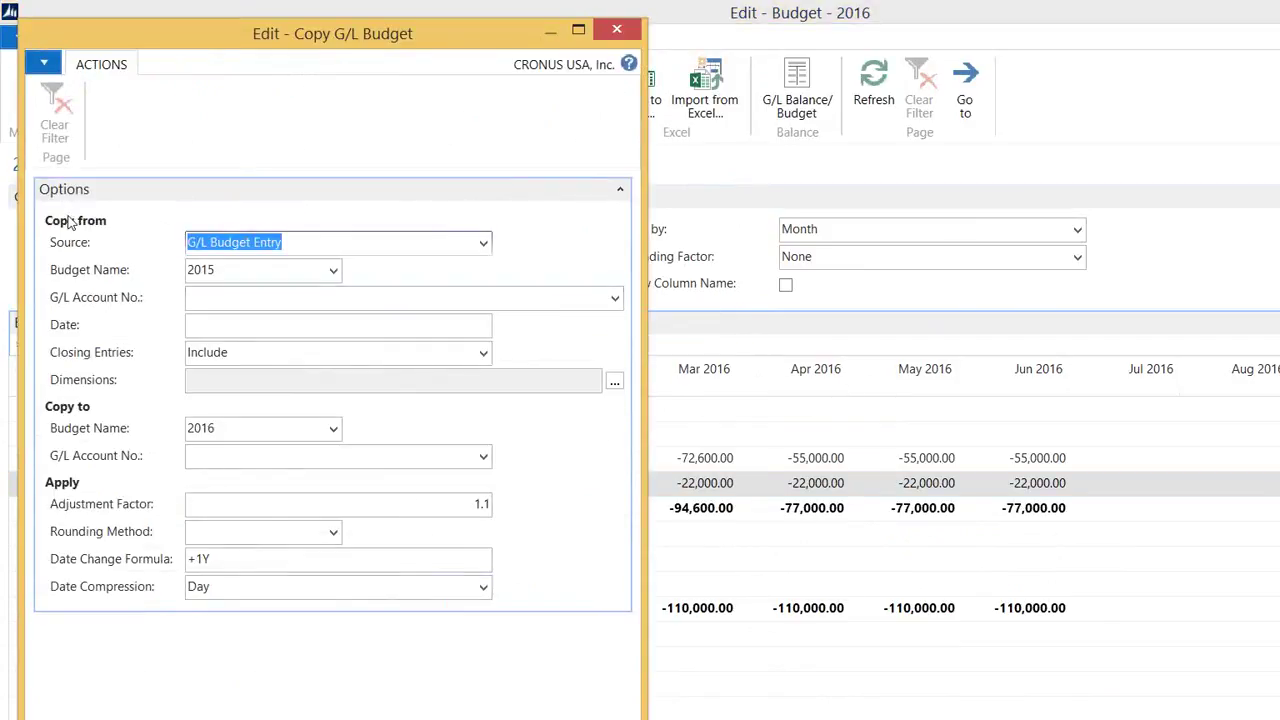
click(482, 247)
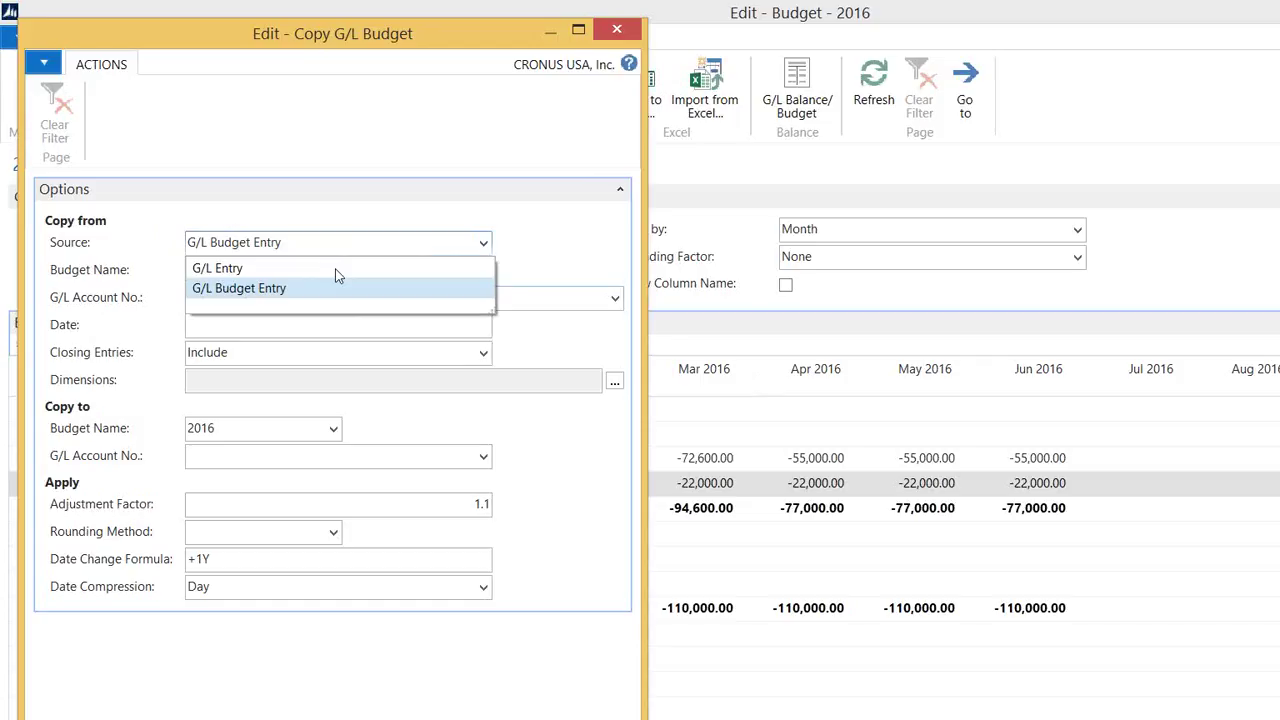
click(232, 268)
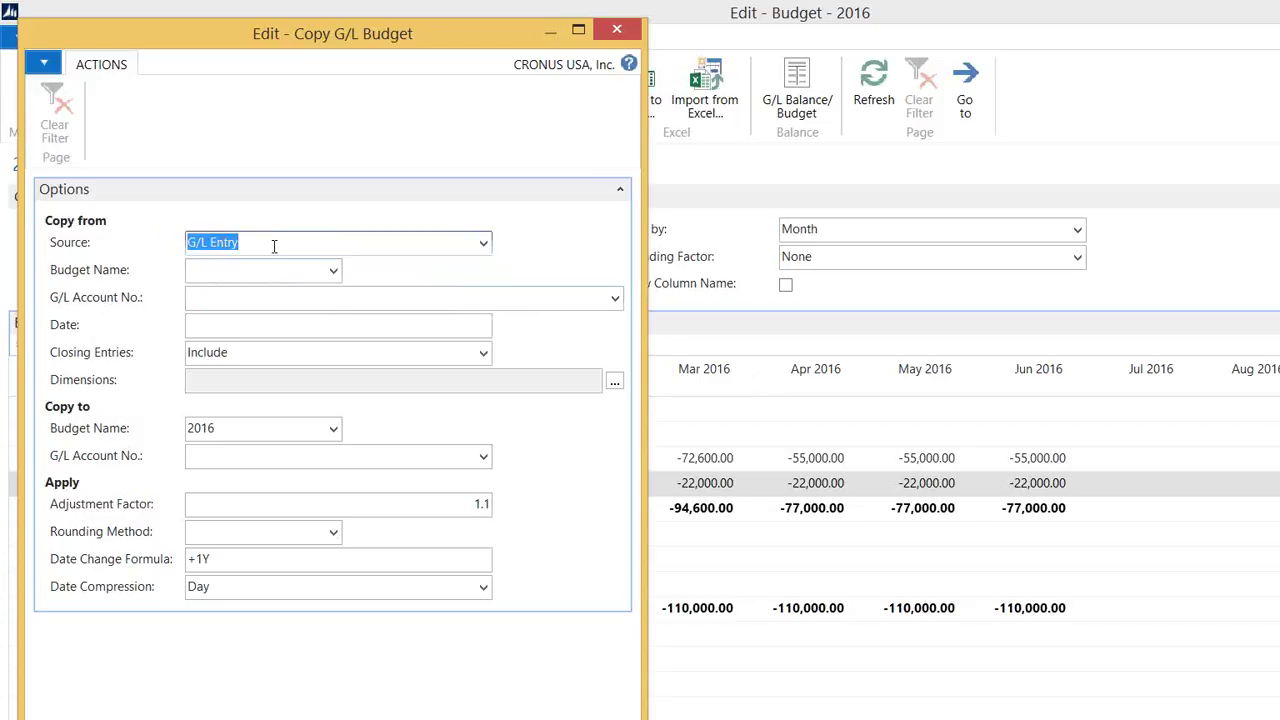
click(203, 298)
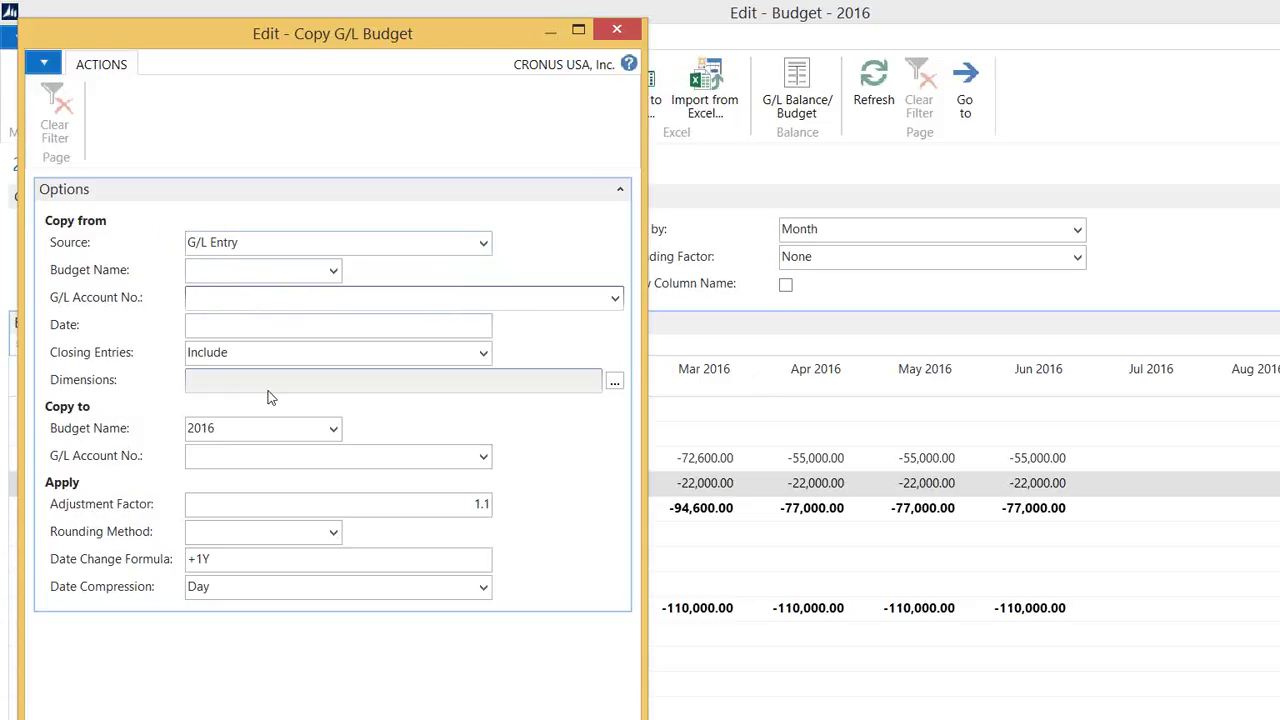
text(40000)
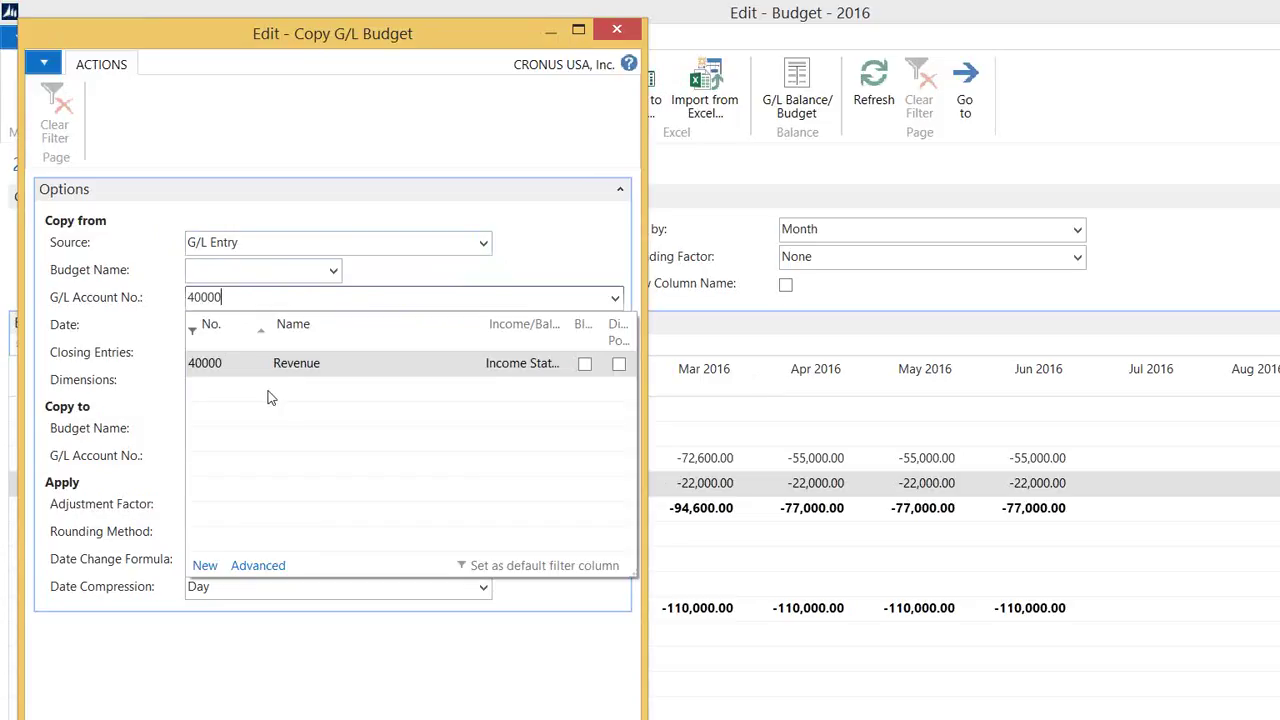
text(..9)
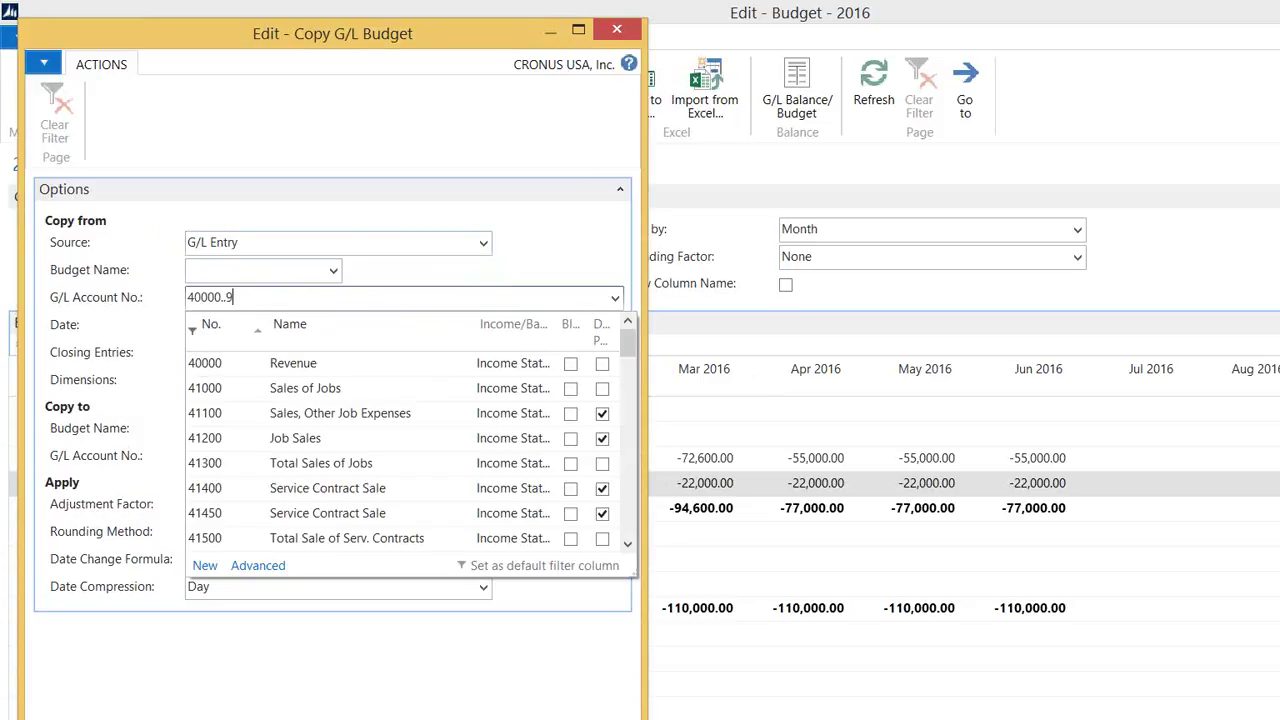
text(9999)
key(Tab)
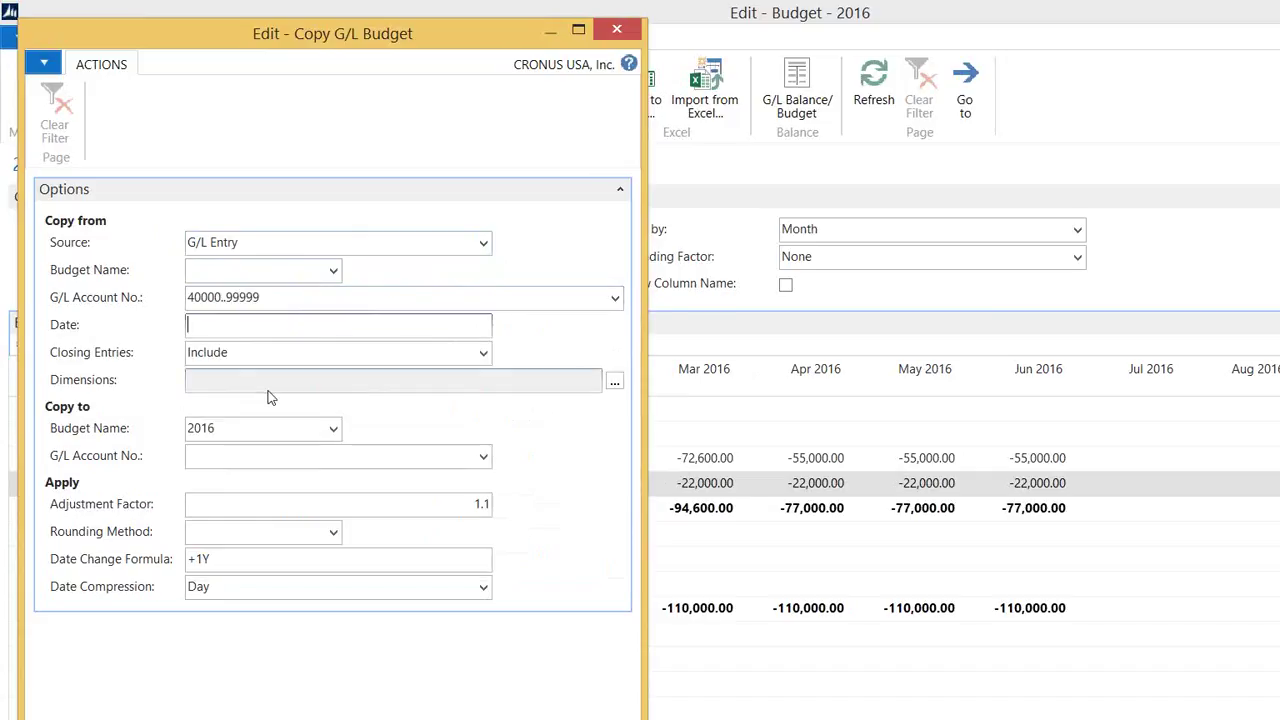
Limit the source entries to dates 01/01/14..12/31/14 and set closing entries to Exclude
text(010114..123114)
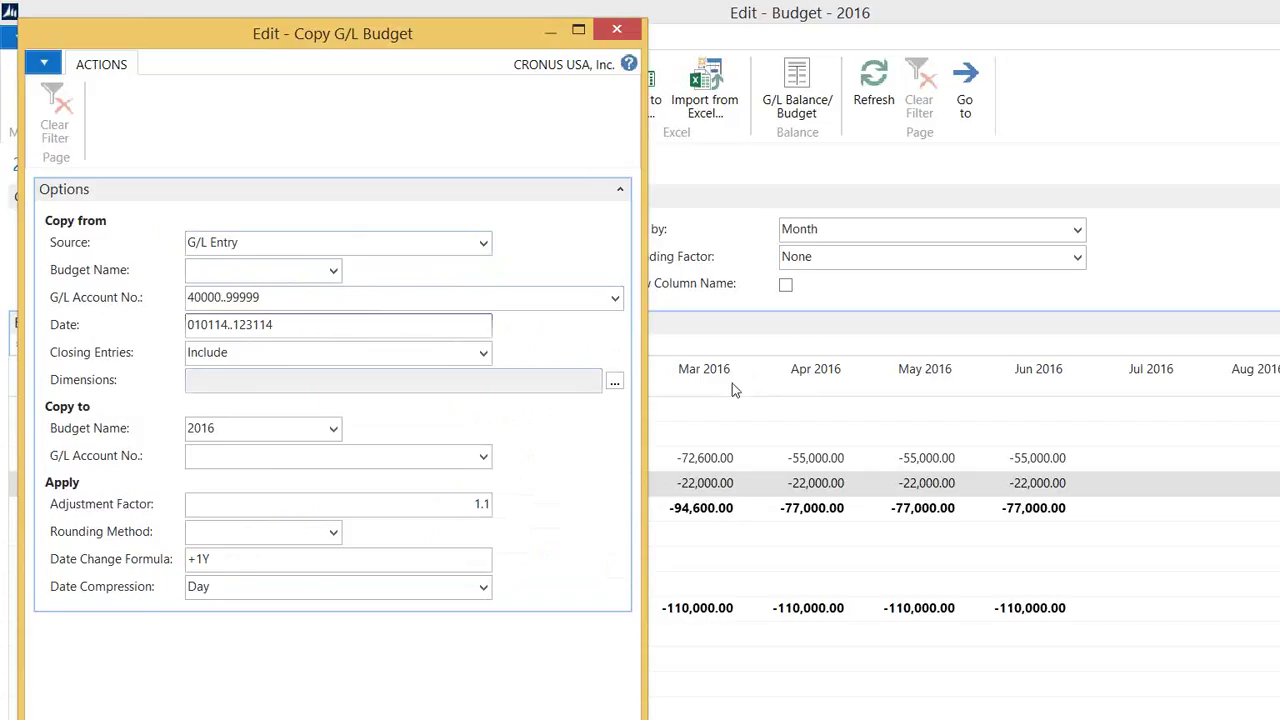
key(Tab)
click(483, 352)
click(300, 398)
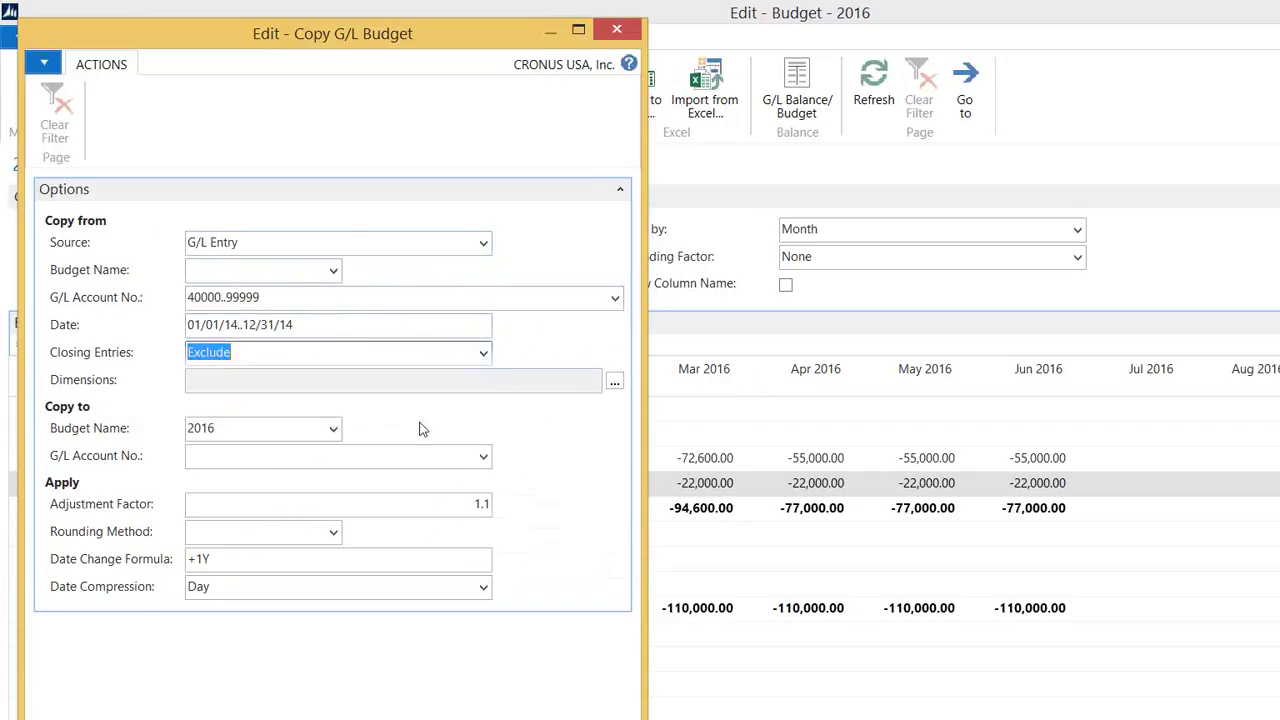
Select the DEPARTMENT dimension for the budget copy and return to the copy options
click(615, 382)
click(615, 382)
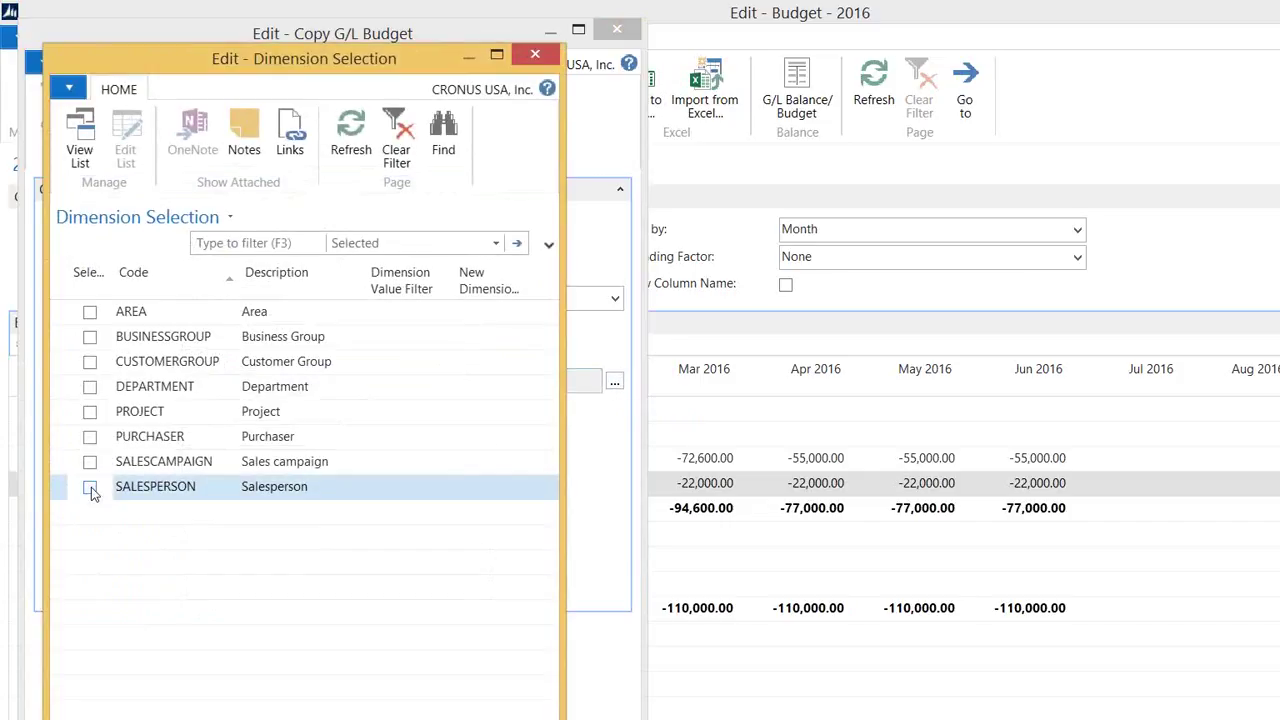
click(90, 387)
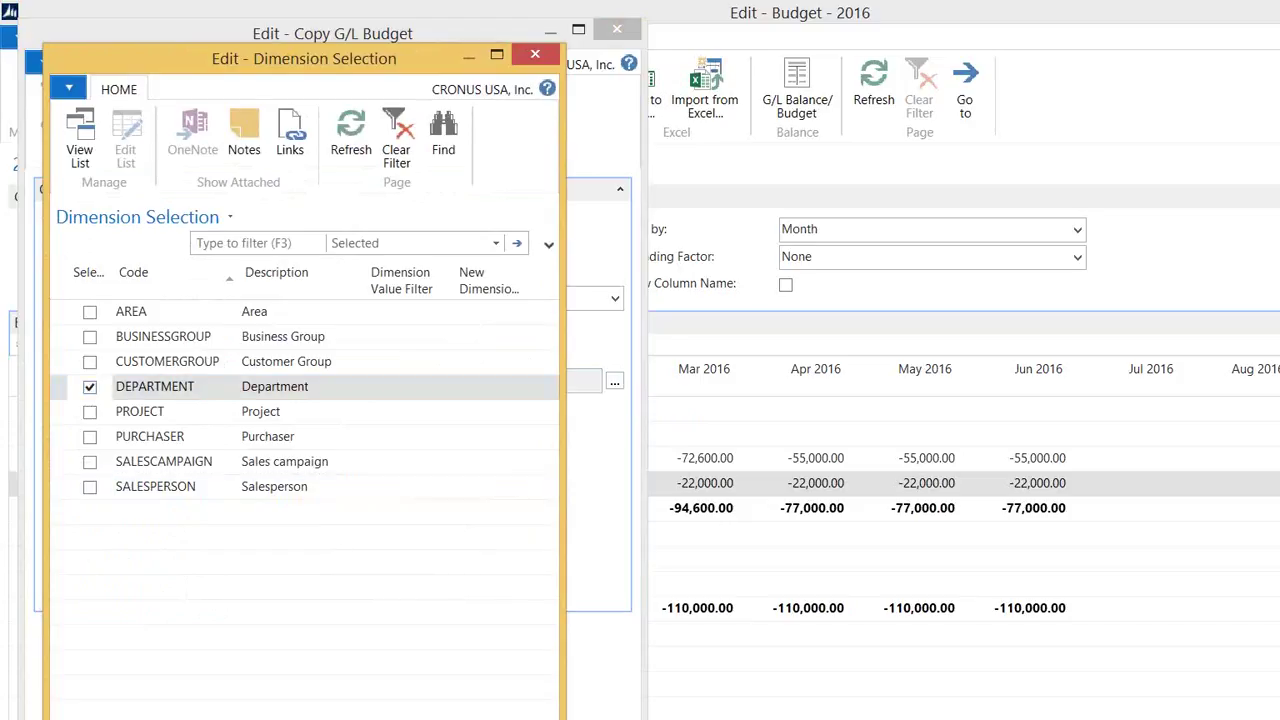
key(Escape)
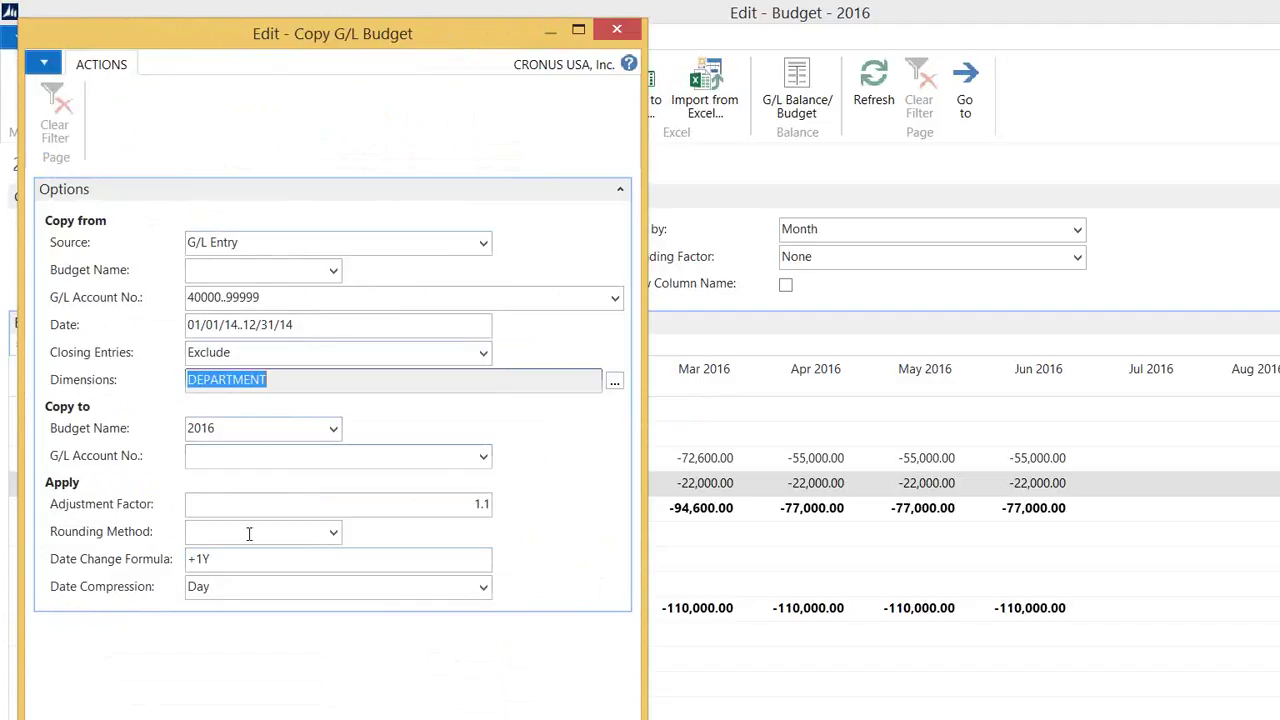
Change the budget to copy to from 2016 to 2015, keeping the date change formula at +1Y
click(234, 429)
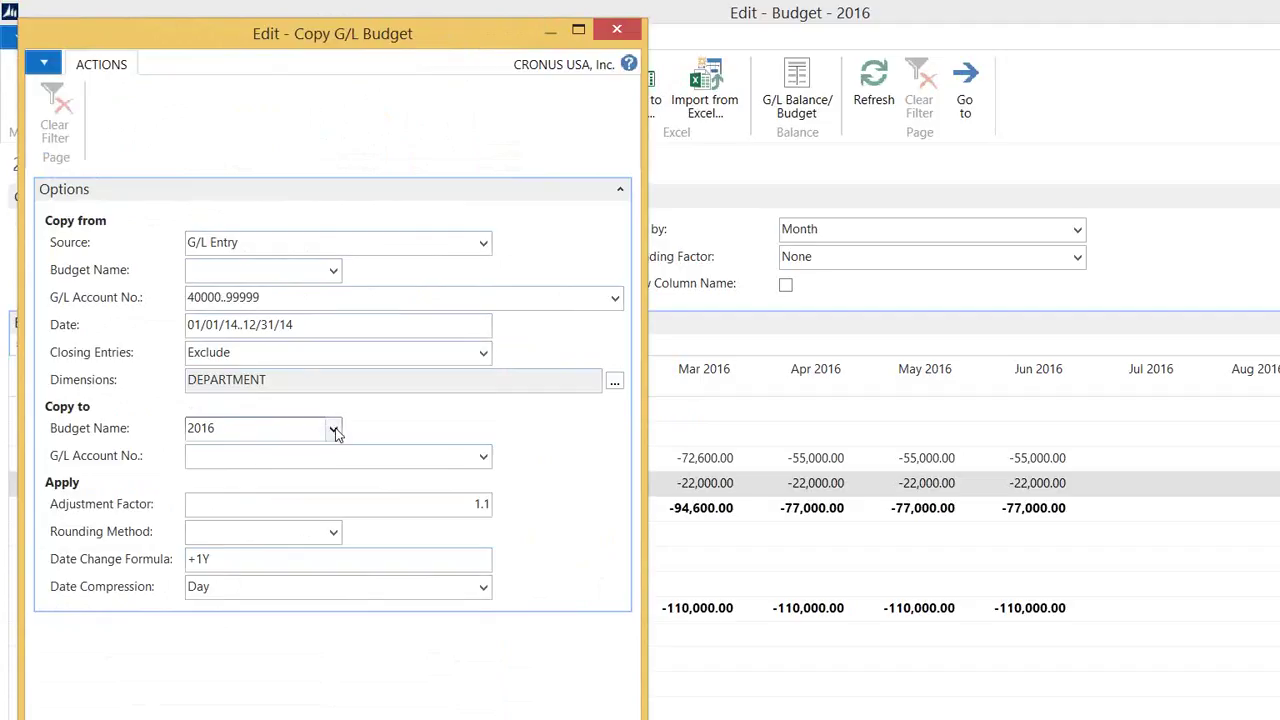
drag(237, 558, 176, 570)
click(218, 558)
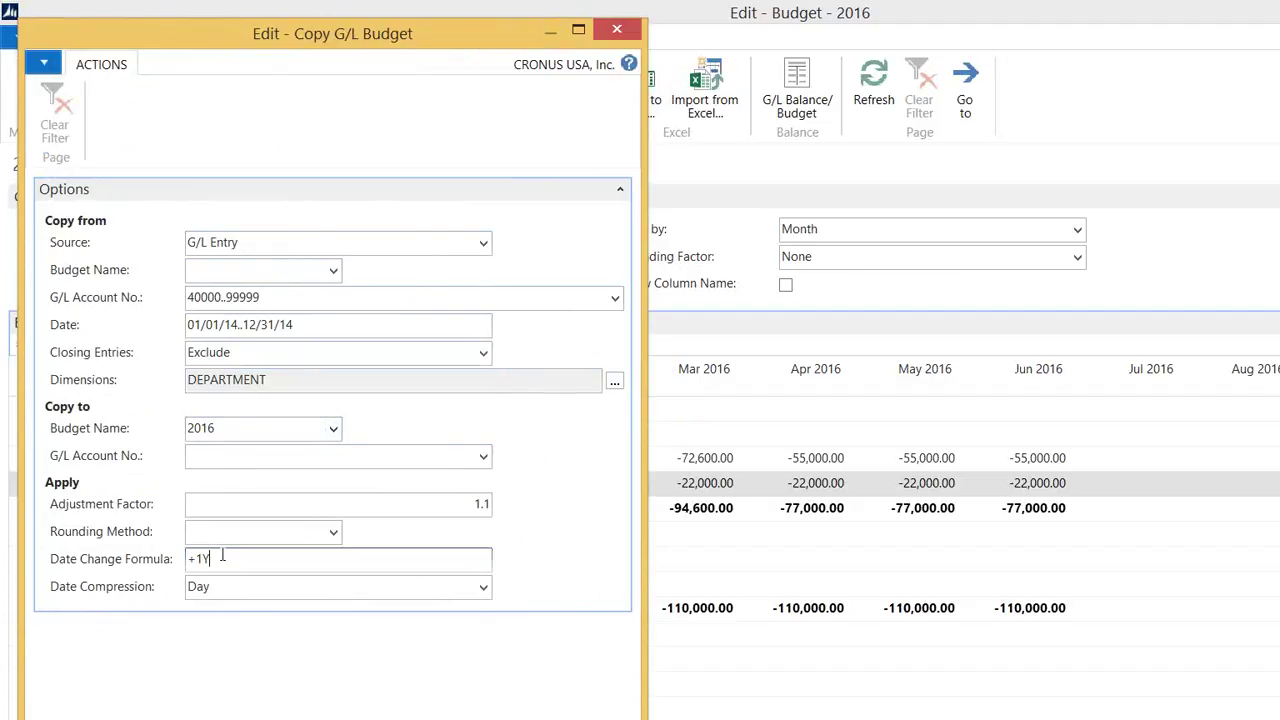
click(334, 430)
click(216, 491)
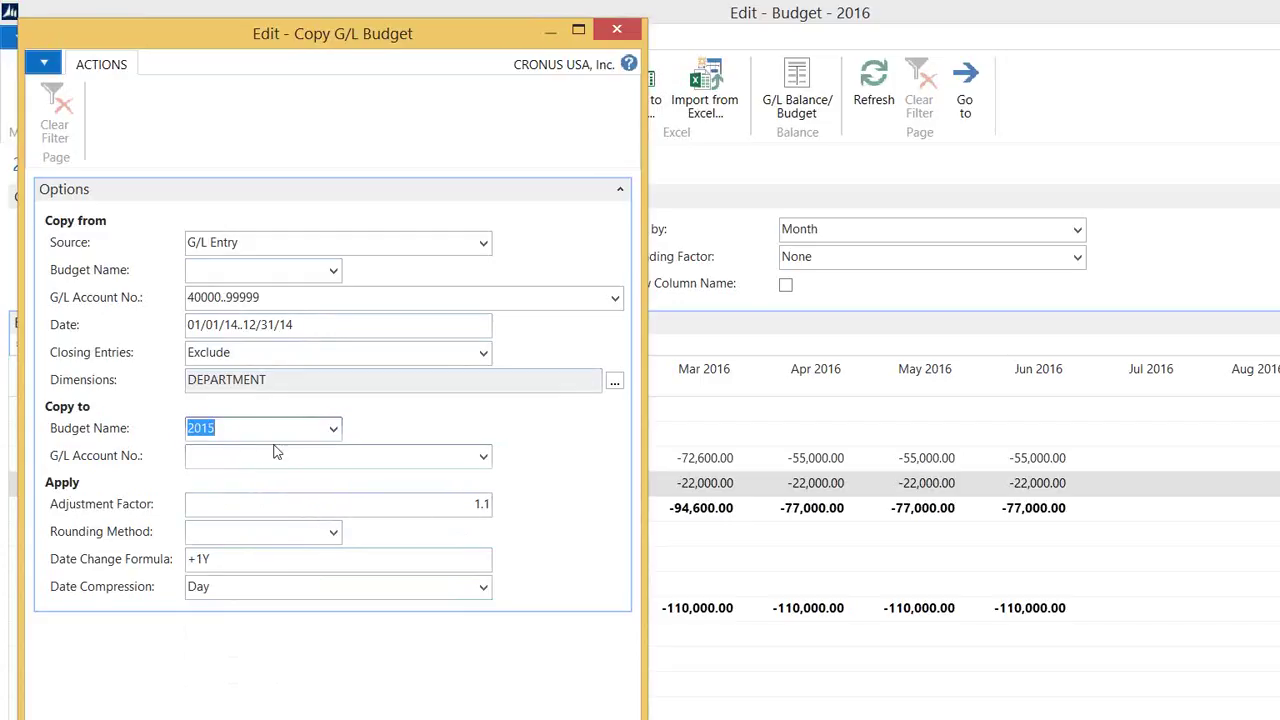
click(249, 429)
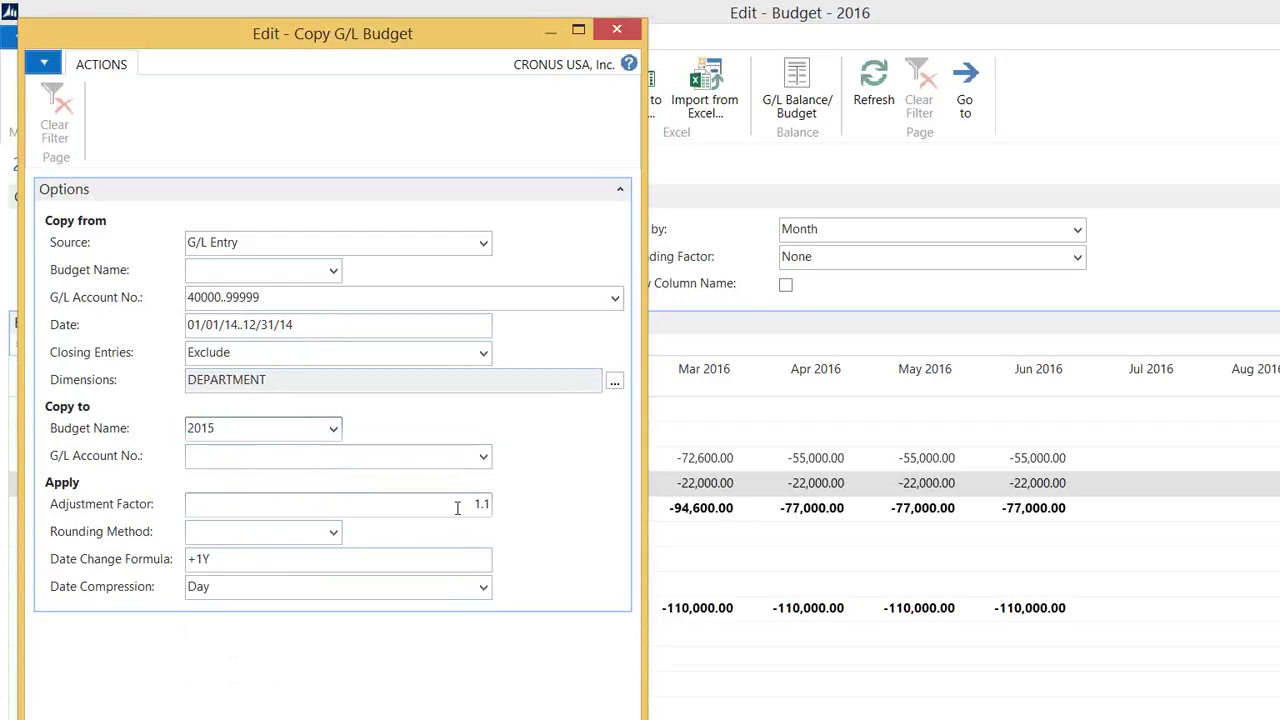
Set the rounding method to TEN, keeping the adjustment factor at 1.1 and the date change formula at +1Y
double_click(480, 504)
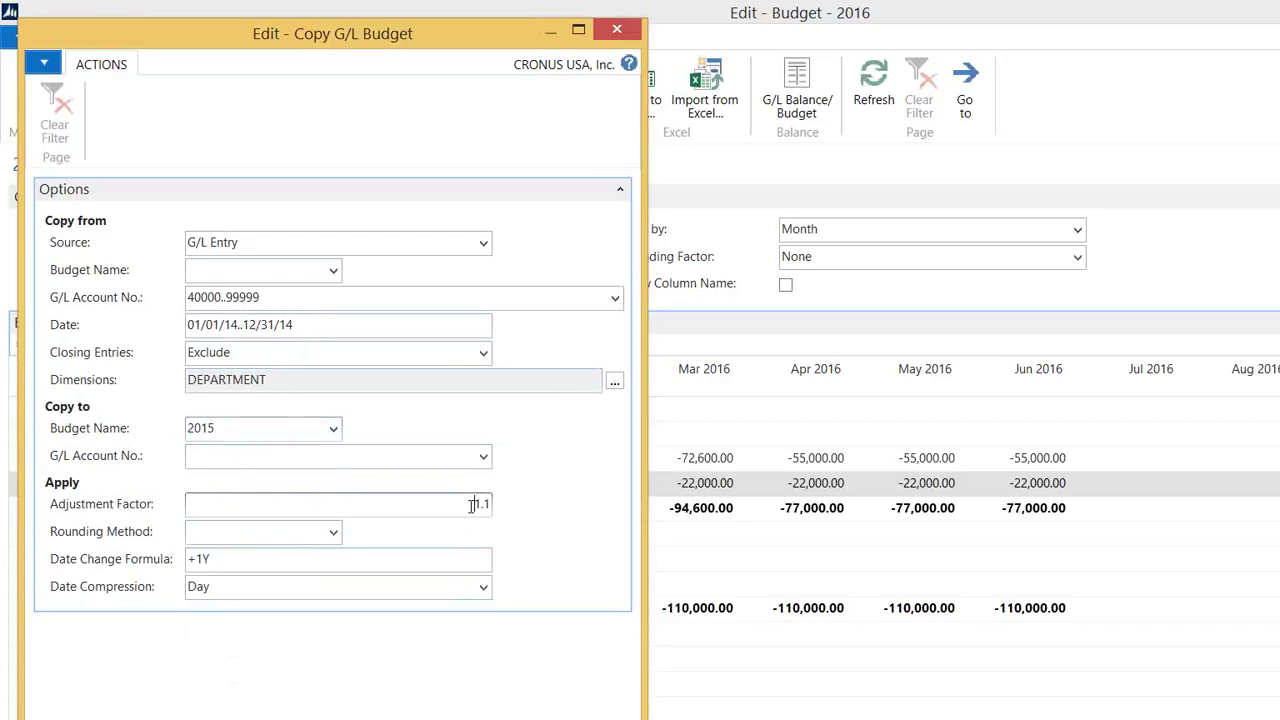
click(334, 535)
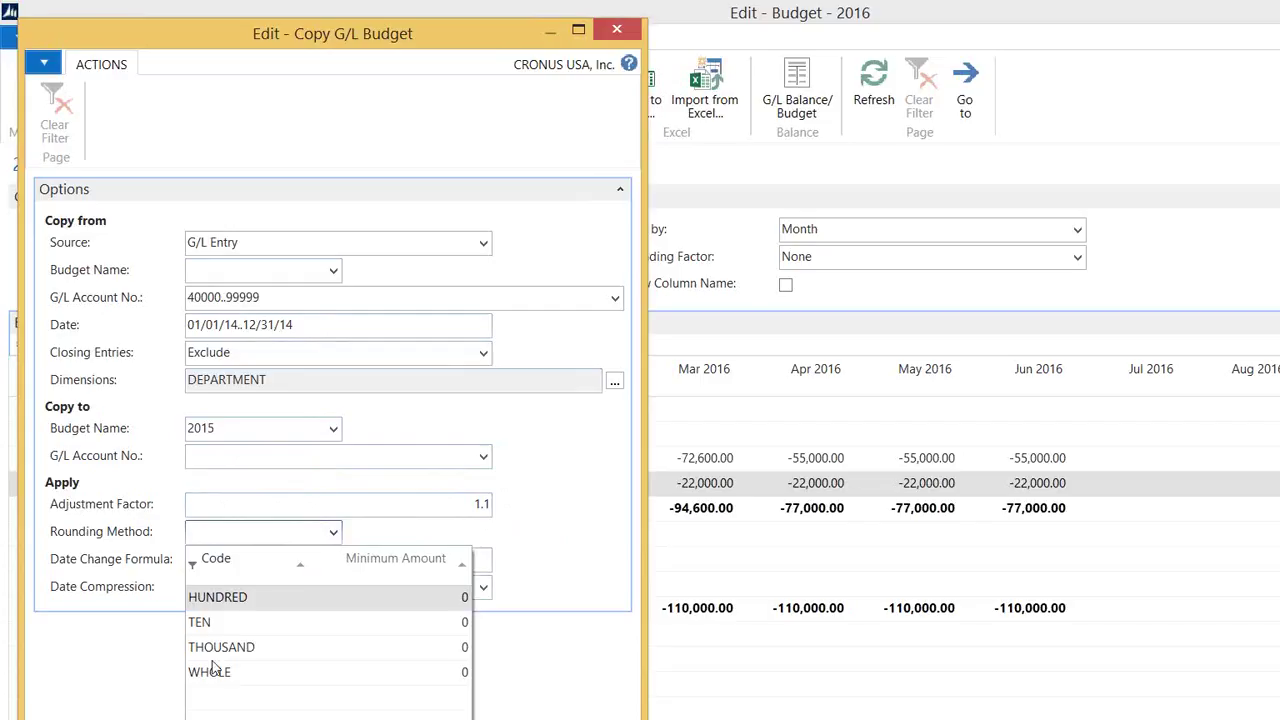
click(245, 622)
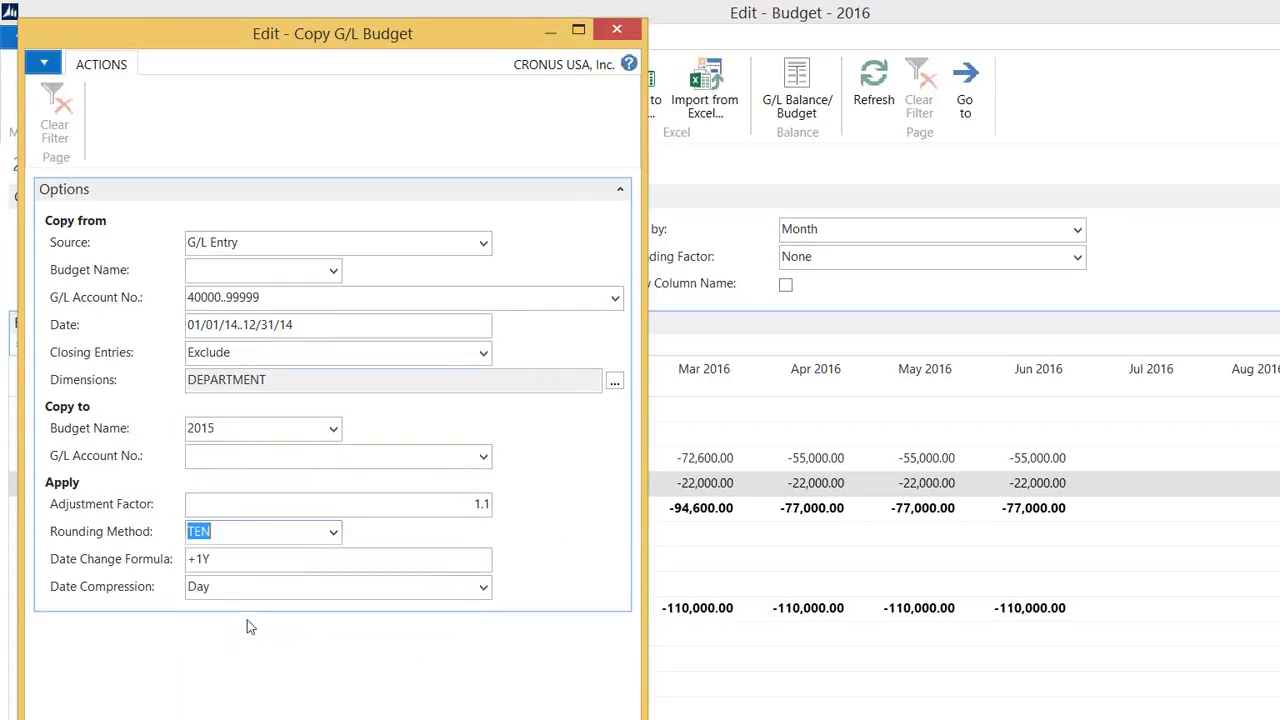
click(214, 558)
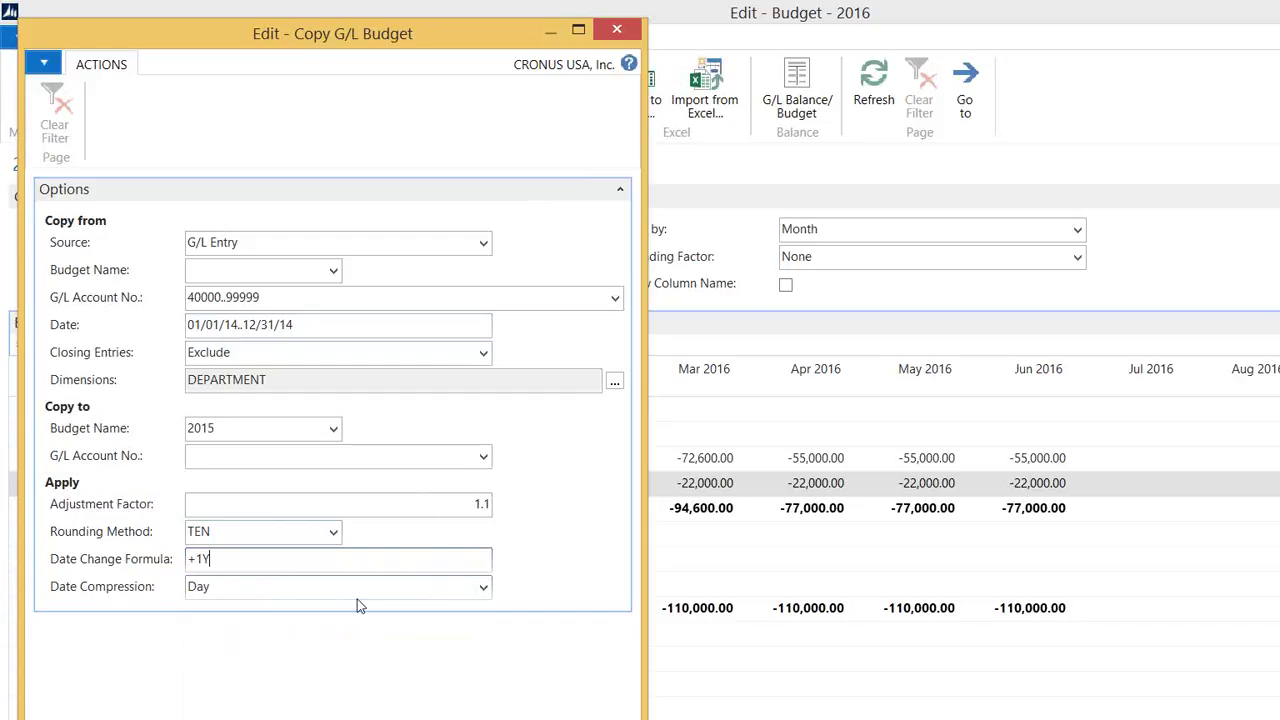
Set the date compression to Month and run the copy of G/L entries into the budget, acknowledging its completion
click(483, 588)
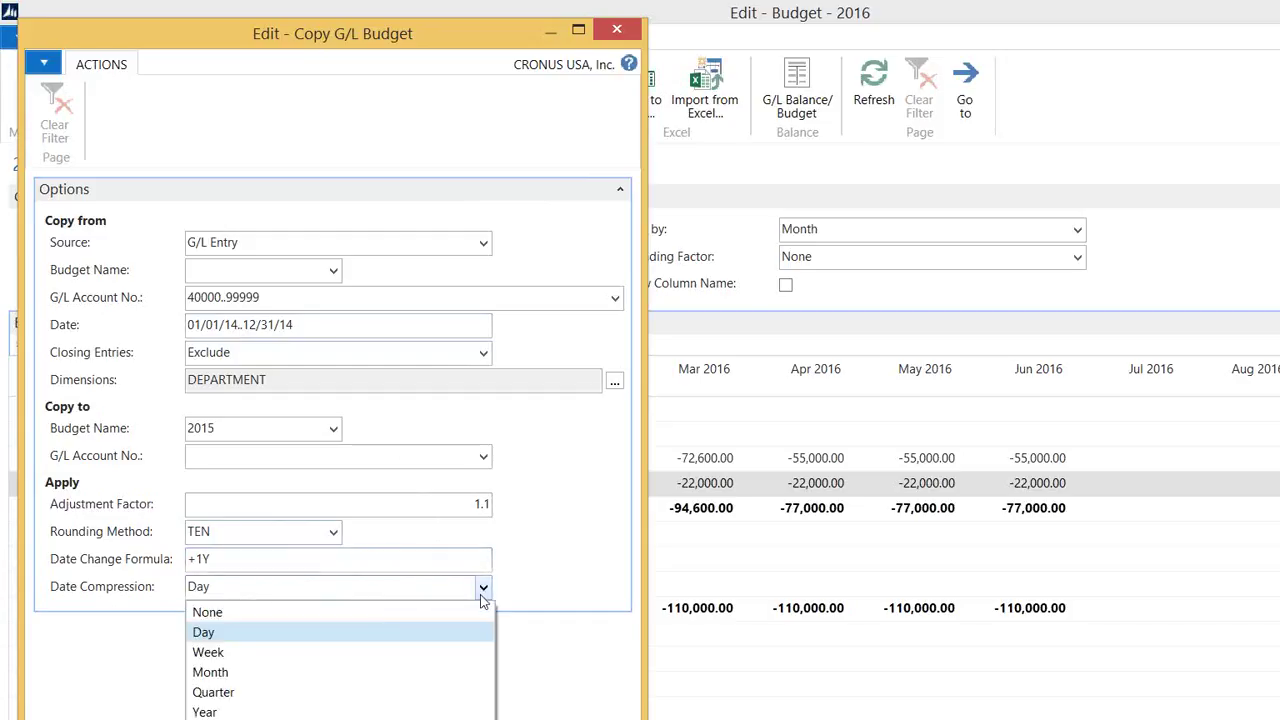
click(215, 673)
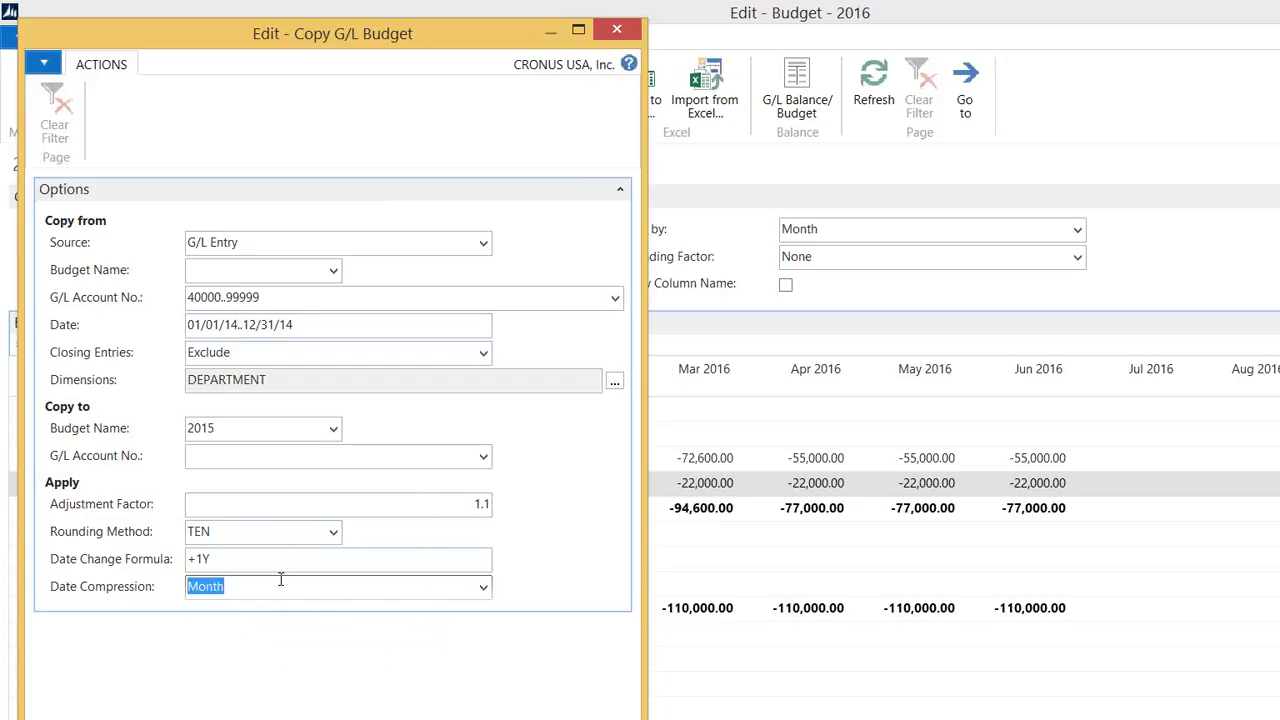
click(560, 714)
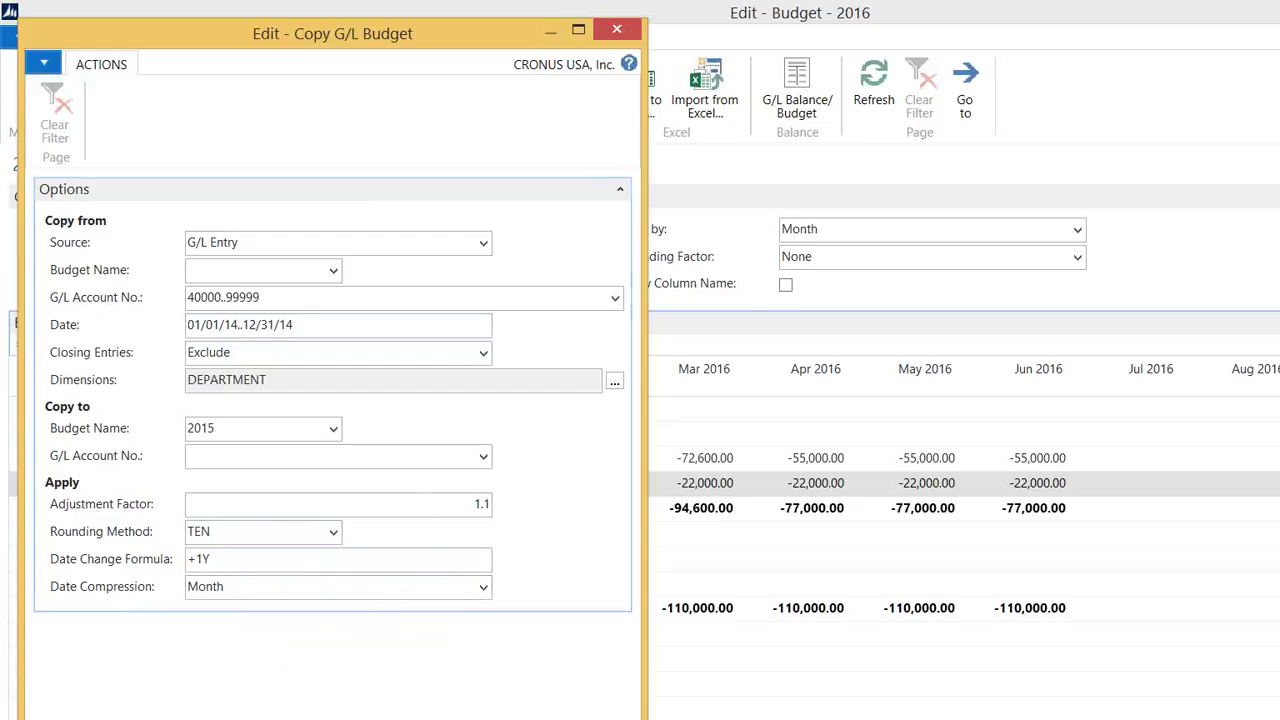
click(786, 459)
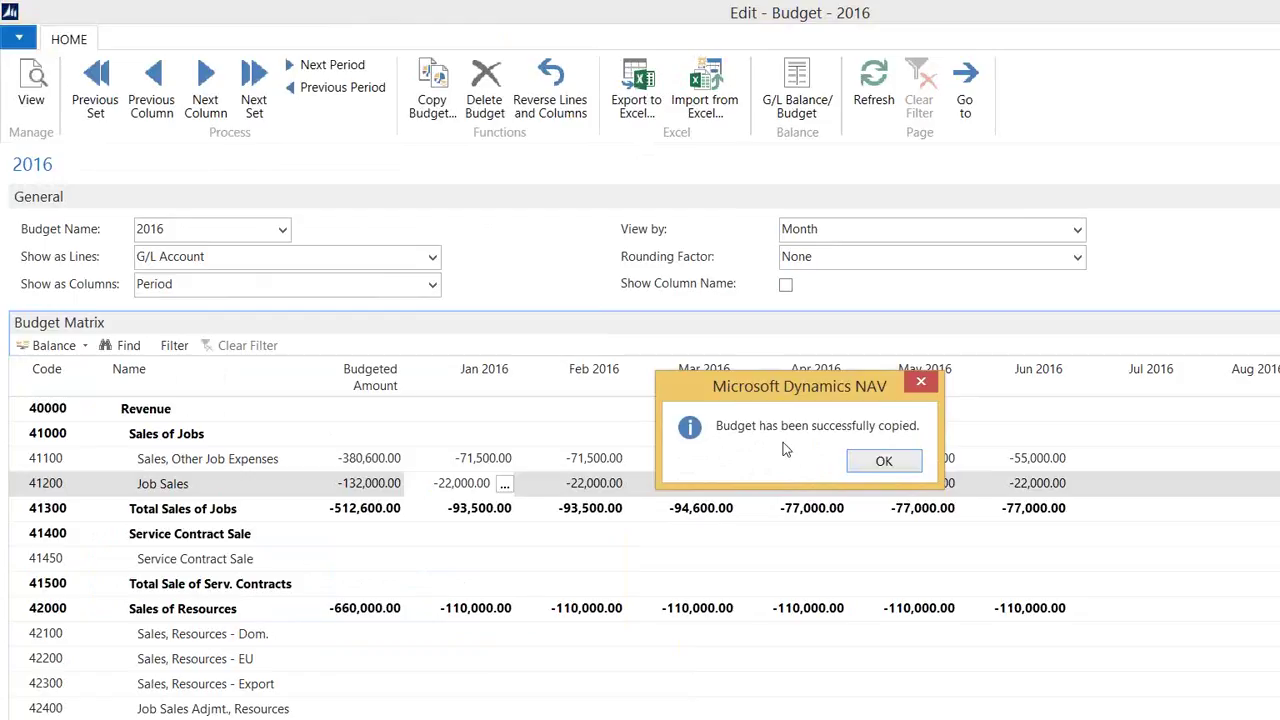
click(886, 463)
Switch to the 2015 budget, shift the columns back to the 2015 months, and review the copied revenue account amounts
click(282, 231)
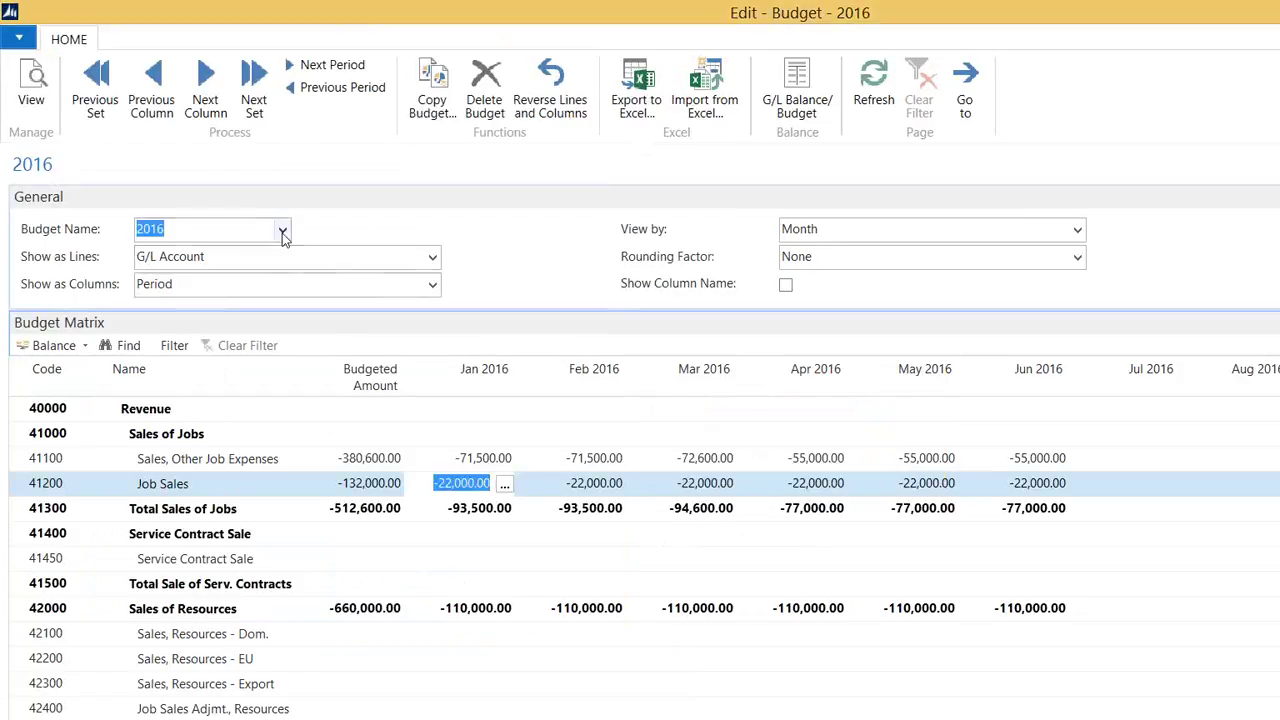
click(81, 292)
double_click(81, 298)
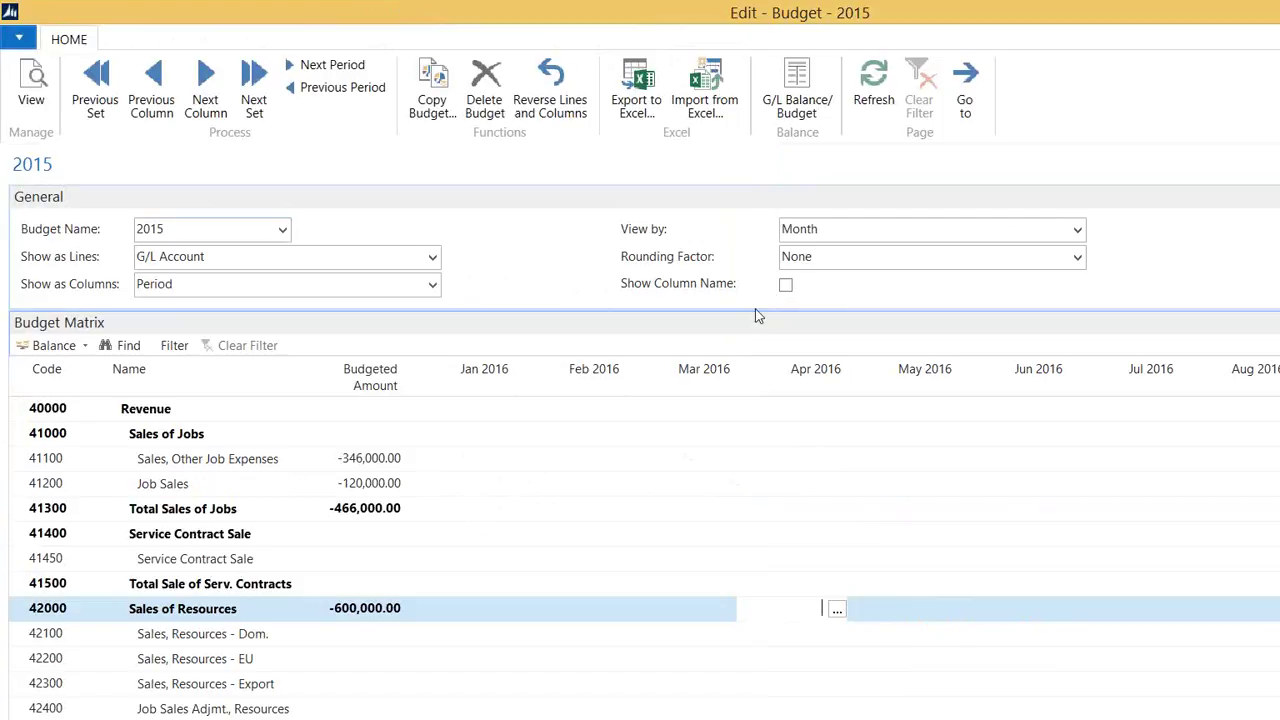
click(95, 85)
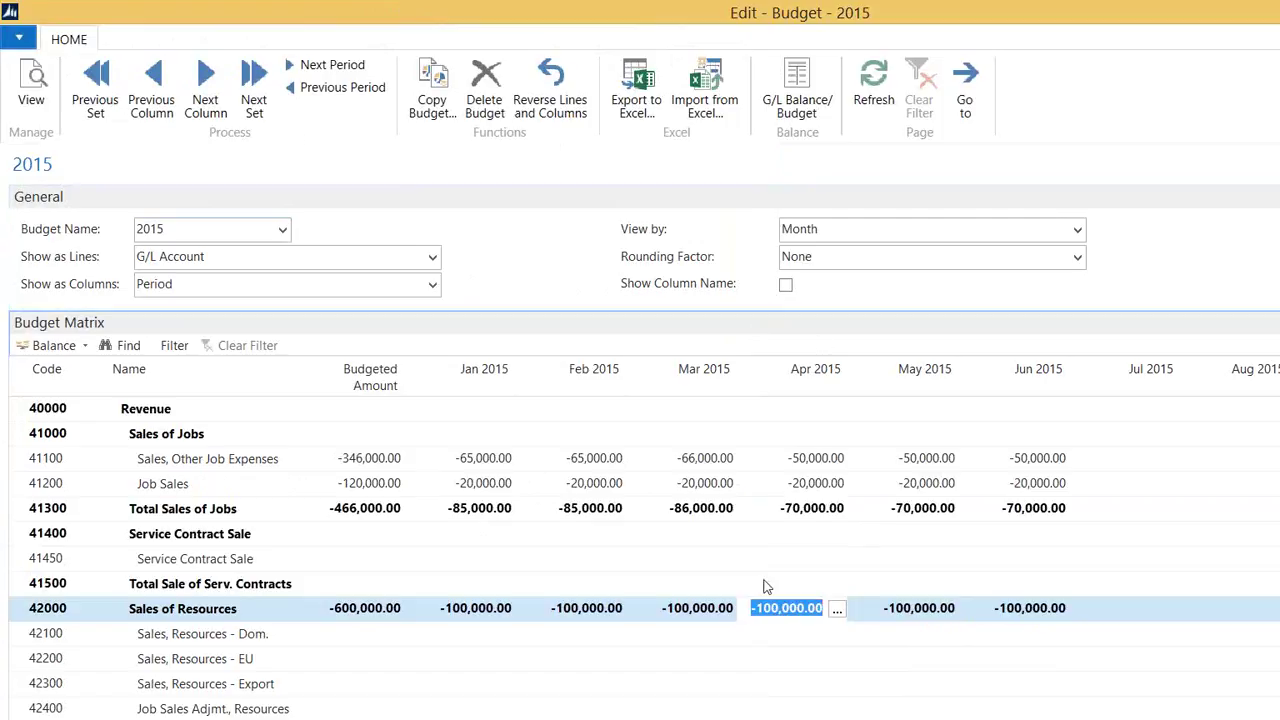
scroll(766, 586, down, 5)
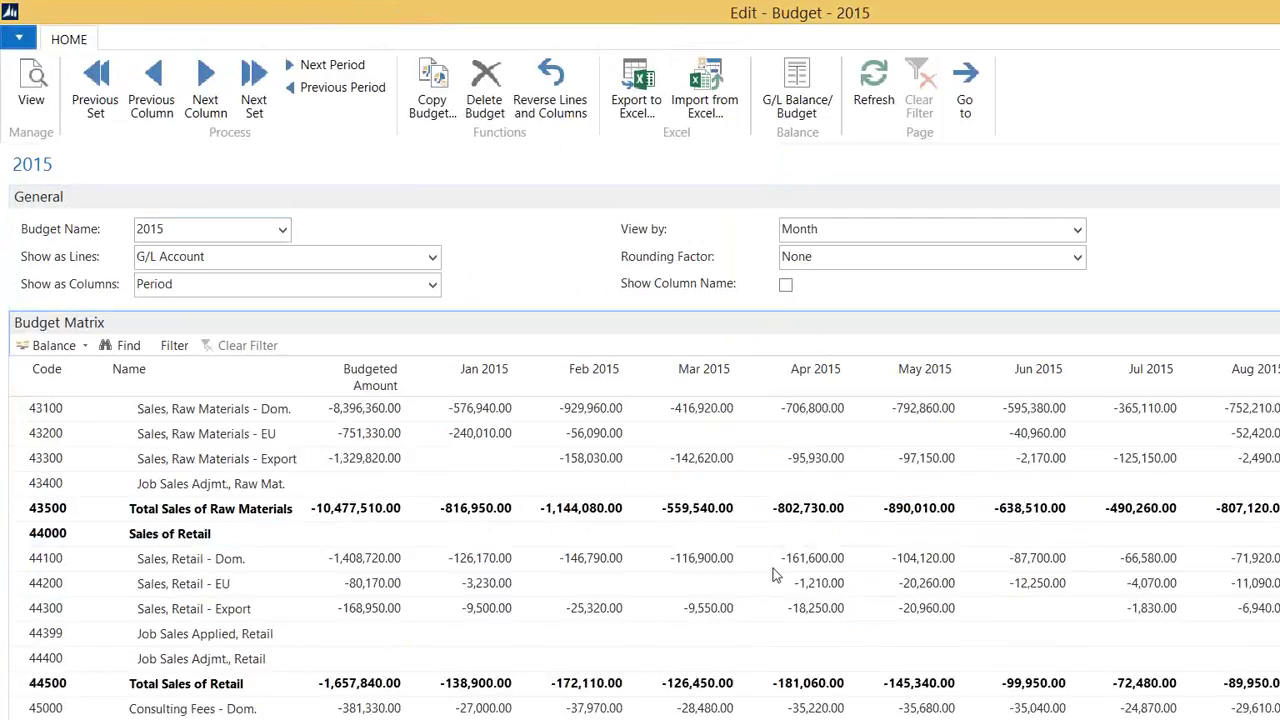
scroll(773, 575, down, 2)
scroll(773, 575, up, 2)
scroll(645, 553, down, 1)
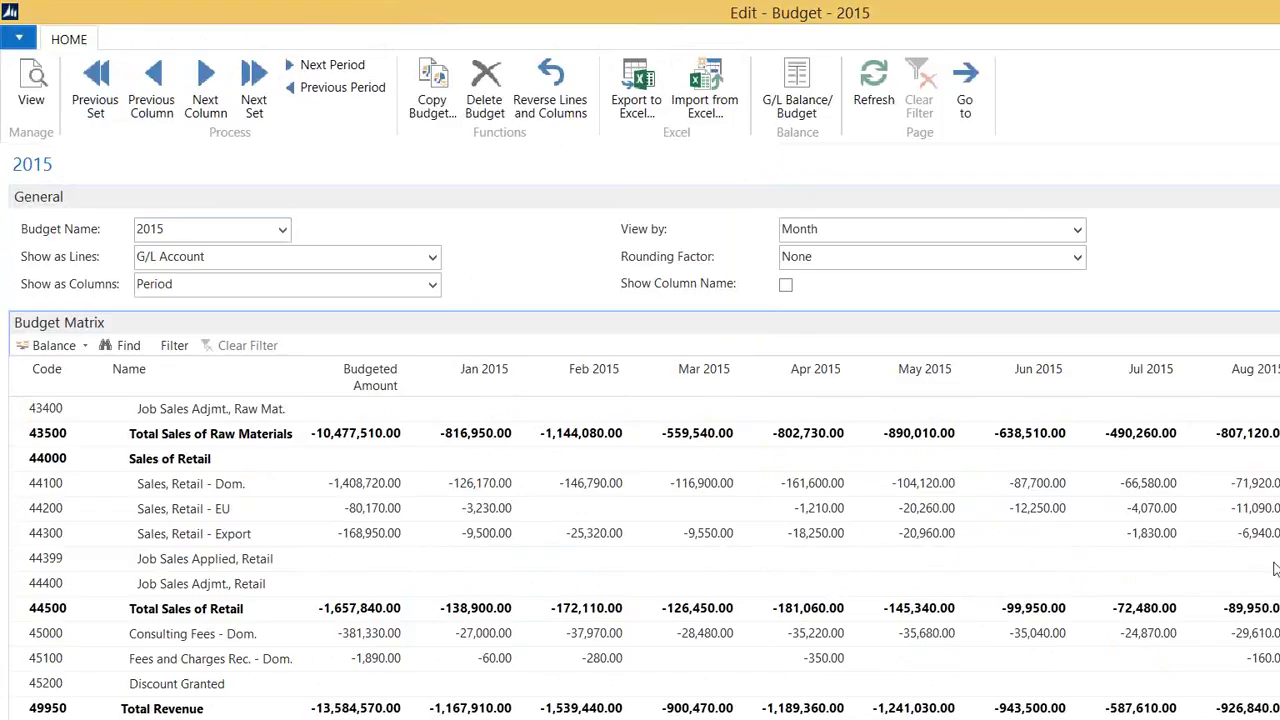
mouse_move(908, 542)
mouse_move(937, 620)
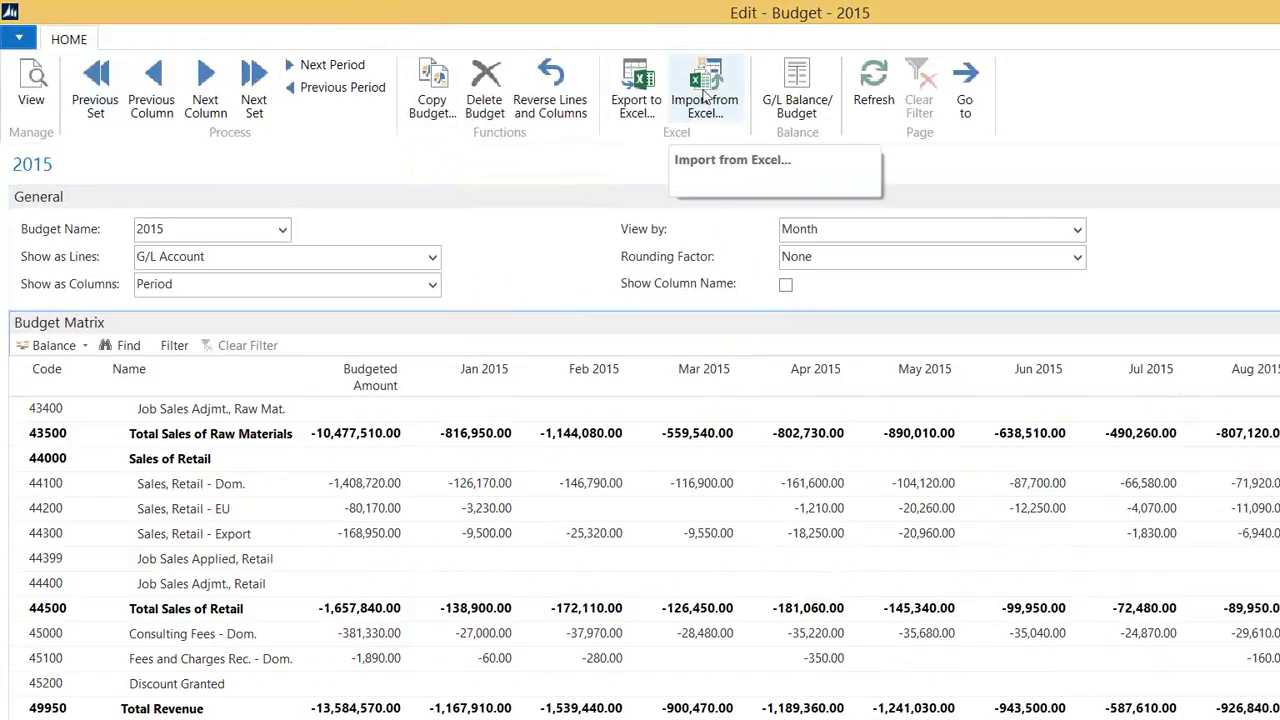
Switch the budget matrix back to the 2016 budget
click(283, 231)
double_click(171, 310)
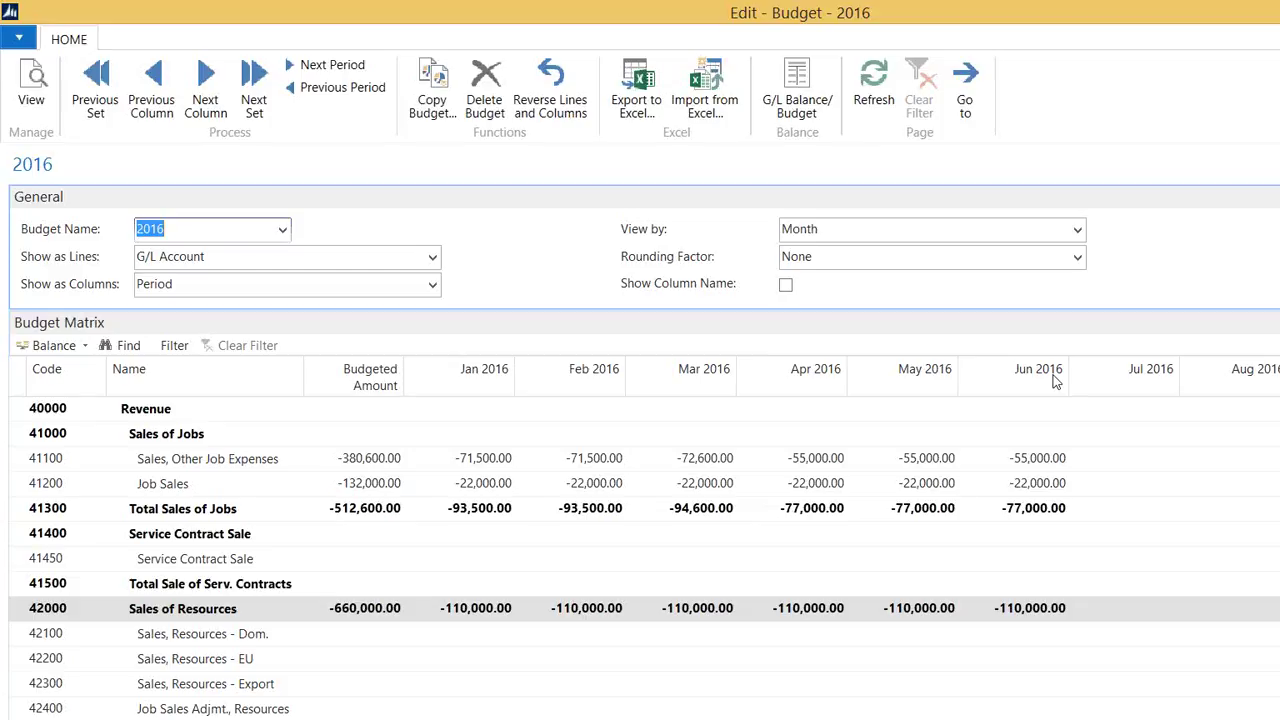
click(700, 110)
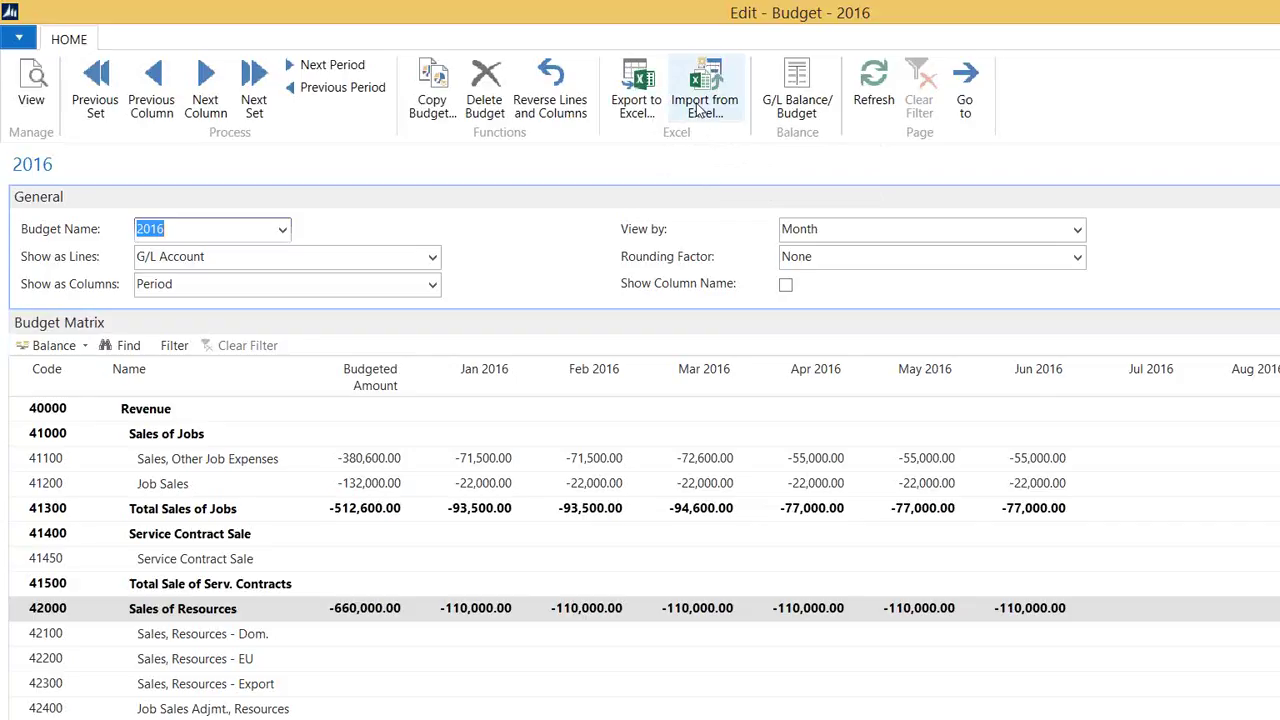
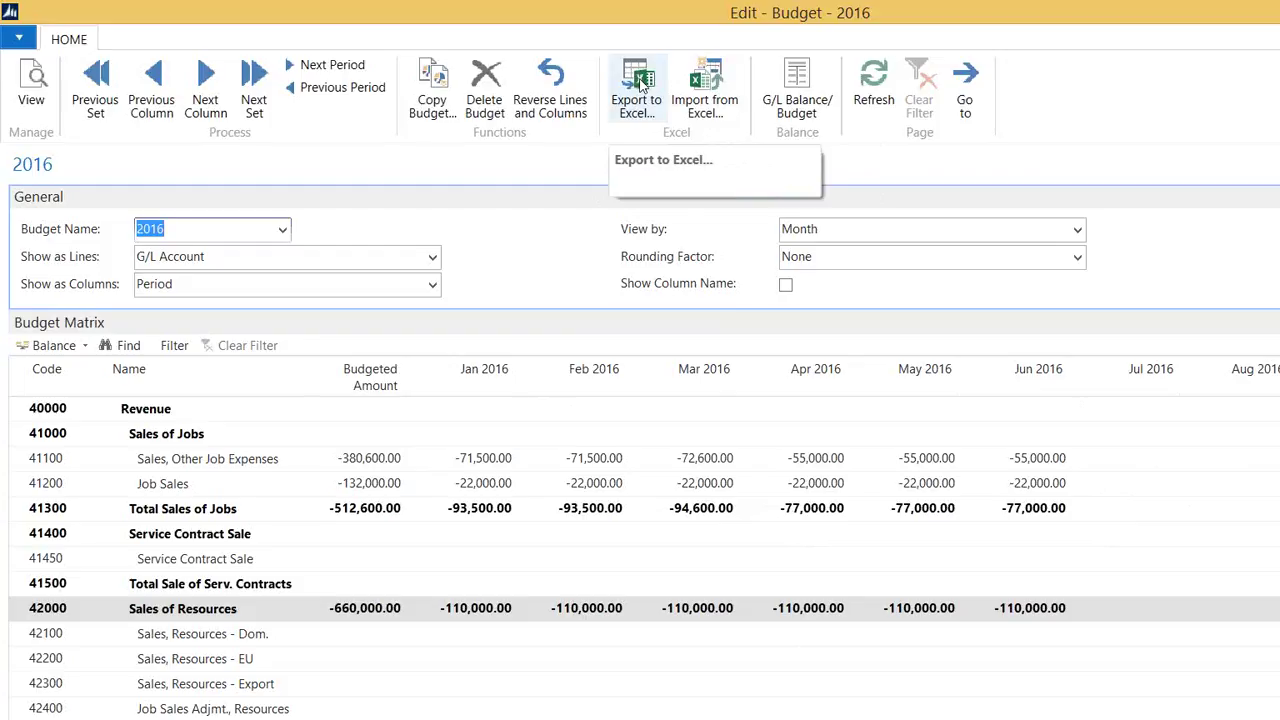
Export the 2016 budget to Excel with start date 1/1/2016, keeping 12 periods of 1M and the DEPARTMENT column dimension
click(640, 85)
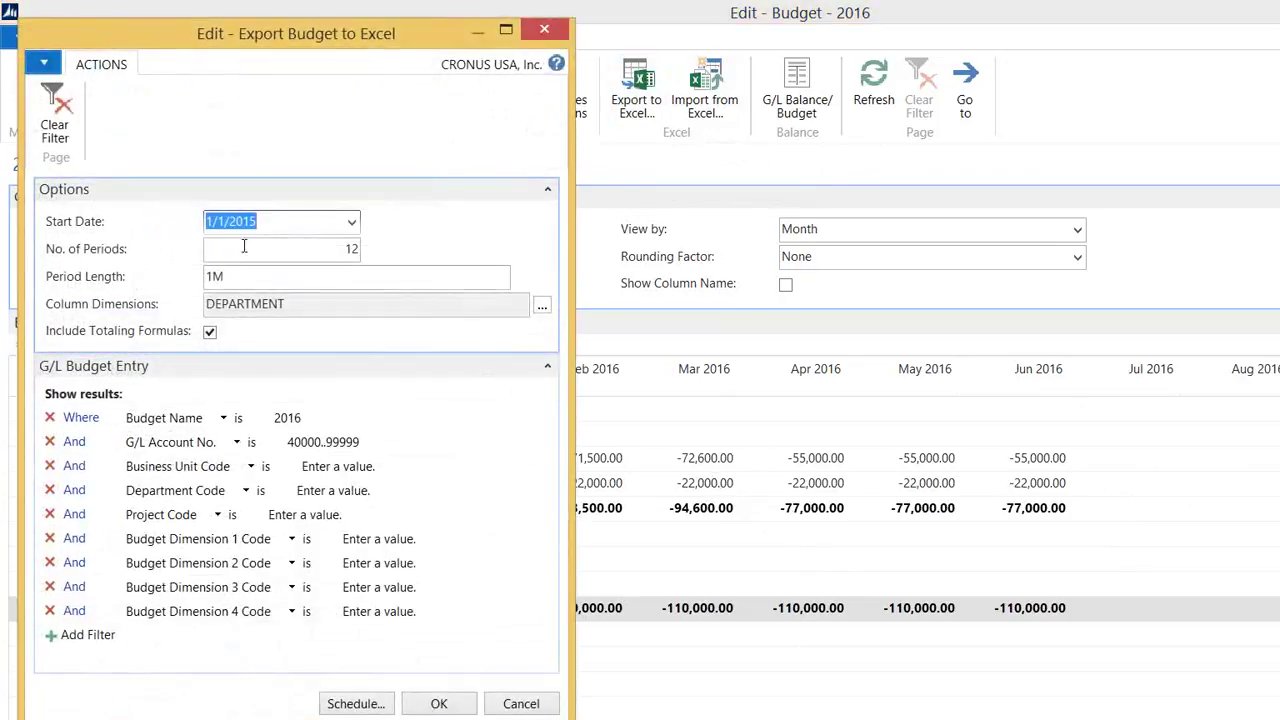
click(287, 222)
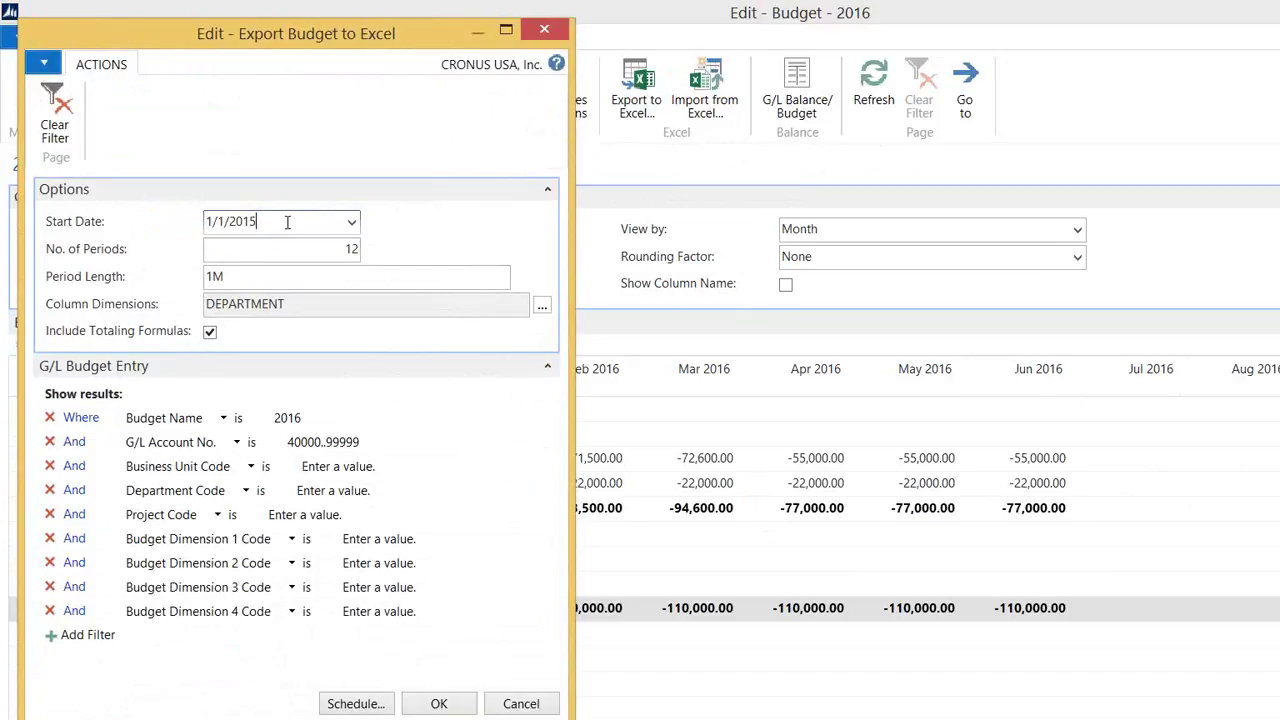
key(BackSpace)
text(6)
key(Tab)
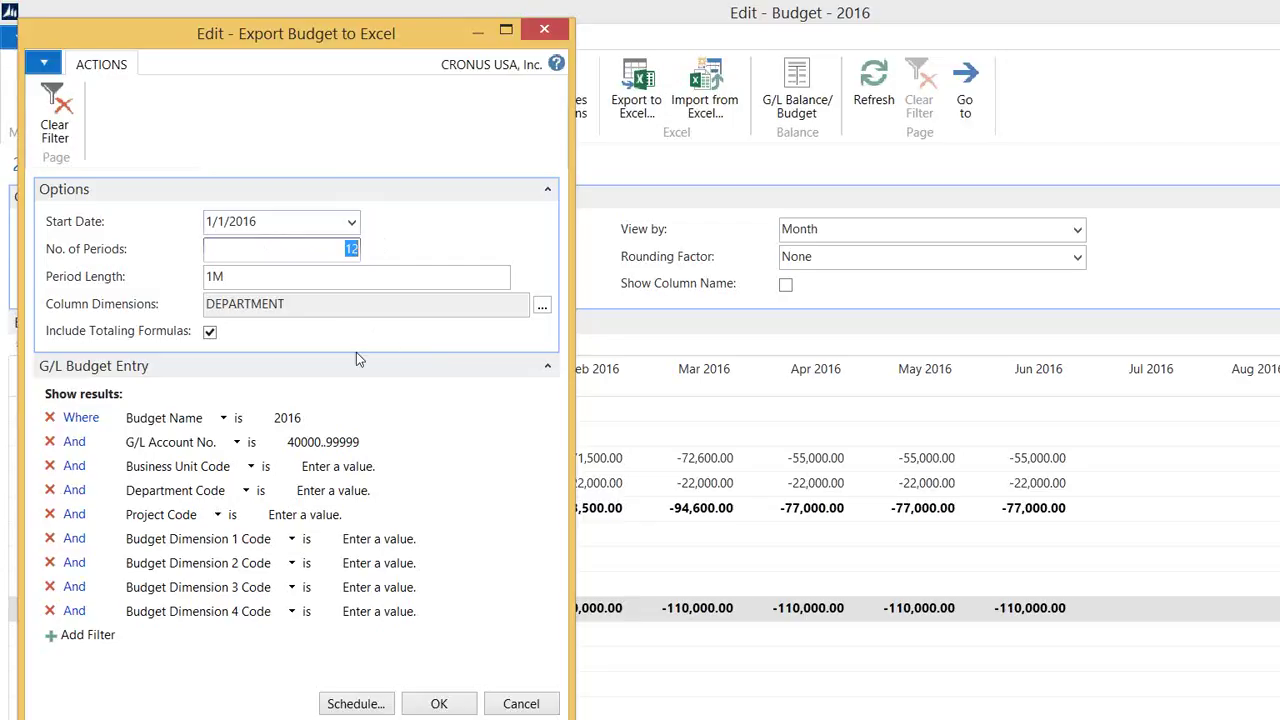
key(Tab)
click(224, 277)
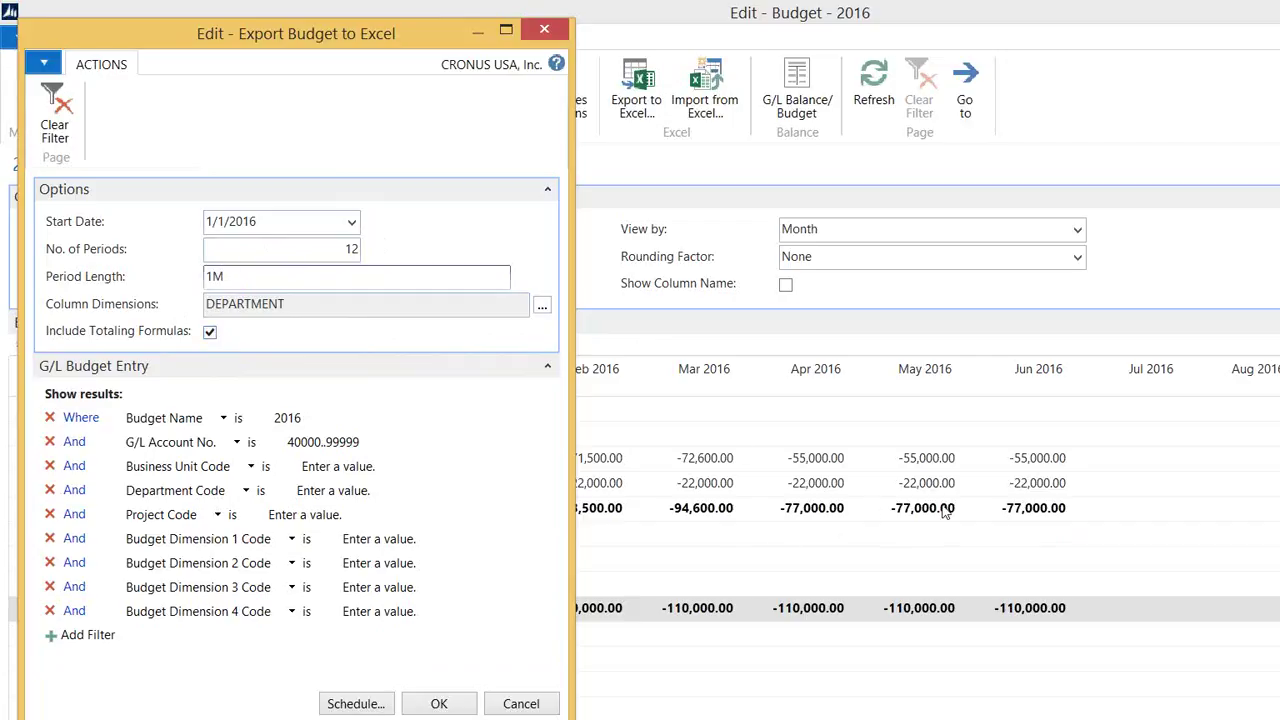
click(440, 704)
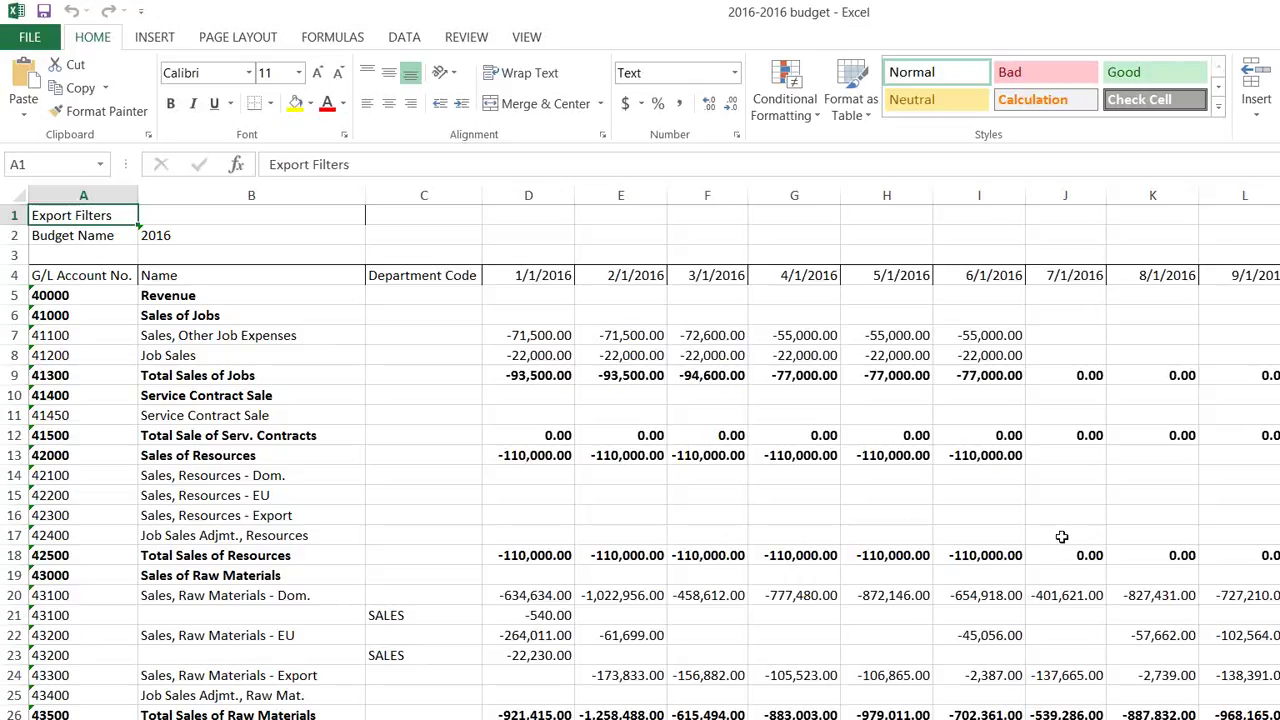
Fill the June 2016 amounts of accounts 41100, 41200 and 42000 across the following months
drag(22, 475, 14, 535)
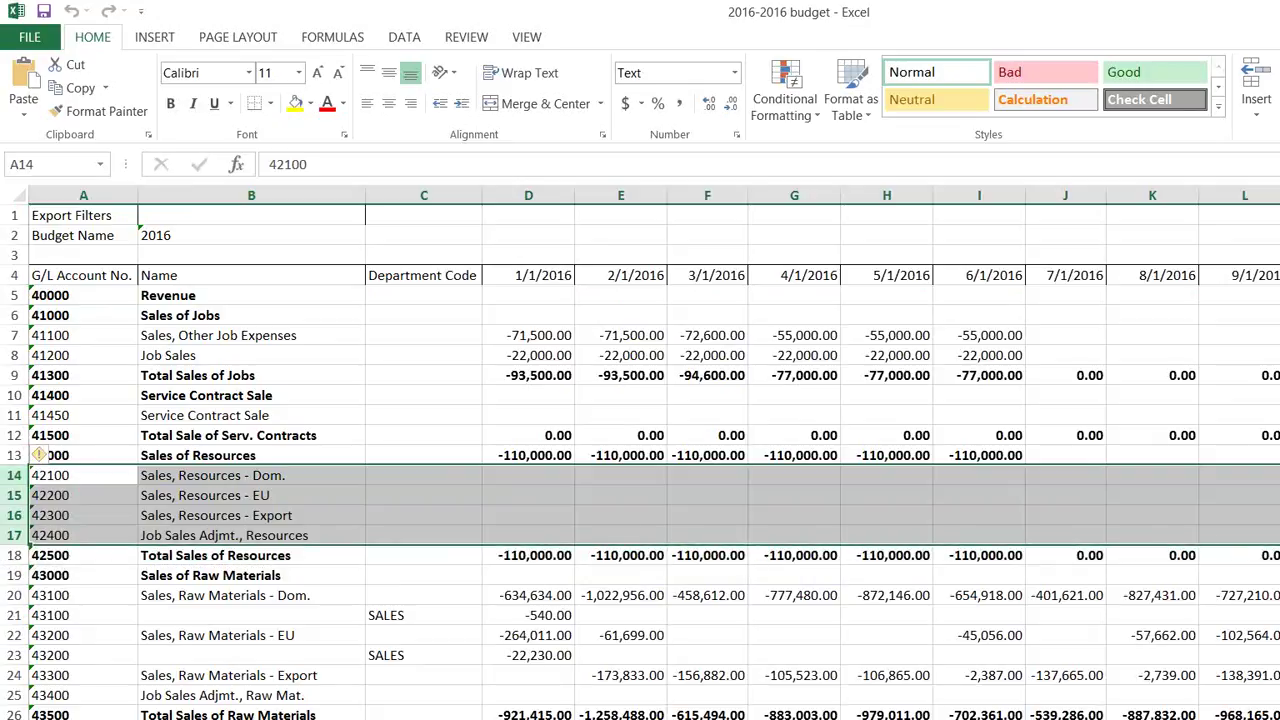
click(1211, 430)
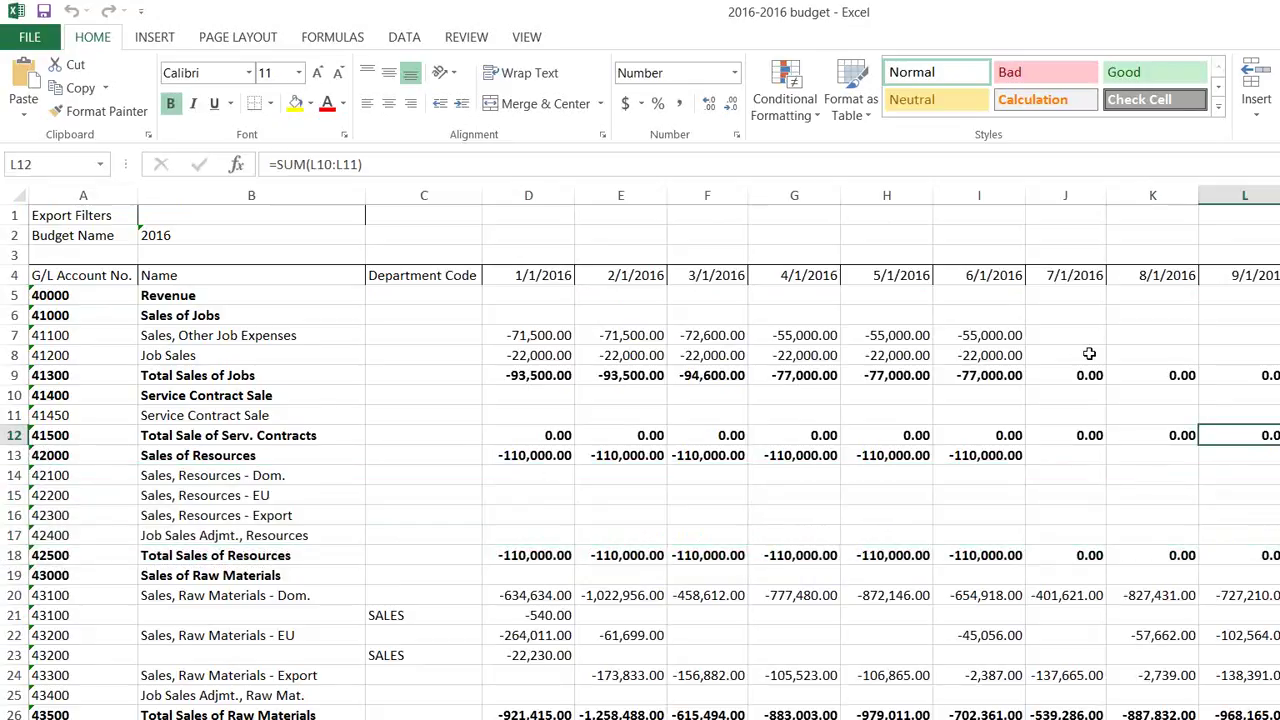
click(979, 335)
drag(979, 335, 1279, 366)
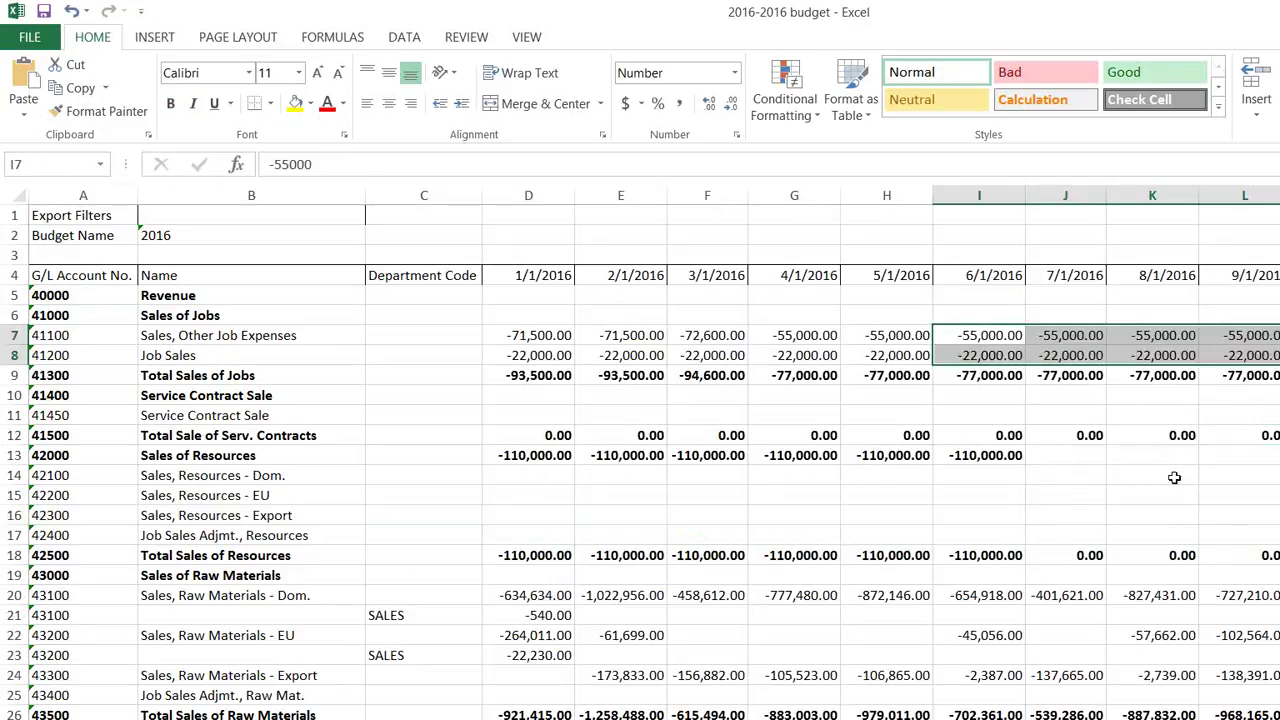
click(1008, 458)
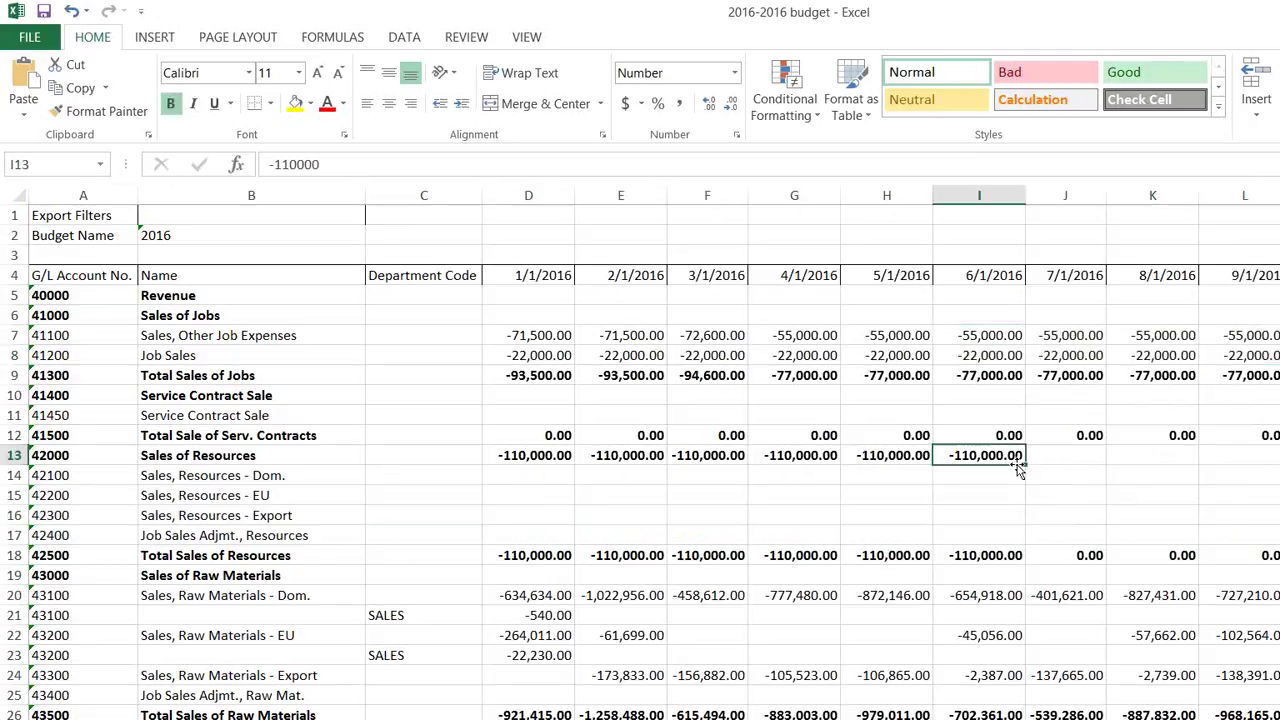
drag(1025, 465, 1279, 466)
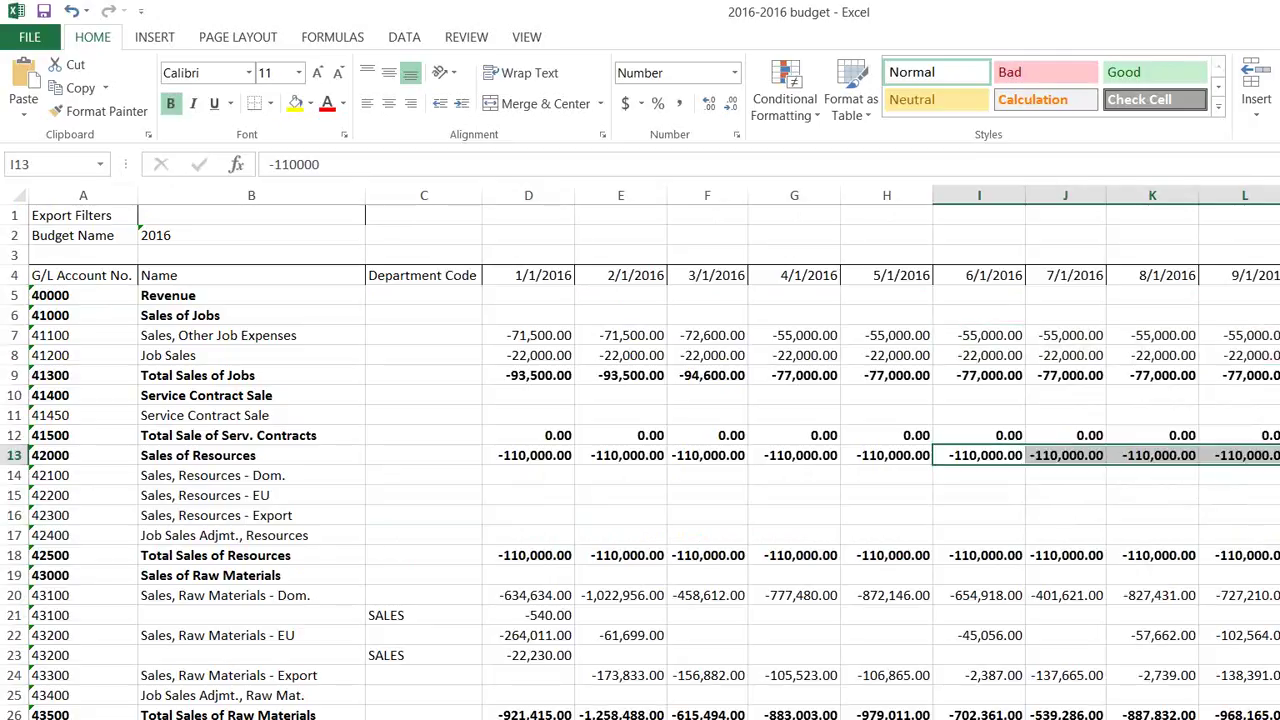
click(1279, 515)
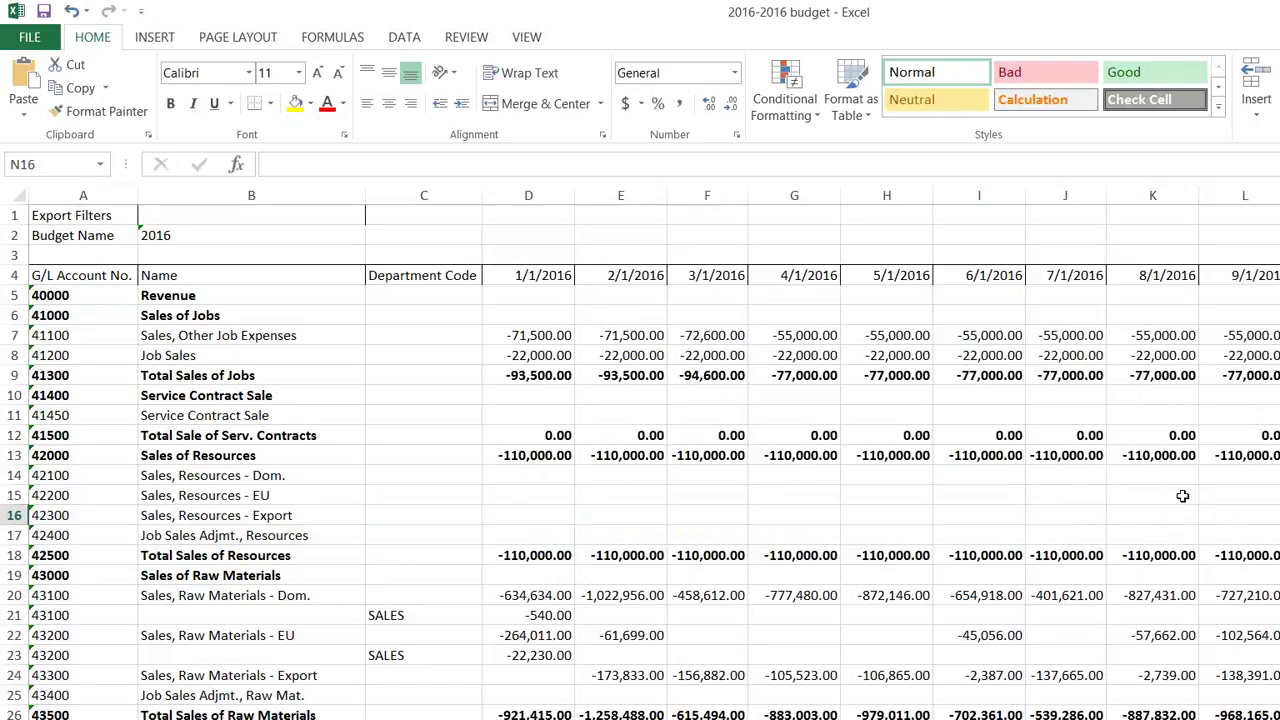
Enter 22222 for Sales, Resources - EU in January 2016 and fill it across the following months
click(832, 494)
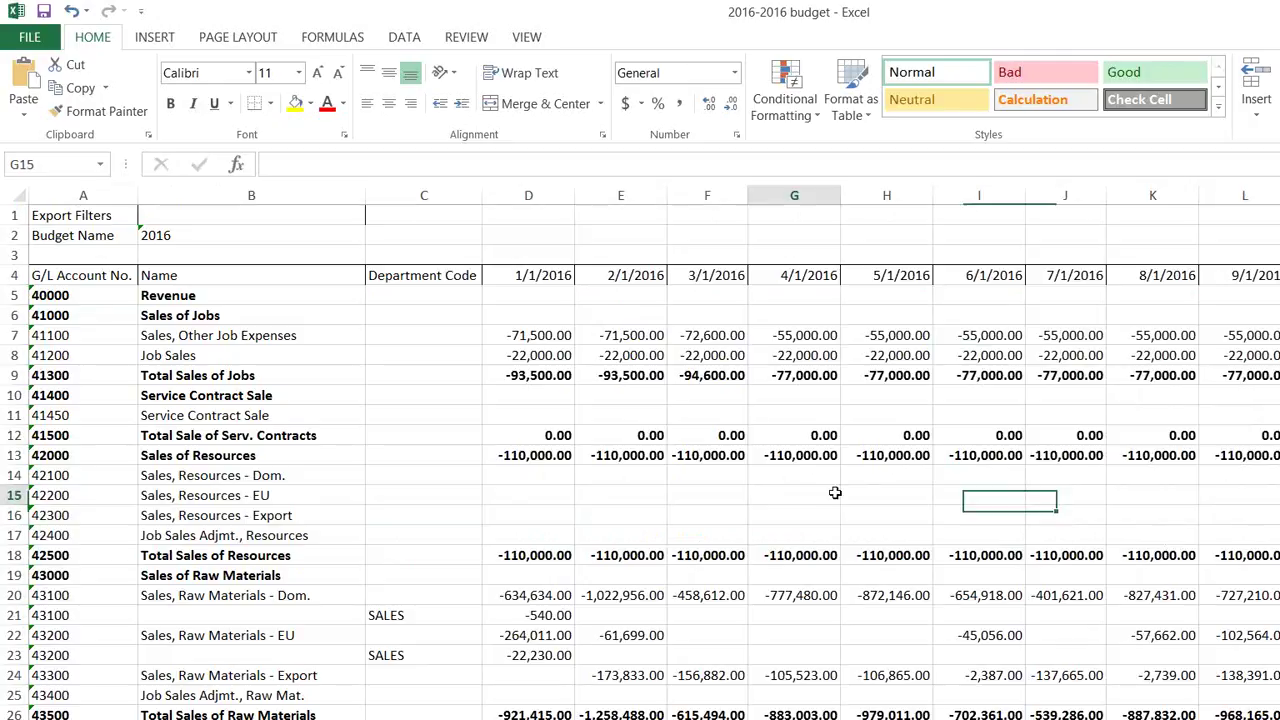
click(564, 492)
text(22222)
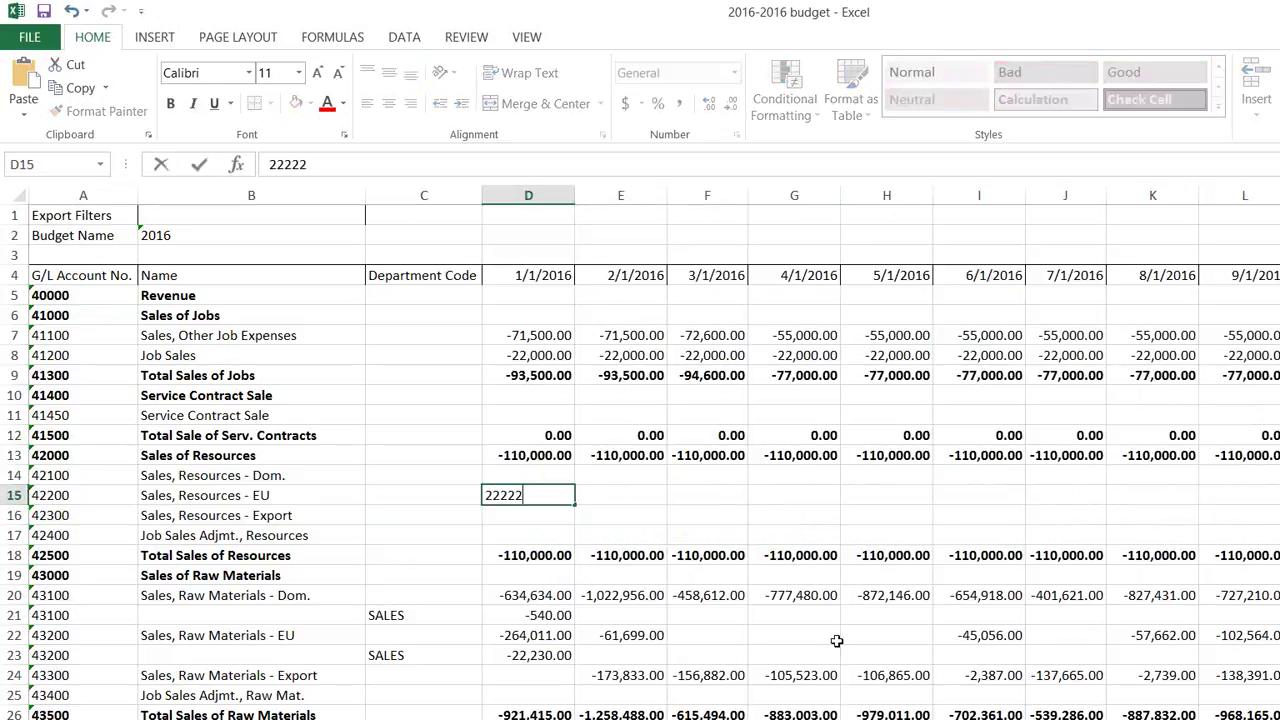
key(Tab)
click(566, 498)
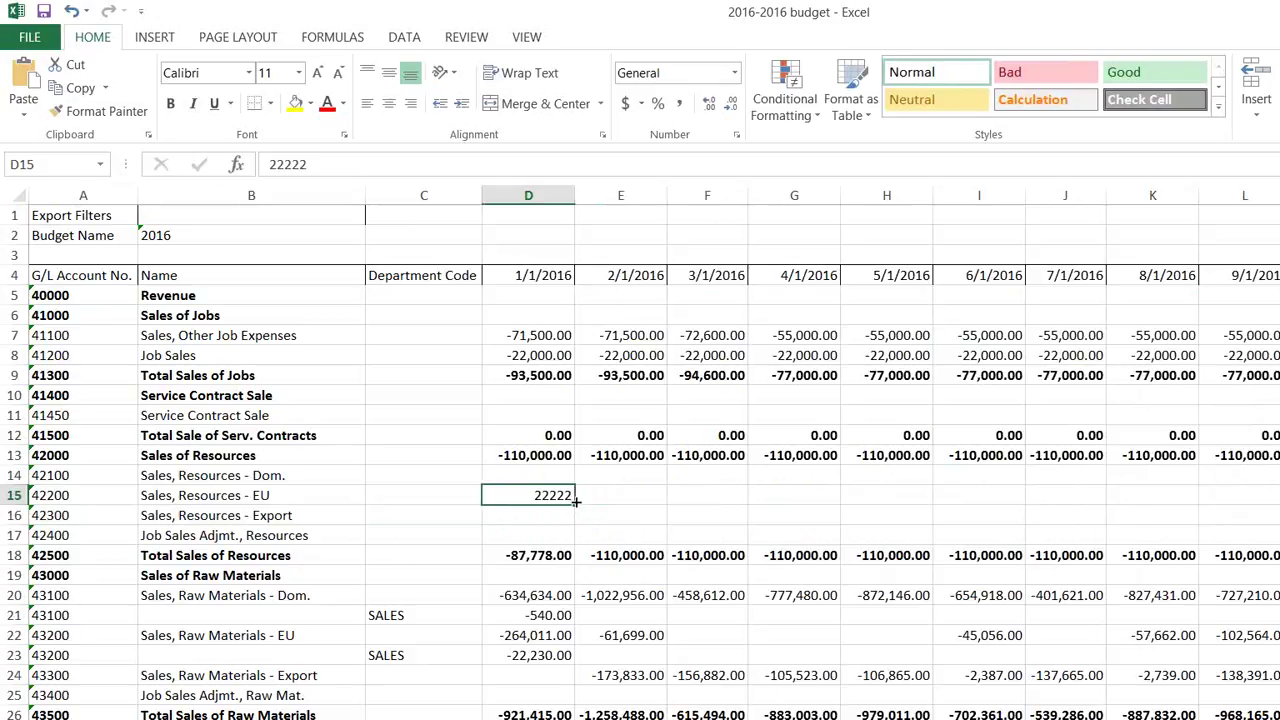
drag(575, 505, 1240, 530)
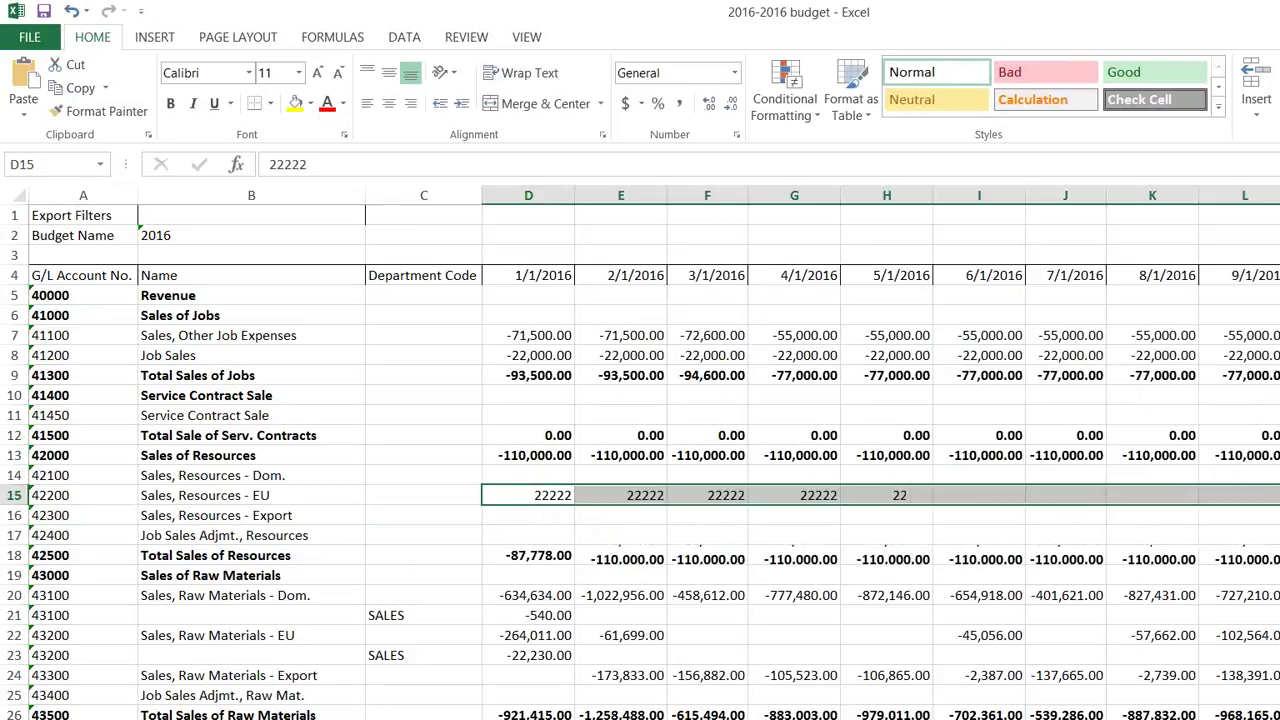
click(1113, 553)
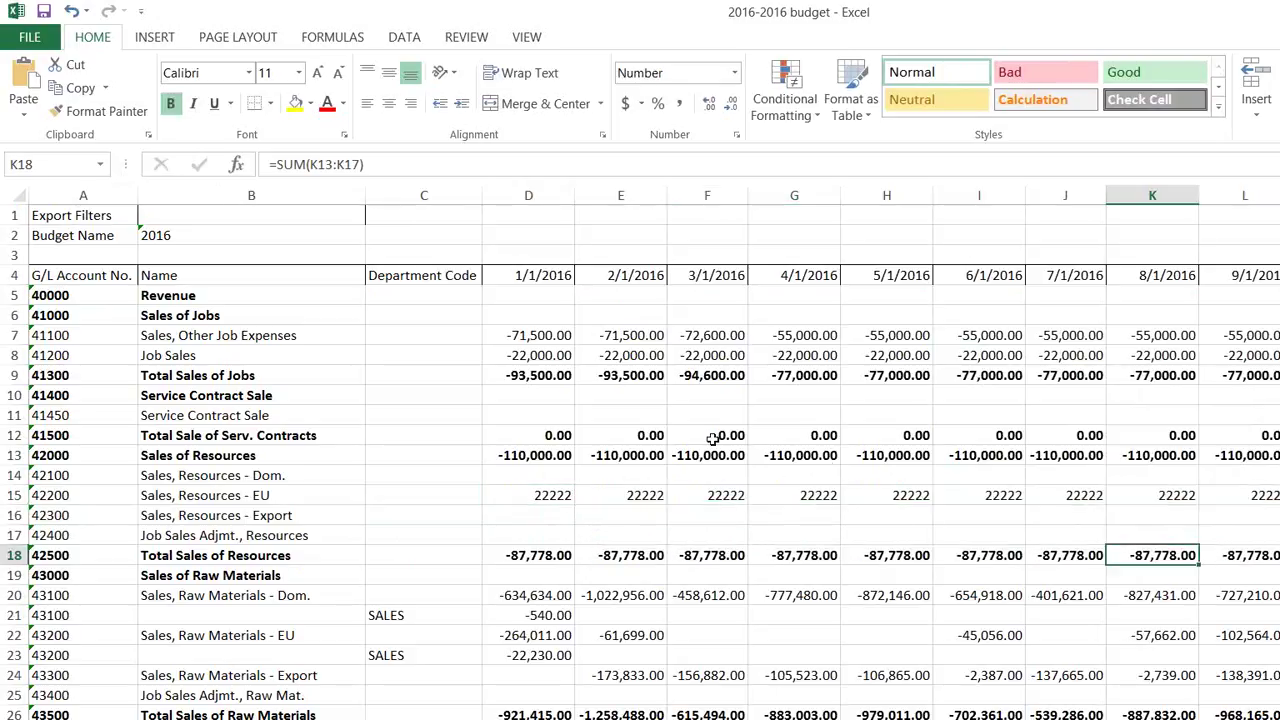
Save the exported budget workbook to the Desktop folder
click(40, 38)
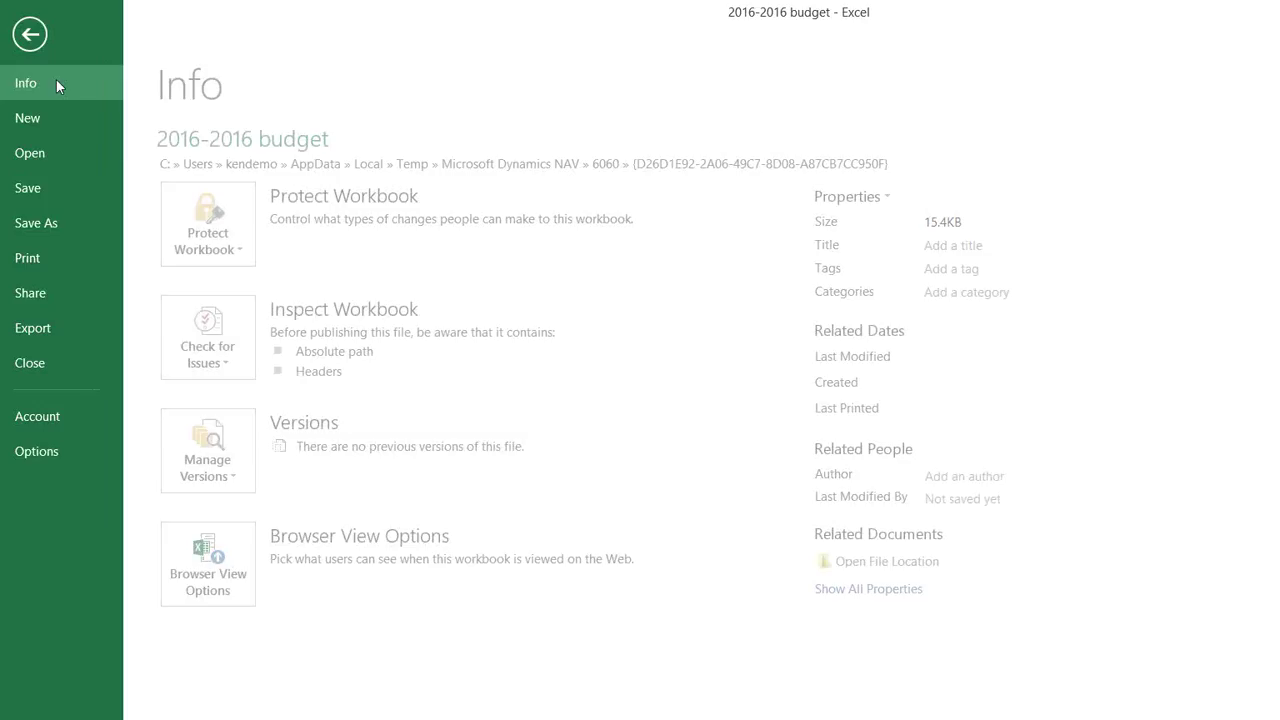
click(65, 221)
click(547, 210)
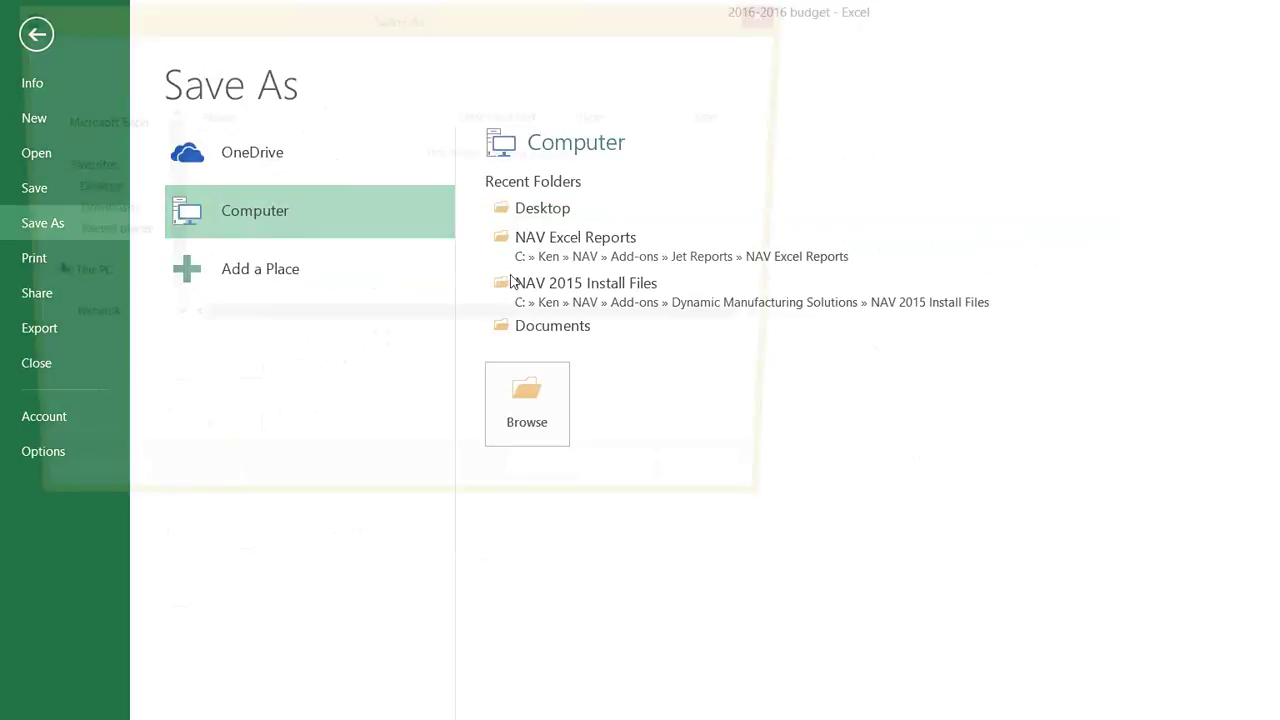
click(627, 486)
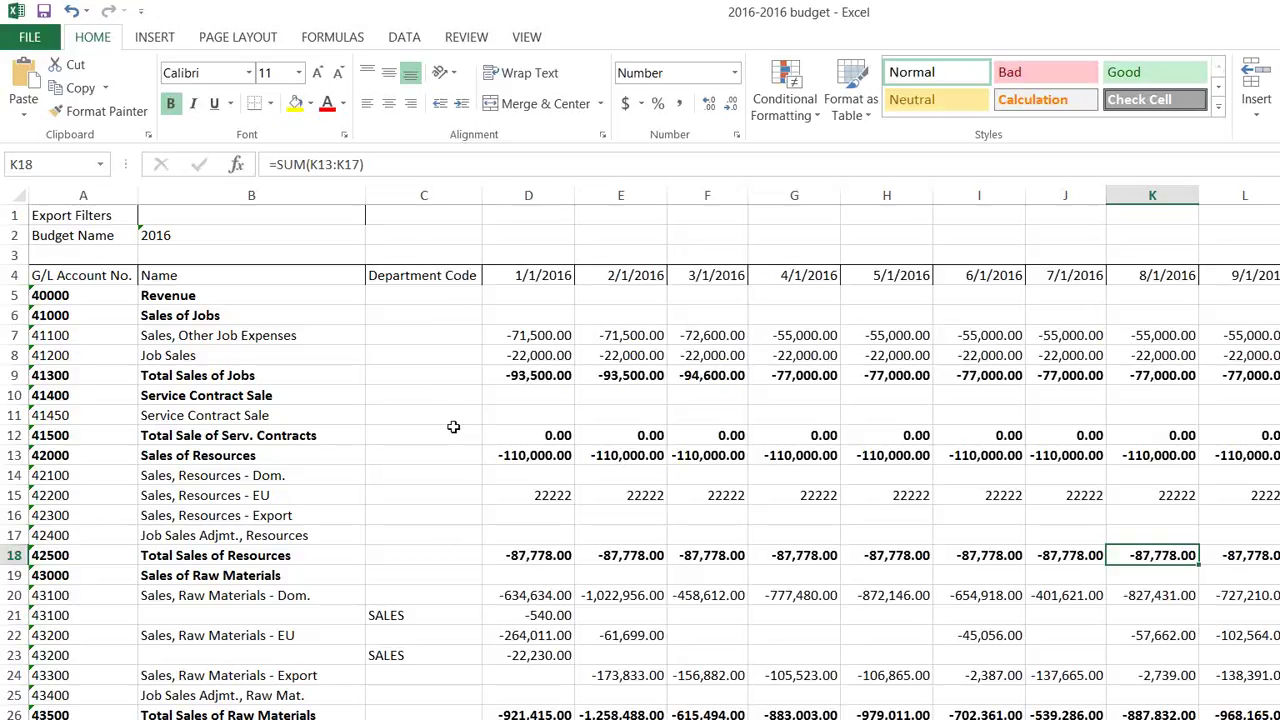
Set the department code to SALES for accounts 41100 Sales, Other Job Expenses and 41200 Job Sales in the exported workbook
click(474, 335)
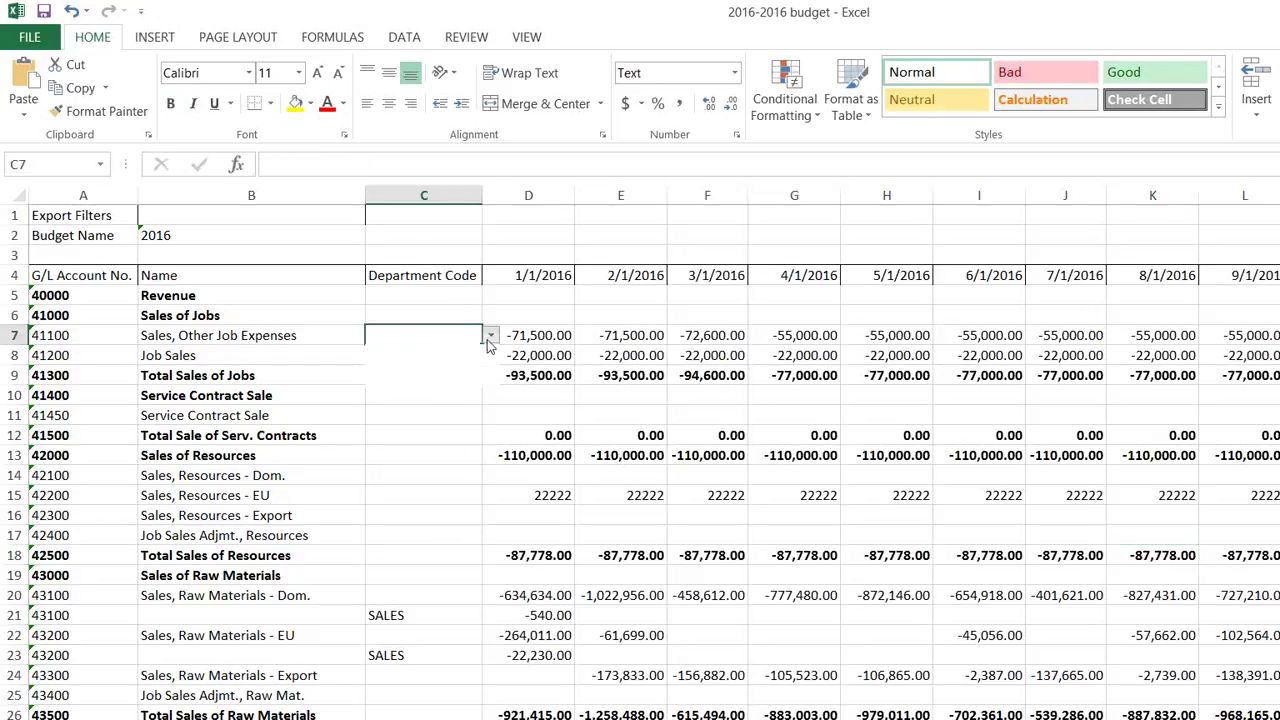
click(490, 337)
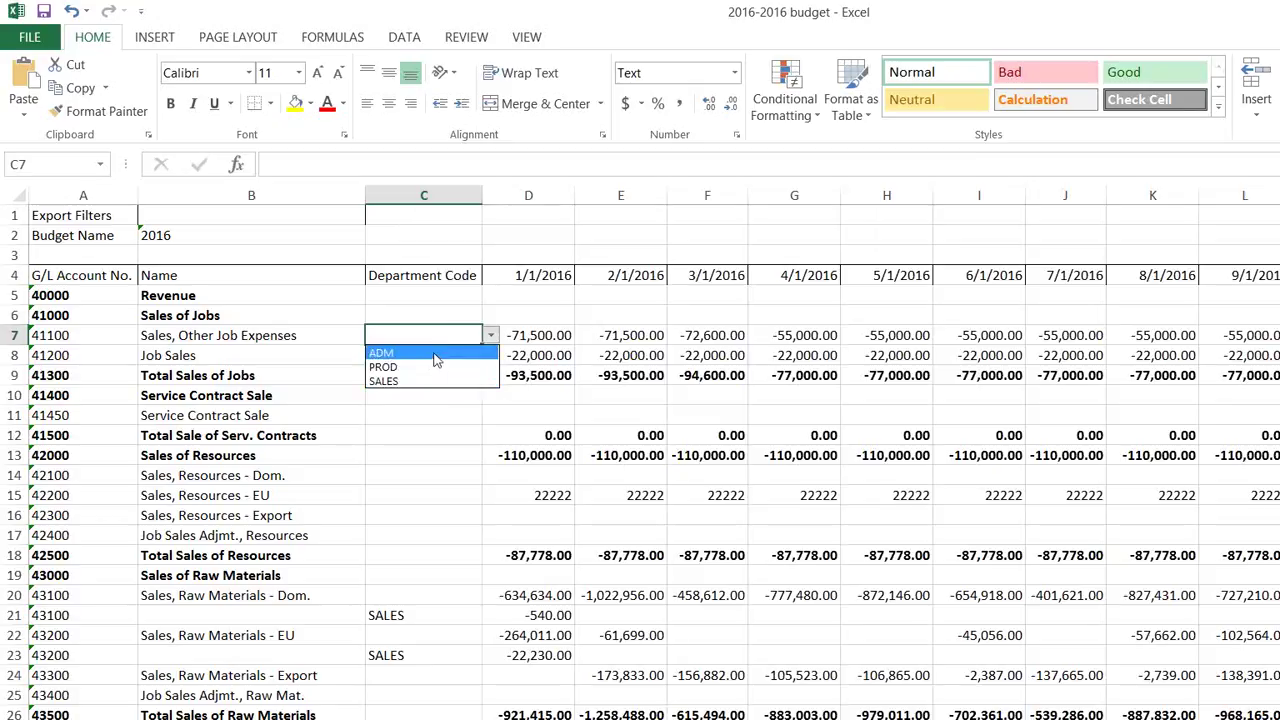
click(435, 355)
click(491, 336)
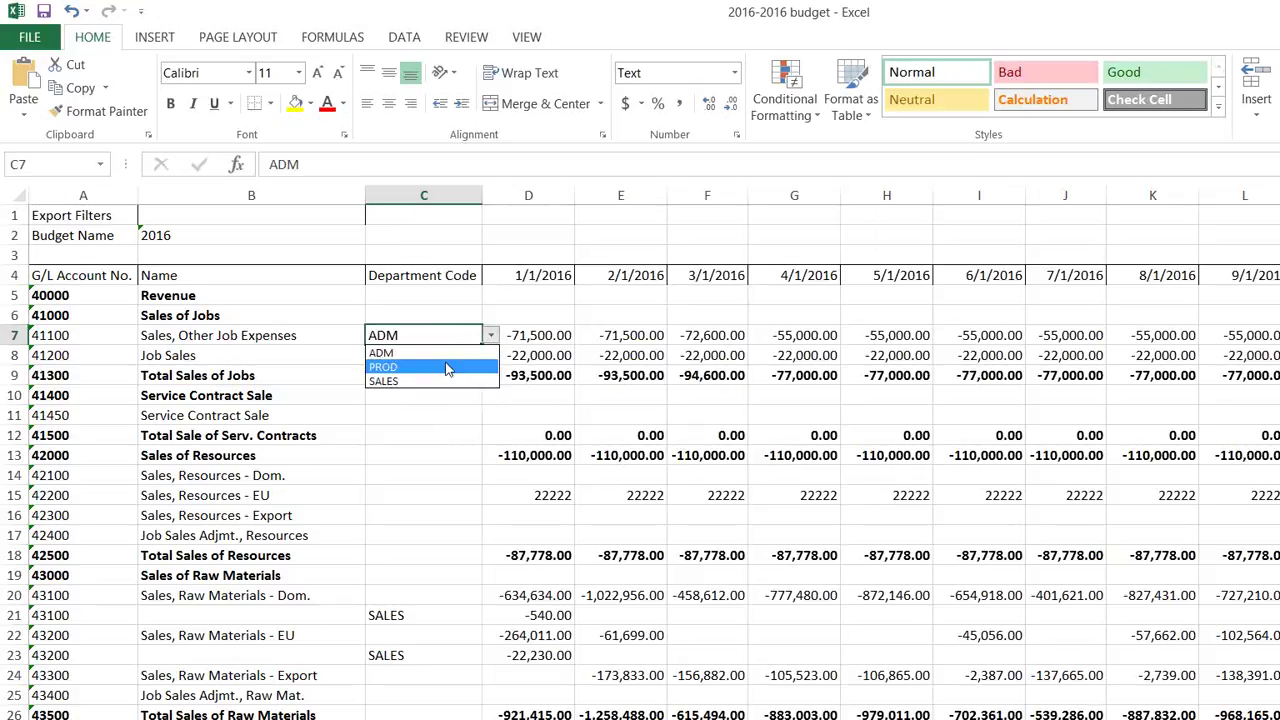
click(423, 382)
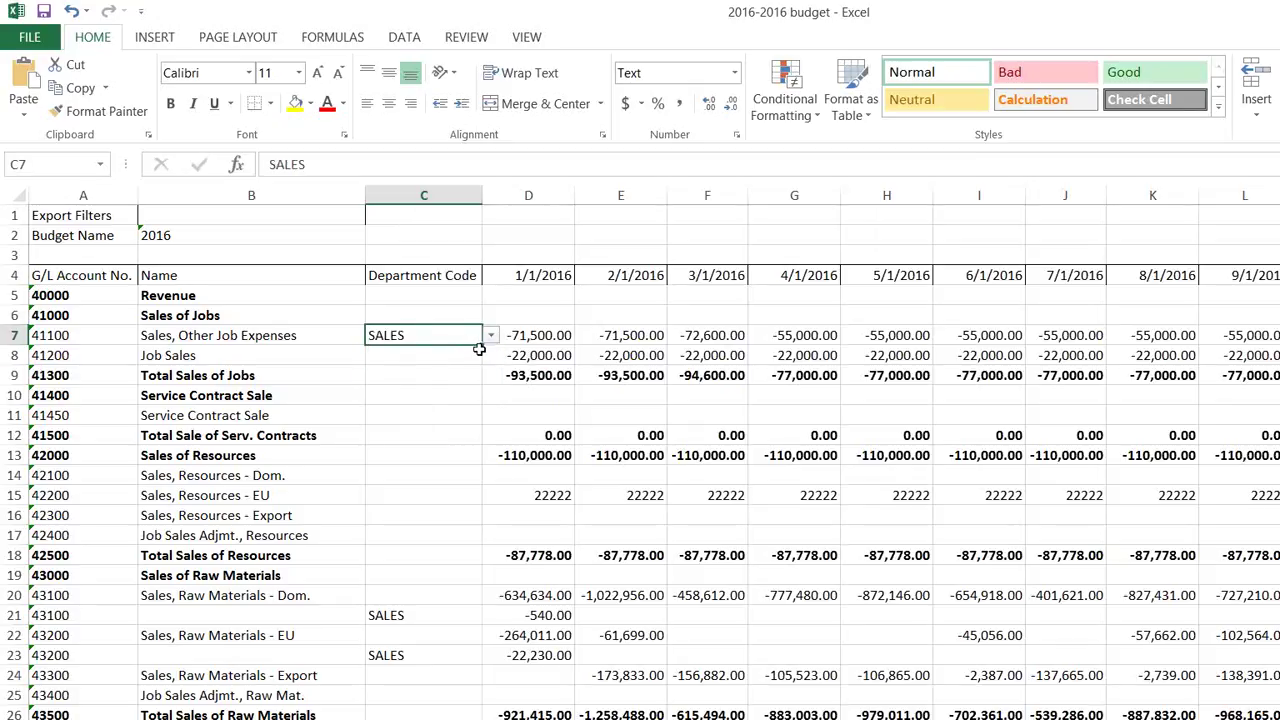
click(460, 357)
click(491, 356)
click(440, 398)
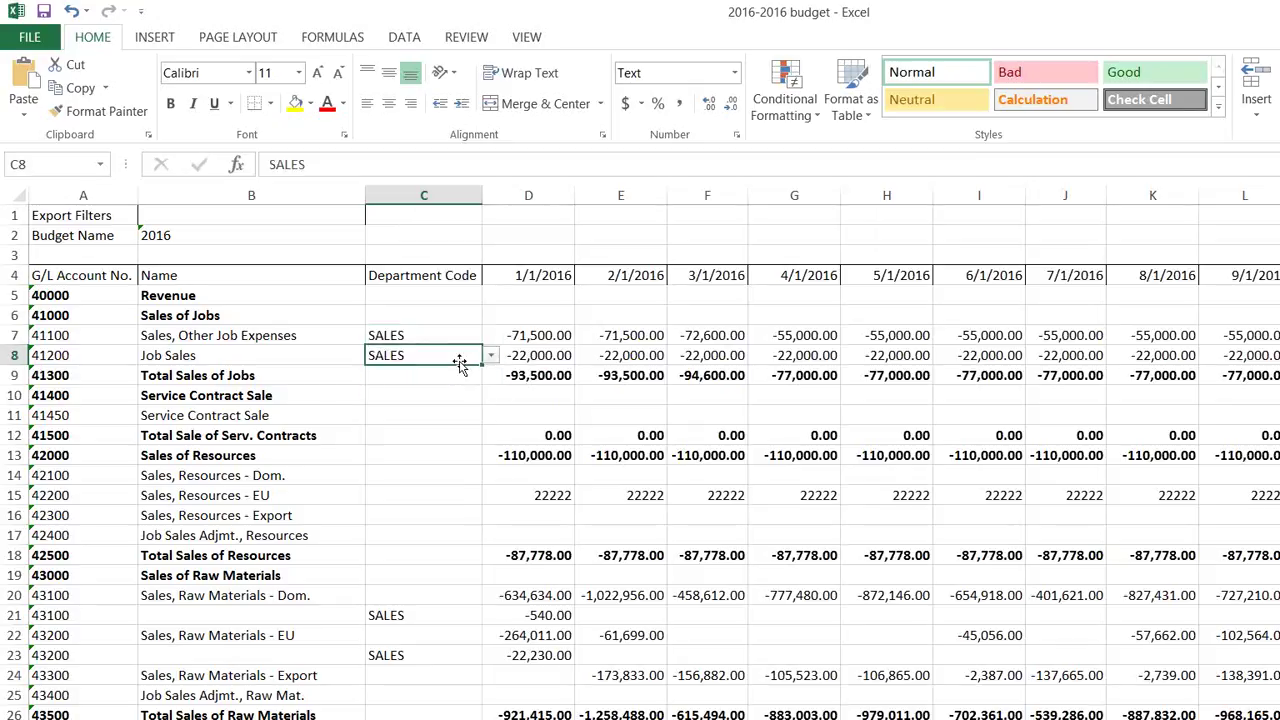
drag(481, 366, 480, 366)
Assign the SALES department code to account 42200 Sales, Resources - EU
click(455, 495)
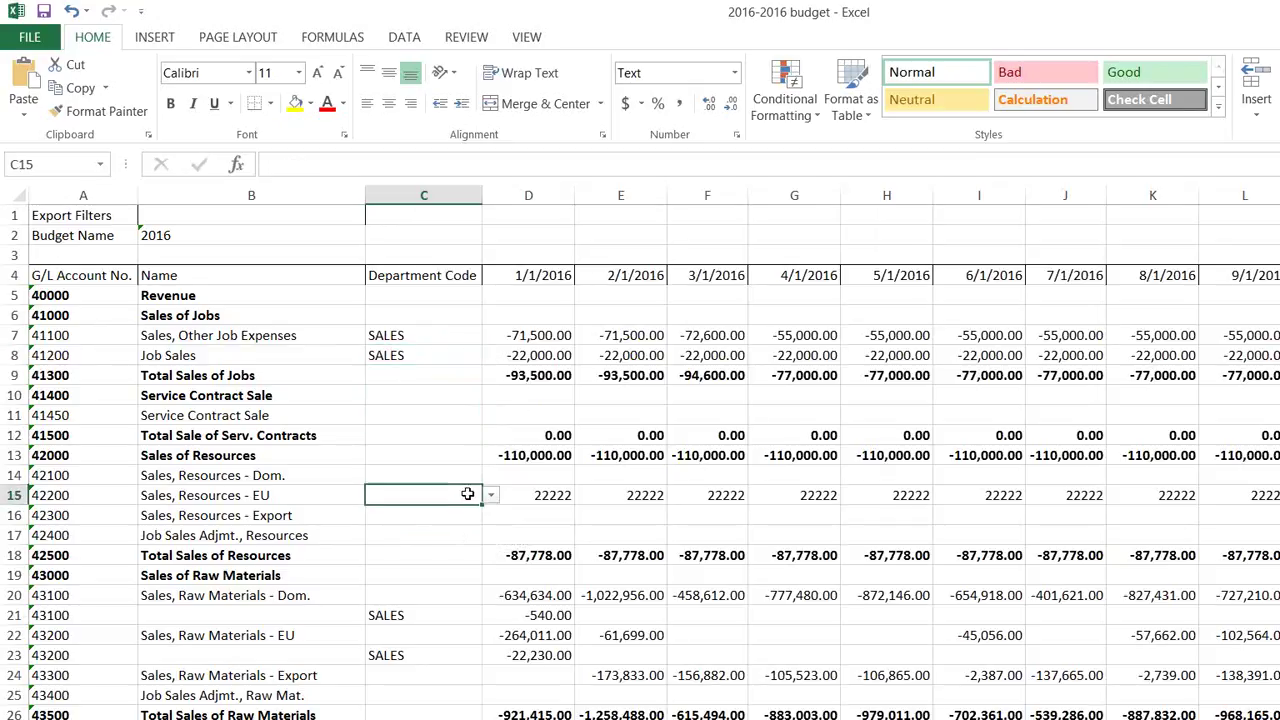
click(491, 495)
click(452, 542)
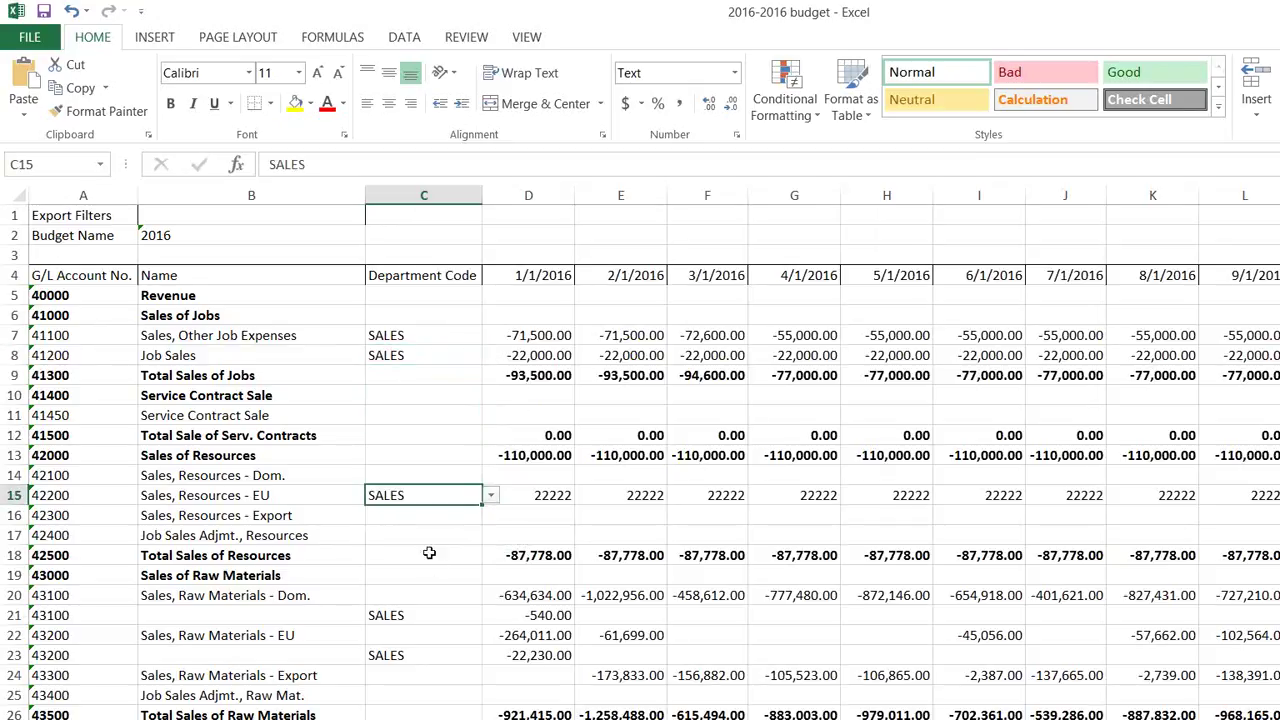
click(428, 553)
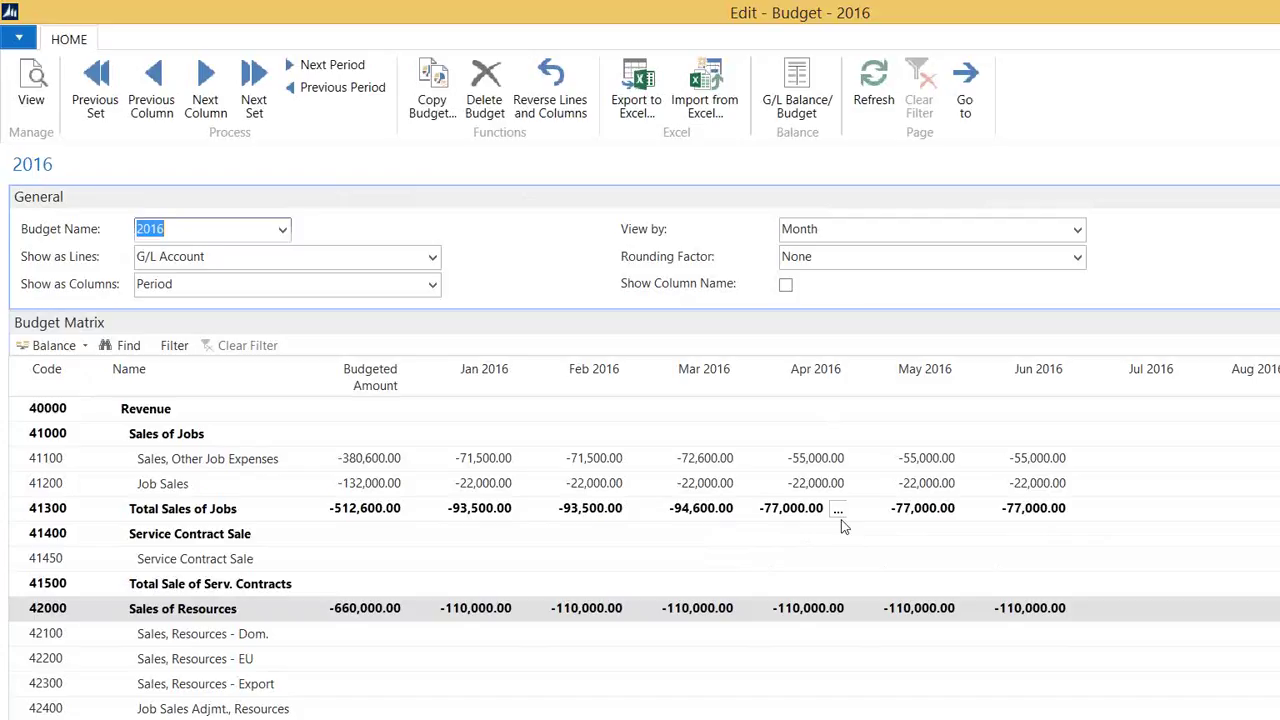
In Dynamics NAV, set up the Excel import for the 2016 budget with Replace entries and append a note naming the importer to the description
click(708, 82)
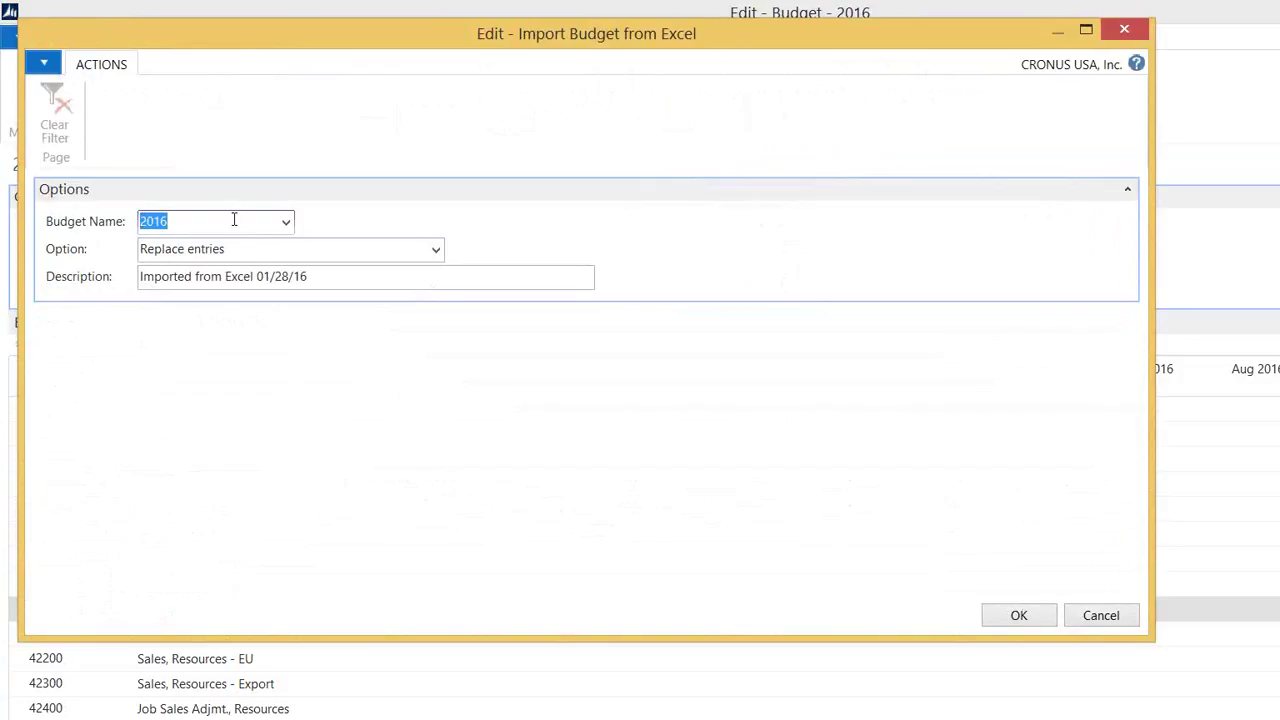
click(437, 250)
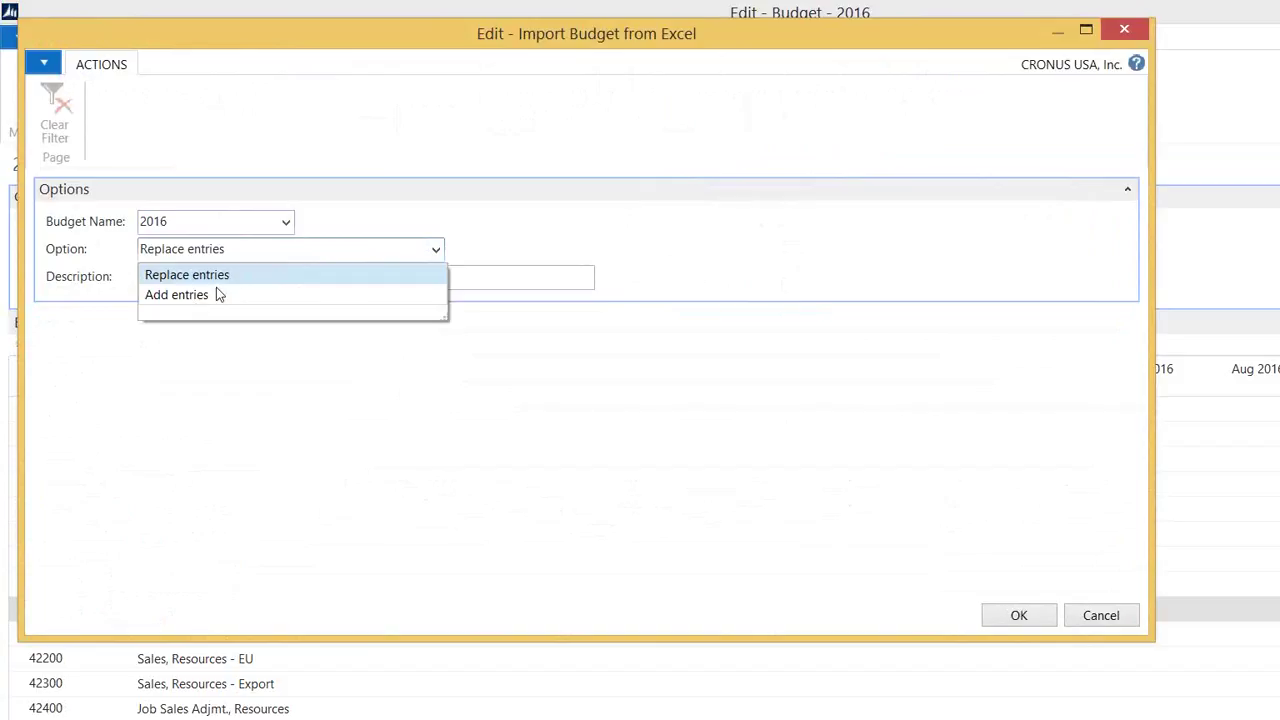
click(251, 281)
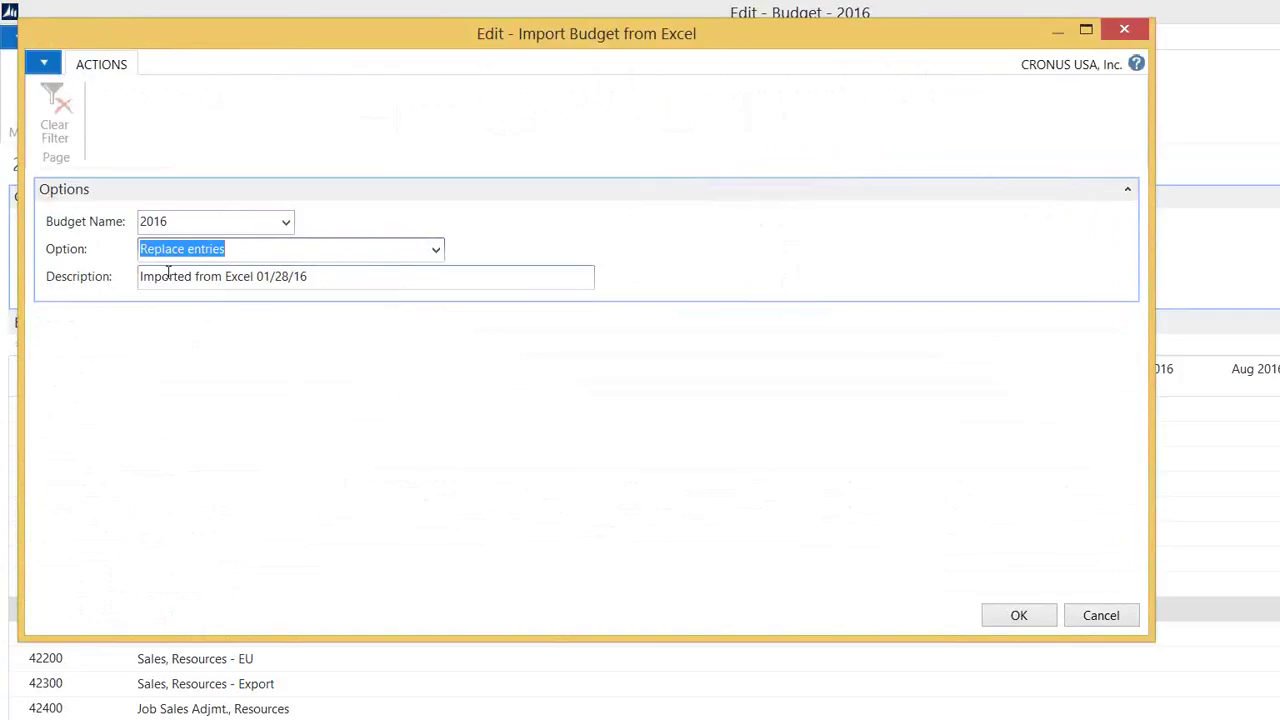
click(346, 277)
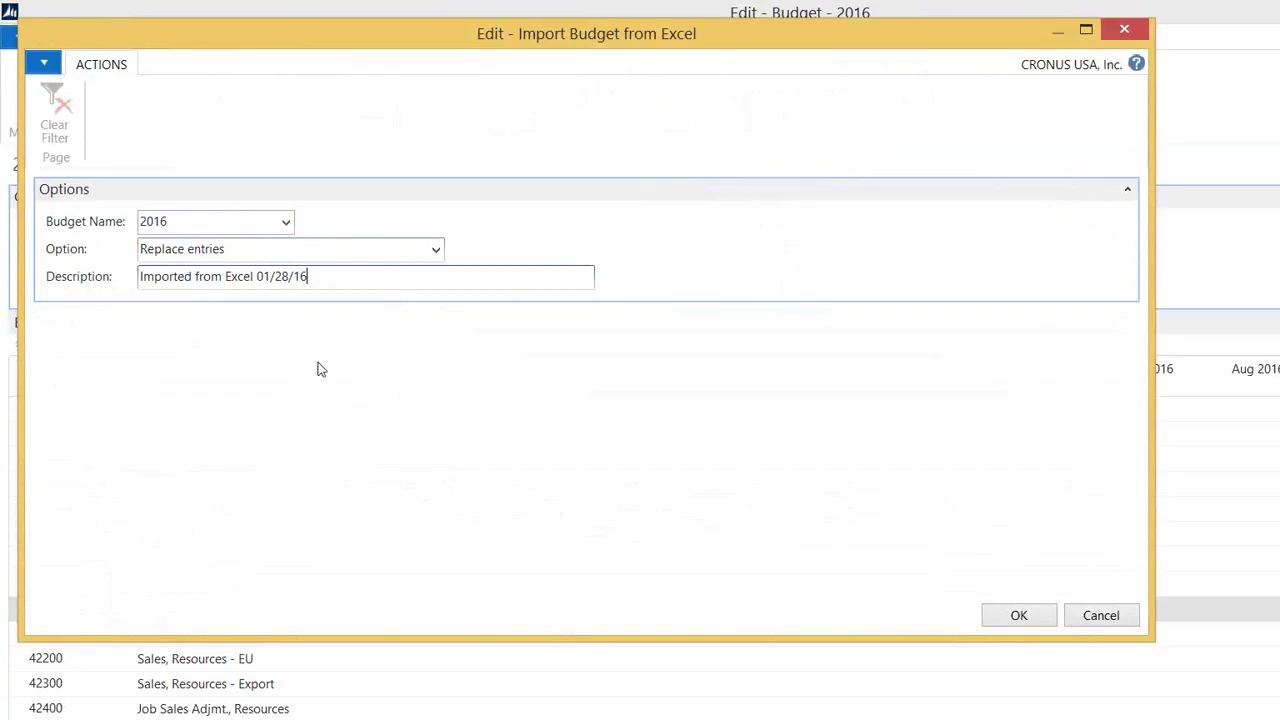
text(- Ken imported these)
Import the "2016-2016 budget" workbook from the Desktop, agreeing to replace the existing entries of budget 2016
click(1017, 616)
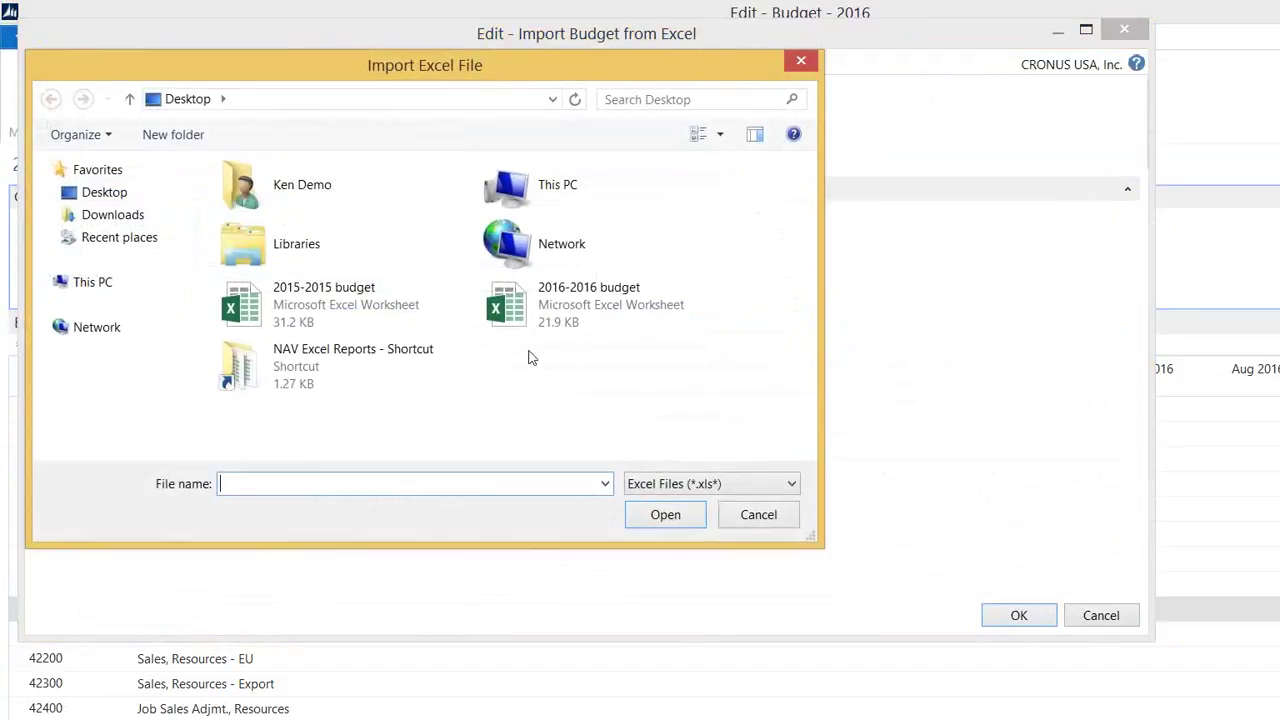
click(632, 300)
click(665, 516)
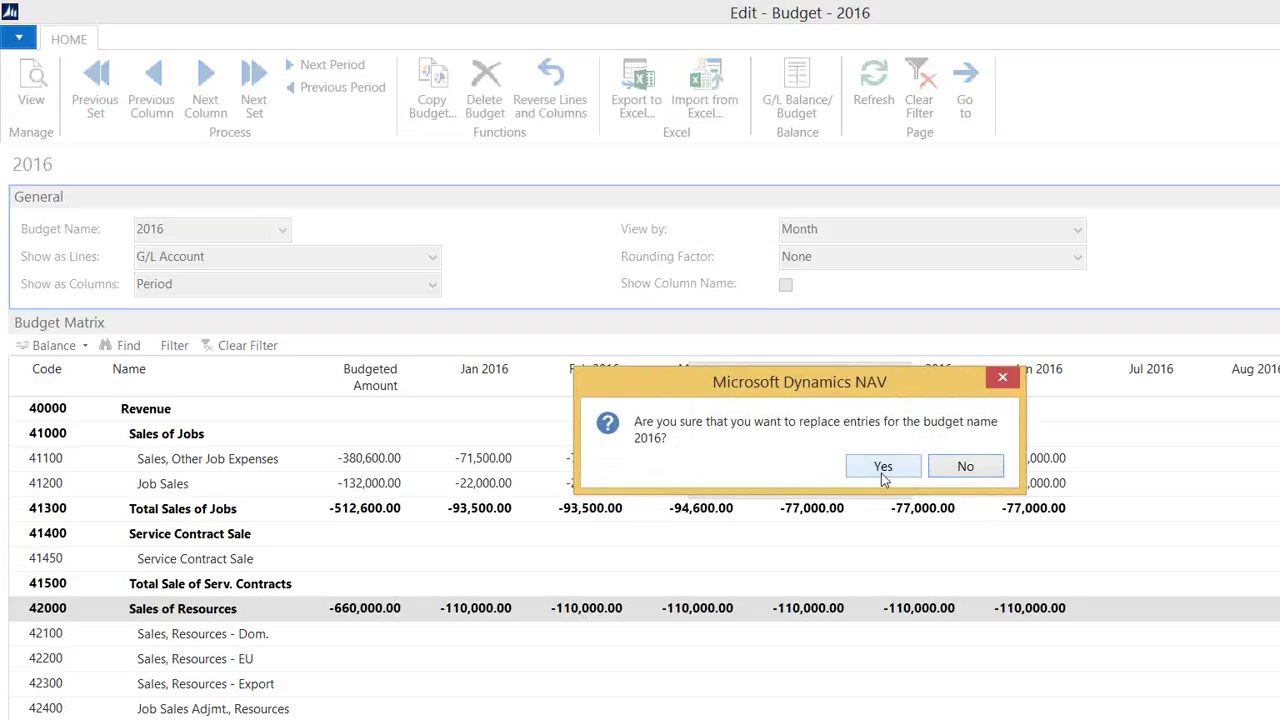
click(884, 474)
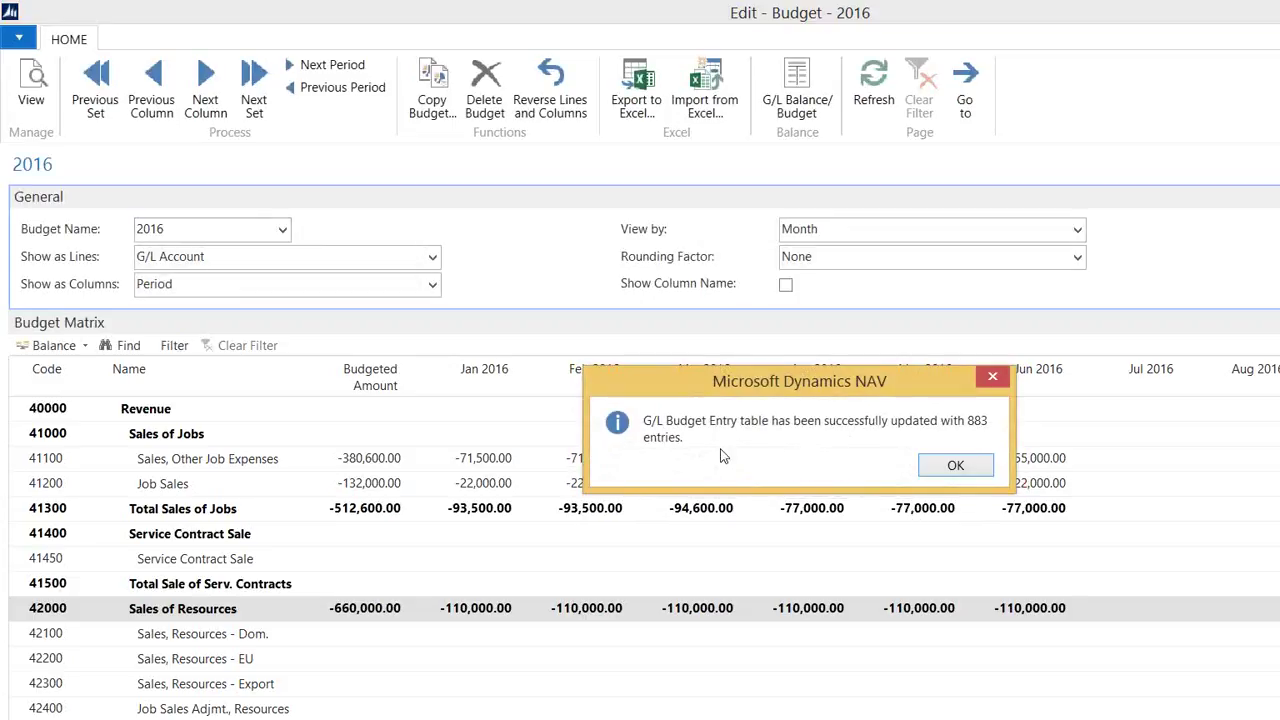
click(955, 468)
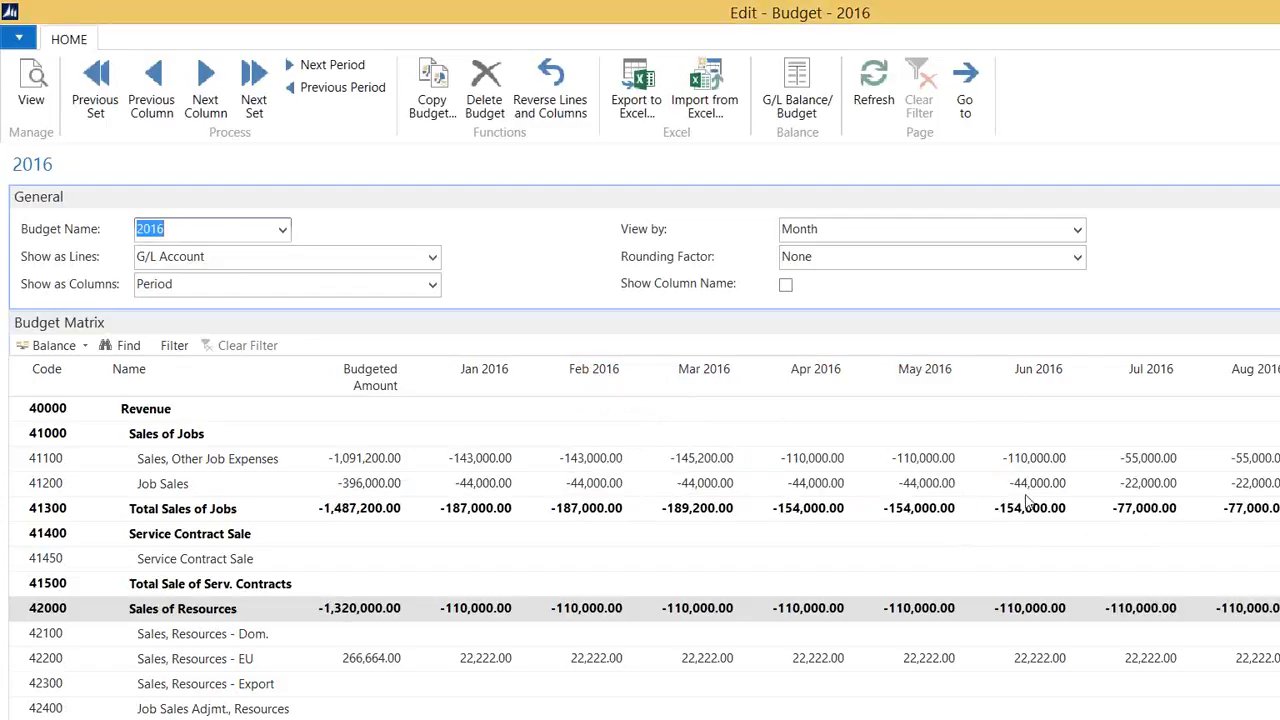
Inspect the January 2016 budget entries behind account 42200 Sales, Resources - EU, checking their description and department code
mouse_move(1028, 500)
mouse_move(632, 690)
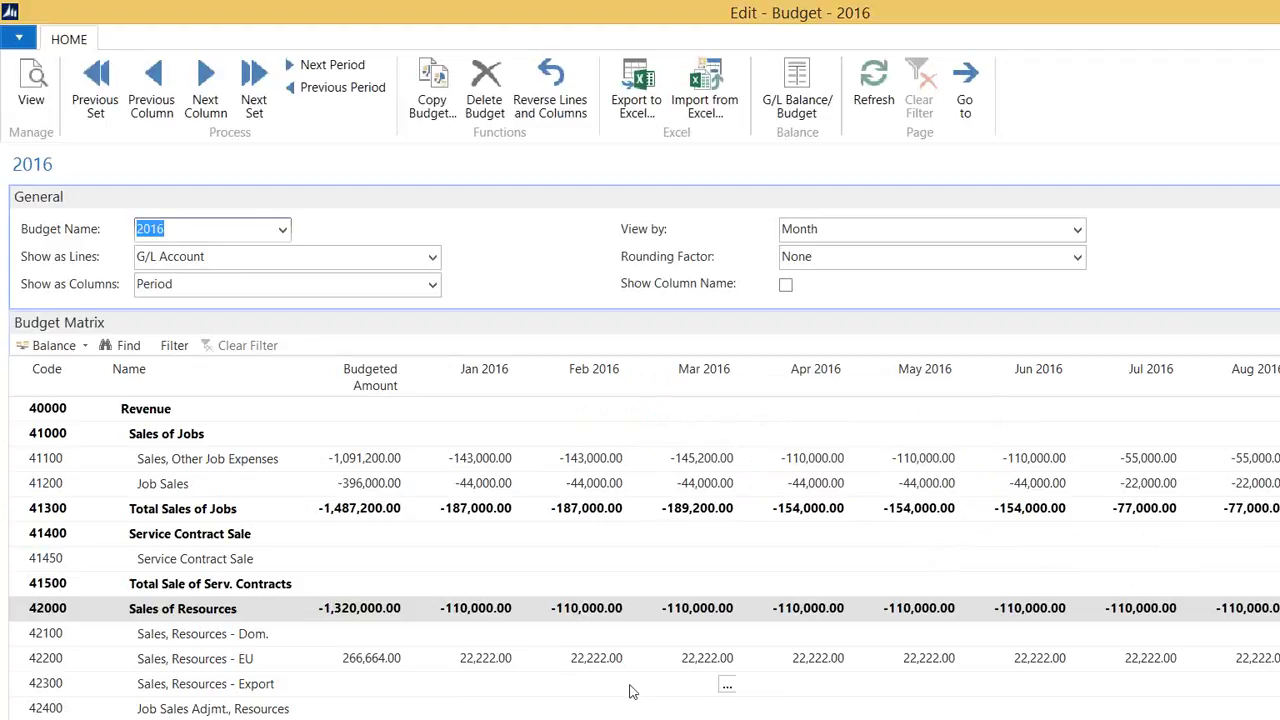
click(490, 660)
click(505, 662)
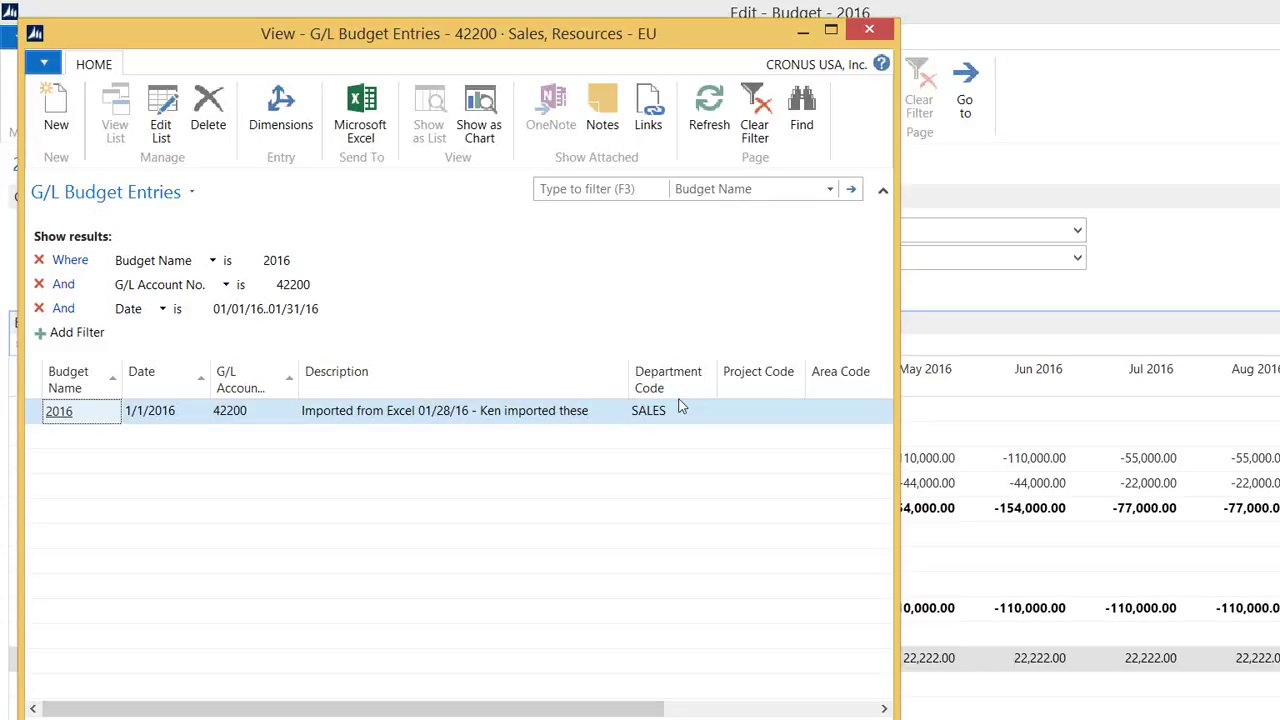
click(870, 33)
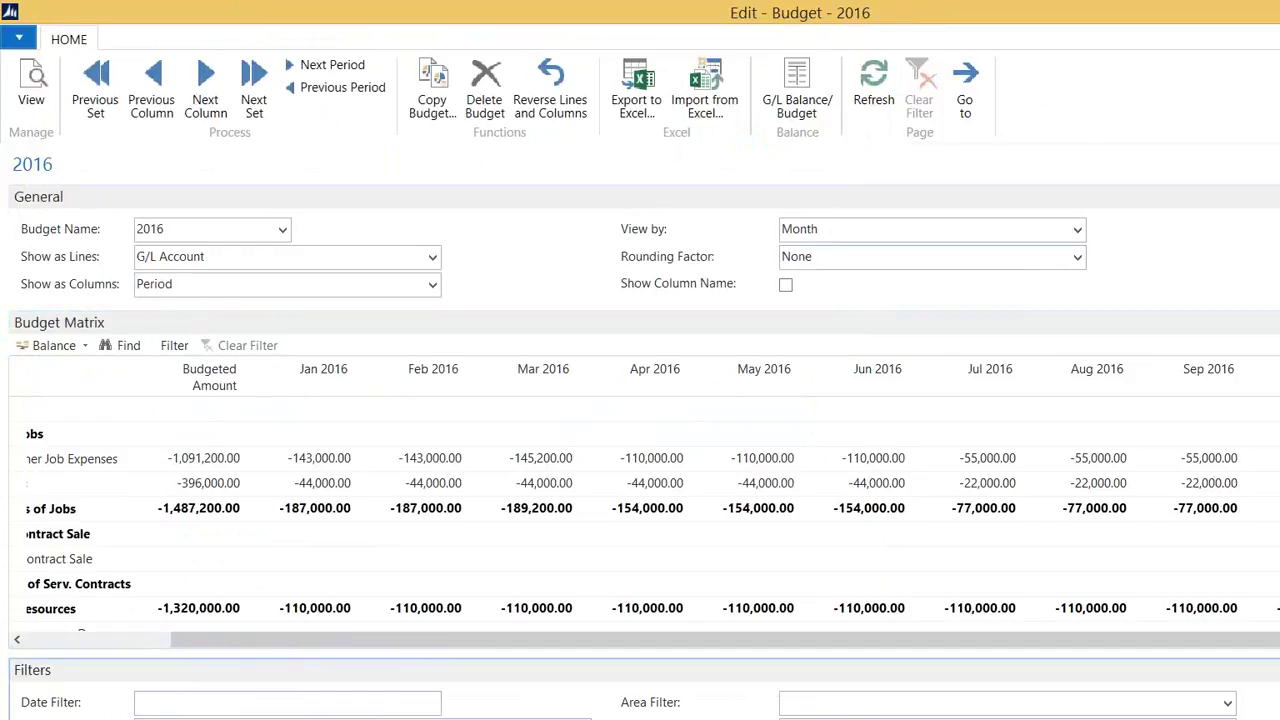
Compare the 2016 budget matrix filtered by department, including PROD, with the unfiltered amounts, and close the budget
scroll(577, 588, down, 1)
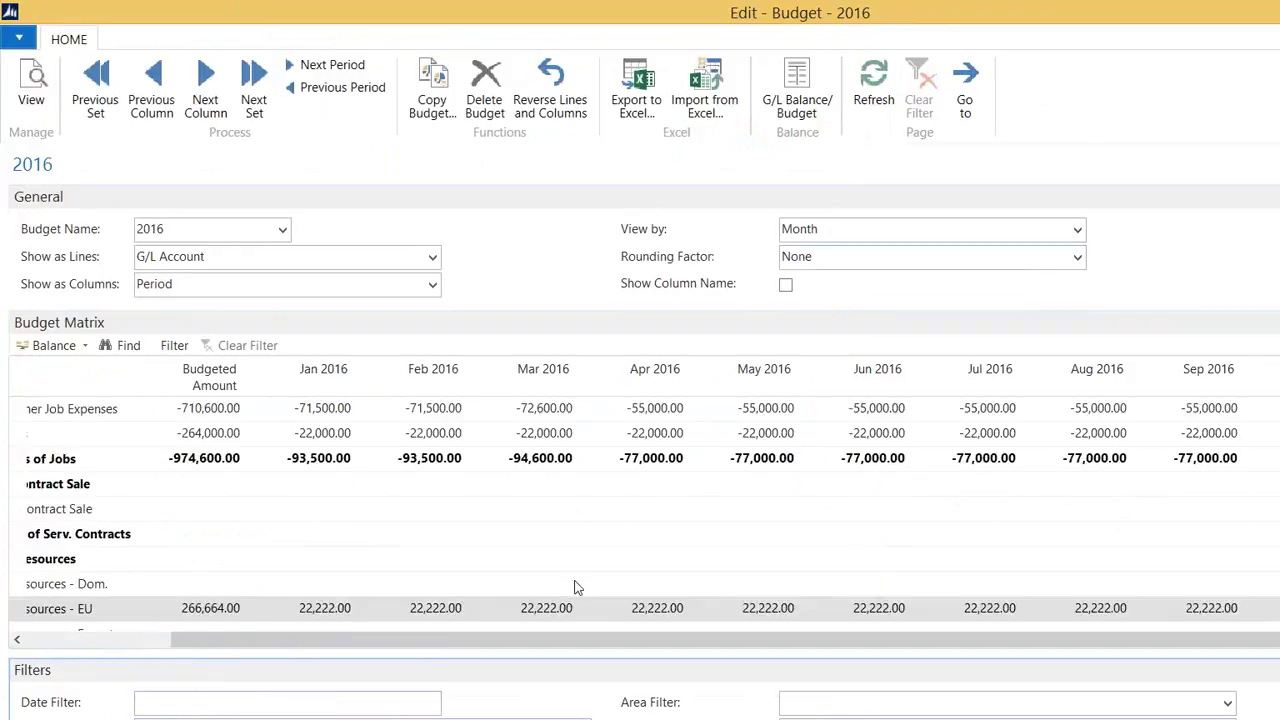
scroll(800, 486, down, 3)
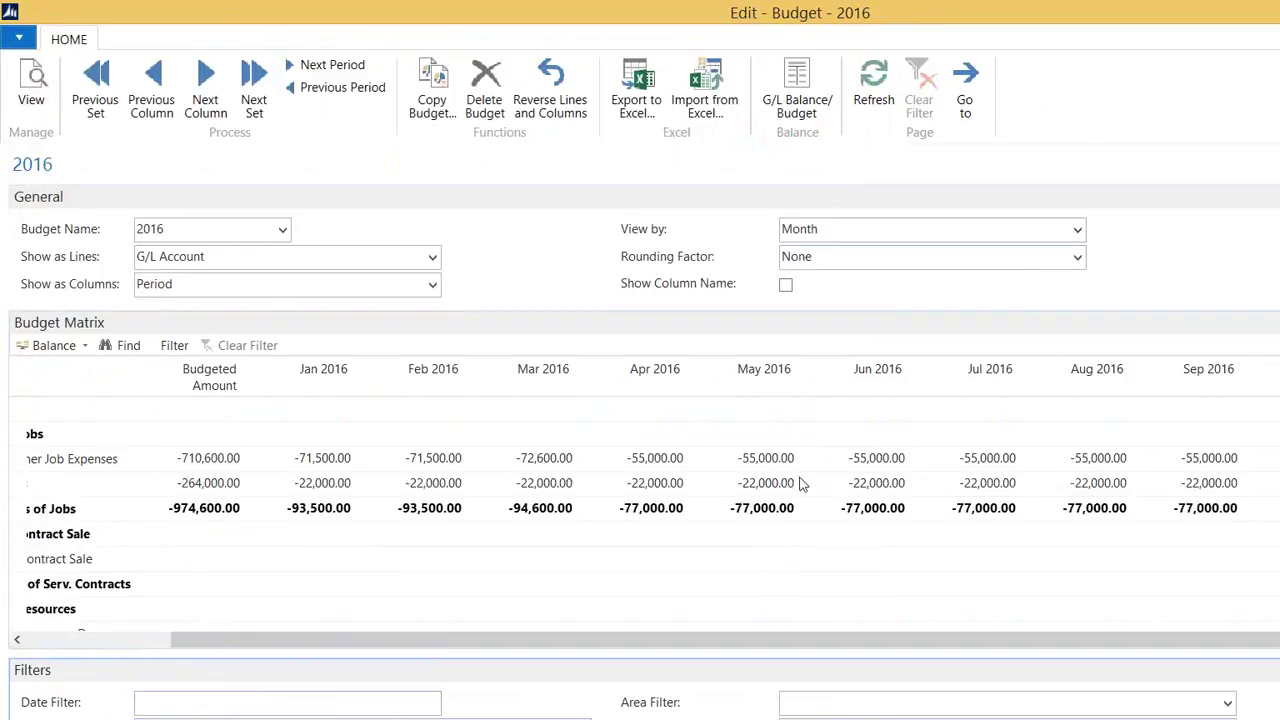
scroll(800, 482, up, 1)
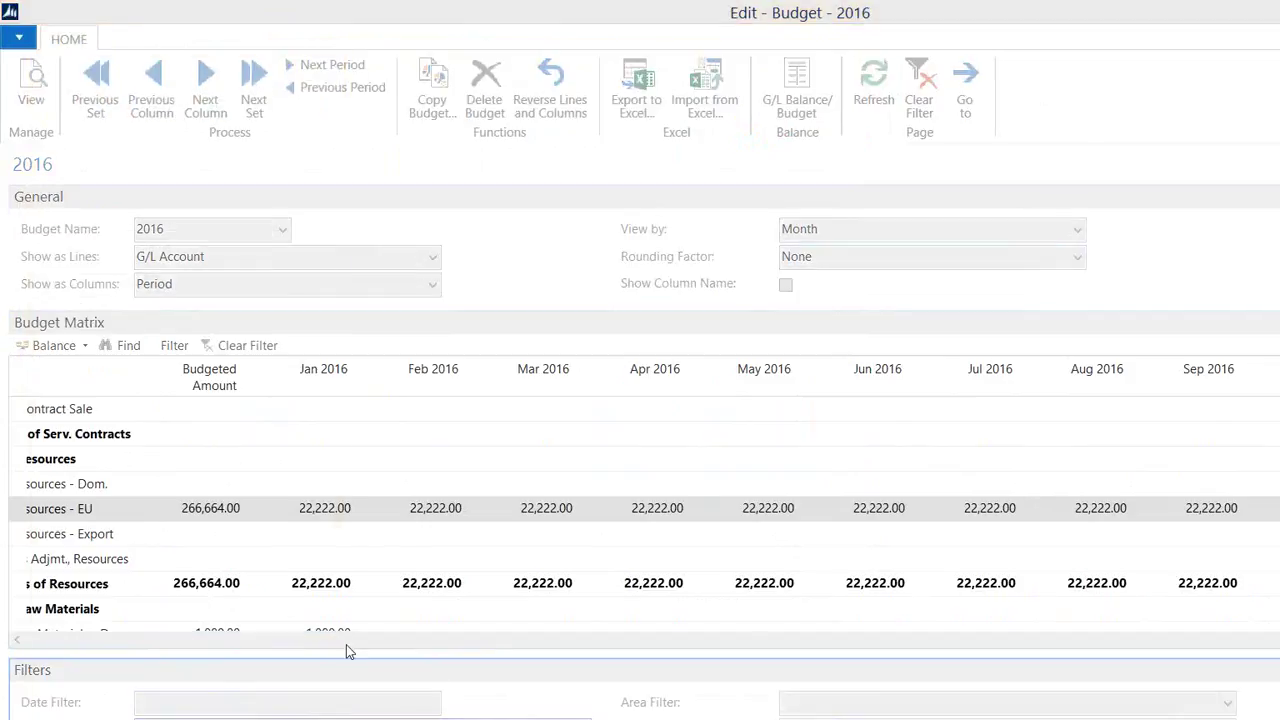
click(76, 312)
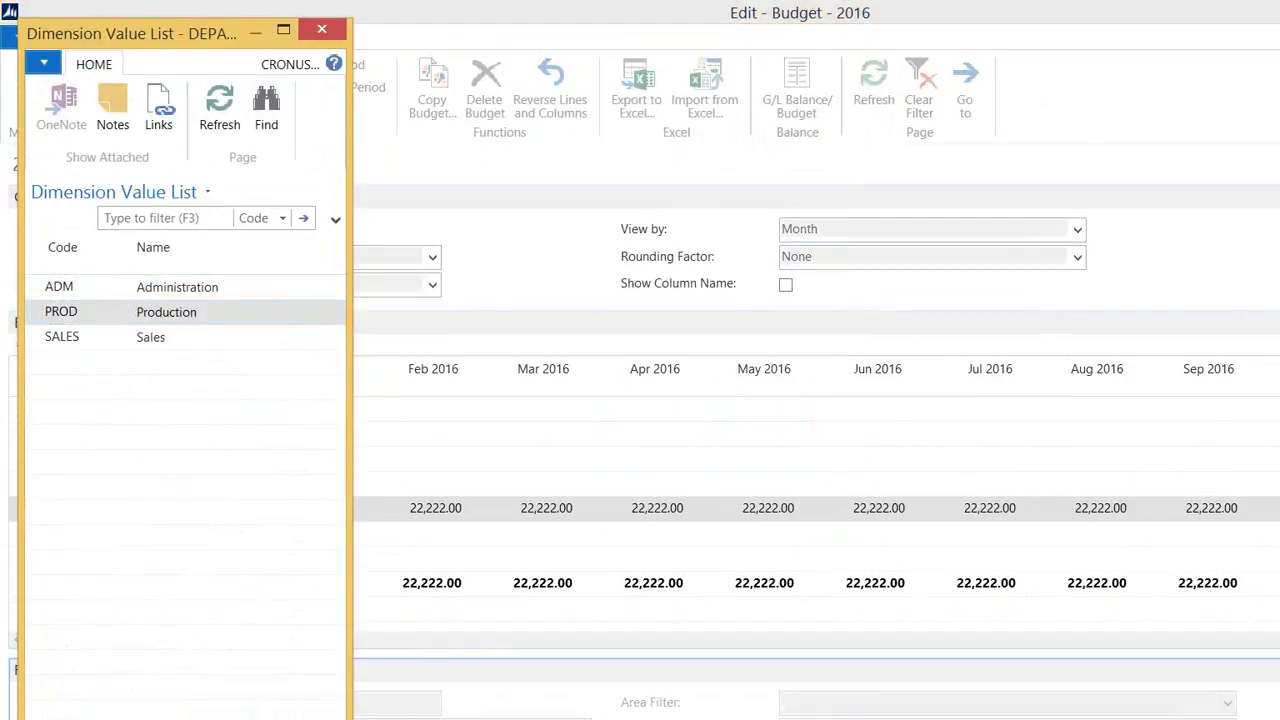
key(Return)
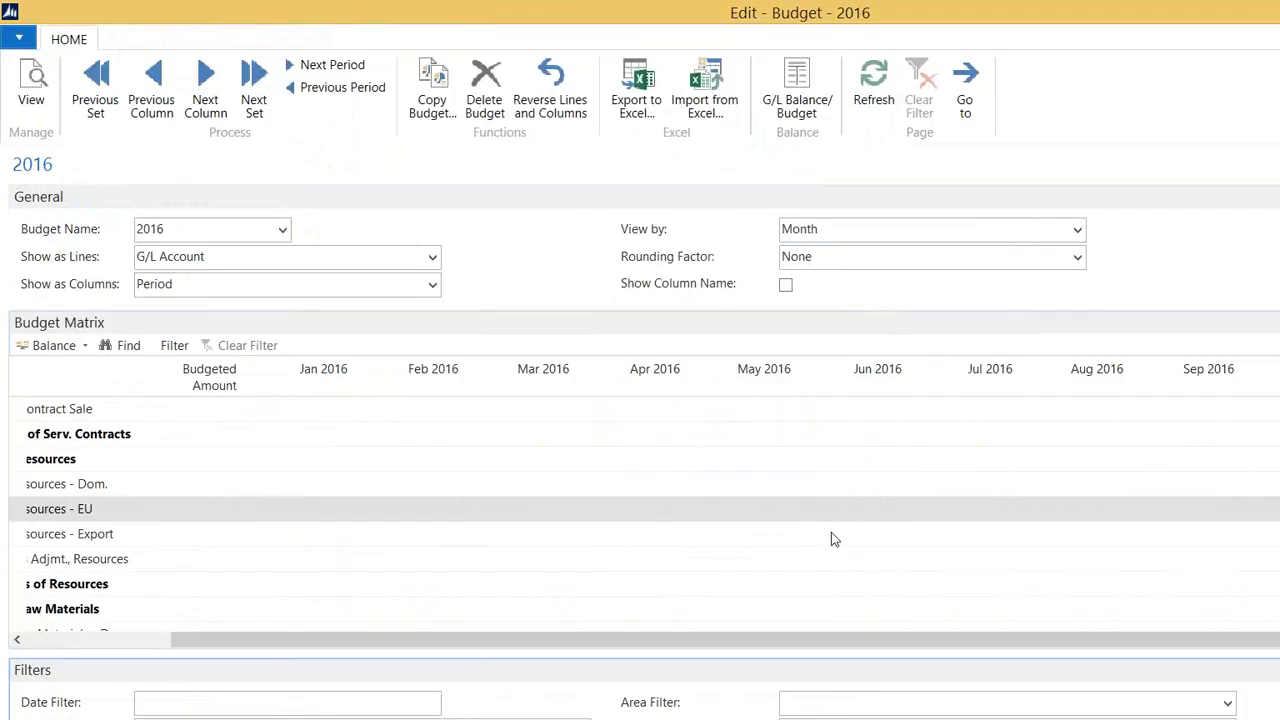
mouse_move(831, 539)
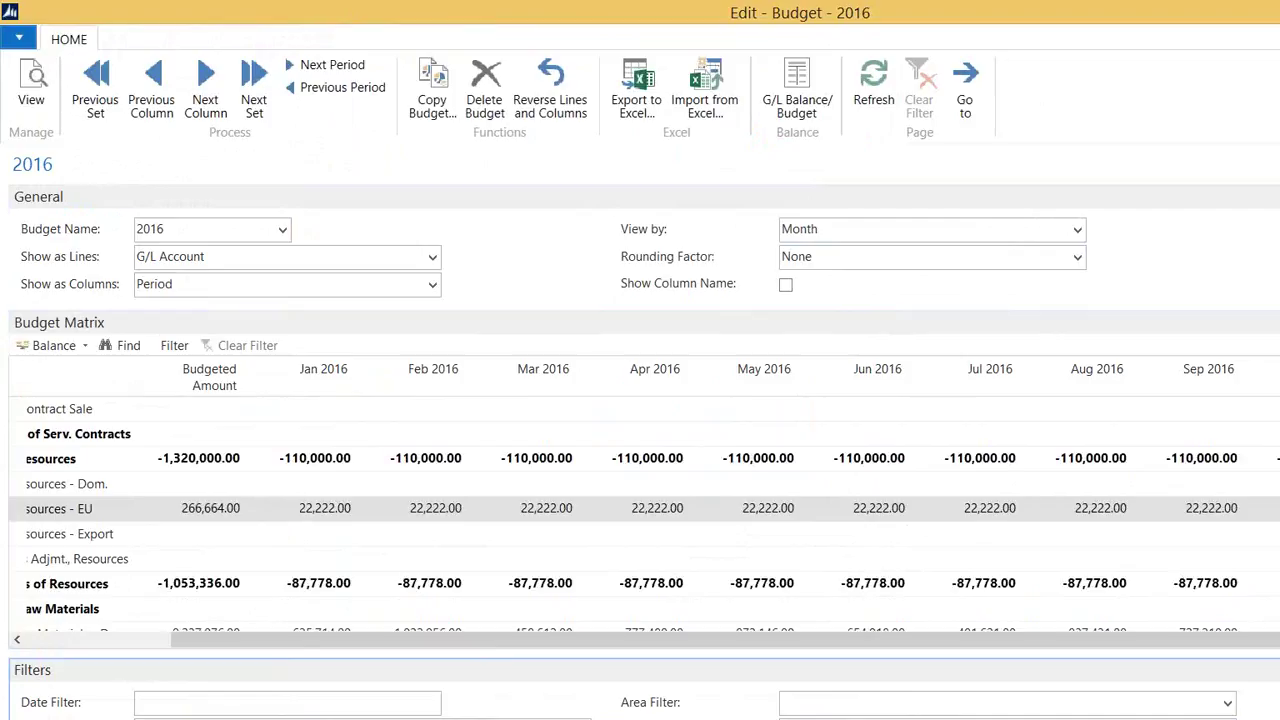
scroll(820, 478, up, 2)
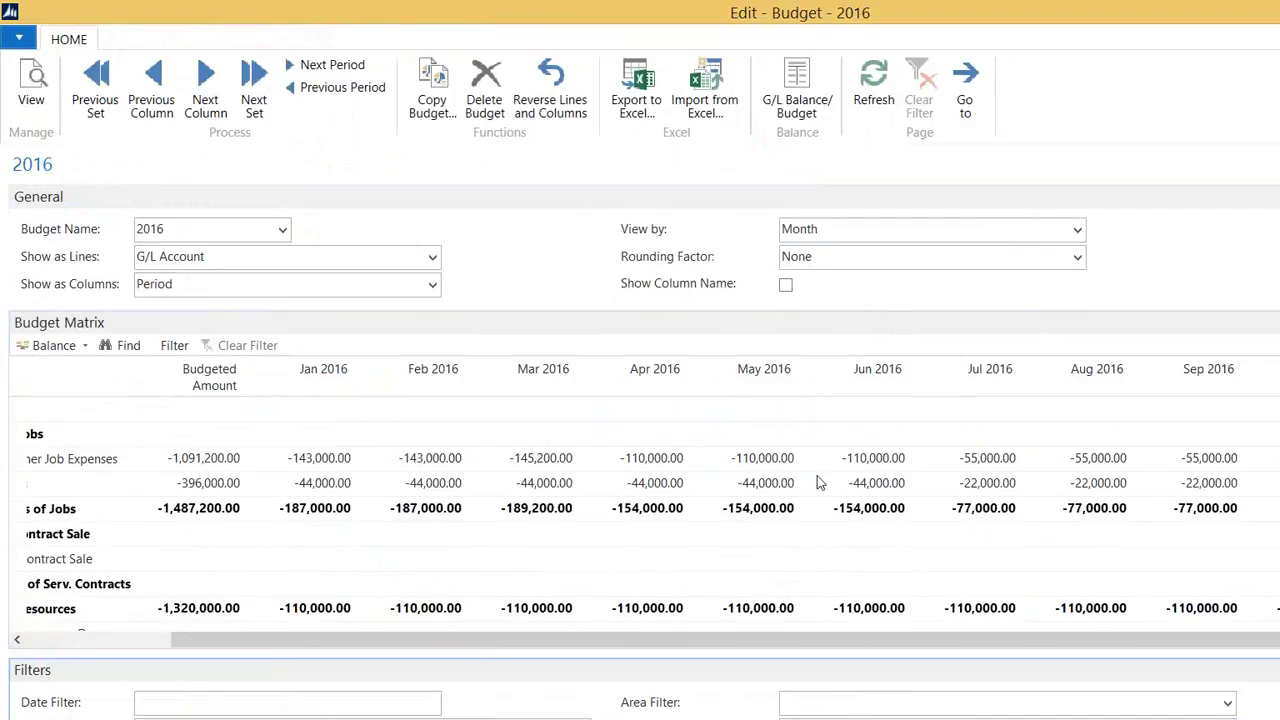
mouse_move(842, 570)
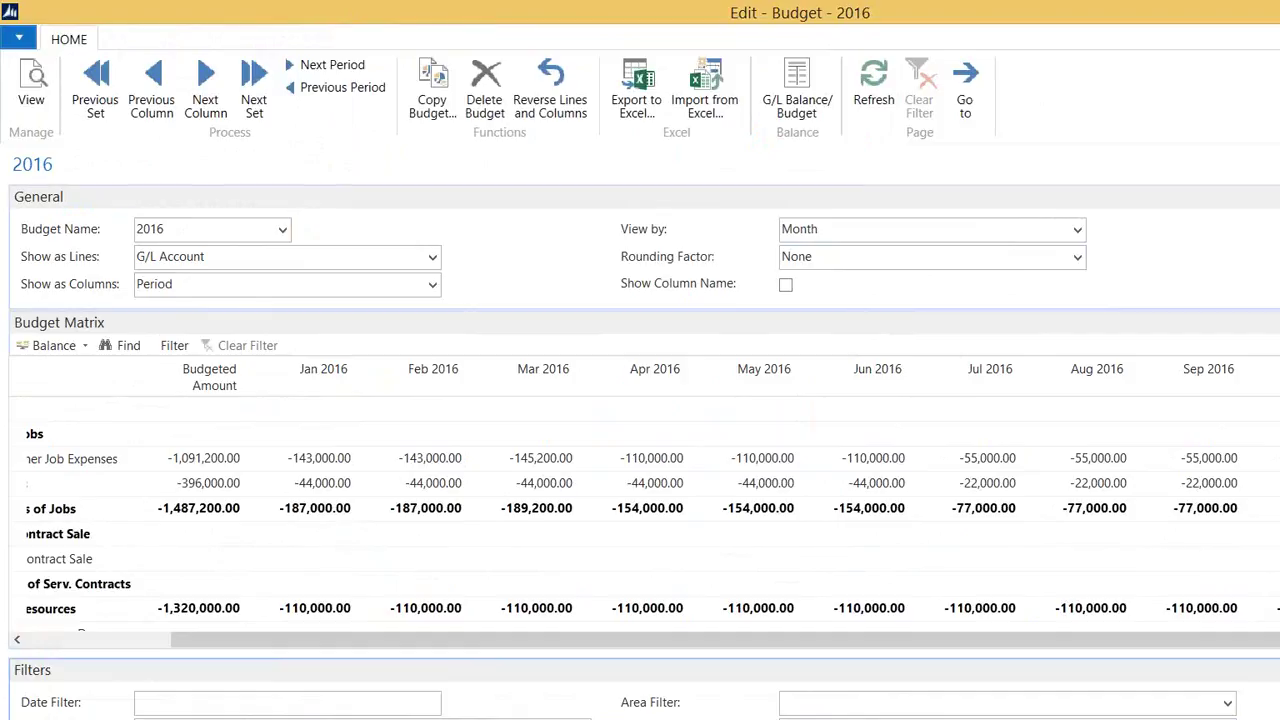
key(Escape)
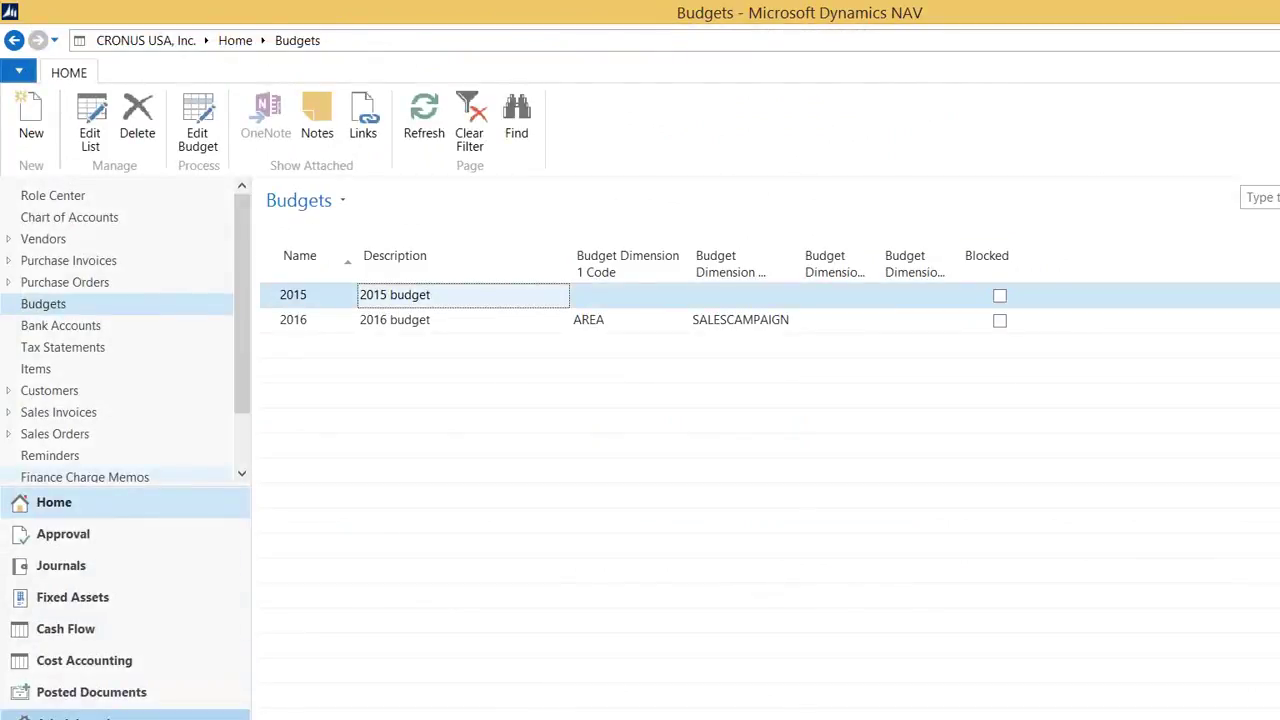
Open the Account Schedules list under Administration and widen its columns to show the full descriptions and default column layouts
click(112, 713)
click(100, 283)
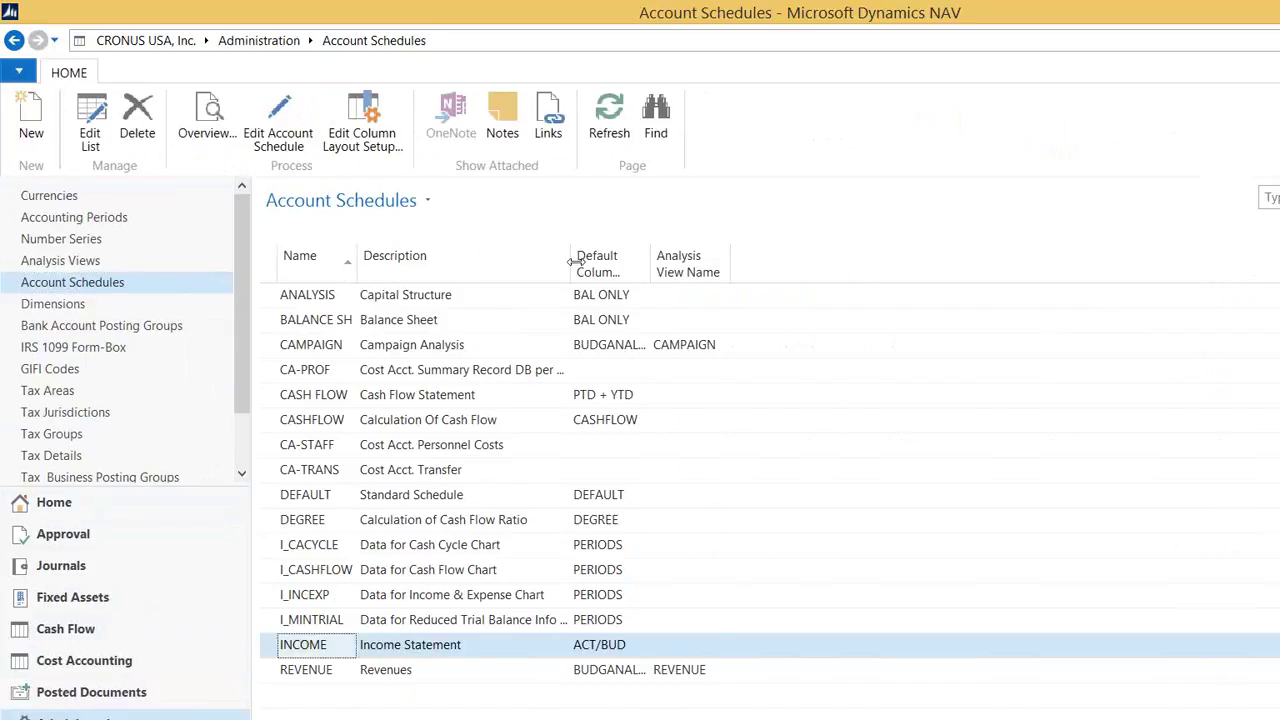
drag(573, 256, 779, 262)
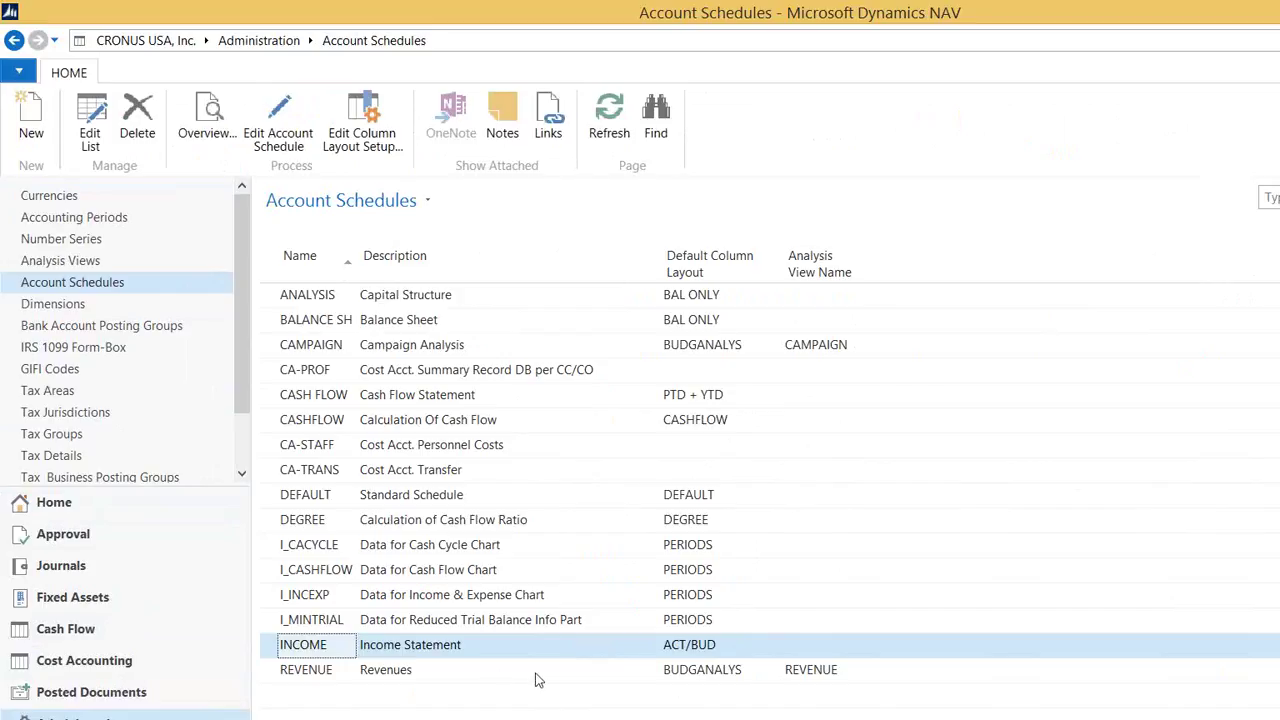
Open the overview of the INCOME account schedule and move back month by month to February 2015 to compare actual and budget
click(474, 652)
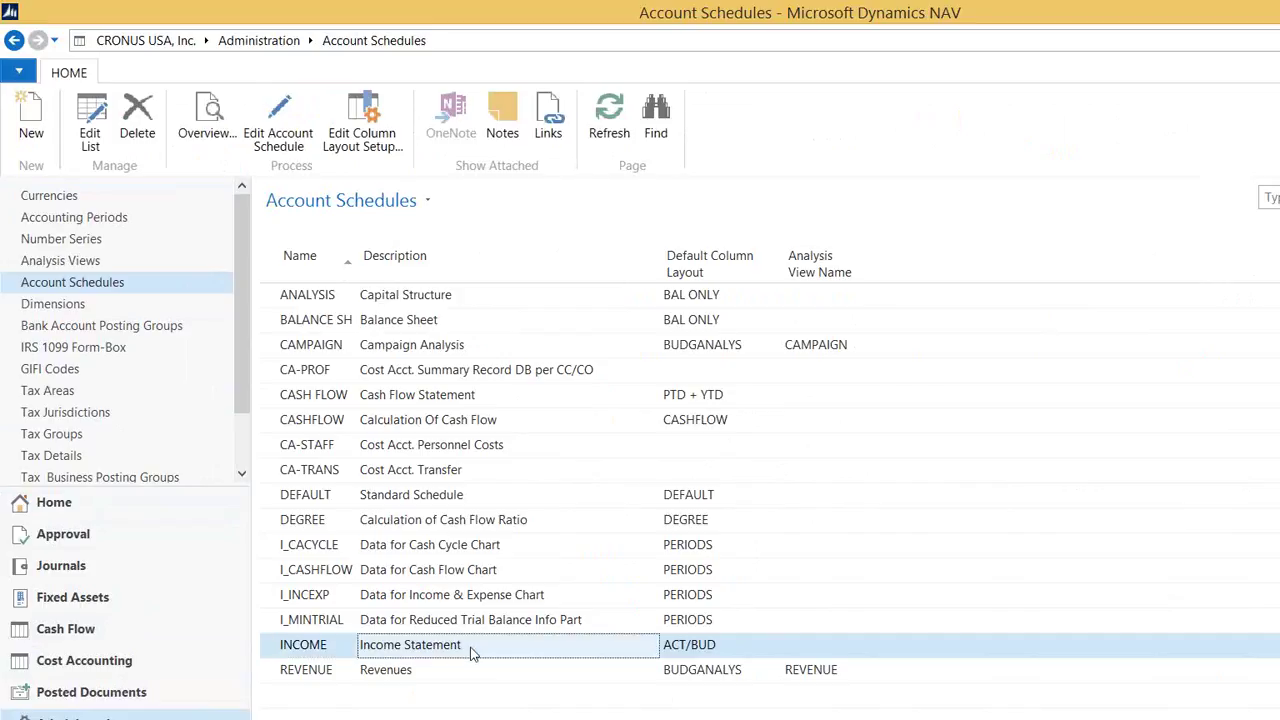
click(208, 117)
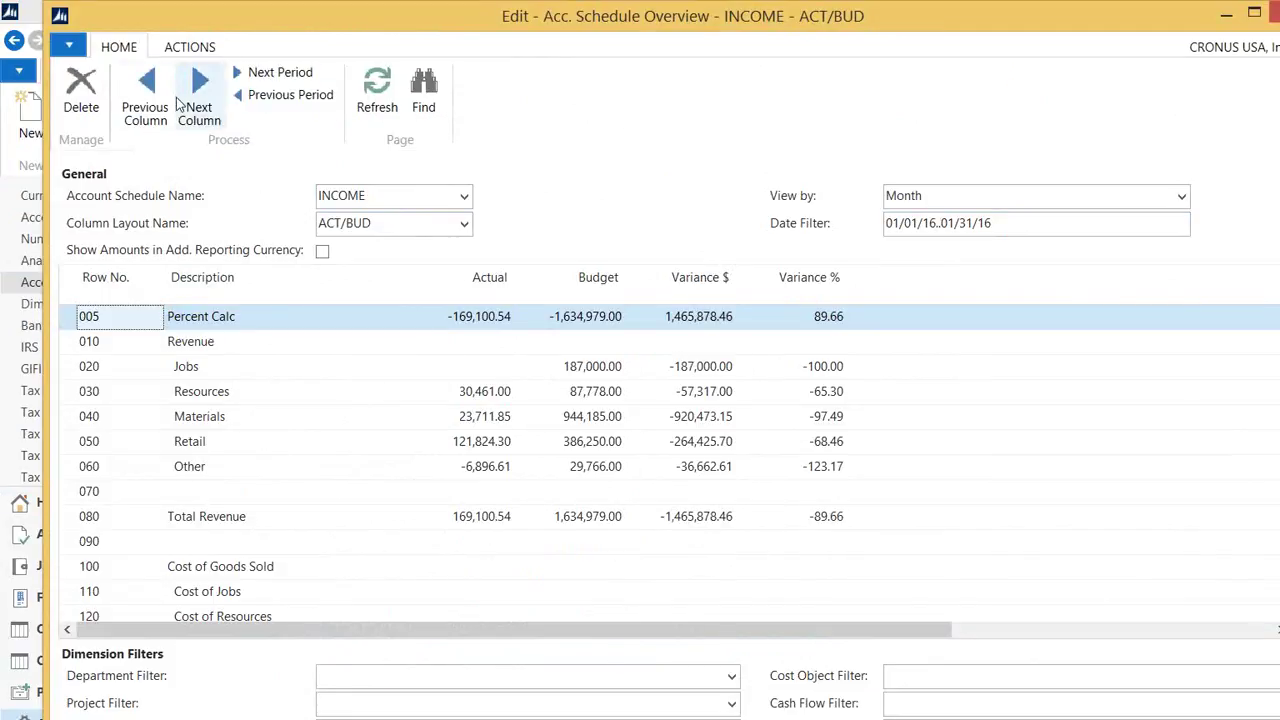
click(272, 94)
click(272, 94)
click(272, 94)
click(272, 94)
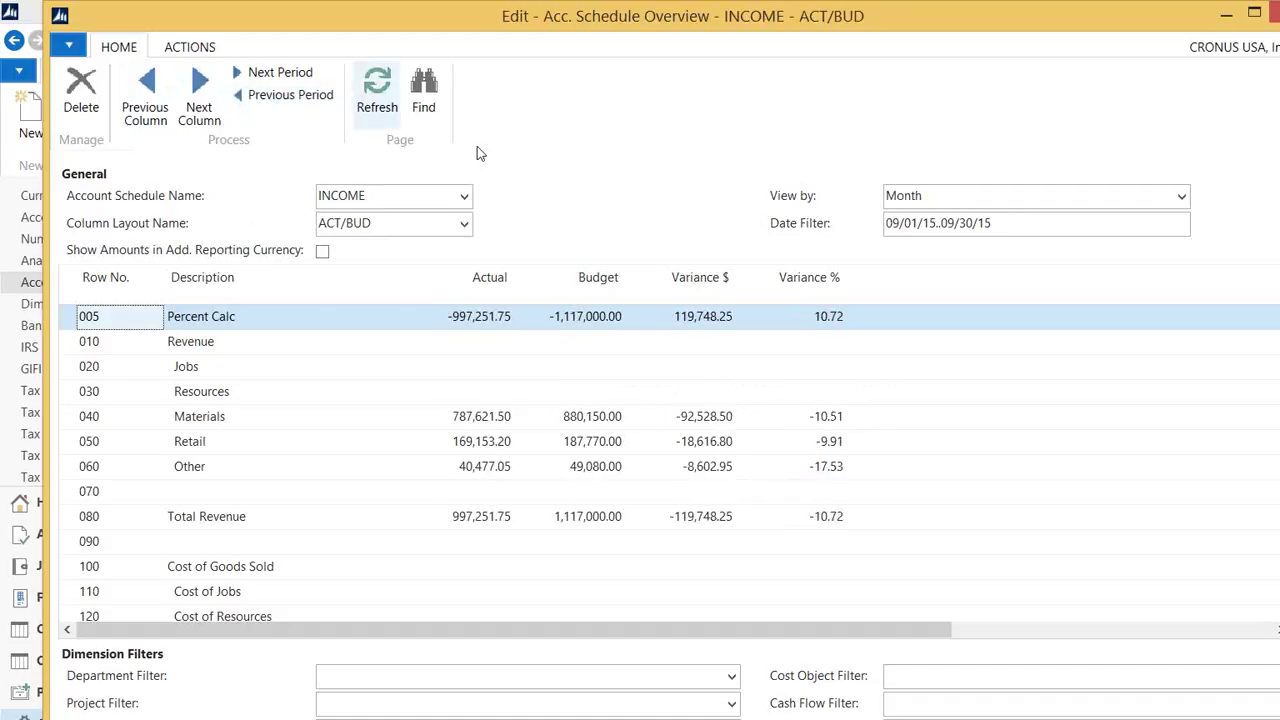
click(272, 94)
click(272, 94)
click(272, 94)
click(272, 94)
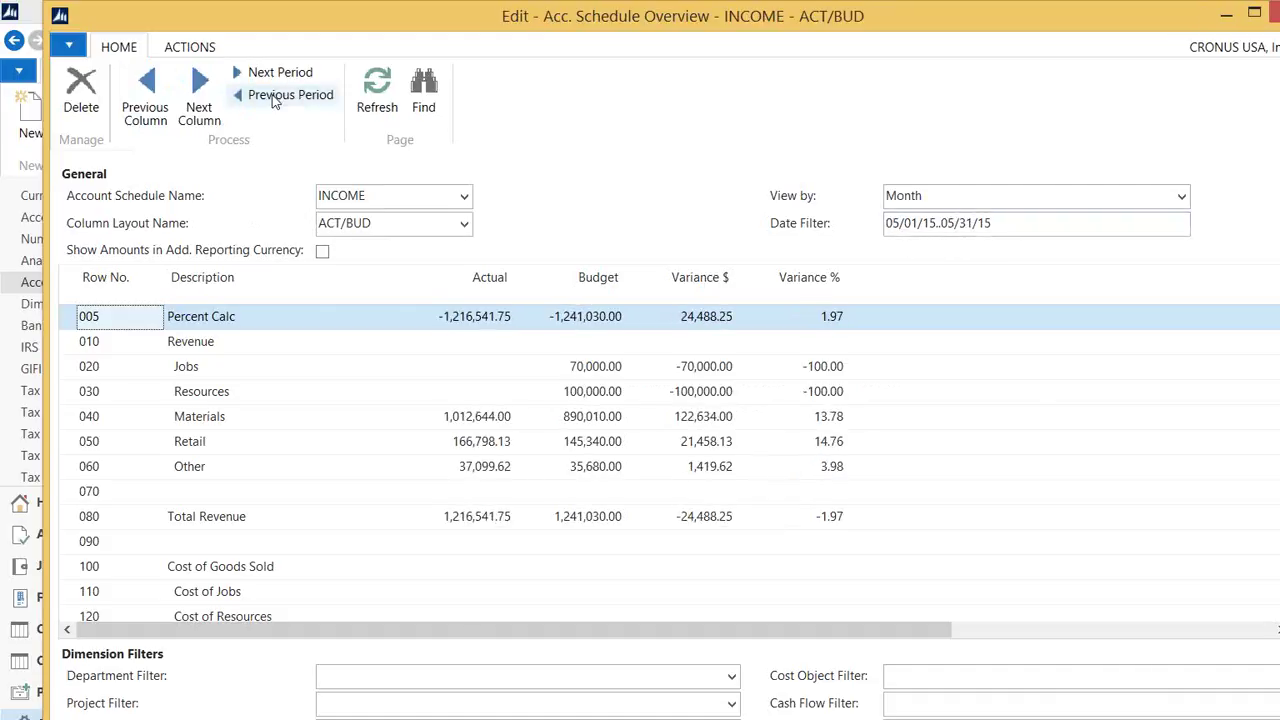
click(272, 94)
click(272, 94)
click(272, 94)
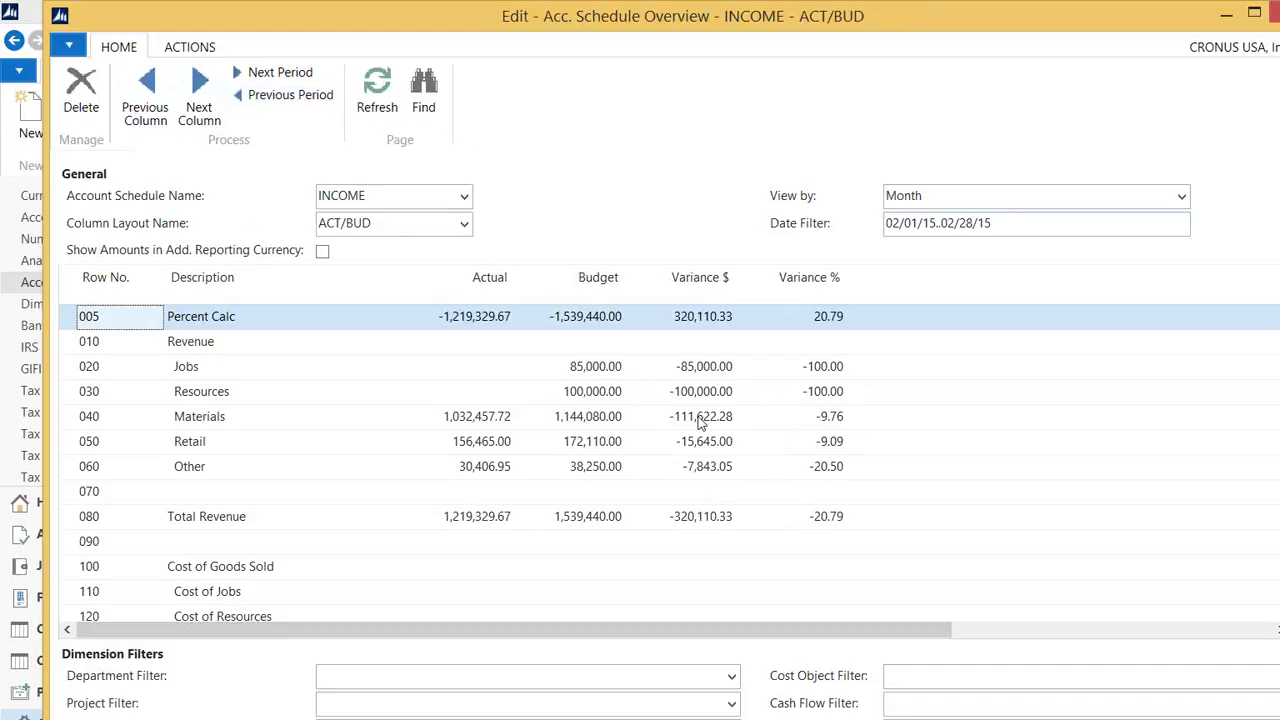
Review the February 2015 actual, budget and variance amounts of the INCOME schedule down to Net Income, and close the overview
scroll(806, 513, down, 2)
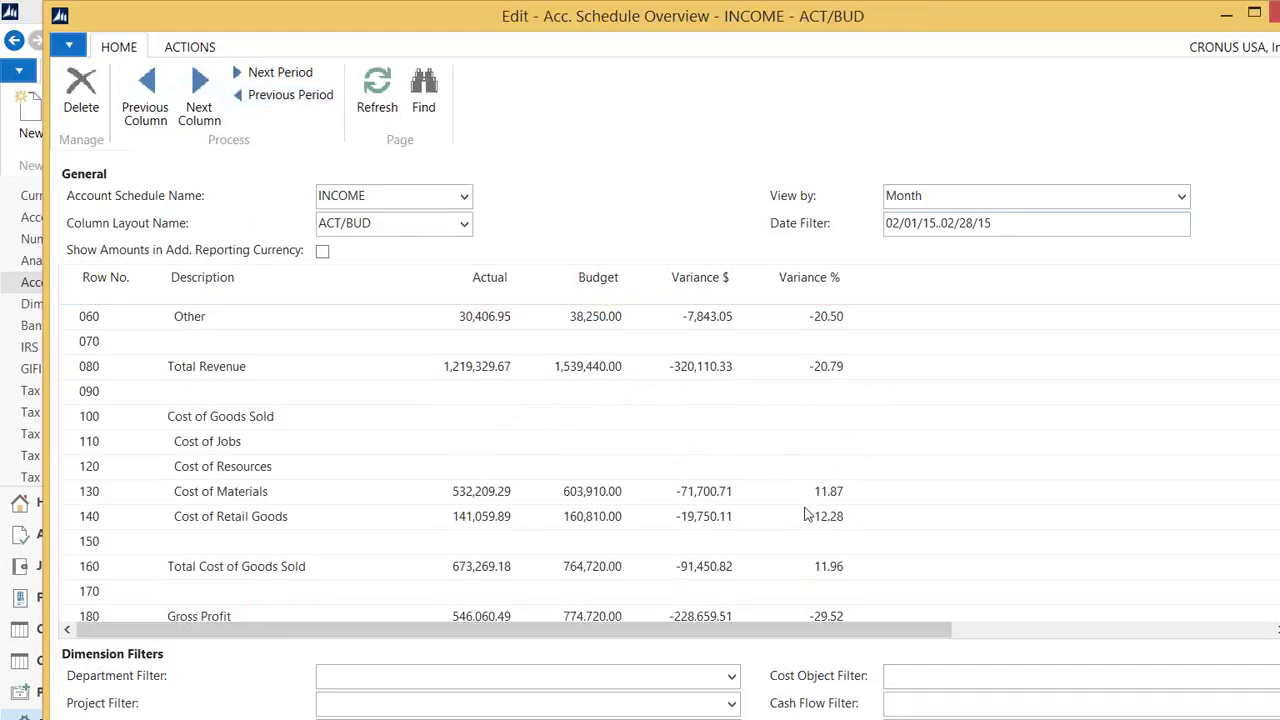
scroll(806, 513, down, 12)
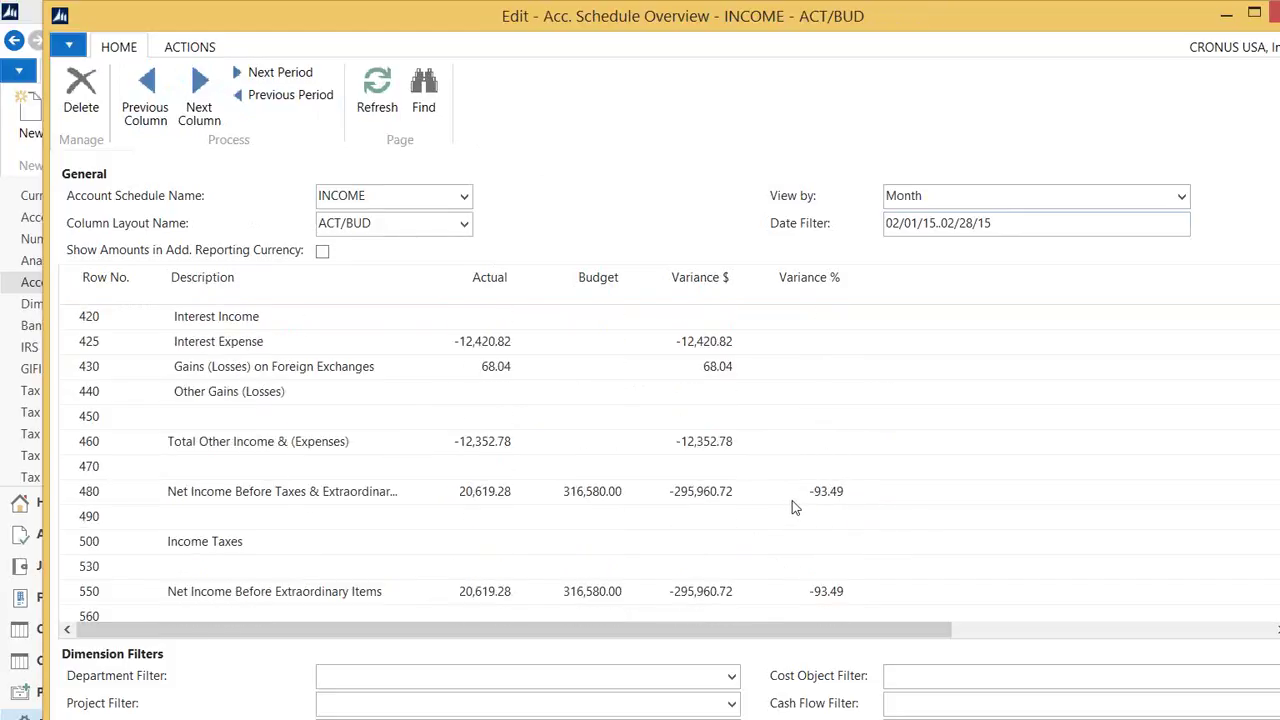
scroll(792, 508, down, 1)
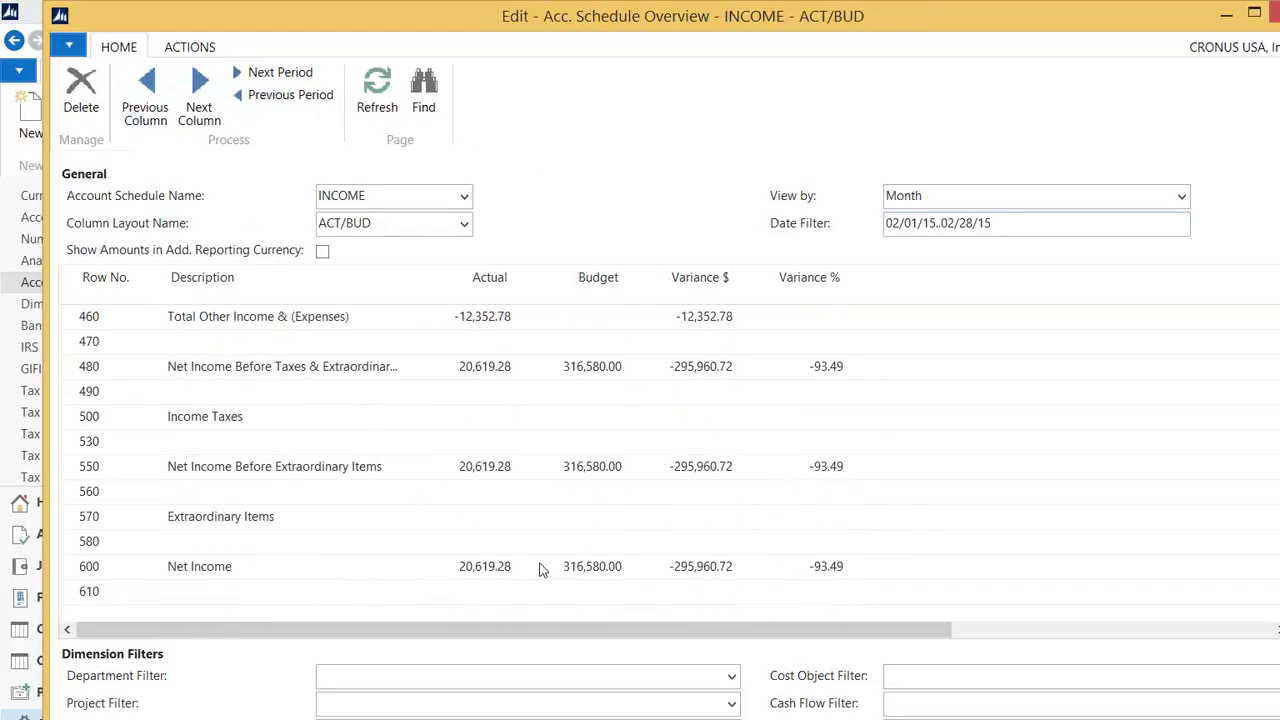
click(702, 569)
key(ctrl+Home)
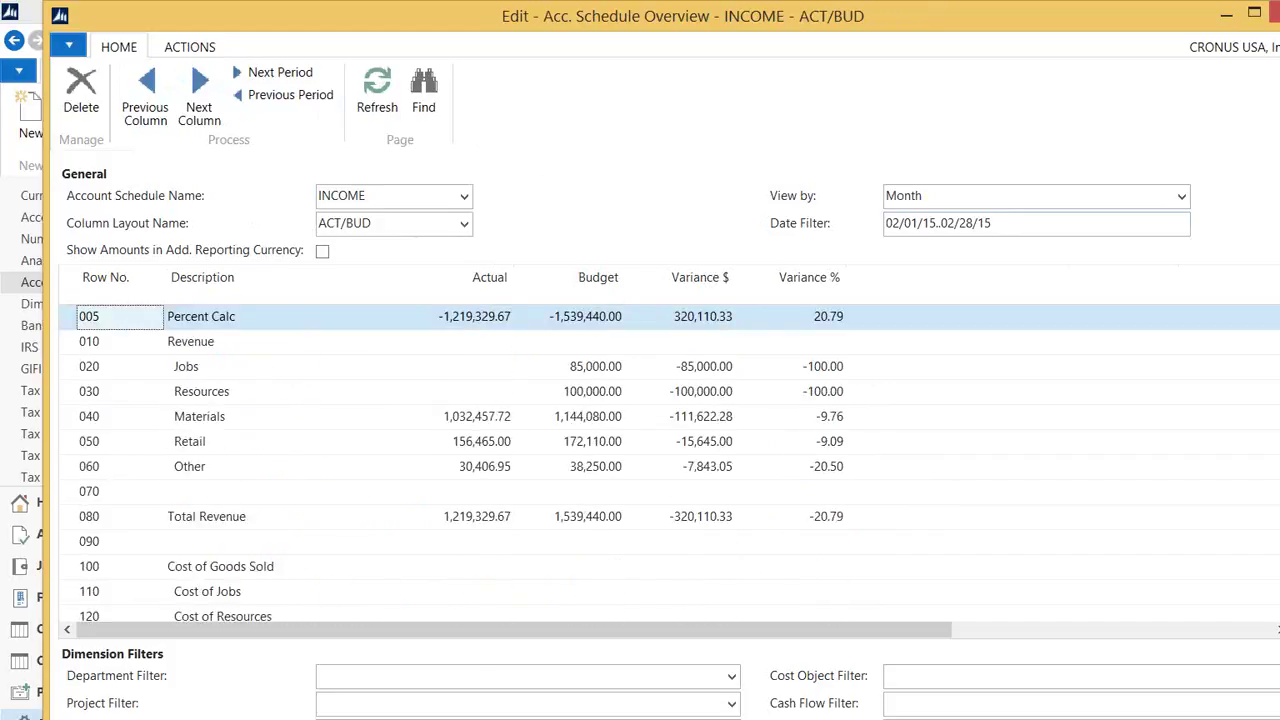
click(1274, 12)
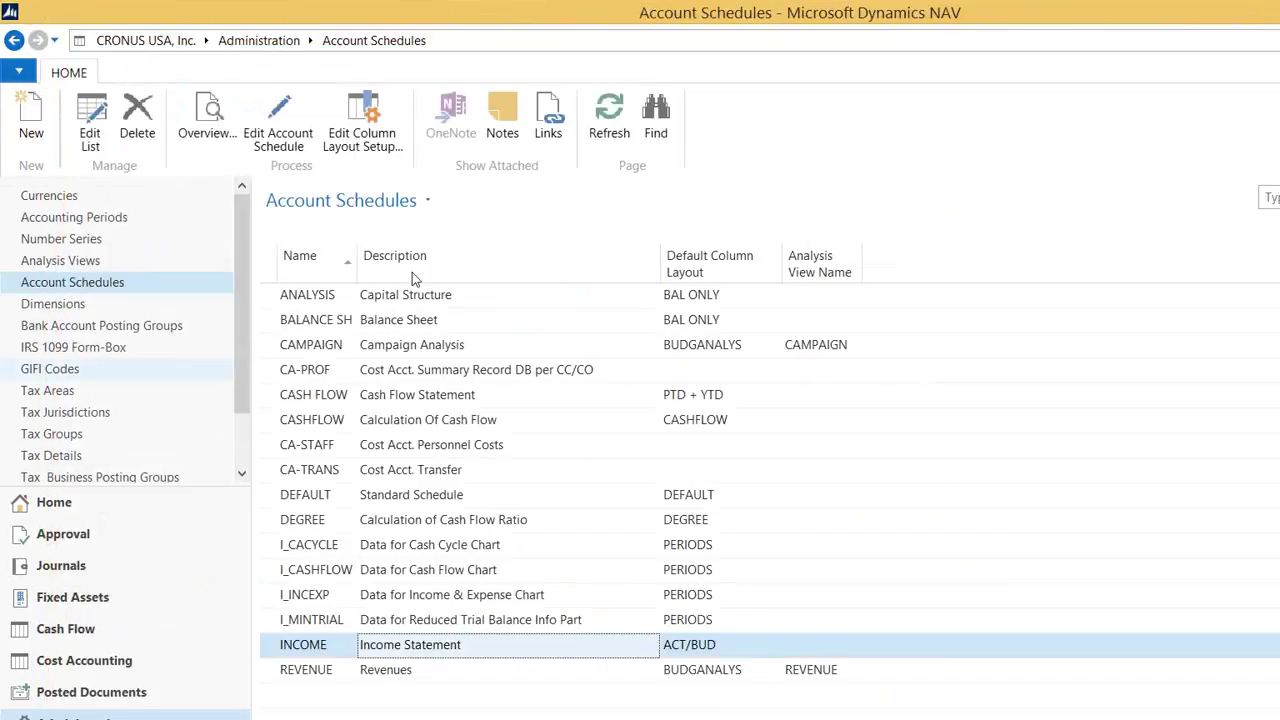
Open the column layout setup for the INCOME schedule and choose ACT/BUD from the column layout names
click(366, 115)
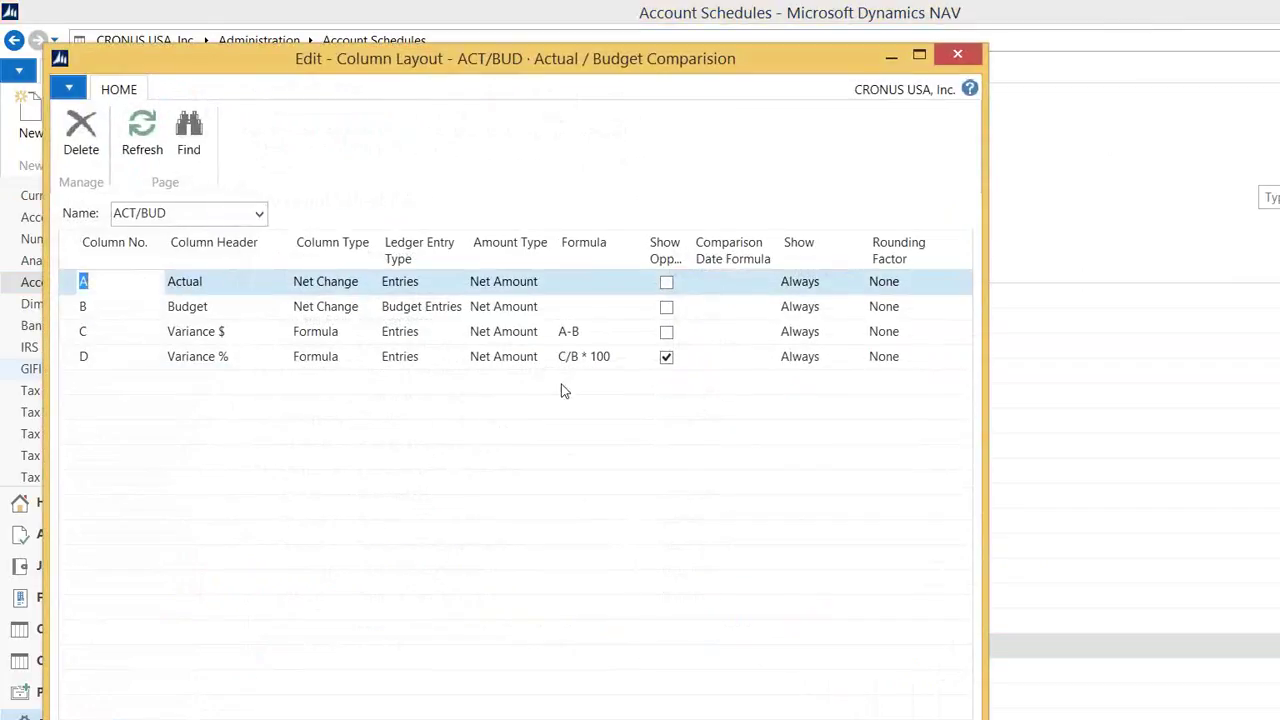
click(259, 216)
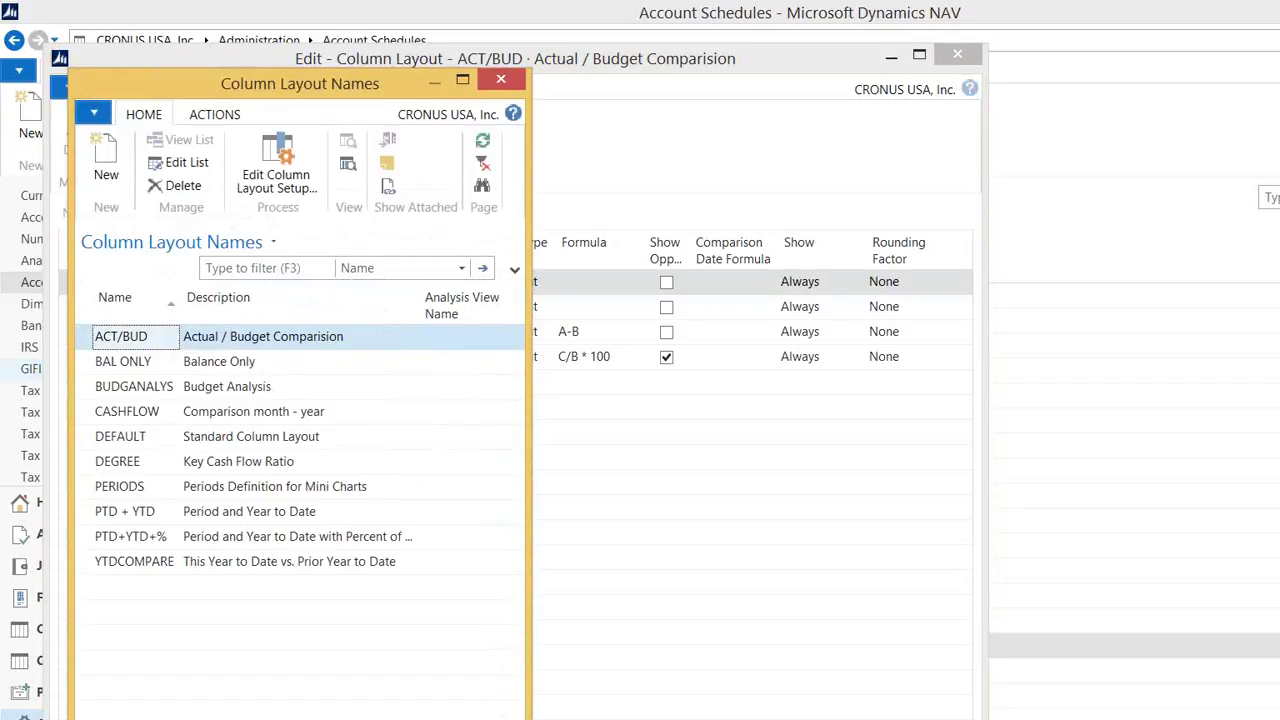
double_click(232, 336)
click(232, 333)
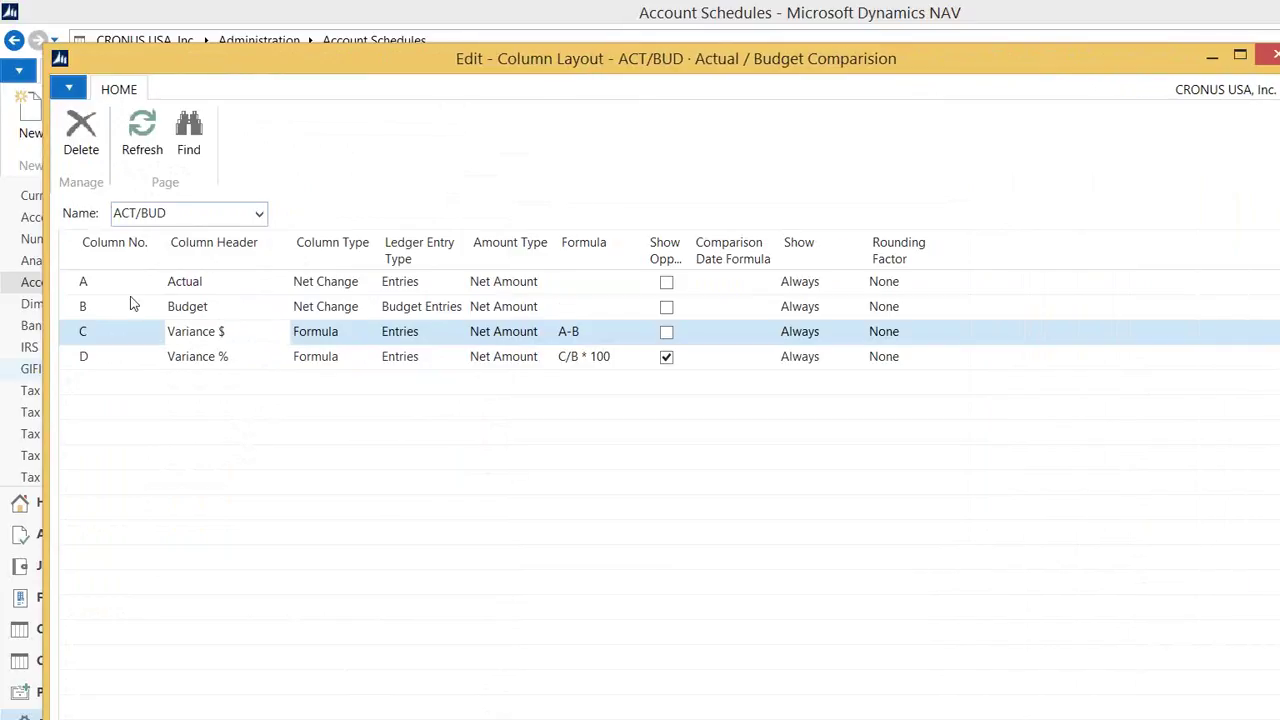
Inspect the ledger entry types of the Actual and Budget columns, including the options available for the Budget column
click(70, 284)
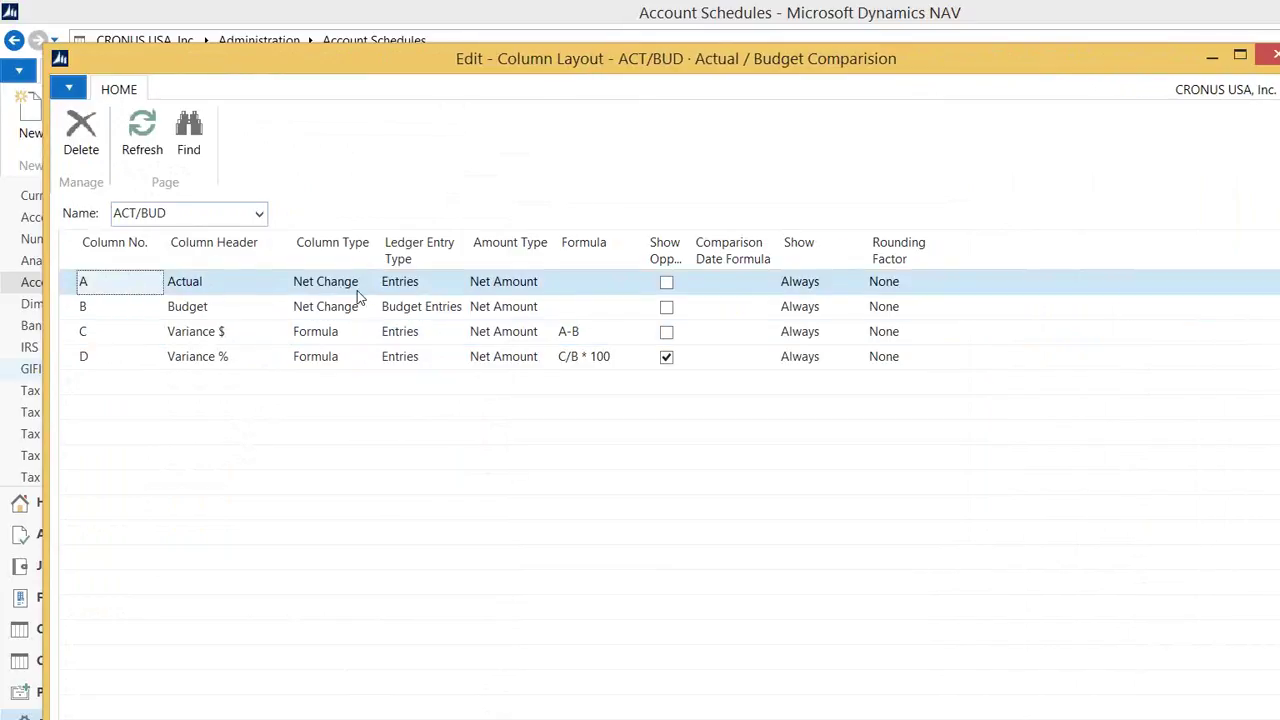
click(429, 286)
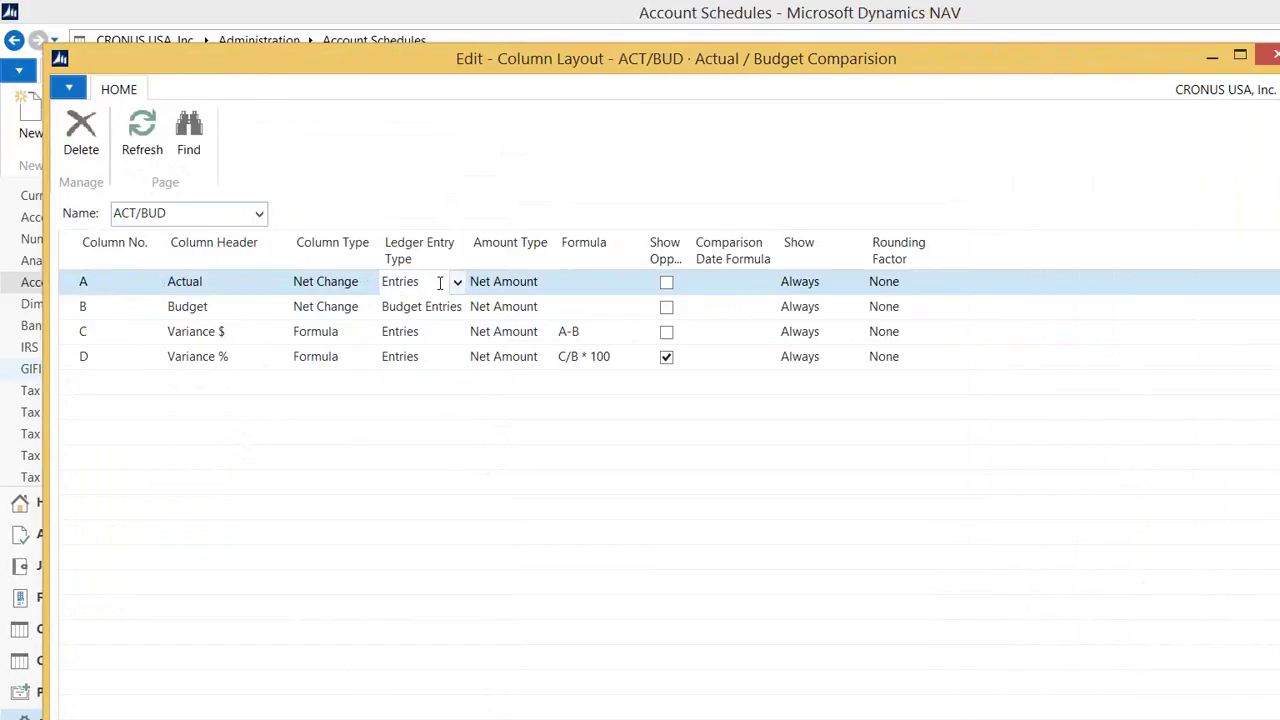
click(68, 312)
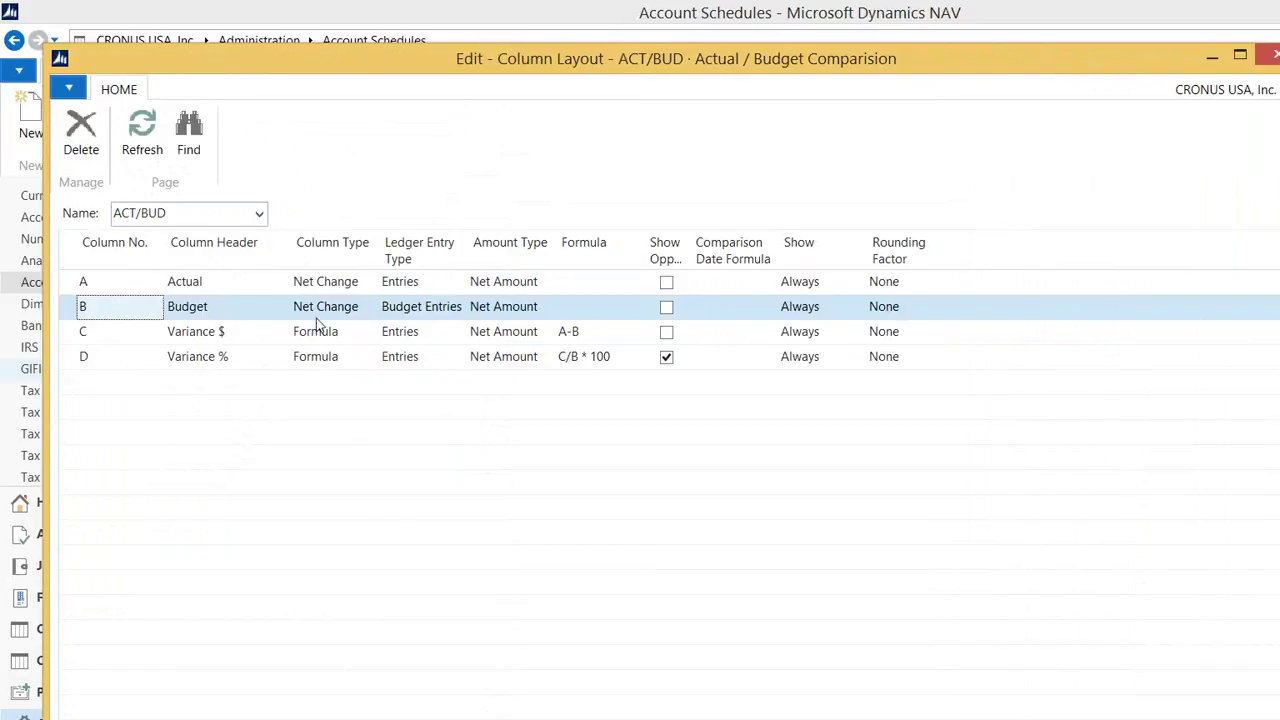
click(431, 310)
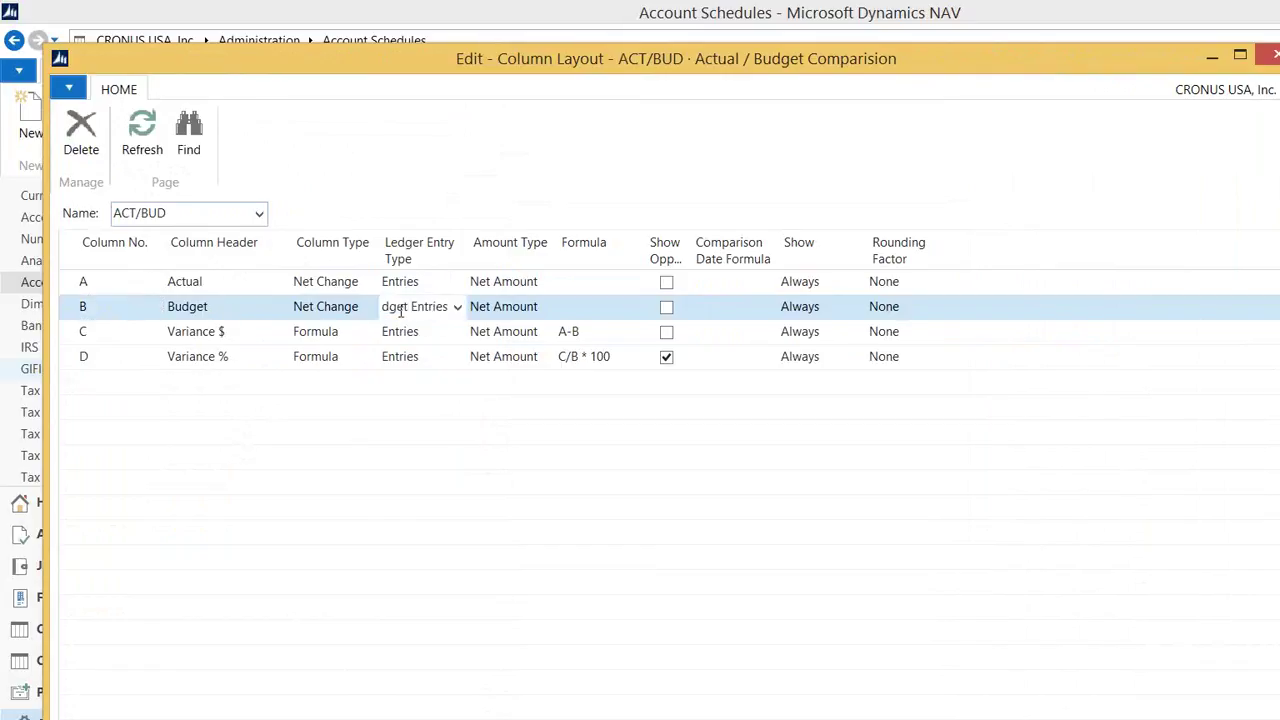
double_click(400, 312)
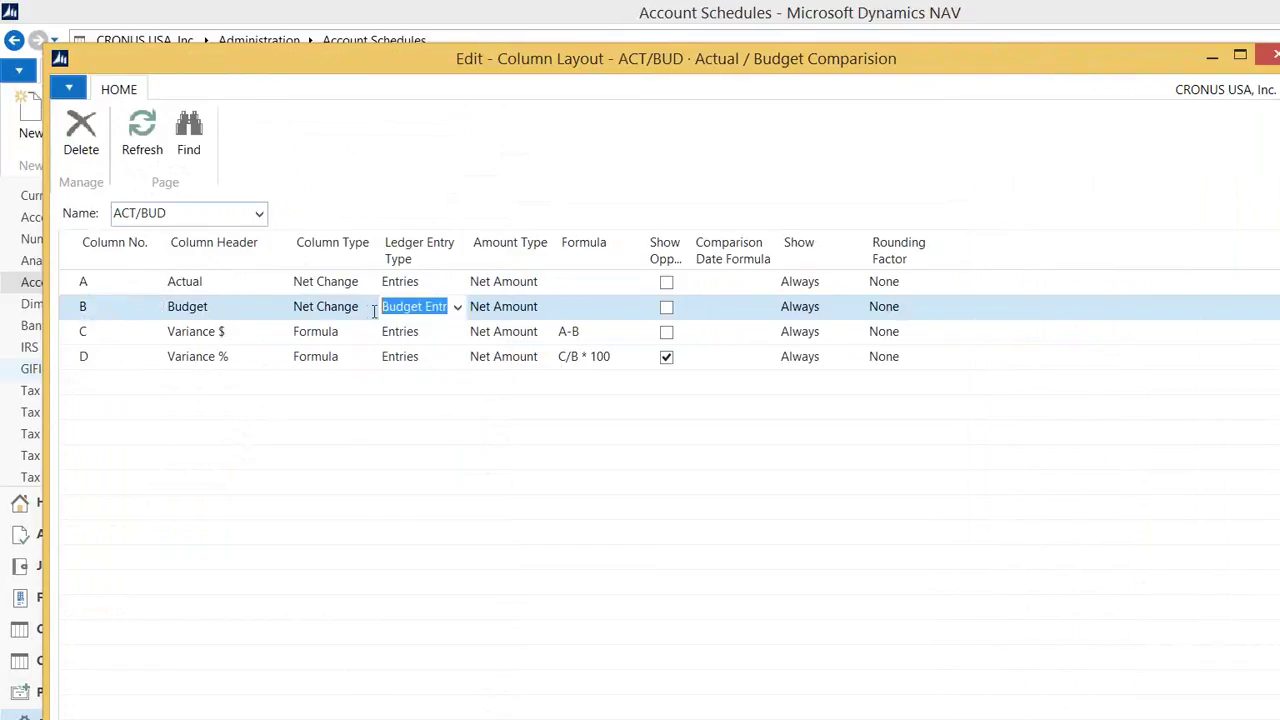
click(456, 309)
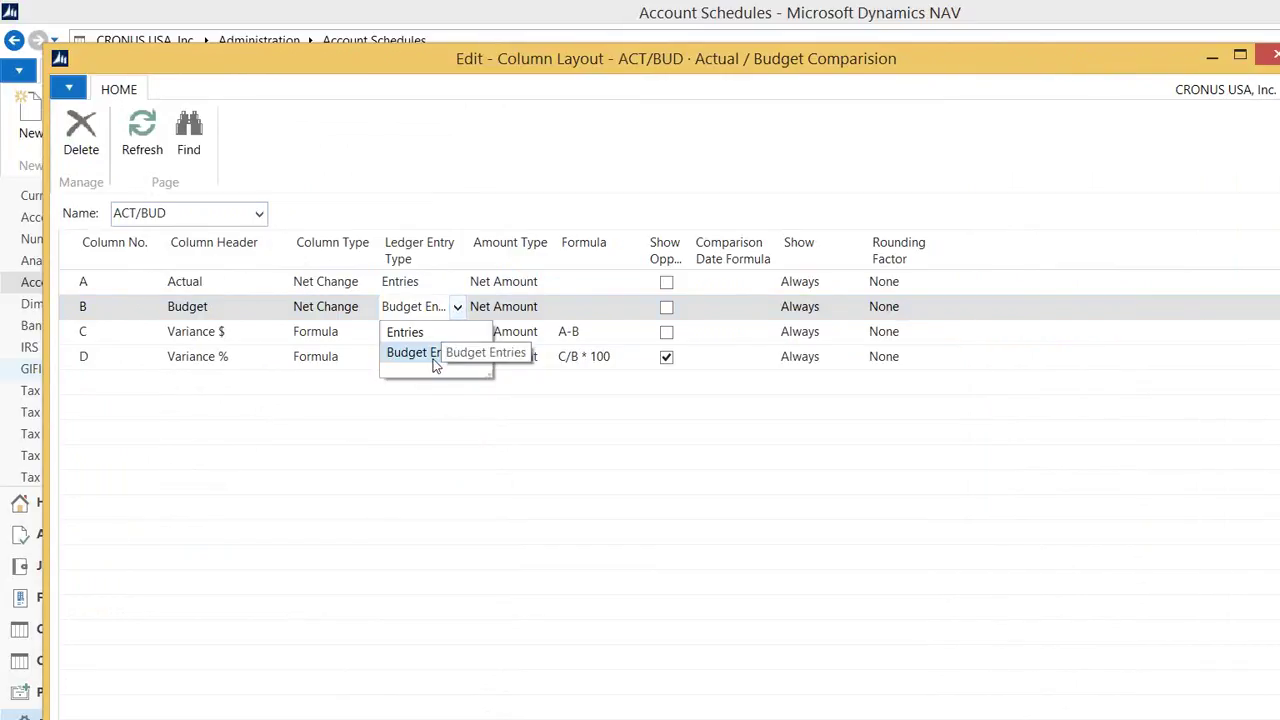
click(490, 320)
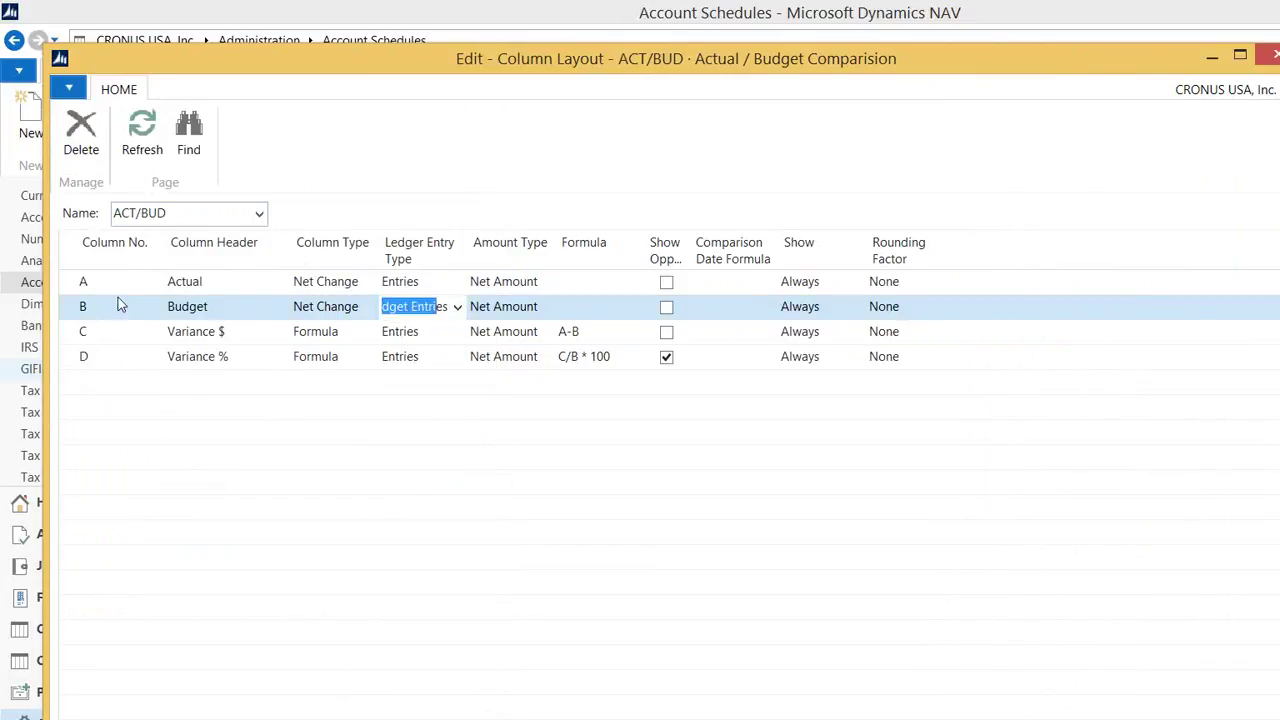
Examine how the Variance $ and Variance % columns are calculated from the Actual and Budget columns, and close the column layout
drag(118, 300, 69, 286)
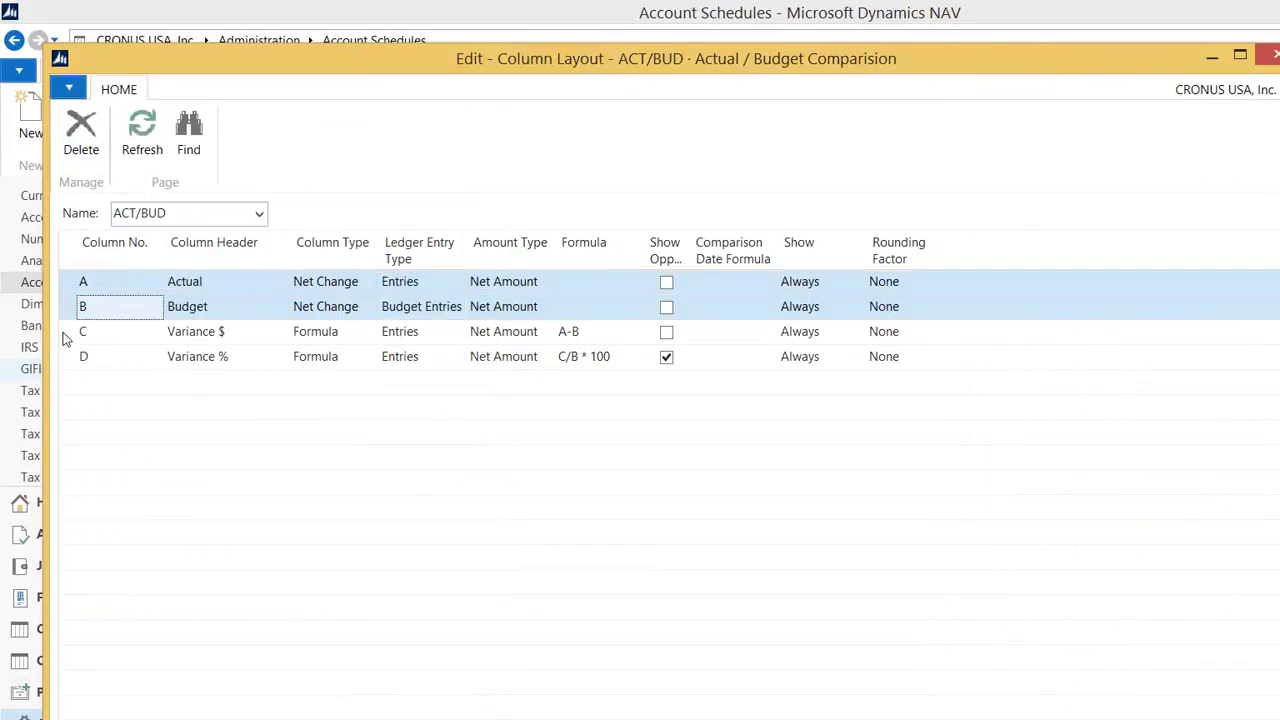
click(64, 336)
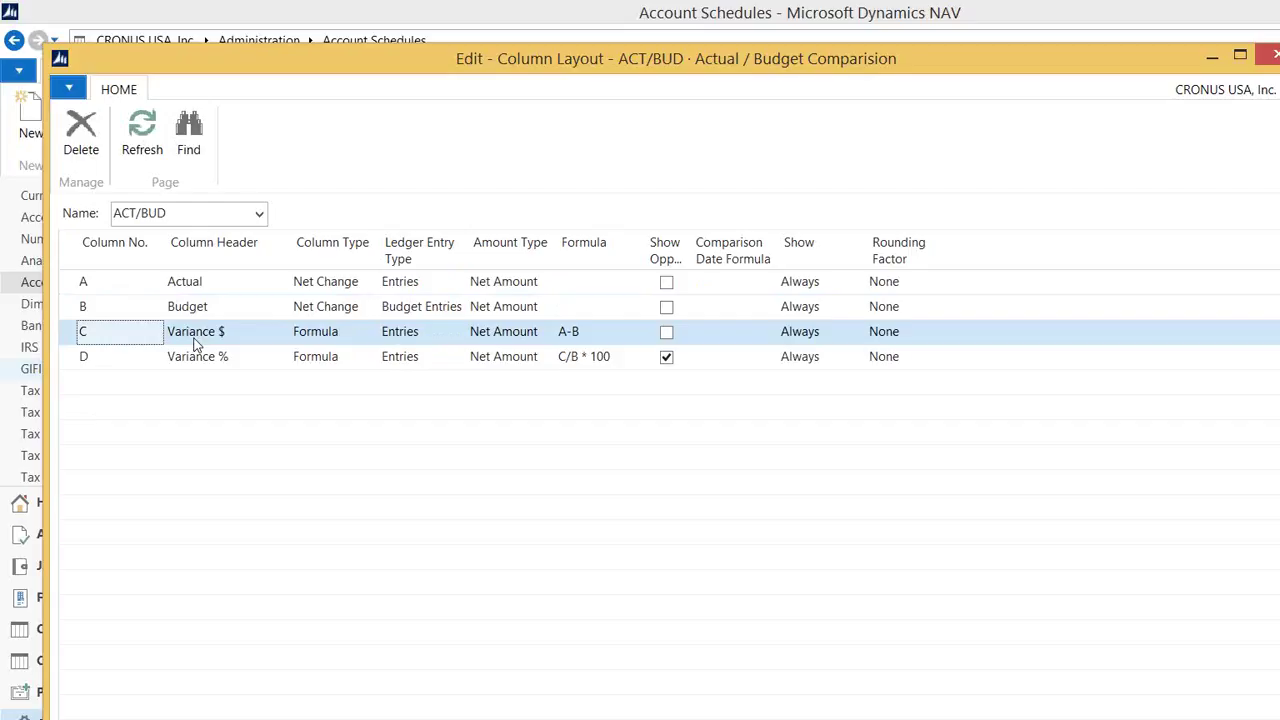
click(350, 343)
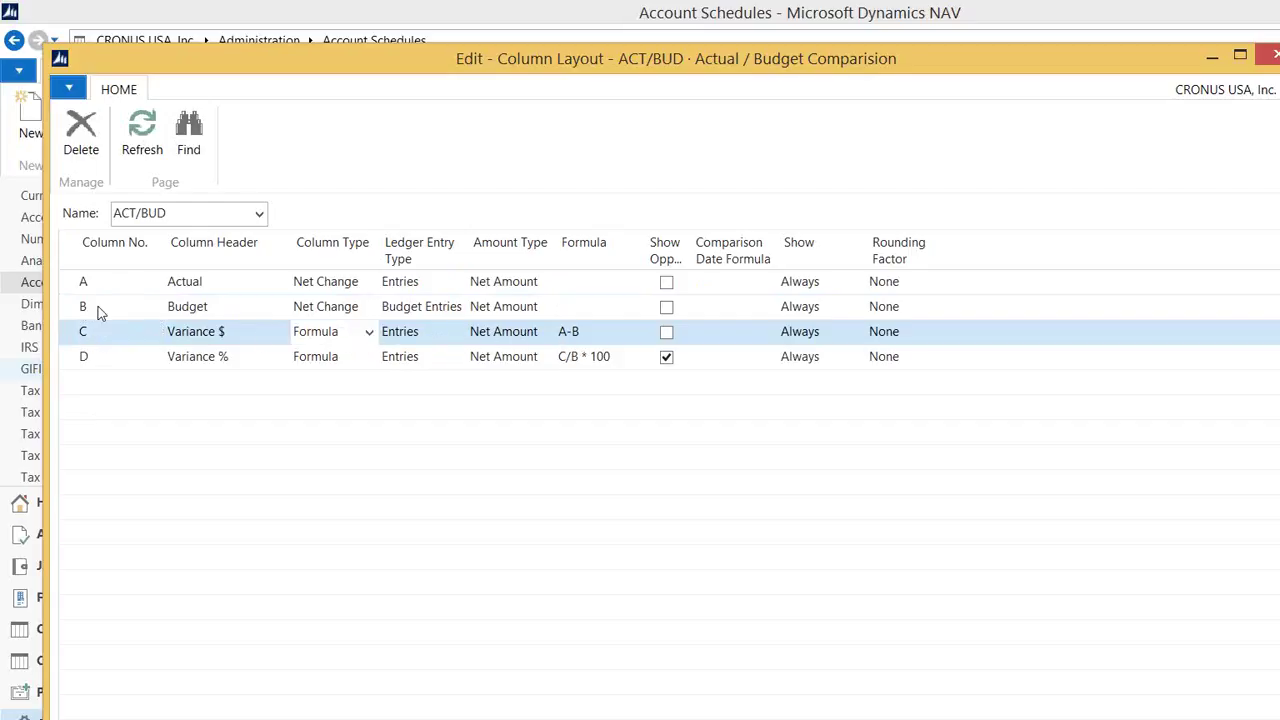
click(66, 363)
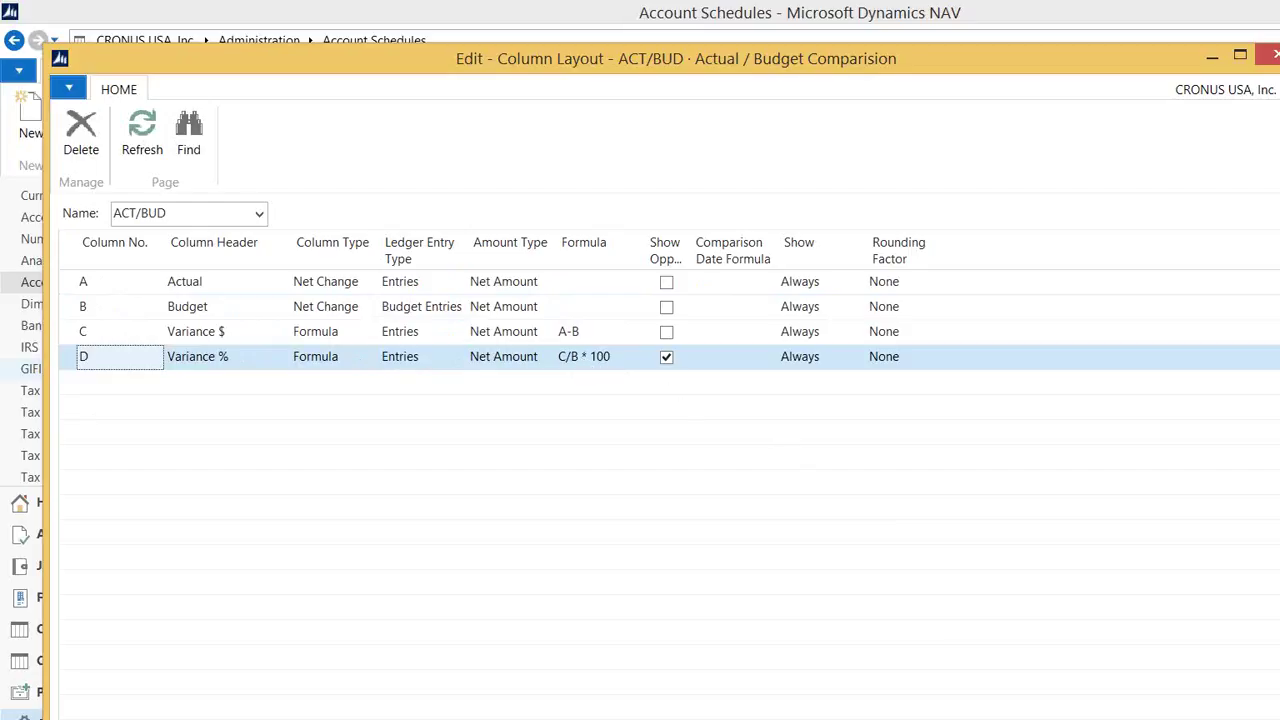
key(Escape)
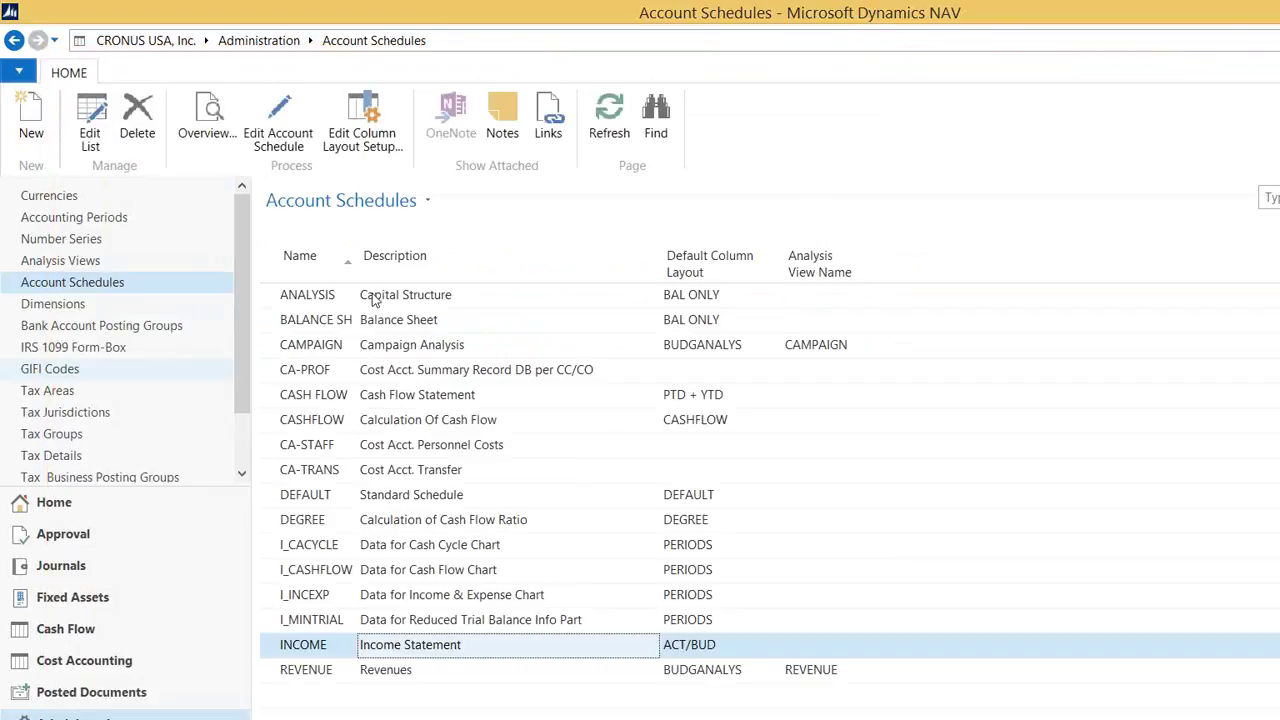
Reopen the INCOME schedule overview and drill down from the January 2016 Jobs budget amount to its G/L budget entries
click(210, 120)
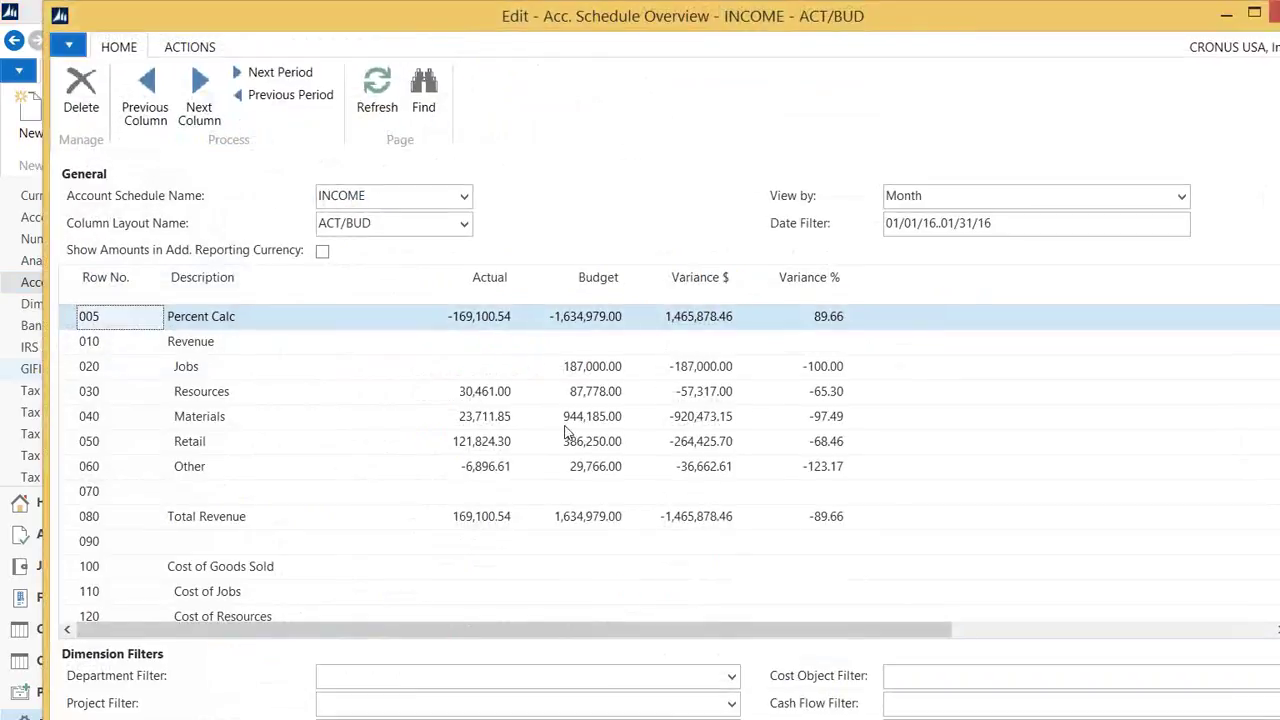
click(598, 447)
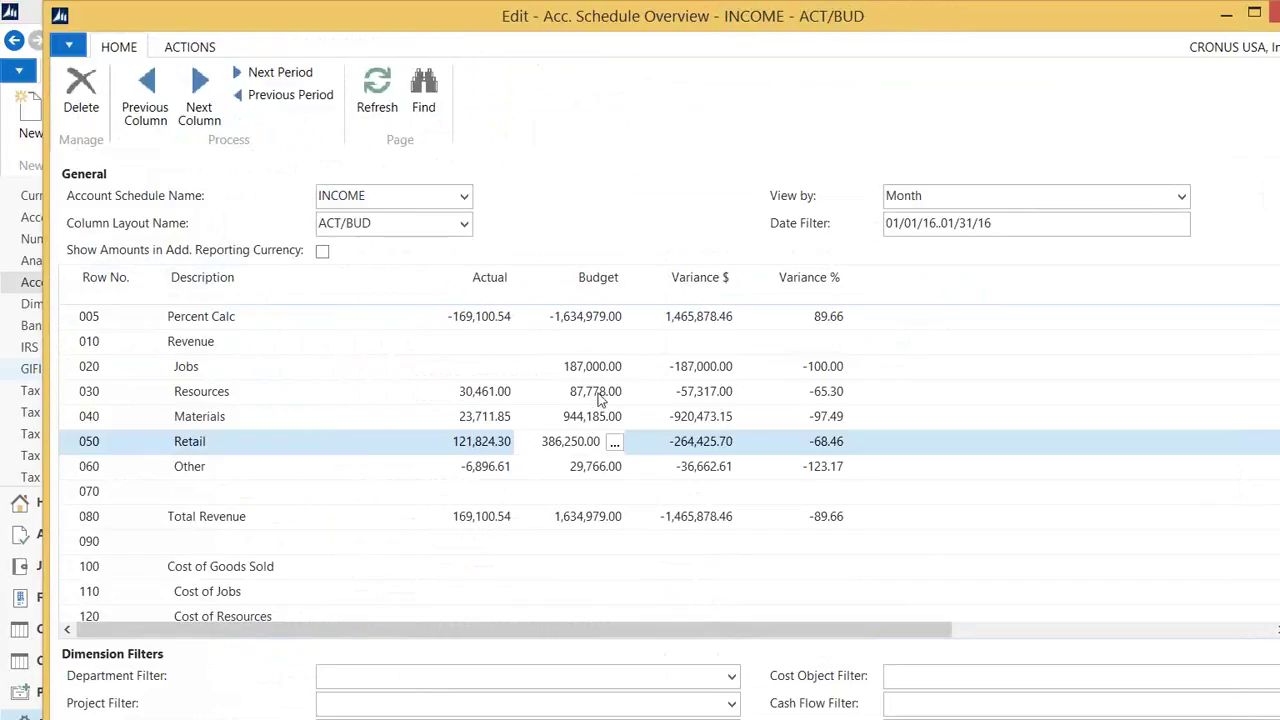
click(597, 367)
click(615, 368)
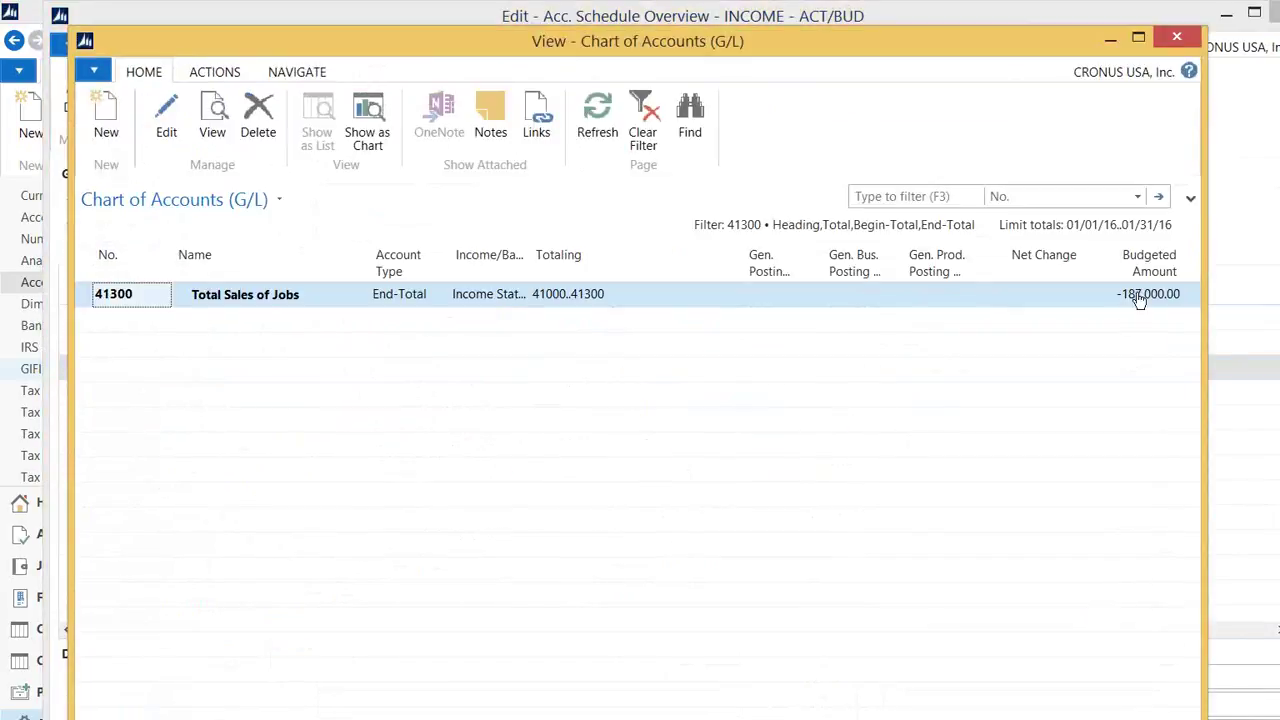
click(1140, 296)
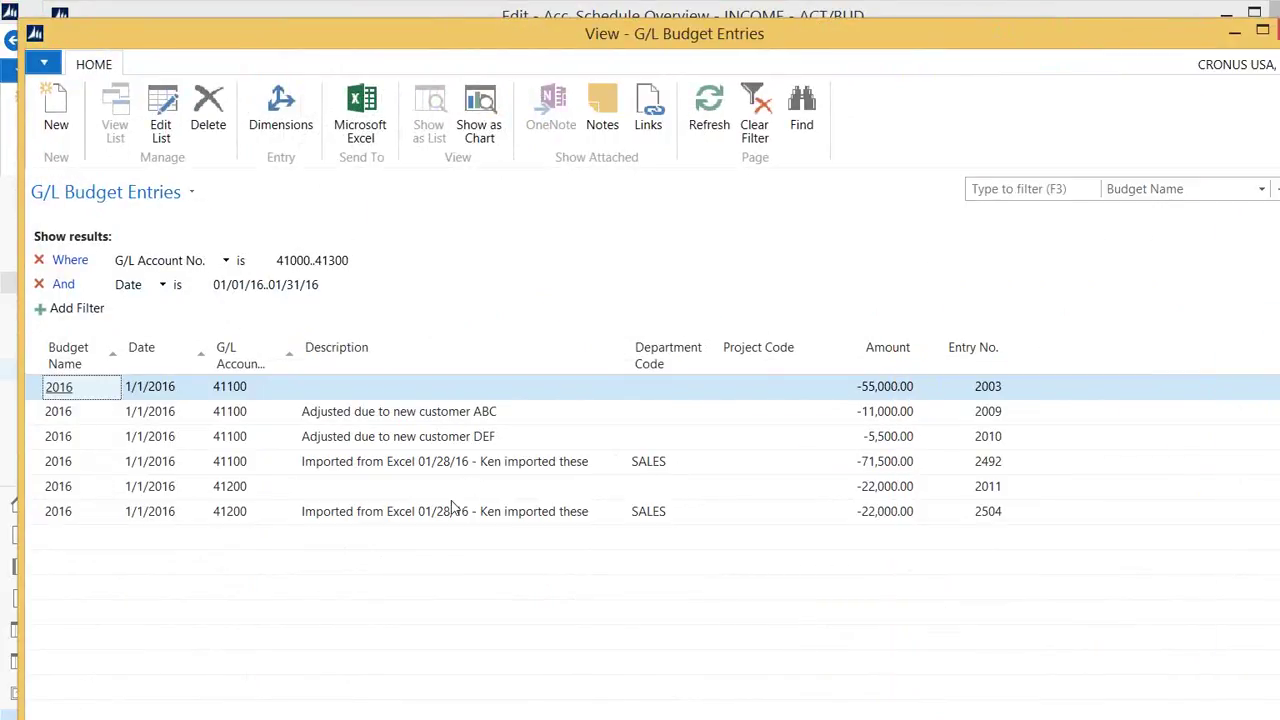
Check the Excel-imported budget entries for accounts 41100 and 41200, and close the drill-down windows and the schedule overview
click(38, 466)
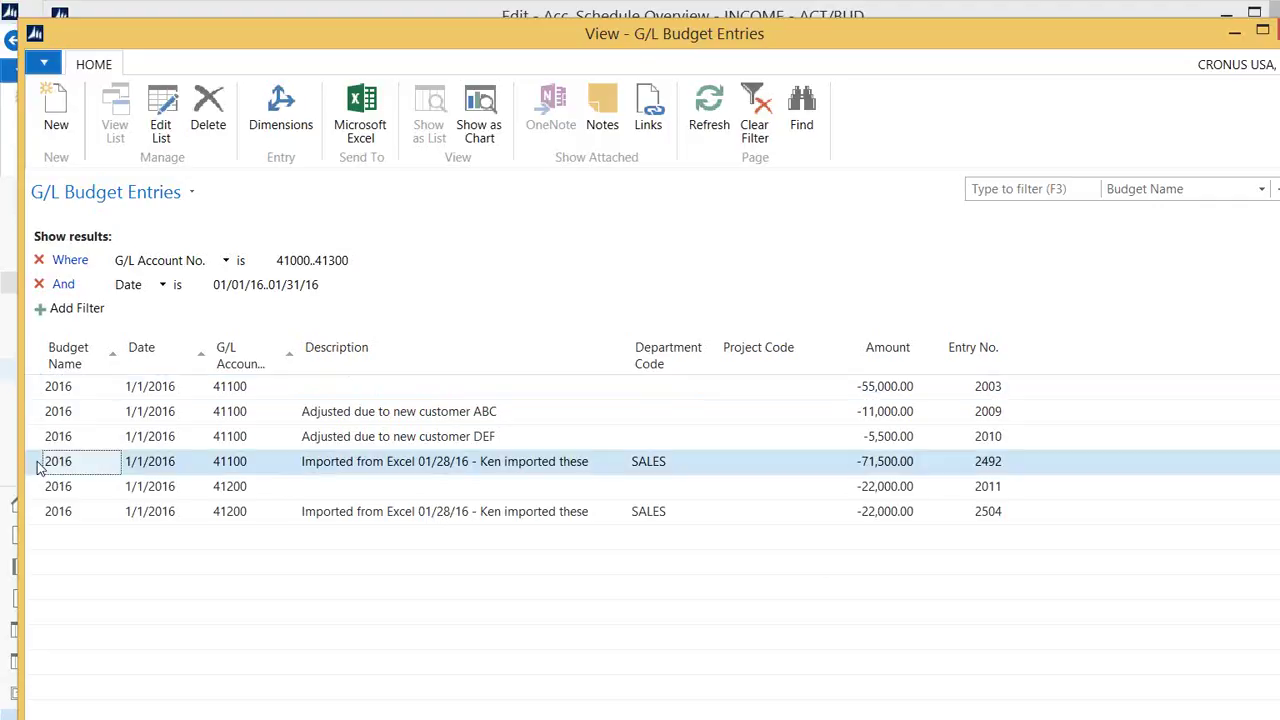
click(38, 514)
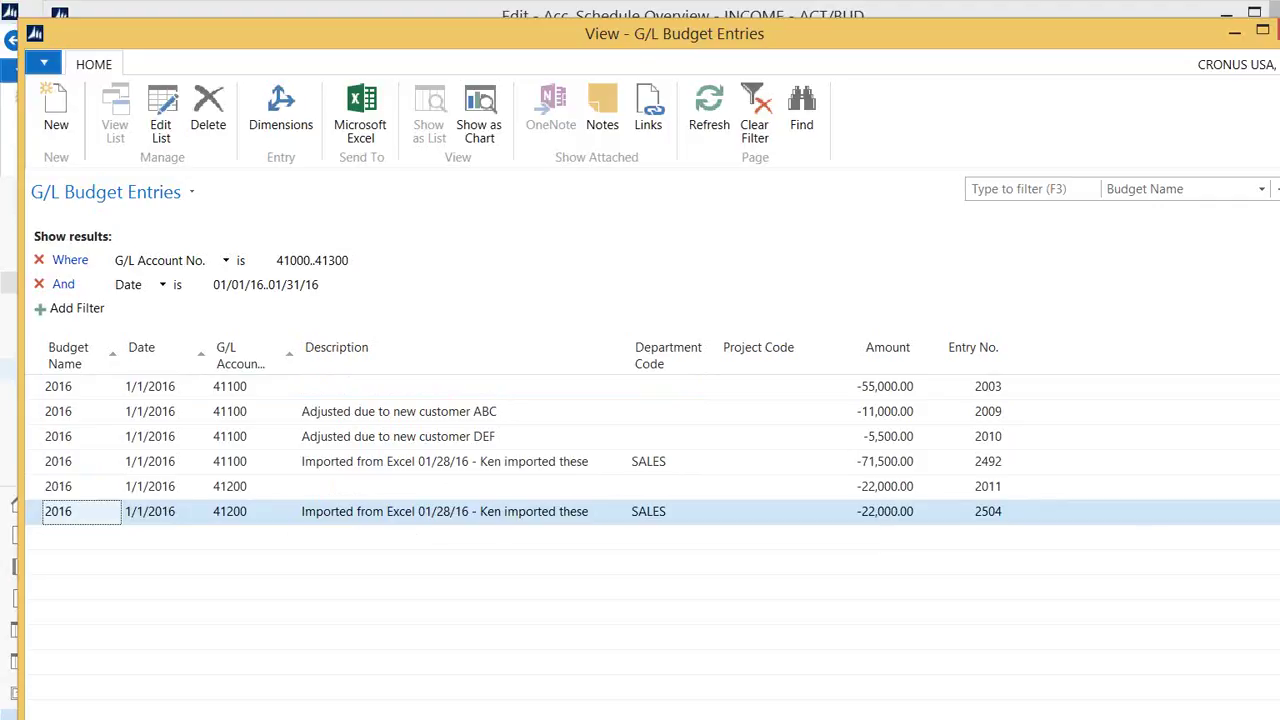
key(Escape)
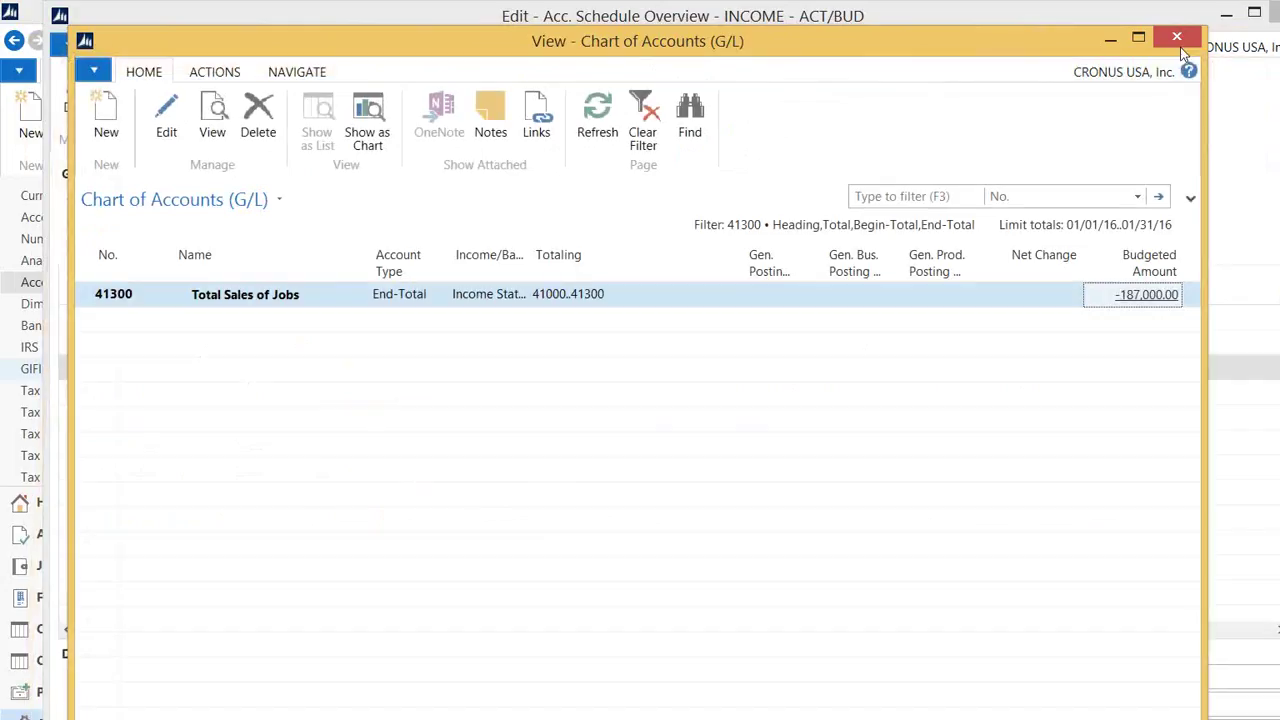
click(1178, 40)
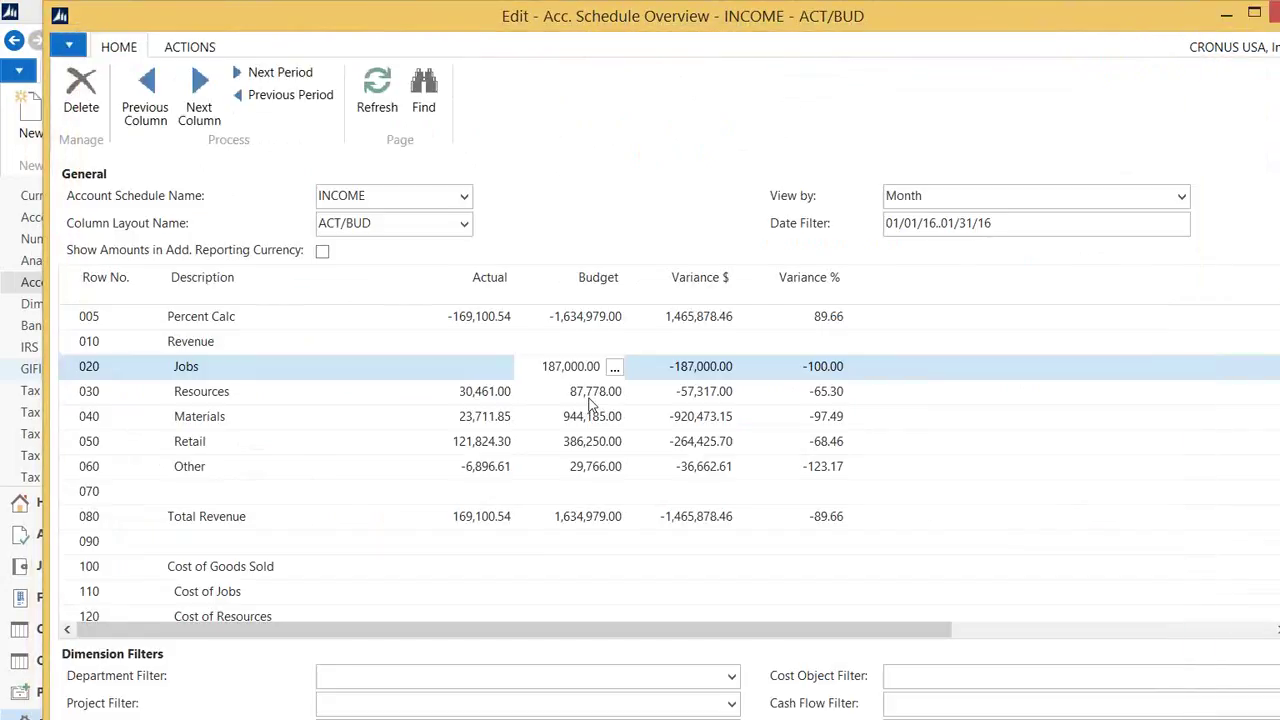
click(468, 393)
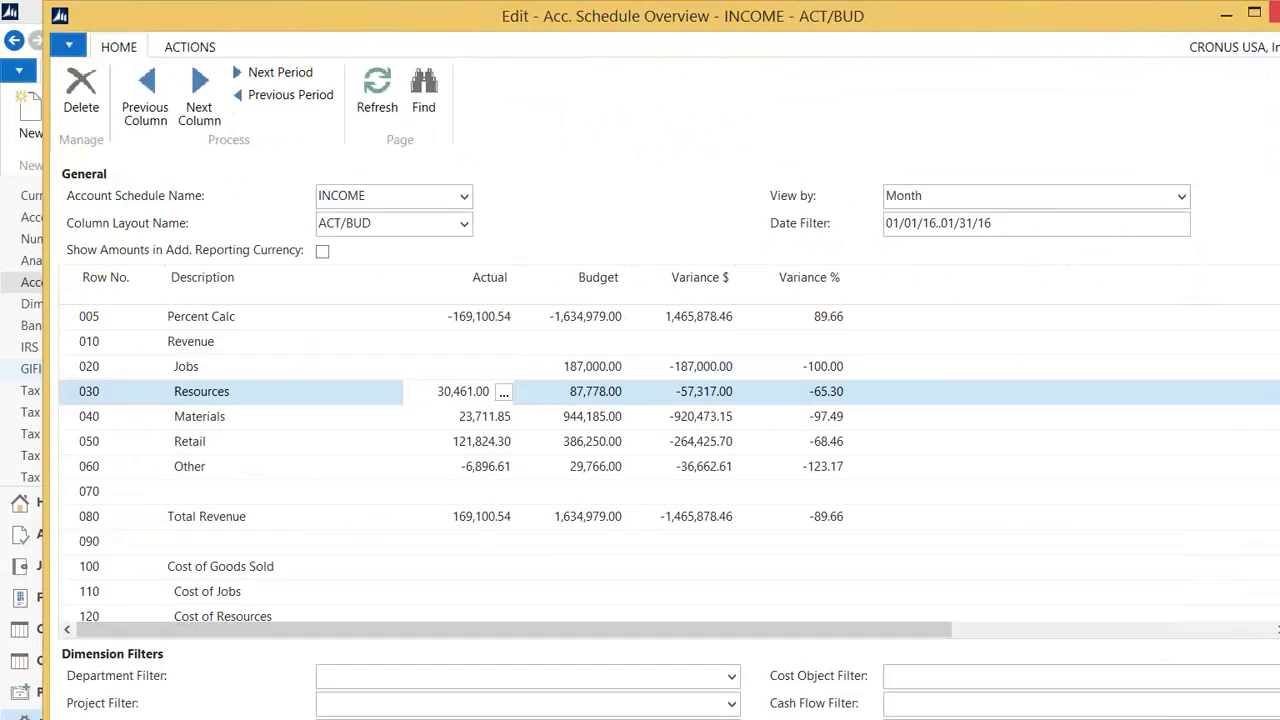
click(1273, 12)
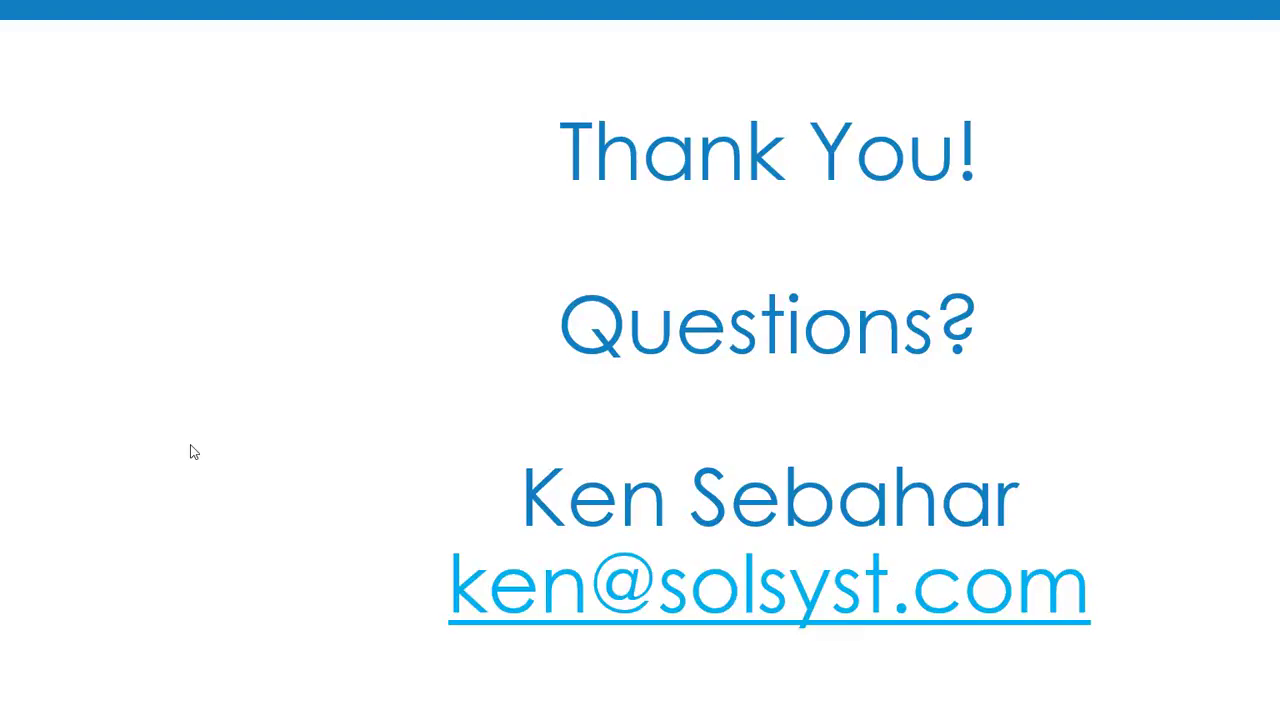
Exit the slide show, open the FIN03 - All About Budgets Session Documentation in Word, and skim its G/L budget instructions
key(Escape)
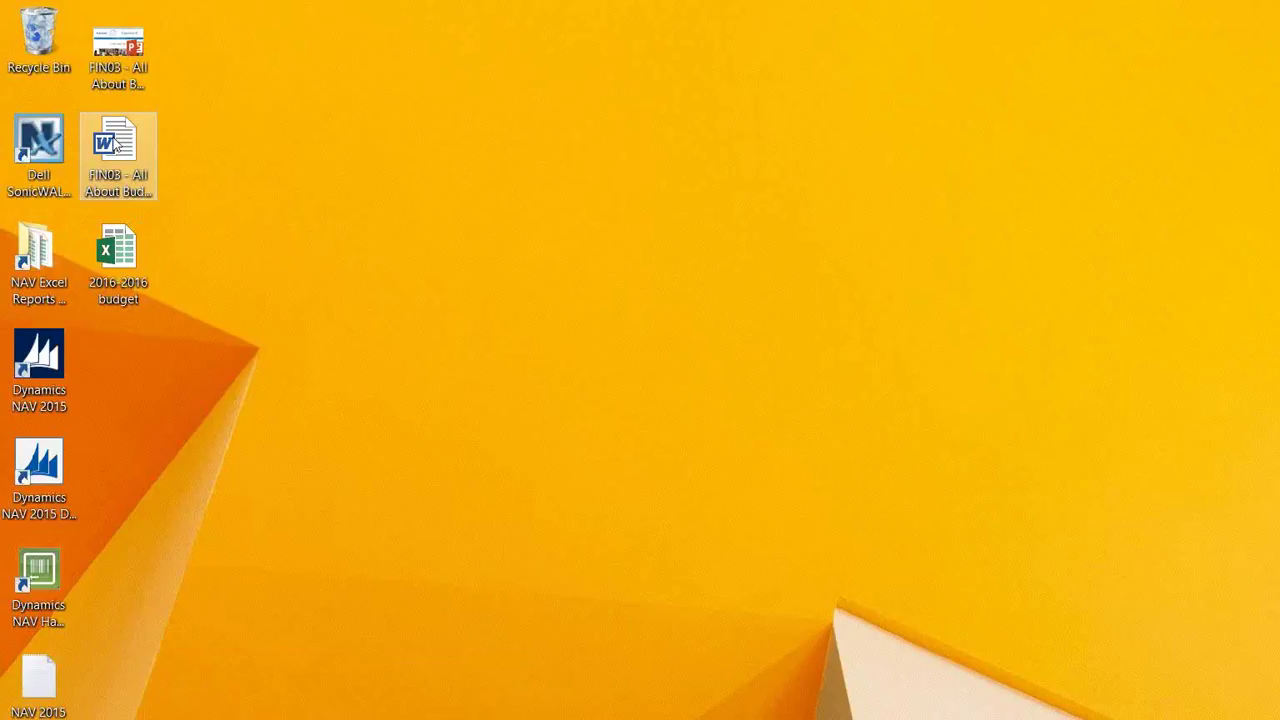
double_click(115, 143)
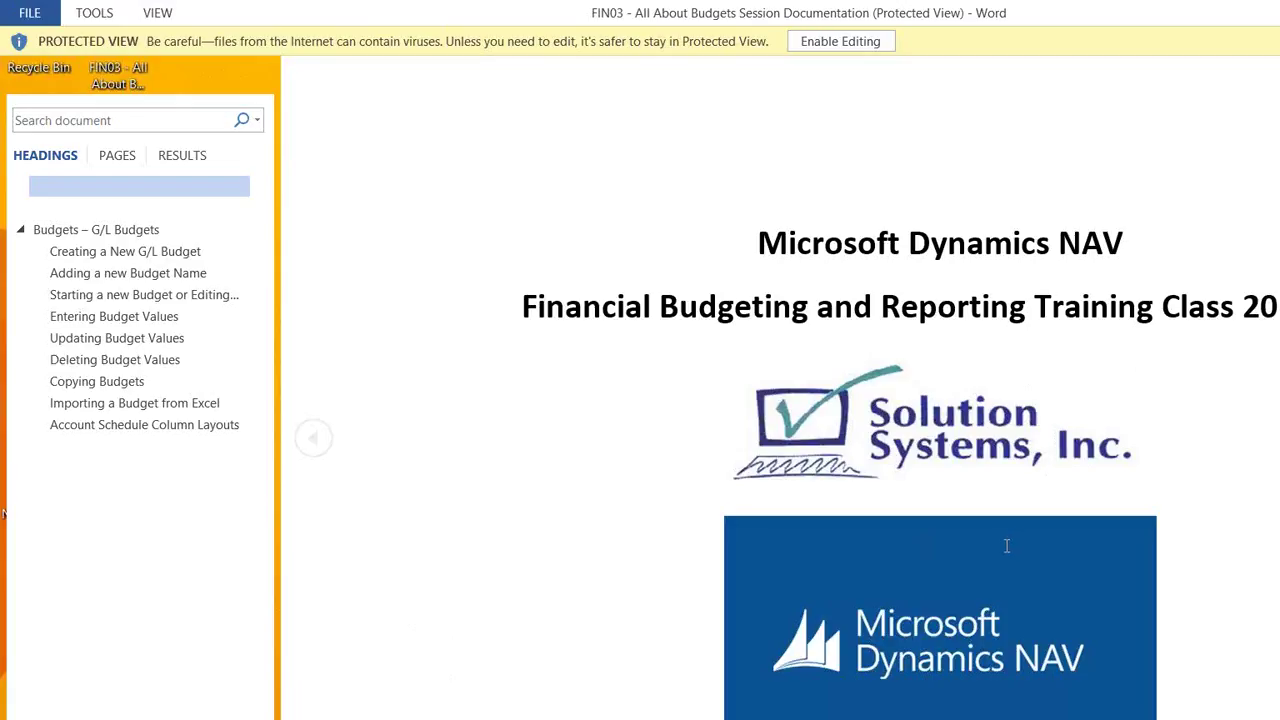
scroll(1007, 545, down, 6)
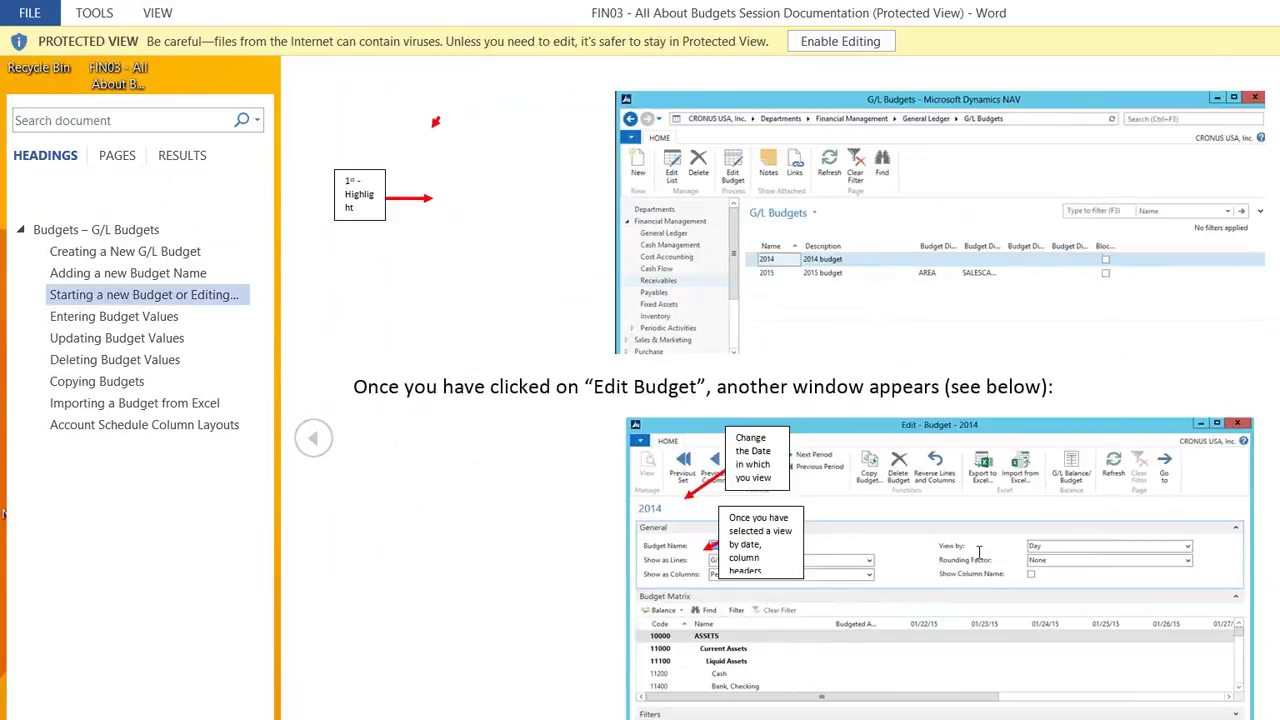
scroll(979, 551, up, 5)
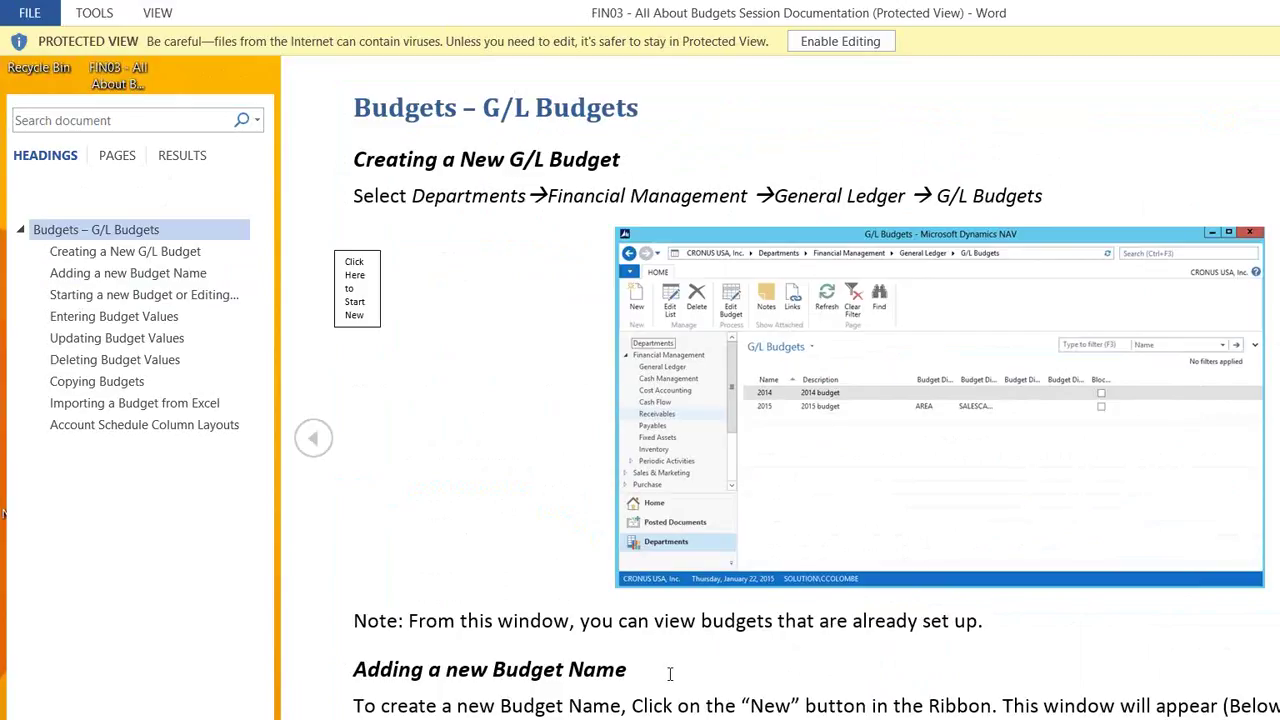
scroll(670, 674, down, 15)
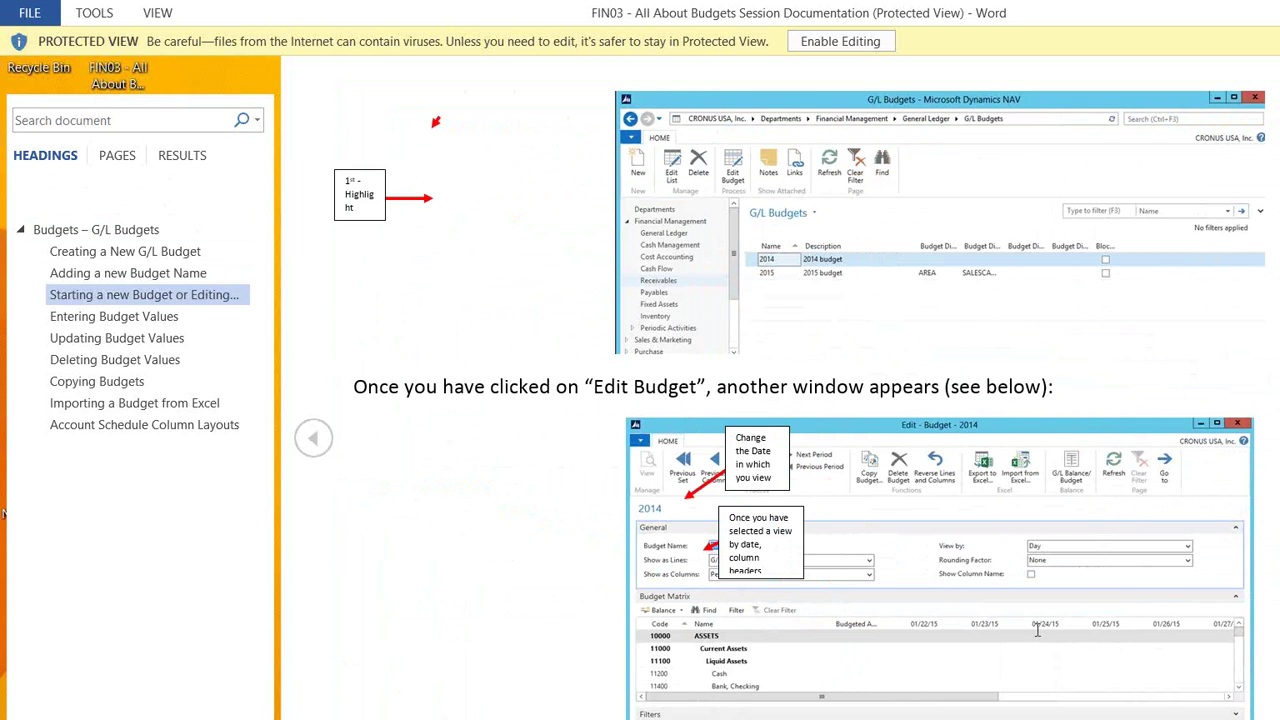
Continue through the session documentation to the instructions on updating budget values and the best practice tip
scroll(1037, 630, down, 15)
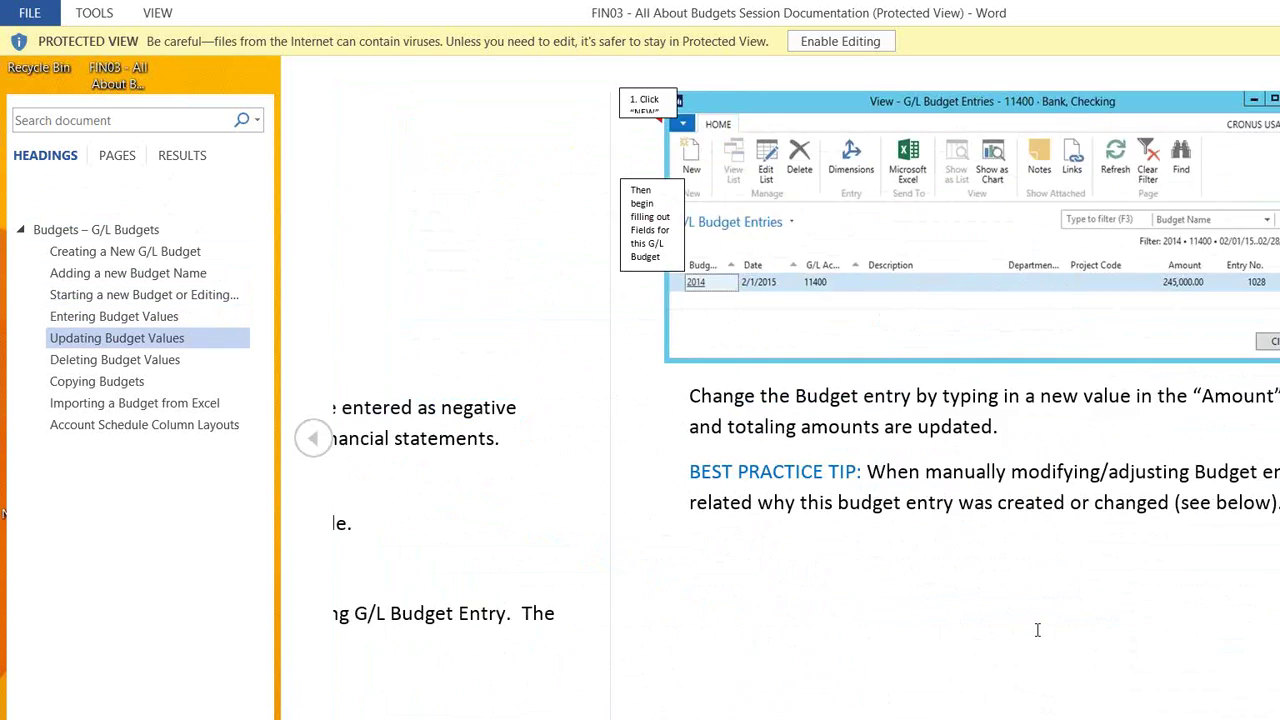
scroll(1037, 630, down, 3)
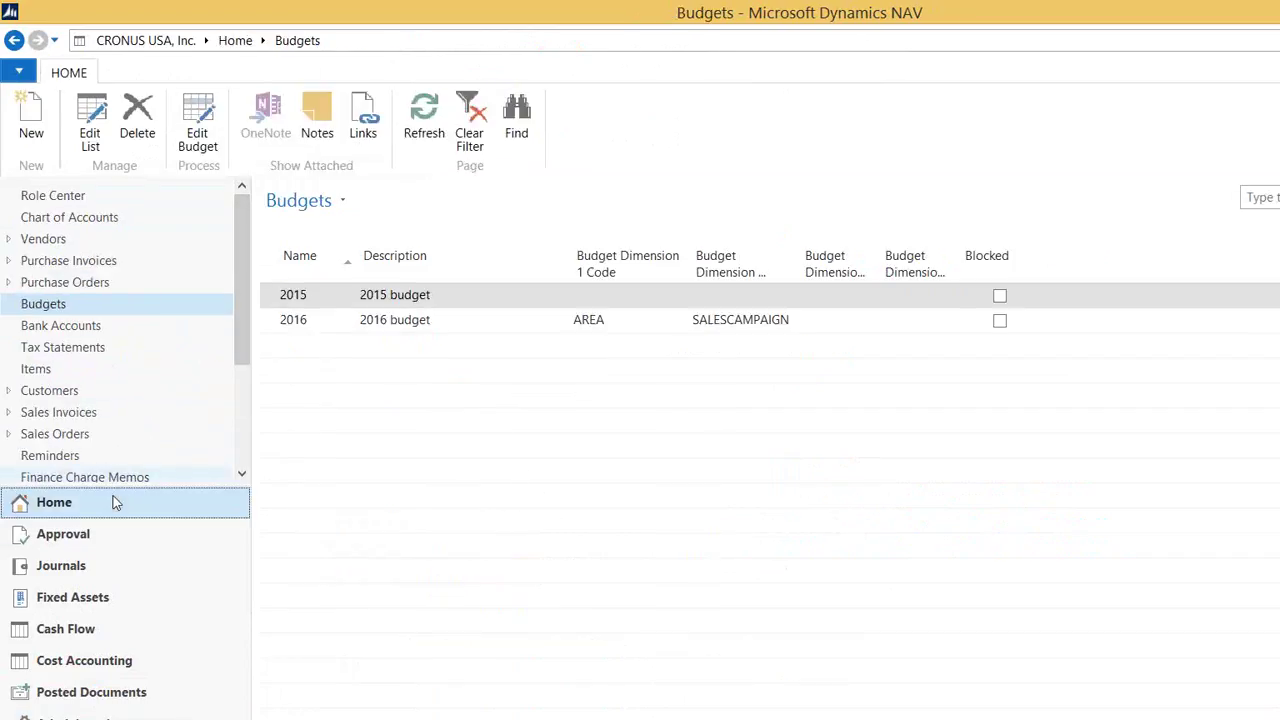
Switch to Dynamics NAV, export the 2016 budget to Excel filtered to department code SALES, and close the workbook without saving
double_click(452, 320)
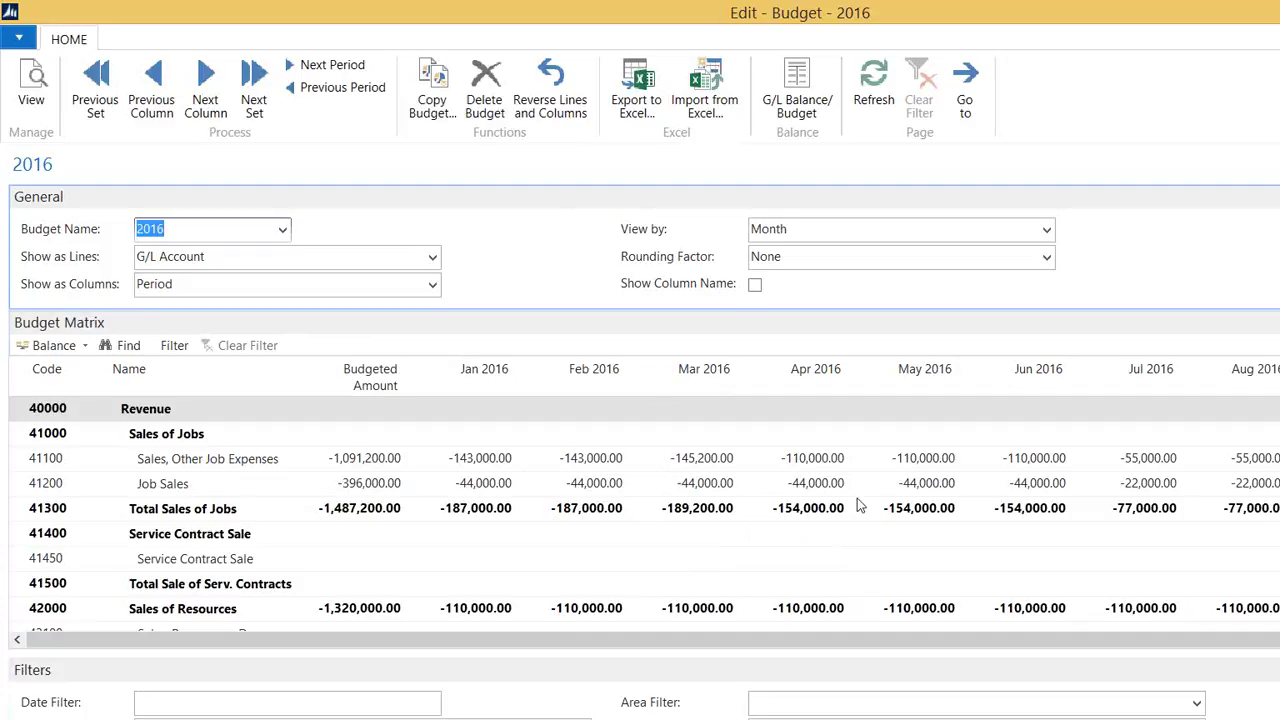
mouse_move(836, 515)
click(636, 92)
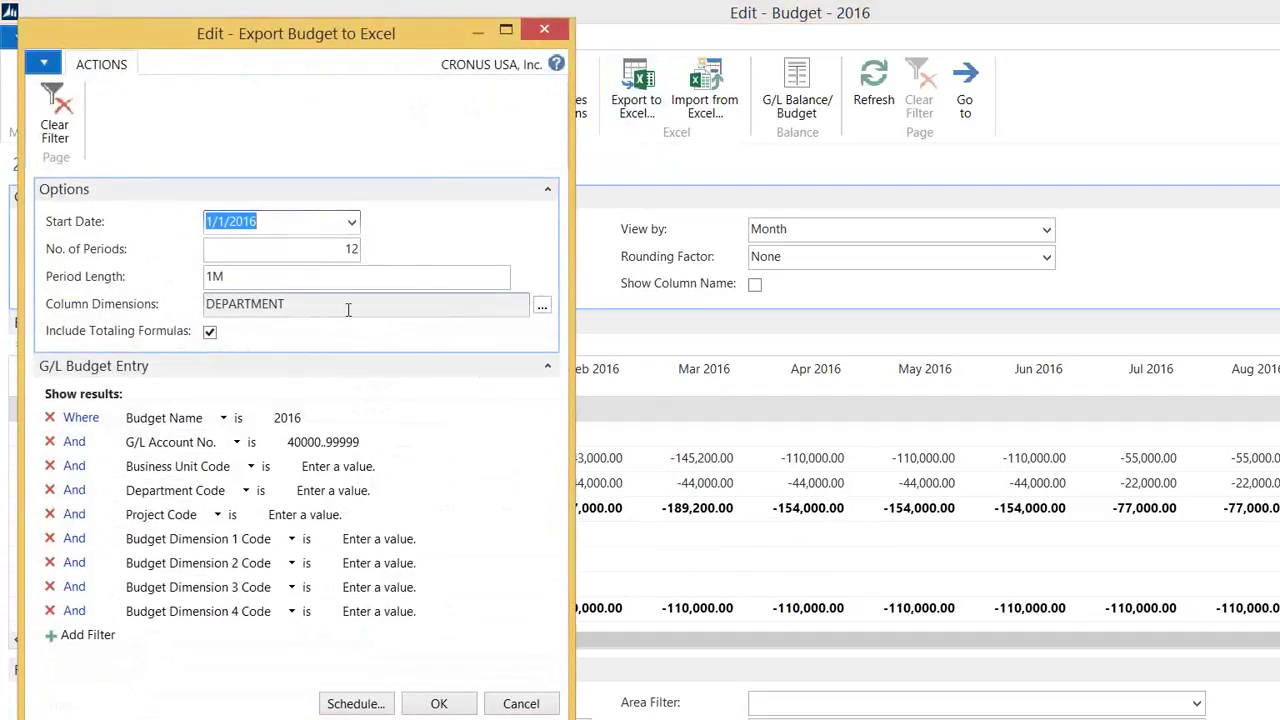
click(365, 495)
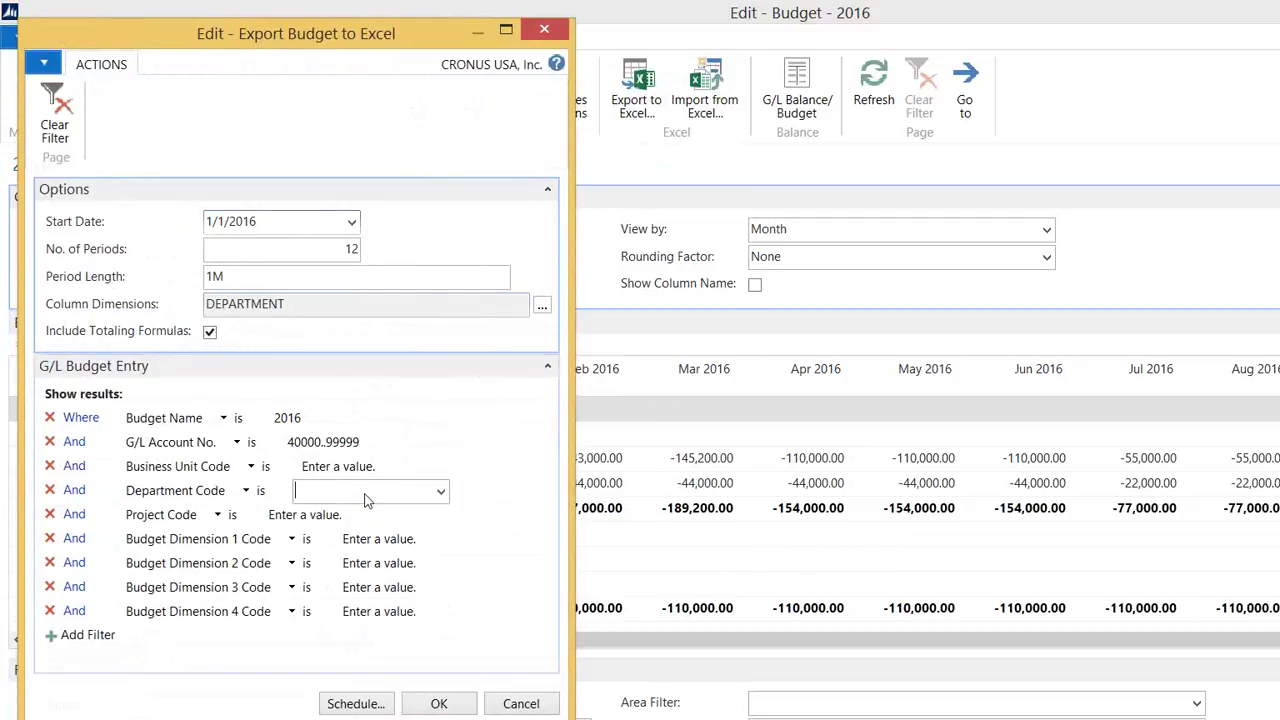
click(440, 491)
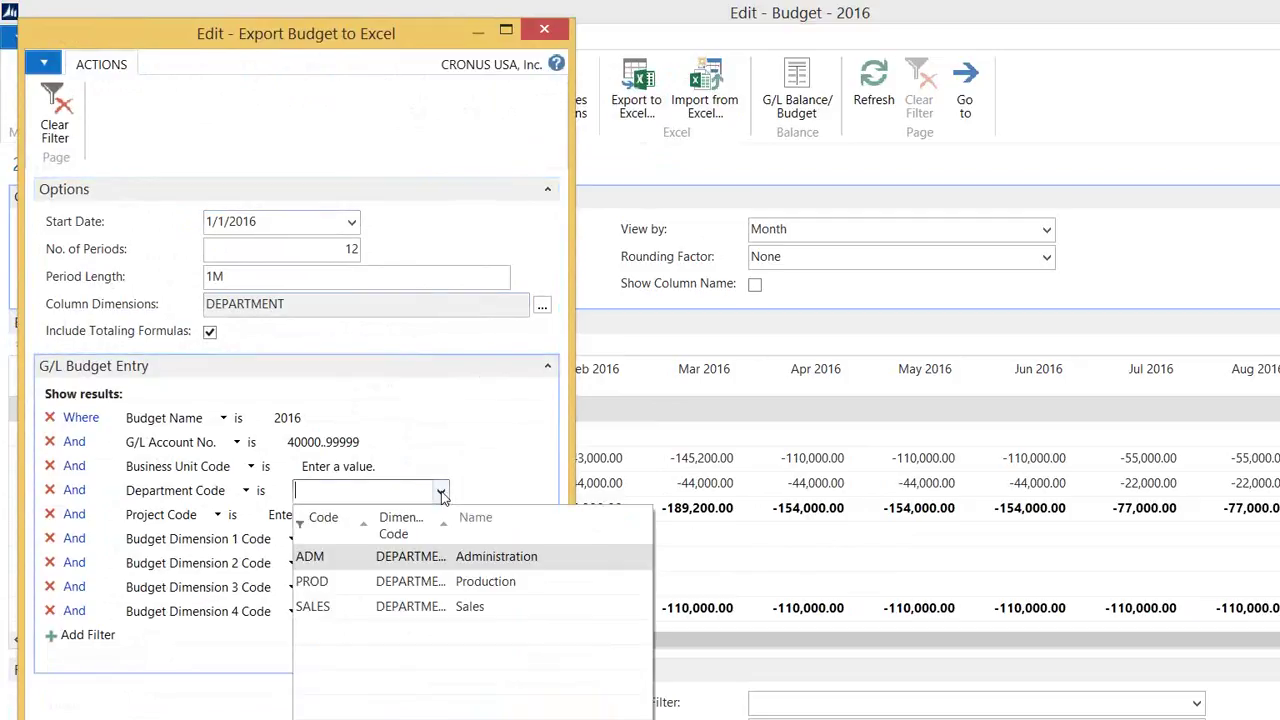
click(330, 607)
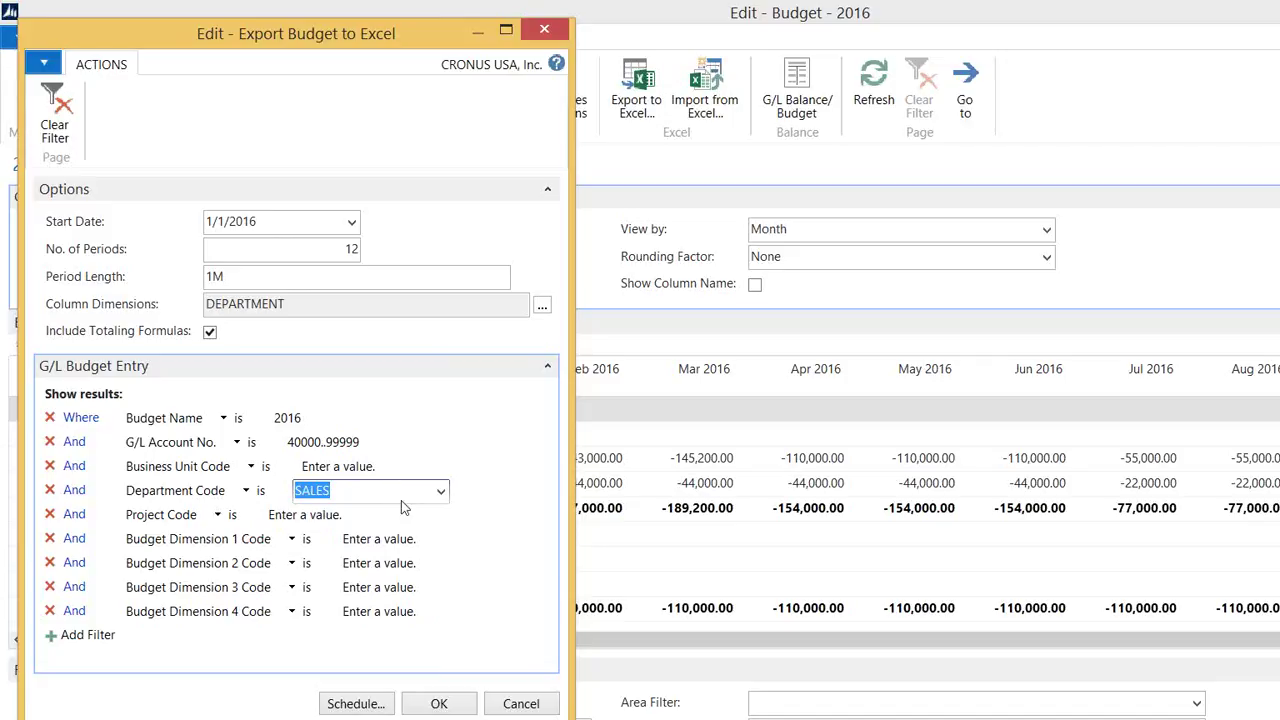
click(452, 708)
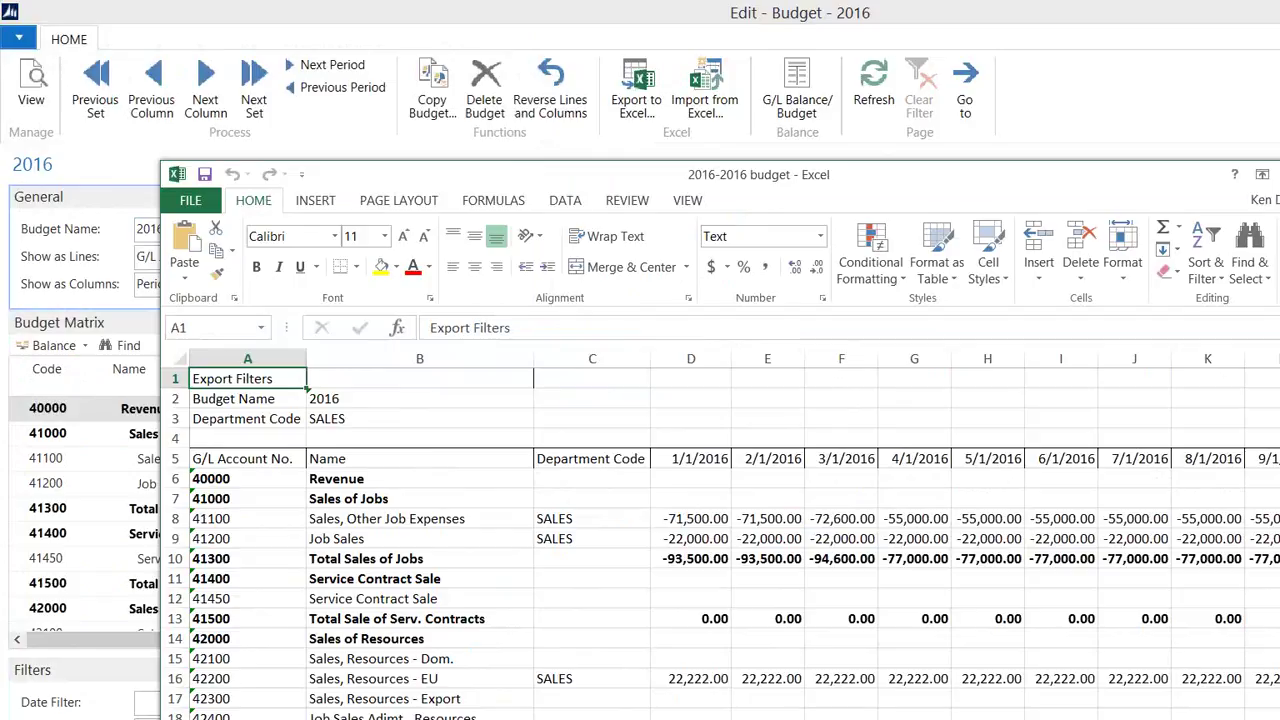
key(alt+F4)
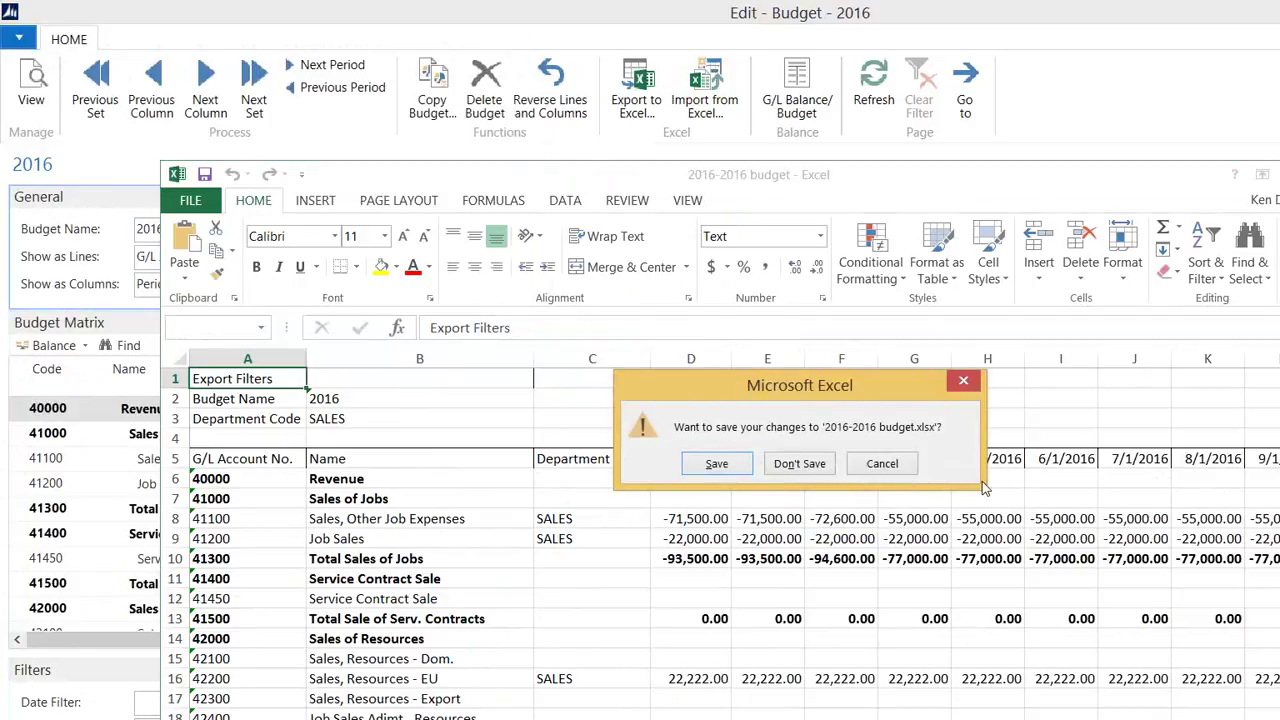
click(812, 466)
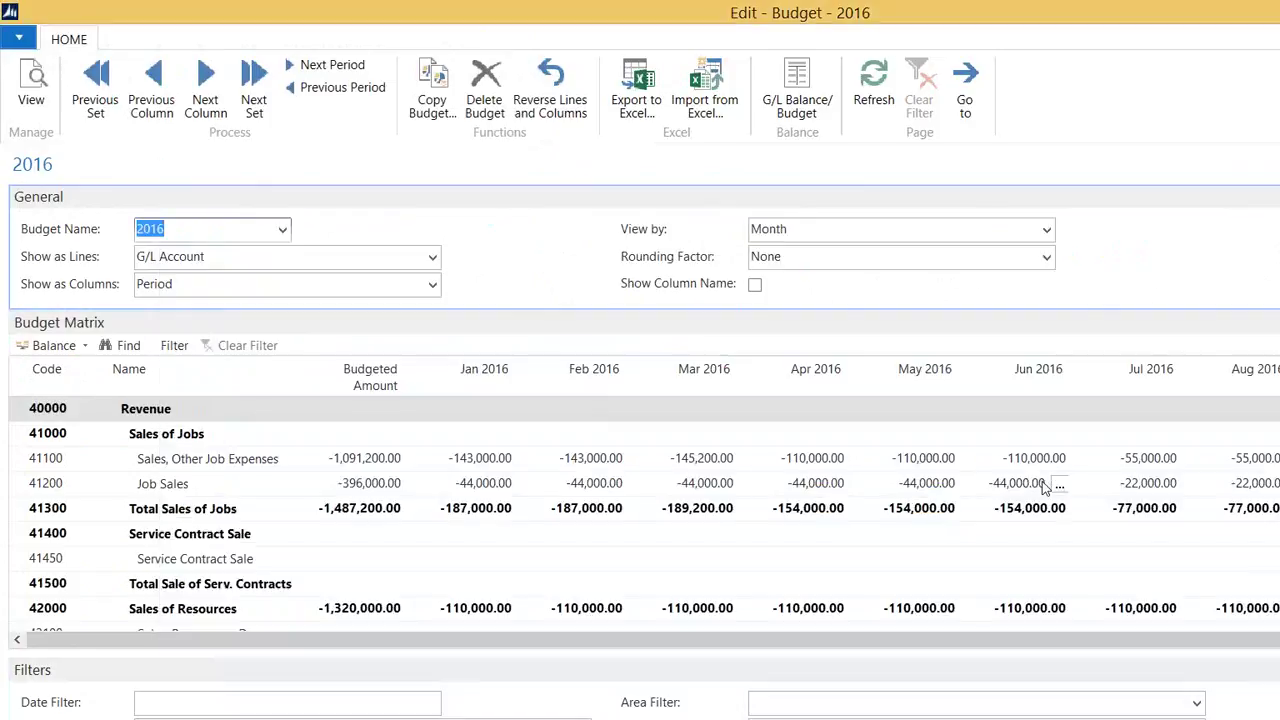